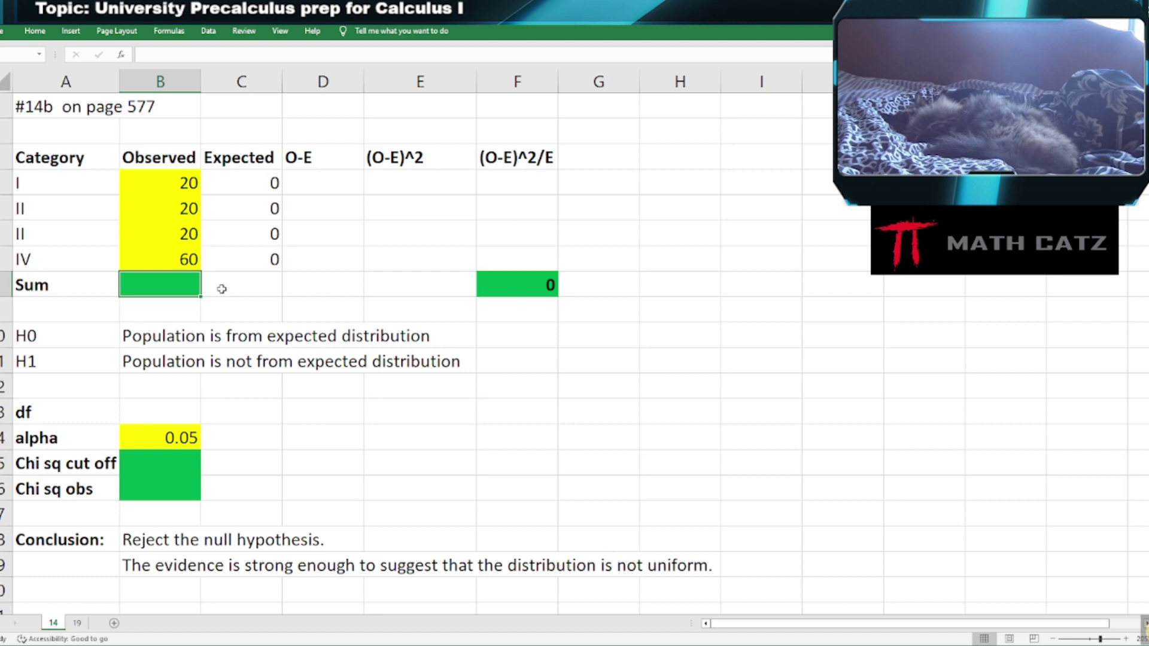
# Total the observed counts in B8 with the formula =B4+B5+B6+B7.
pyautogui.write('=')
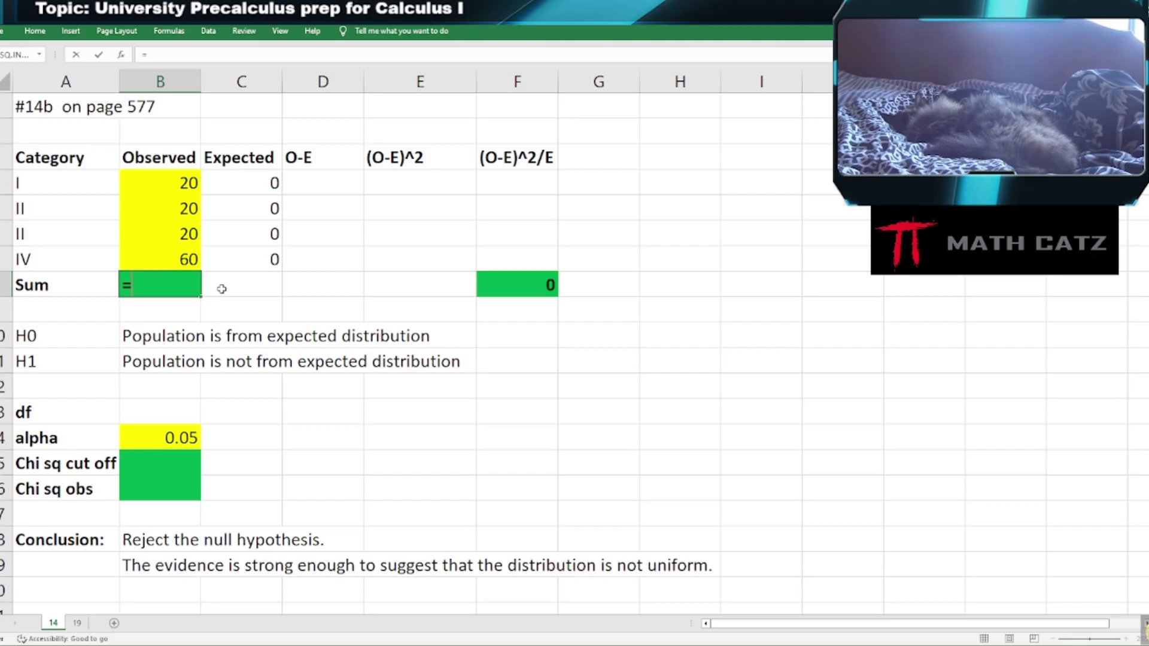
pyautogui.click(161, 183)
pyautogui.write('+')
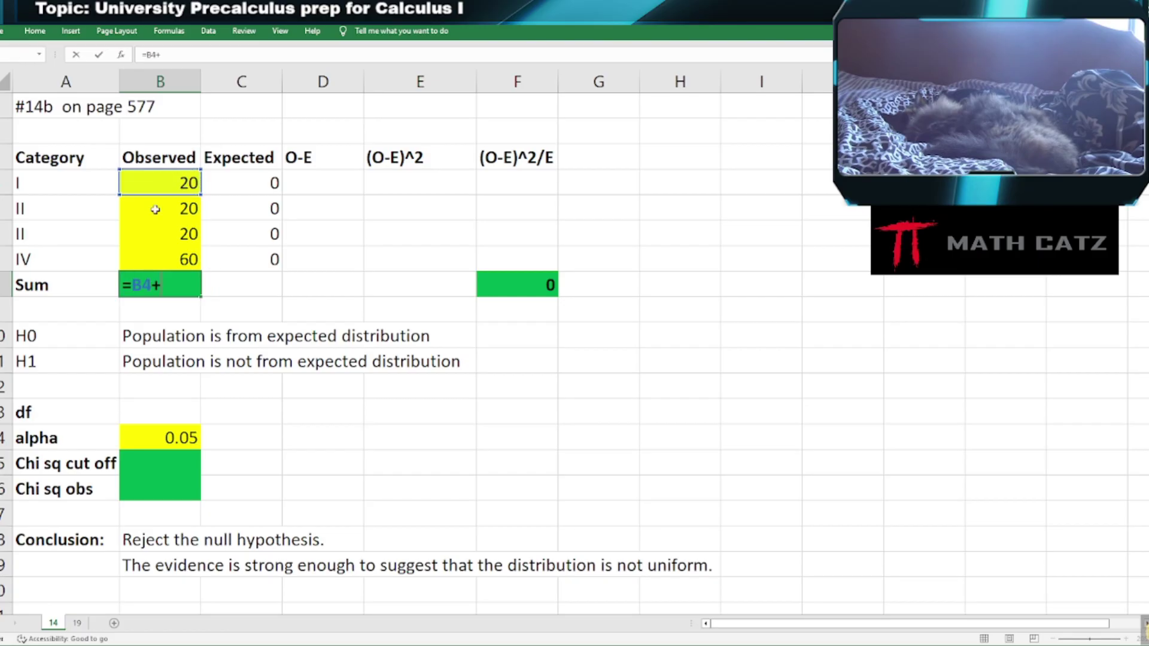
pyautogui.click(159, 210)
pyautogui.write('+')
pyautogui.click(162, 236)
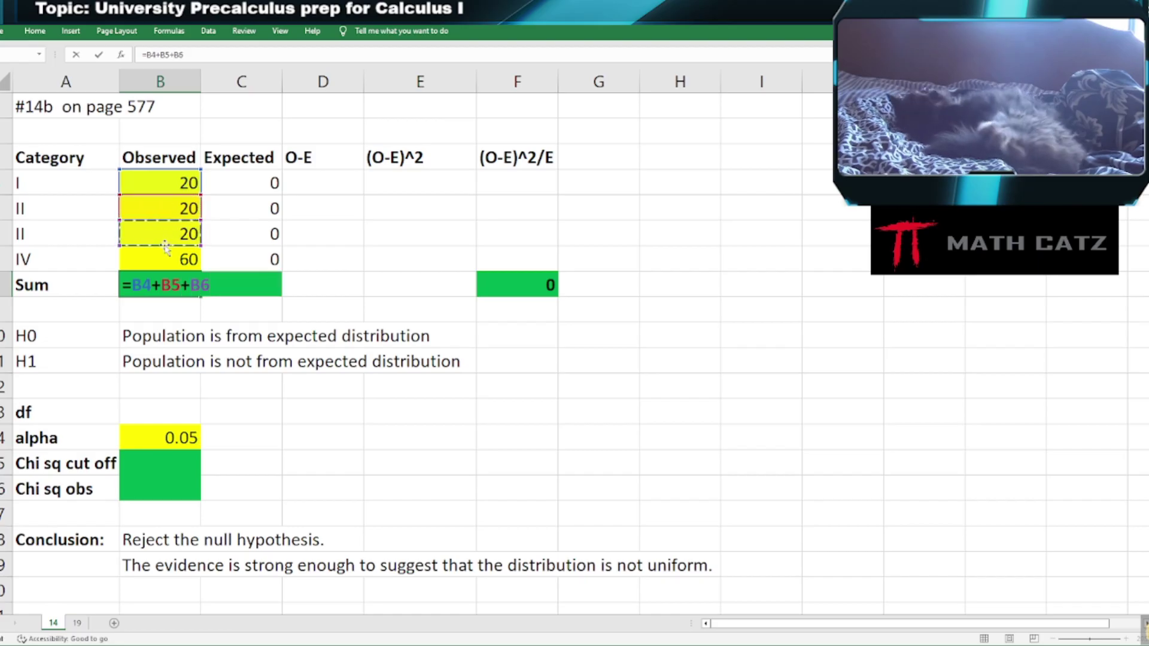
pyautogui.write('+')
pyautogui.click(159, 262)
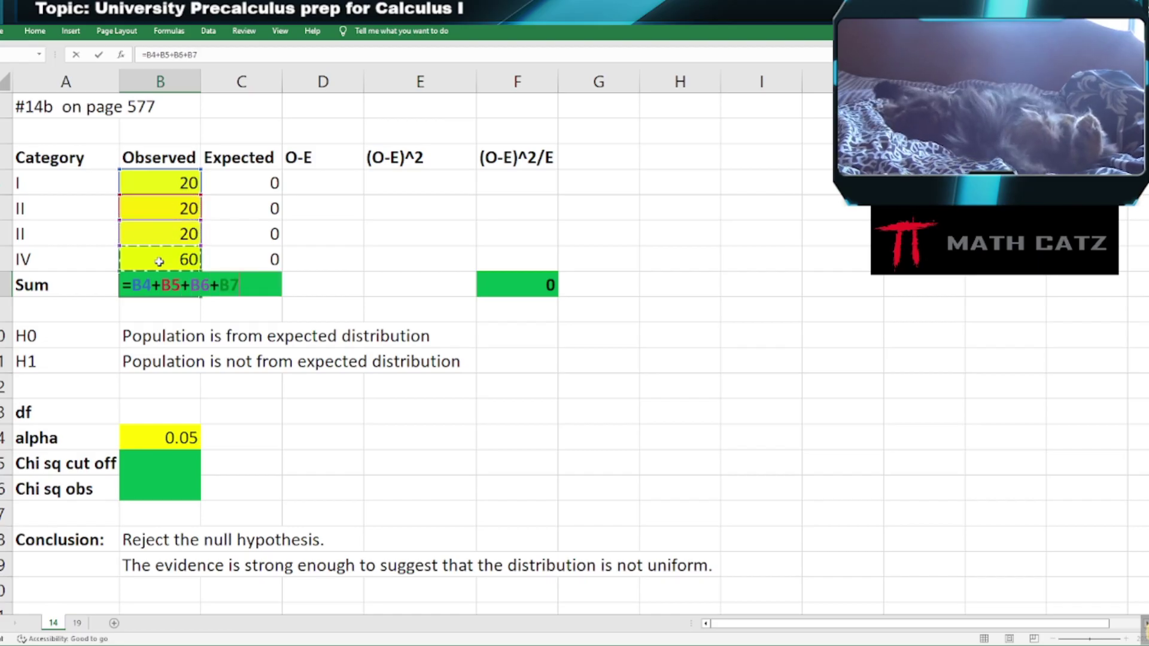
pyautogui.press('Return')
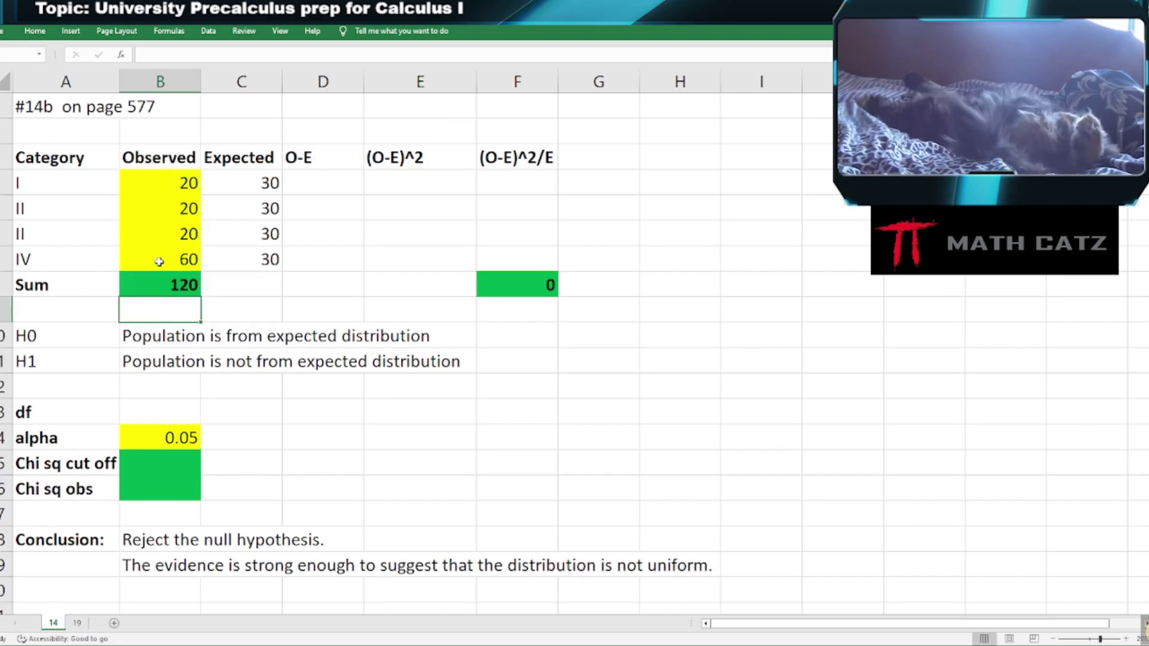
# Replace the observed total in B8 with the formula =SUM(B4:B7).
pyautogui.click(181, 286)
pyautogui.press('Delete')
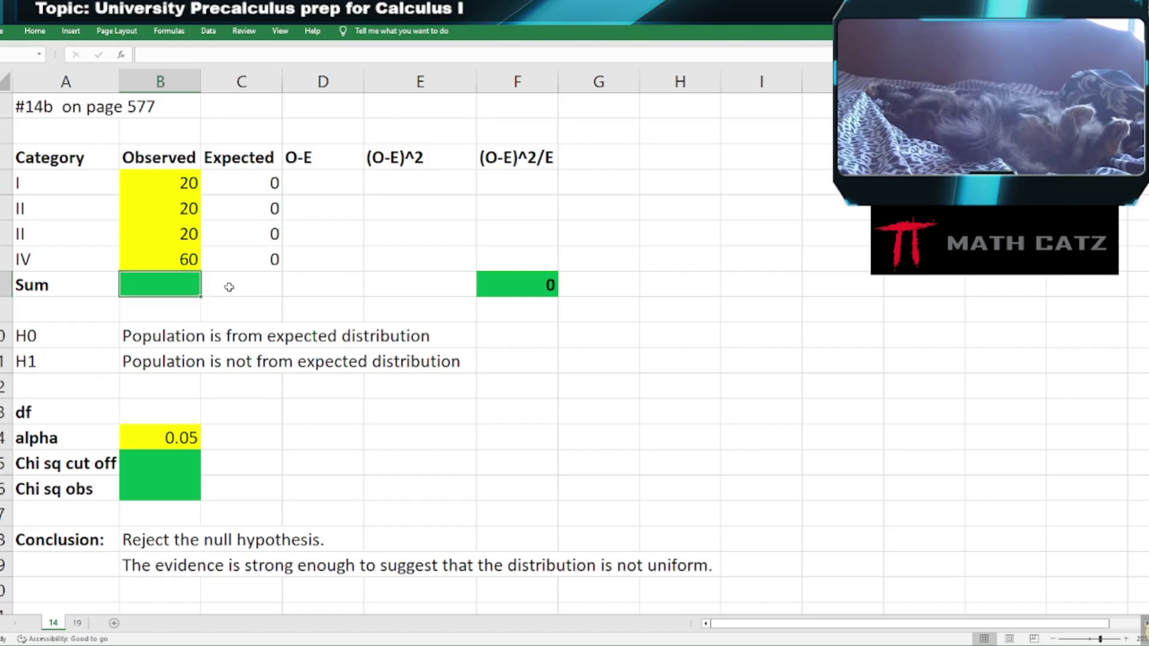
pyautogui.write('=sum')
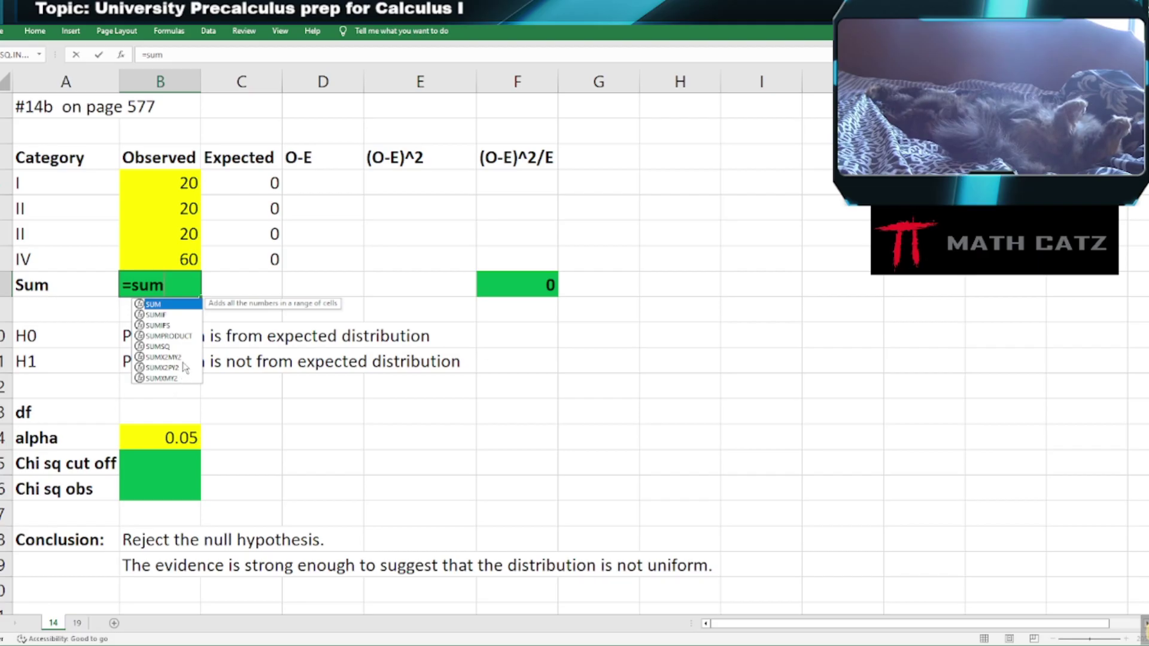
pyautogui.press('Tab')
pyautogui.moveTo(164, 179); pyautogui.dragTo(161, 261)
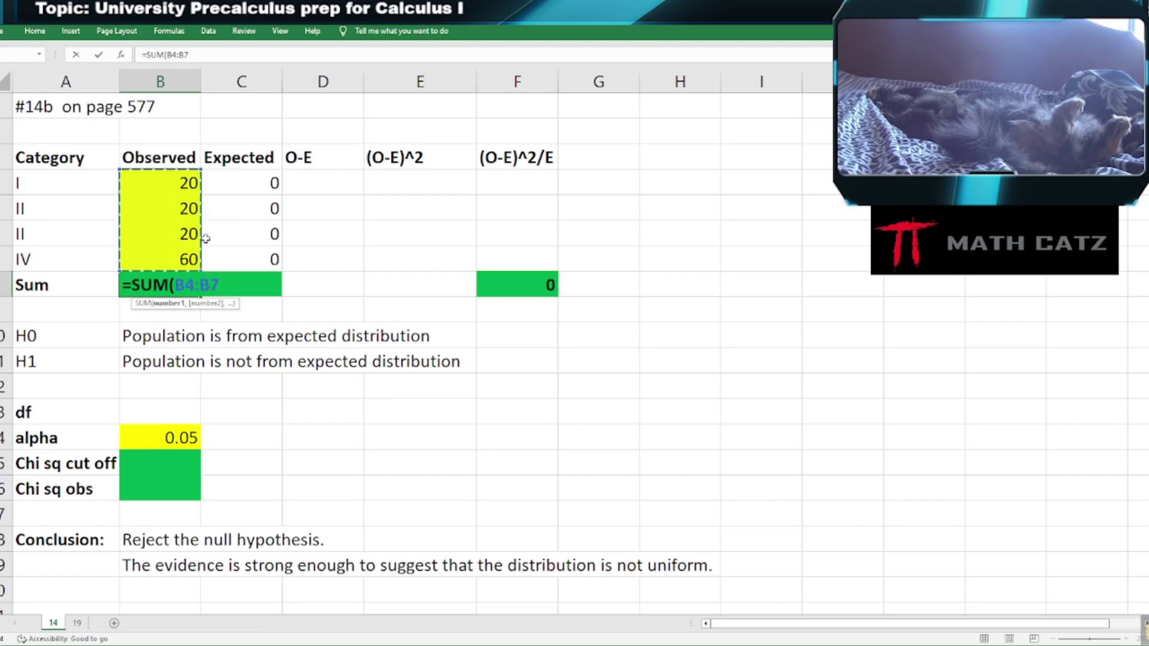
pyautogui.write(')')
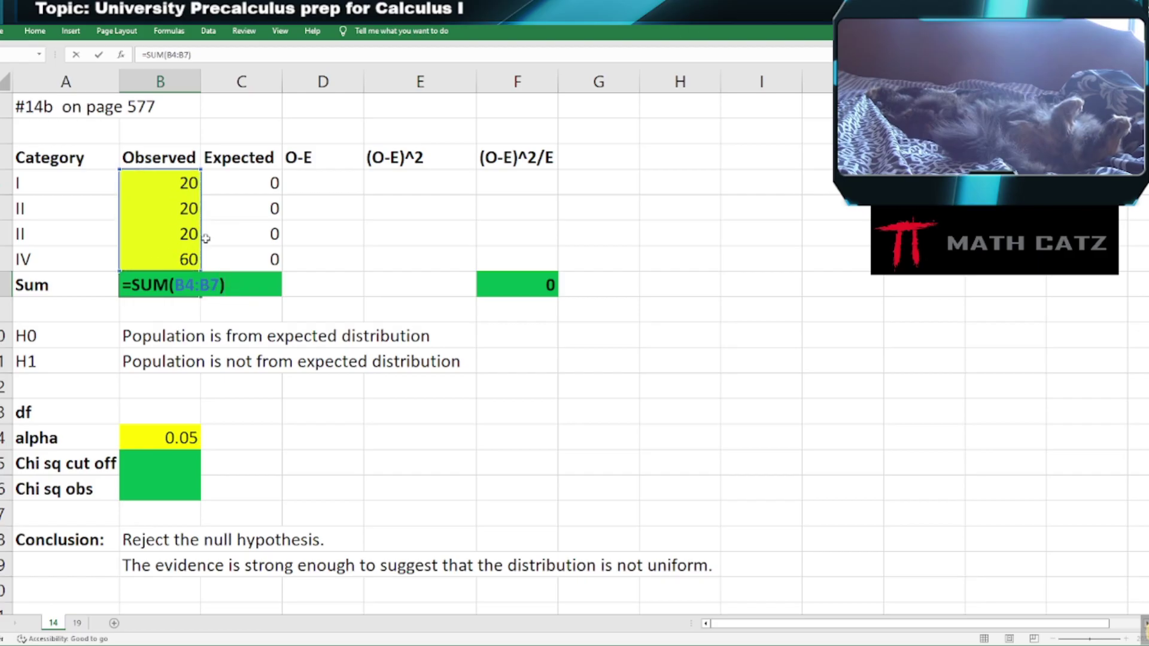
pyautogui.press('Return')
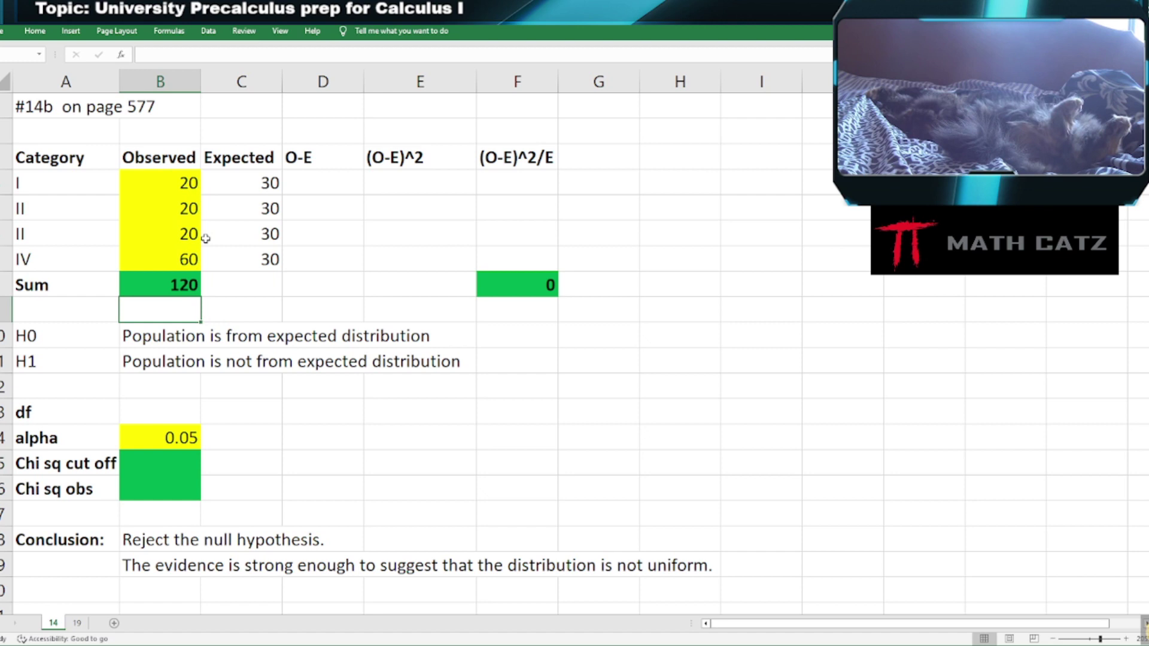
# Check the existing formula in C4 and clear the expected values in C4:C7.
pyautogui.click(236, 179)
pyautogui.doubleClick(232, 182)
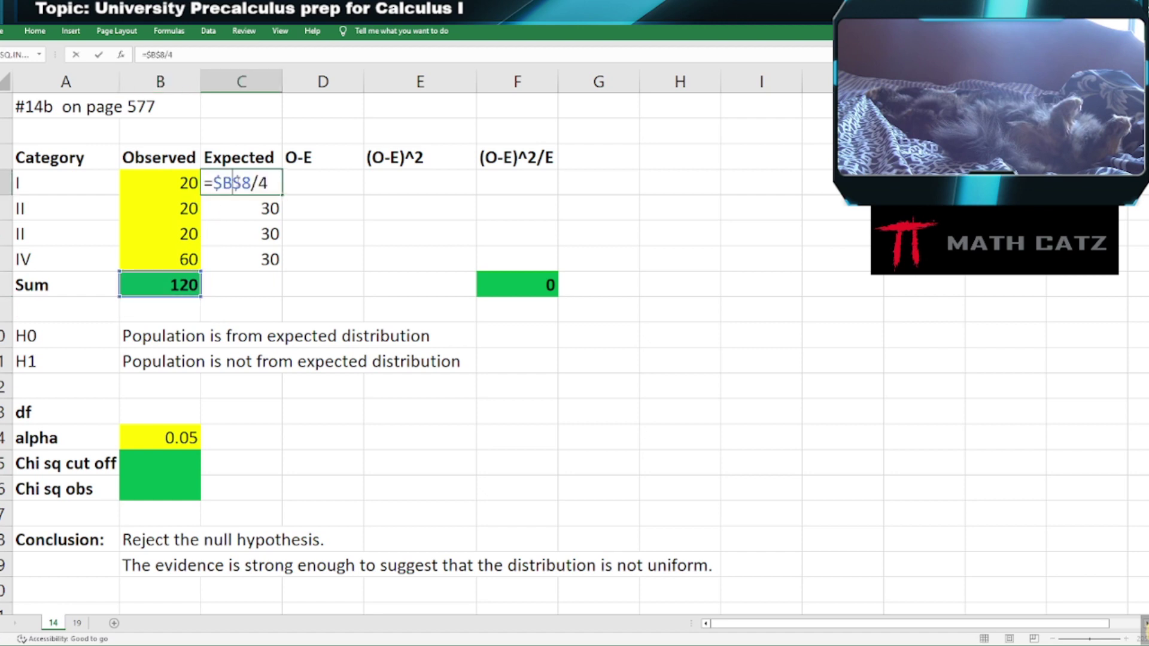
pyautogui.press('Escape')
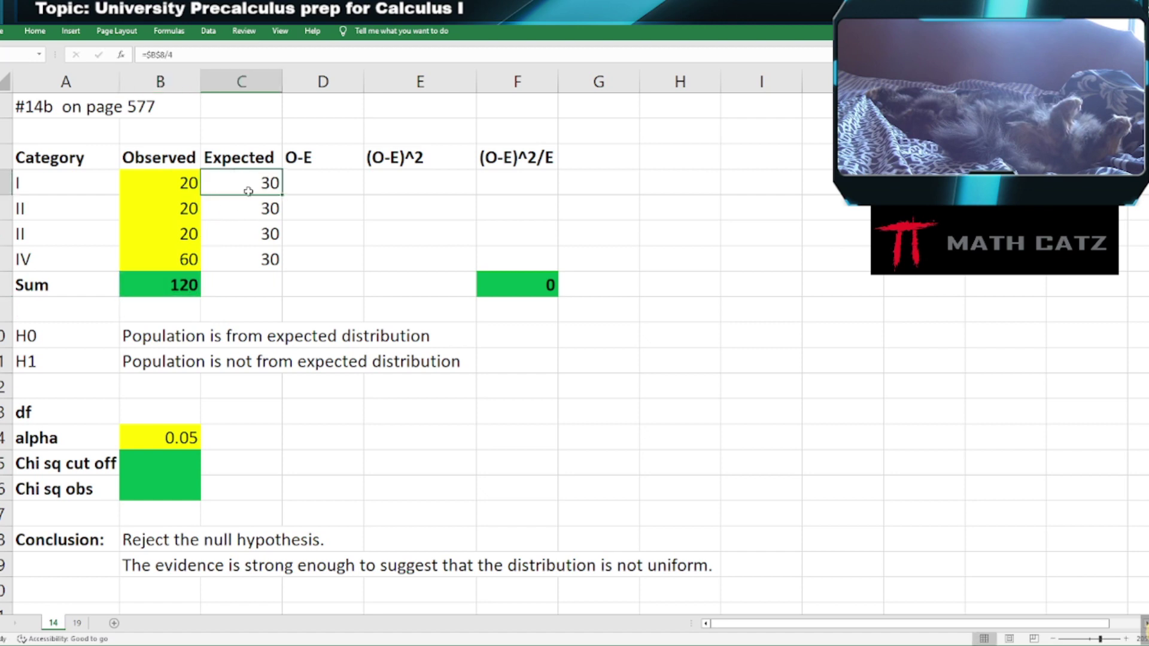
pyautogui.doubleClick(247, 183)
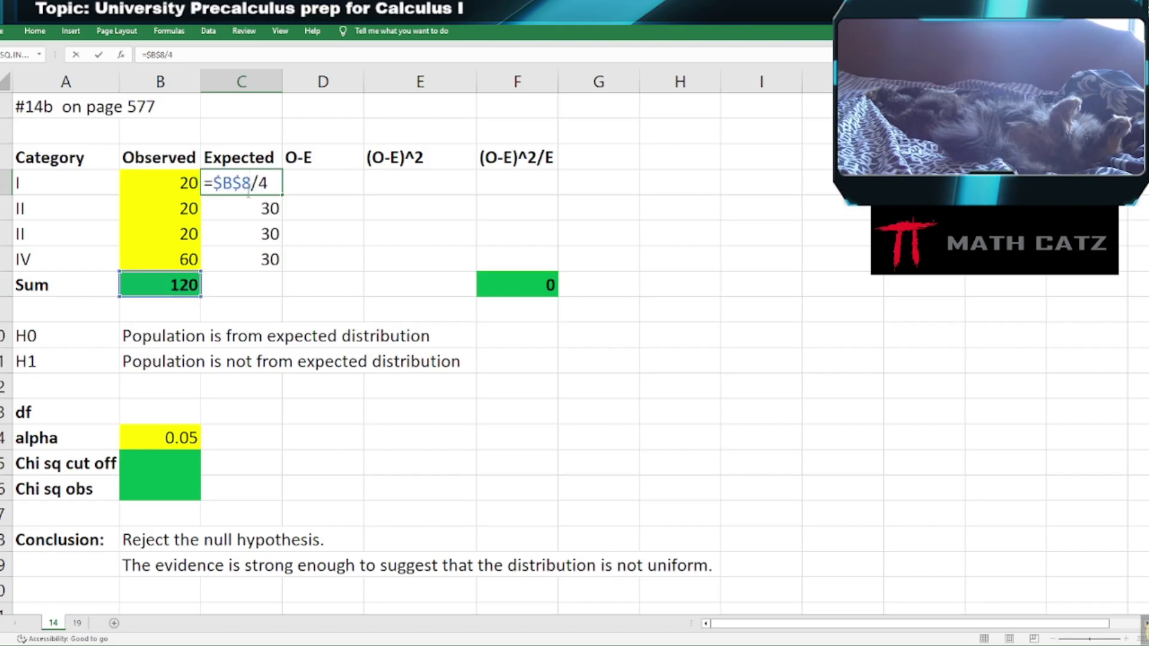
pyautogui.press('Escape')
pyautogui.moveTo(248, 193); pyautogui.dragTo(250, 257)
pyautogui.press('Delete')
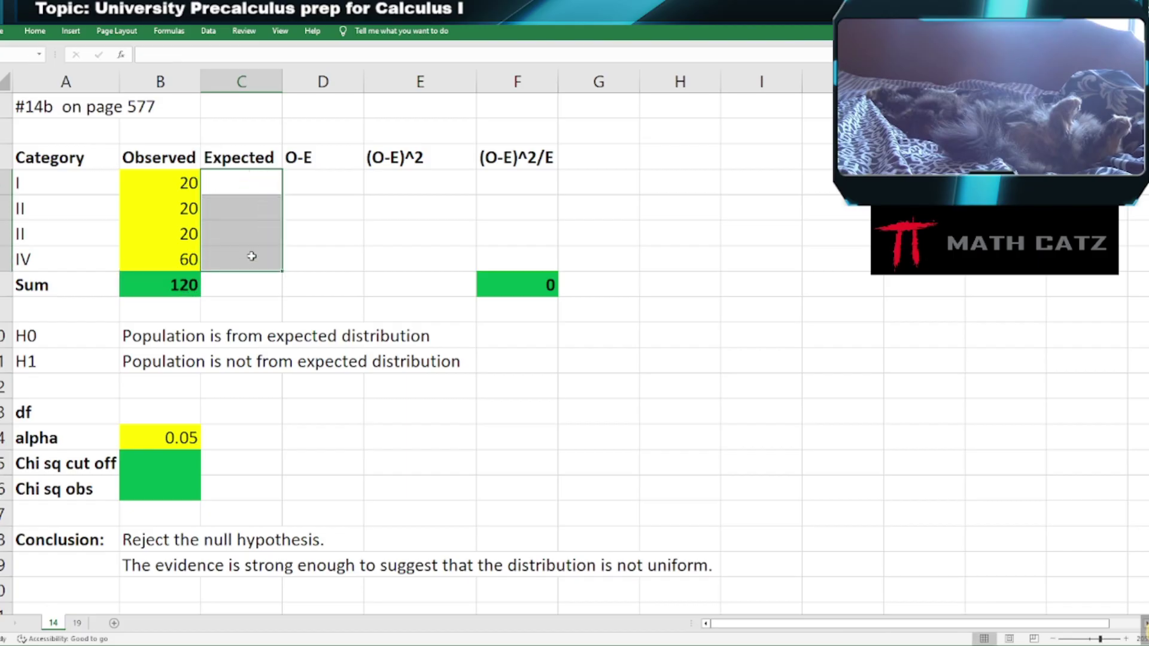
# Fill the emptied Expected cells C4:C7 with the green highlight colour.
pyautogui.click(233, 183)
pyautogui.click(251, 232)
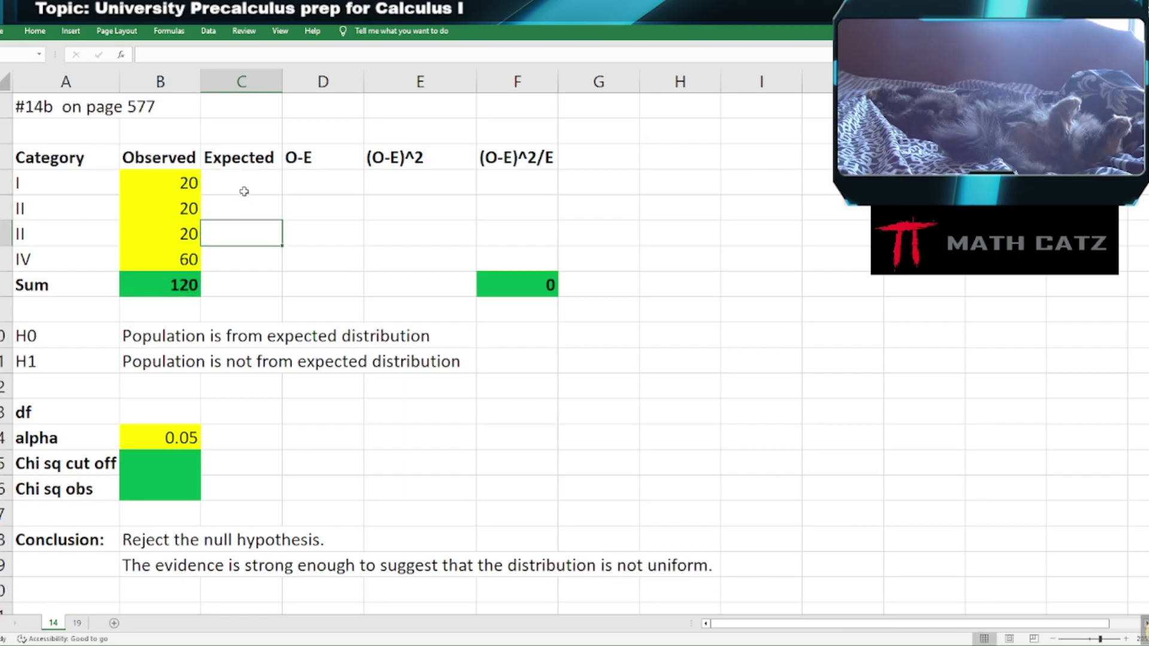
pyautogui.click(244, 185)
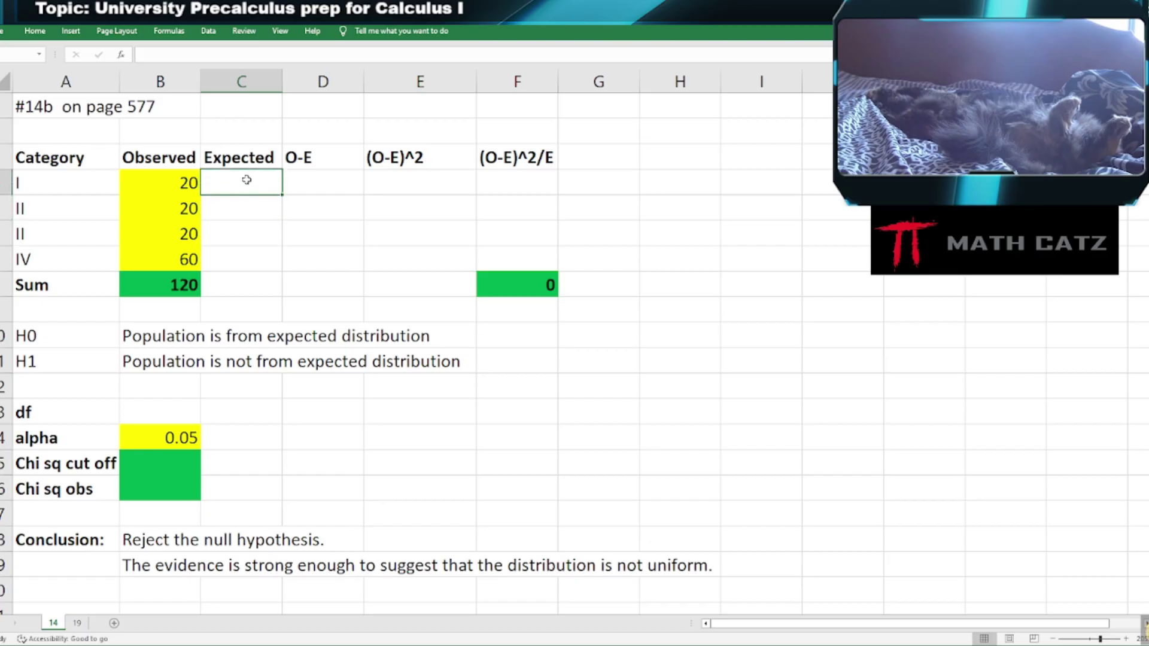
pyautogui.rightClick(247, 179)
pyautogui.press('Escape')
pyautogui.moveTo(228, 179); pyautogui.dragTo(236, 259)
pyautogui.rightClick(236, 260)
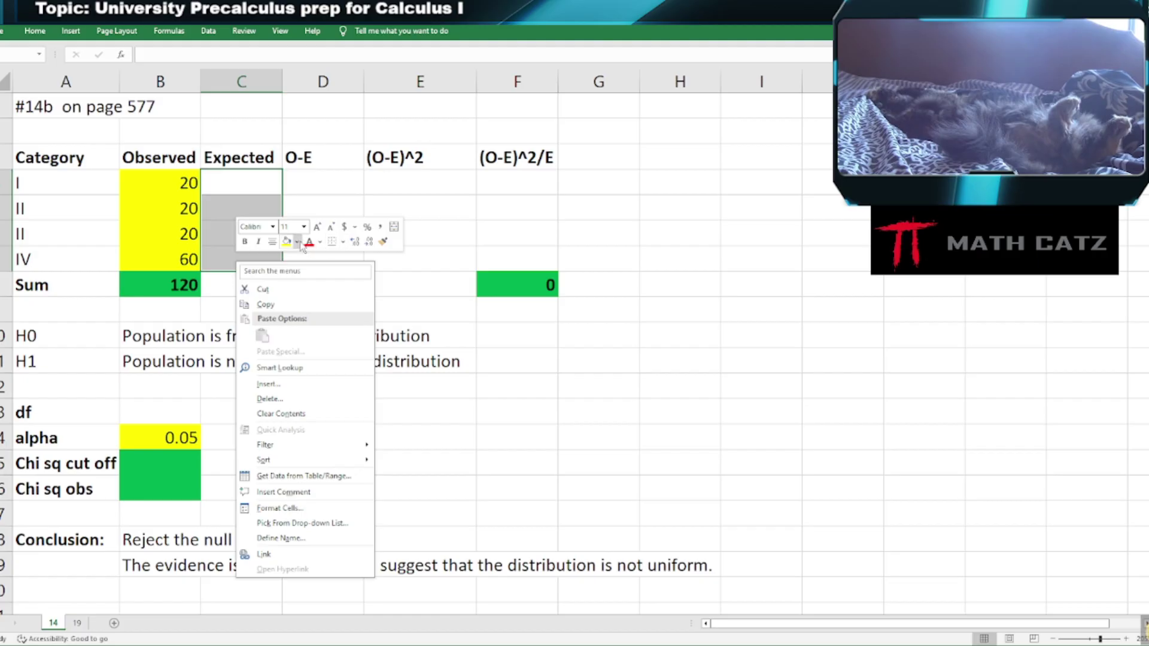
pyautogui.click(298, 242)
pyautogui.click(340, 386)
pyautogui.click(335, 305)
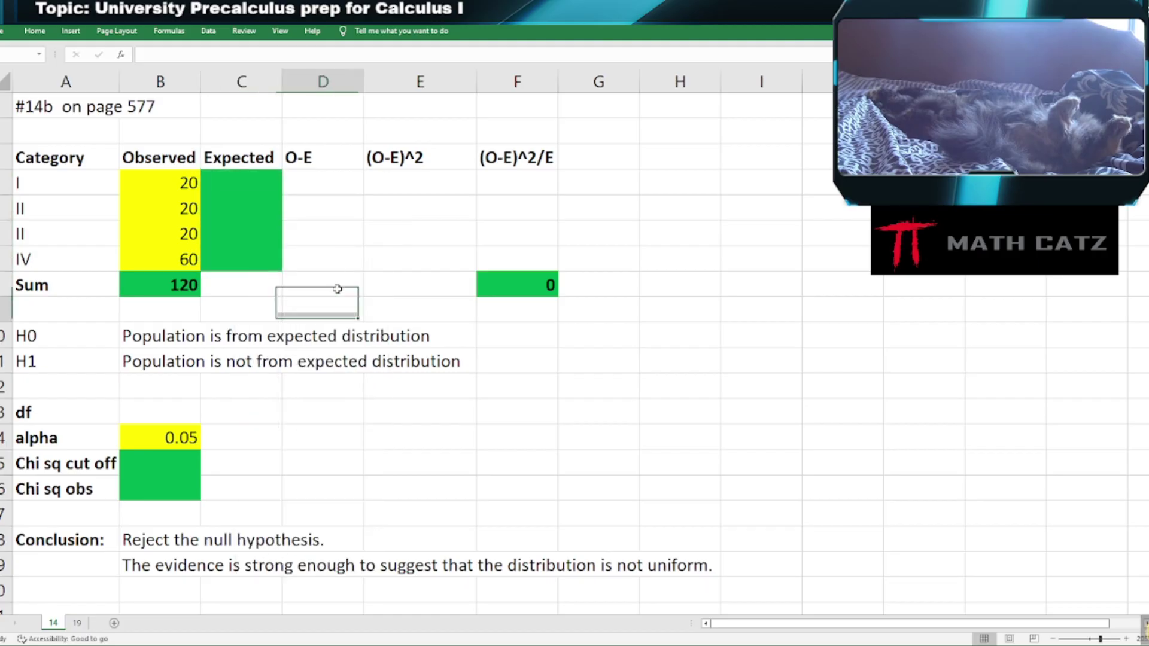
# Enter the formula =B8/4 in C4 as the expected value for category I.
pyautogui.click(237, 180)
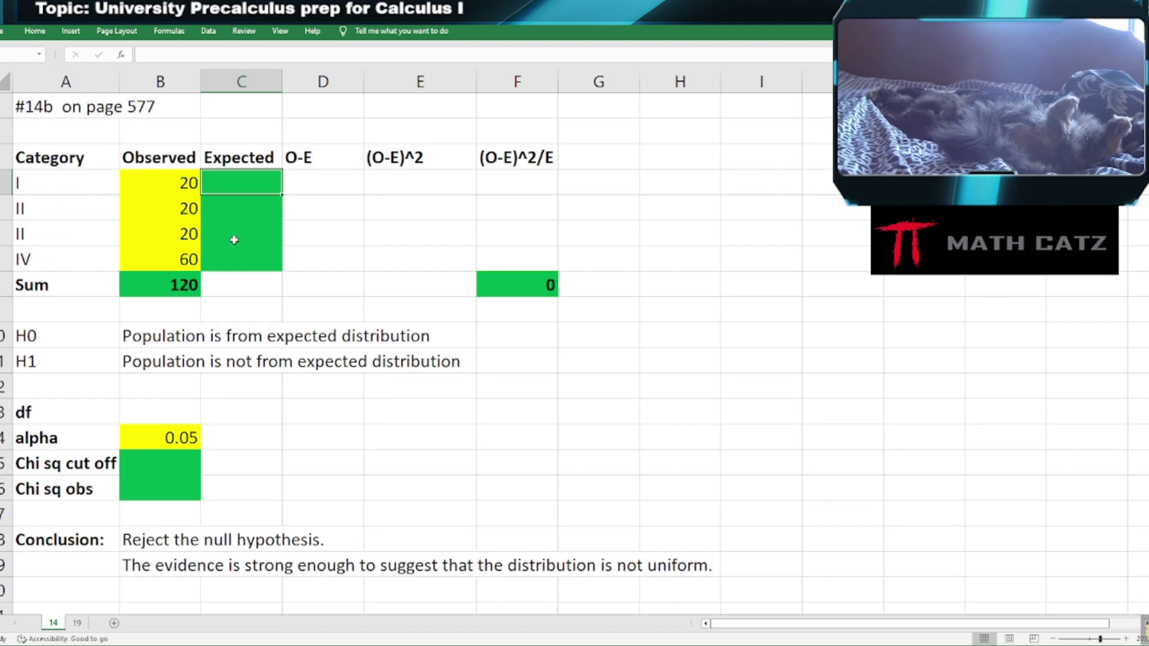
pyautogui.write('=')
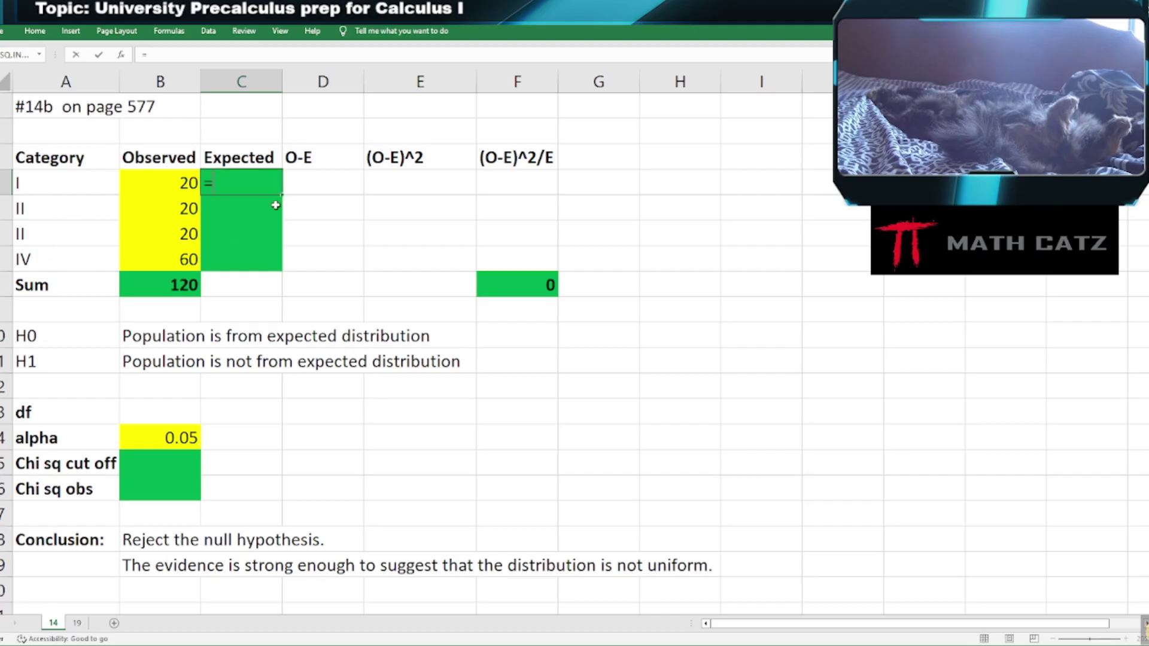
pyautogui.click(153, 285)
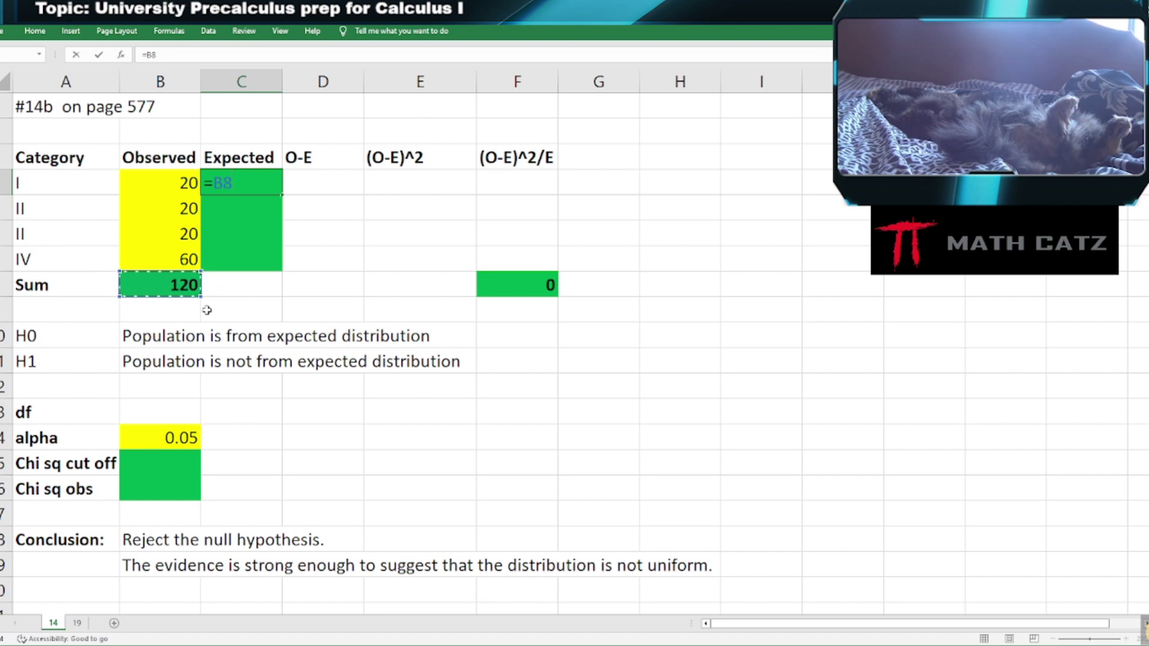
pyautogui.write('/4')
pyautogui.press('Return')
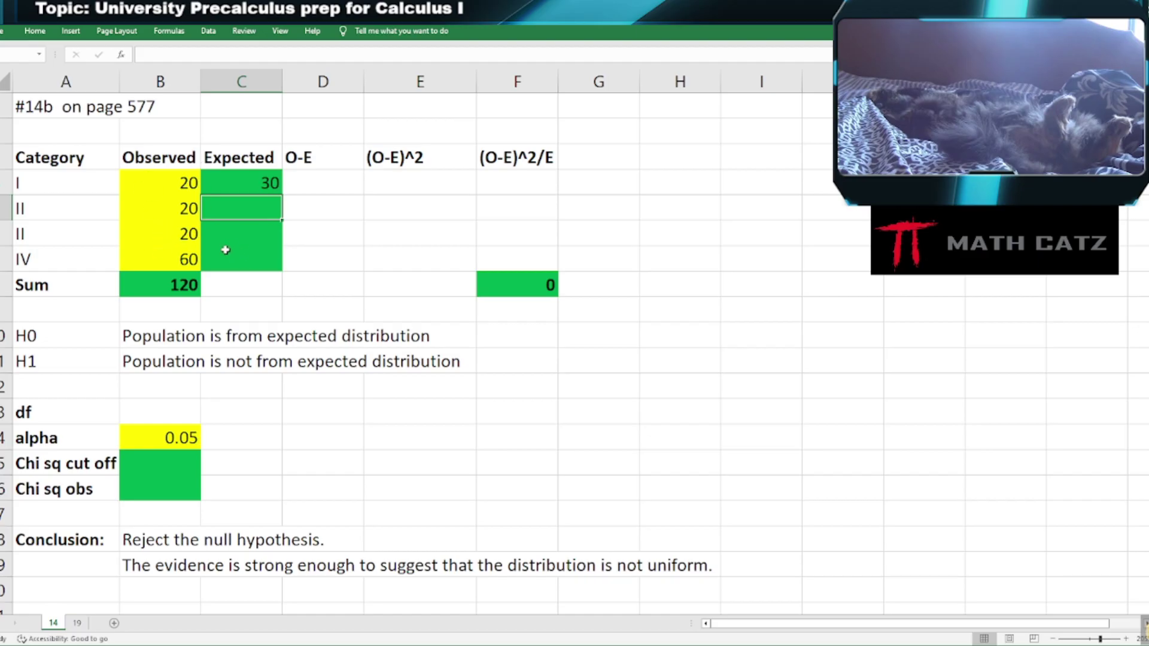
# Try copying the expected-value formula from C4 into C5, and undo the paste.
pyautogui.click(241, 184)
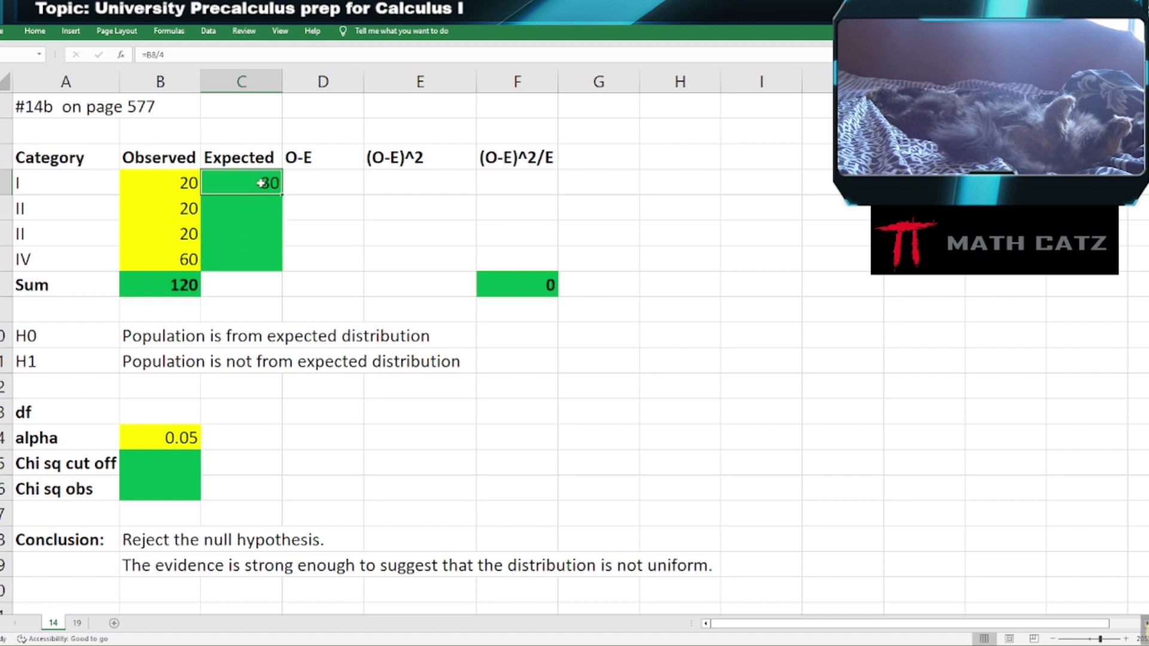
pyautogui.rightClick(241, 184)
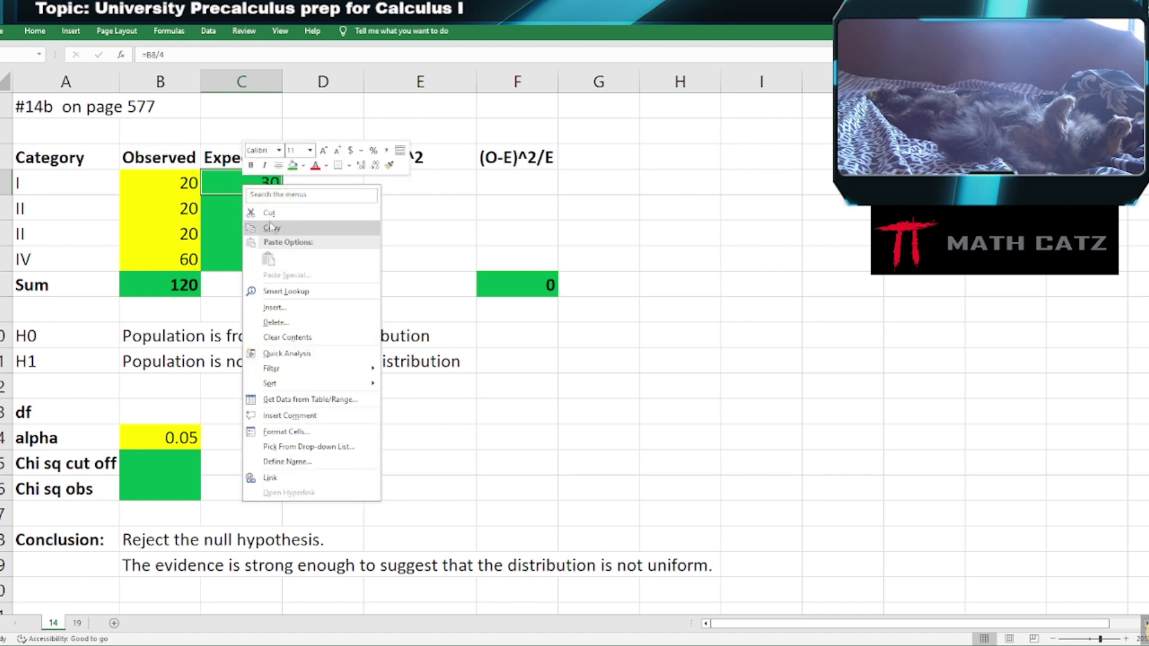
pyautogui.click(273, 226)
pyautogui.click(251, 210)
pyautogui.rightClick(252, 208)
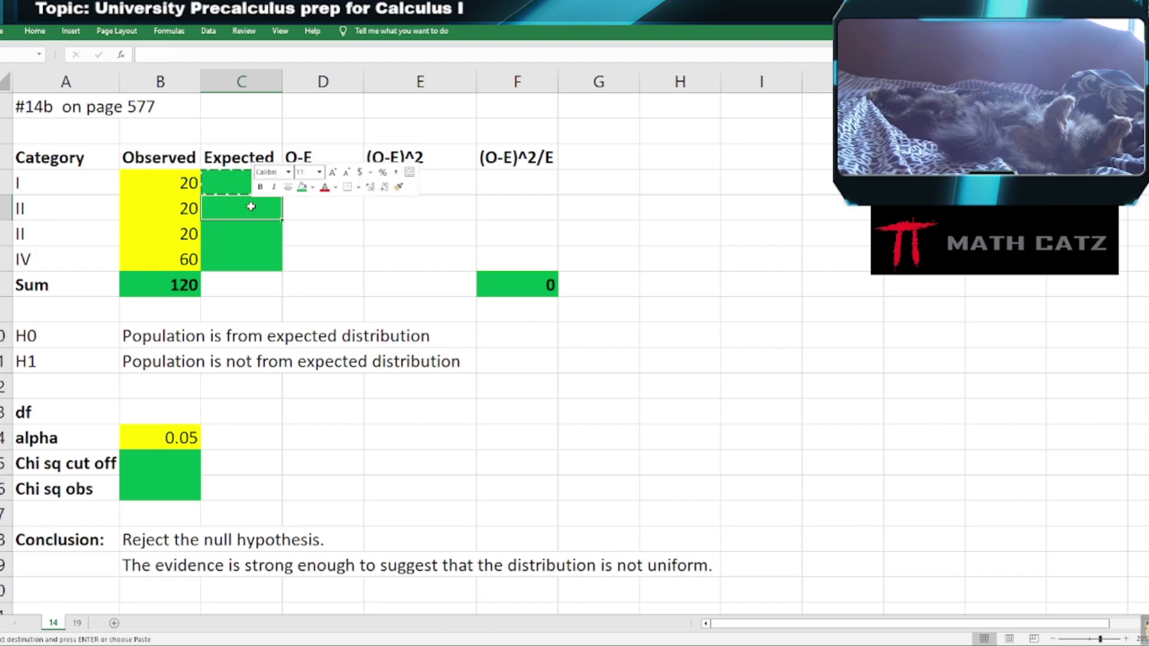
pyautogui.click(277, 281)
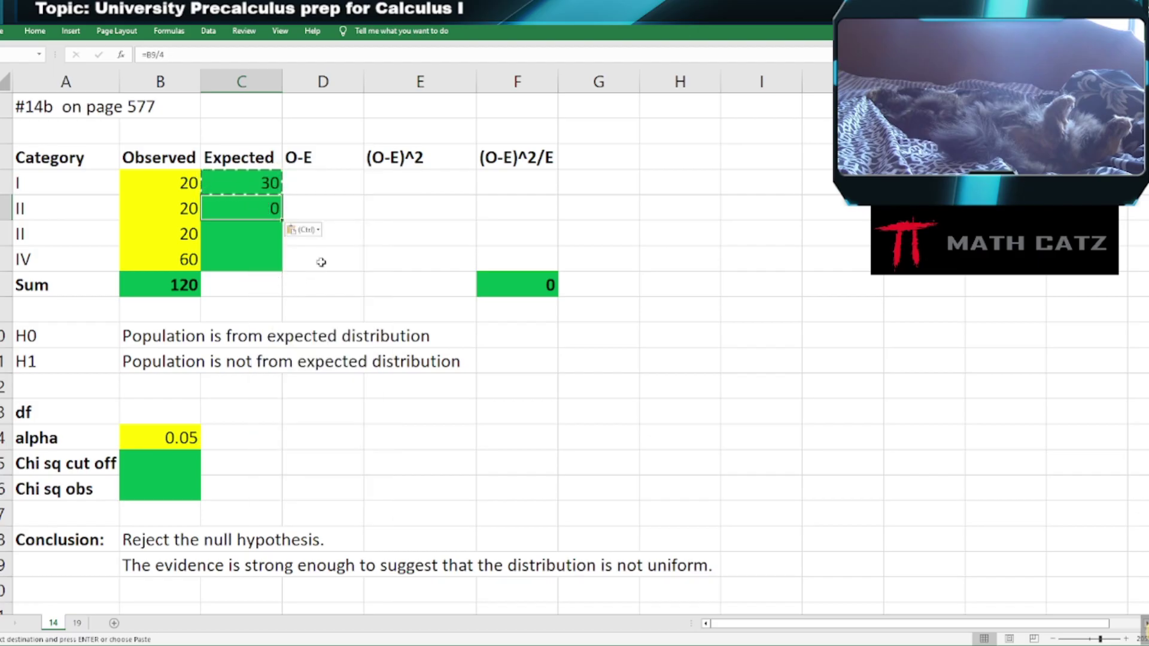
pyautogui.press('Escape')
pyautogui.hotkey('ctrl', 'z')
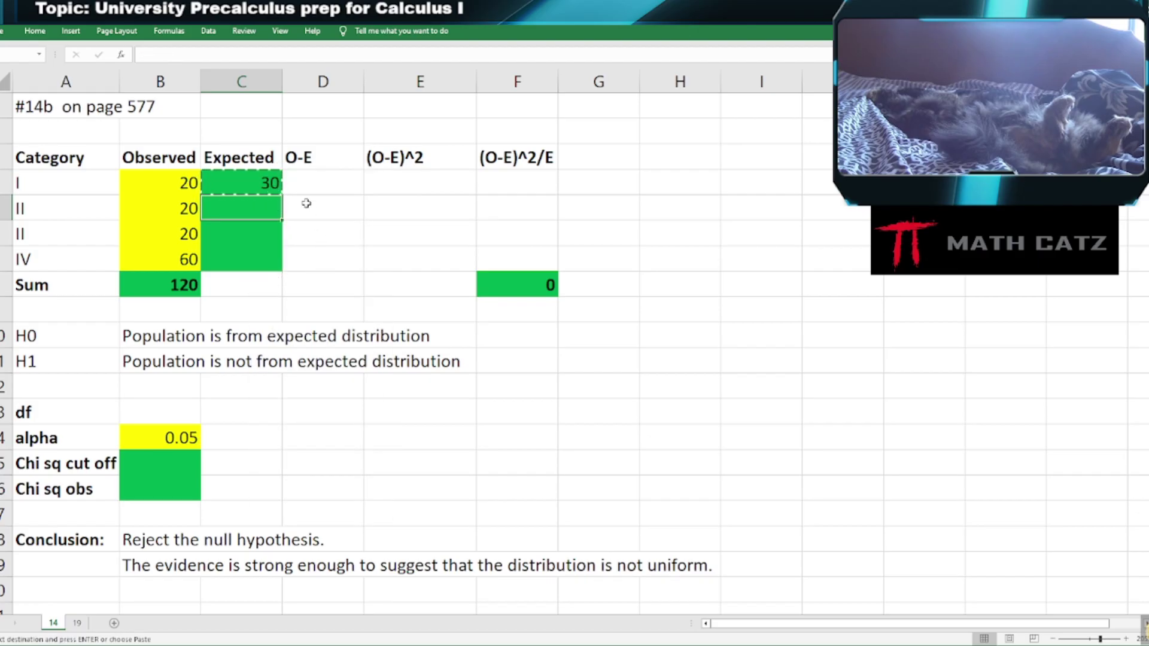
# Fill the expected-value formula from C4 down into C5.
pyautogui.click(306, 203)
pyautogui.doubleClick(258, 186)
pyautogui.press('Escape')
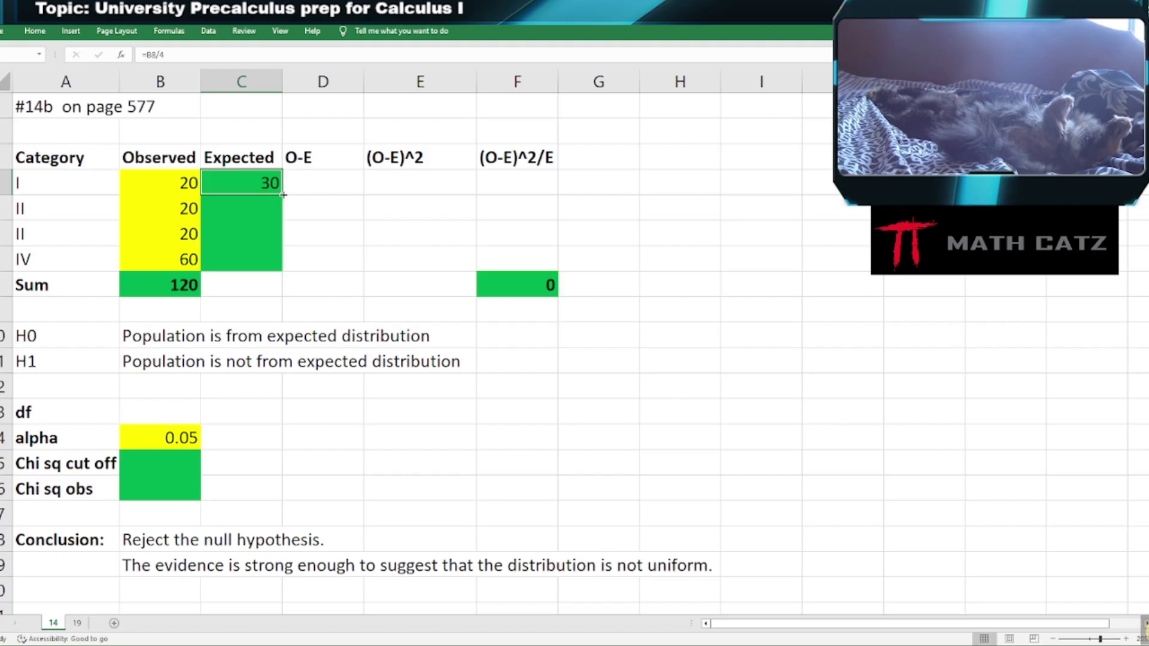
pyautogui.moveTo(283, 194); pyautogui.dragTo(283, 219)
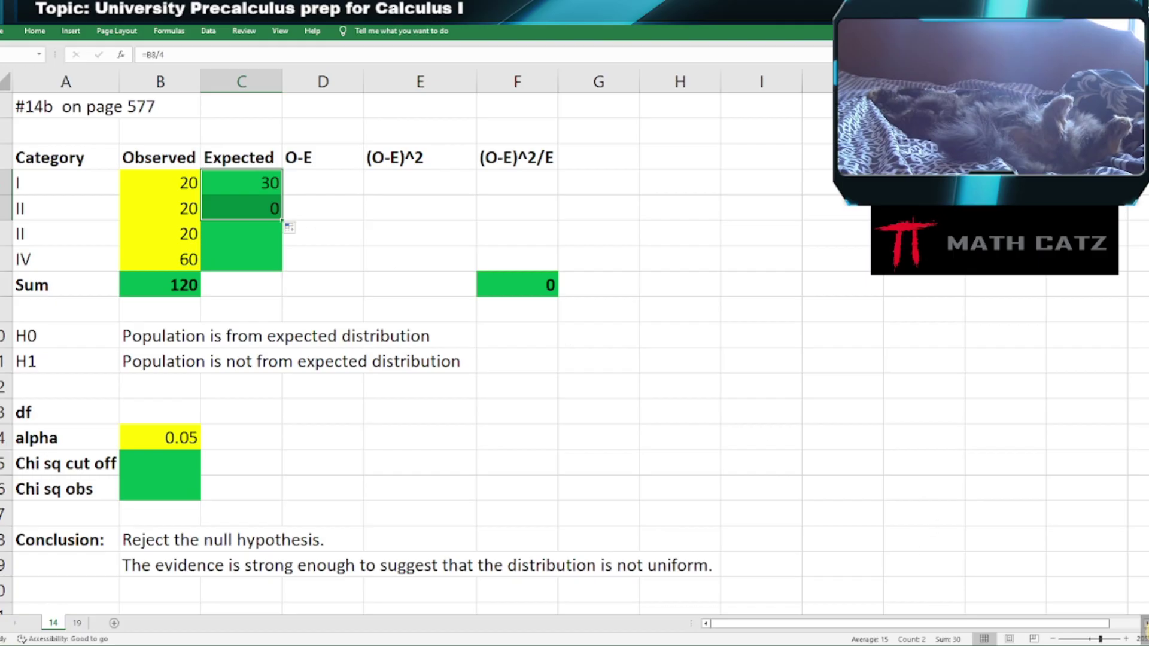
# Turn on the Highlight Pen or Mouse option of the pointer highlighting tool.
pyautogui.rightClick(1068, 645)
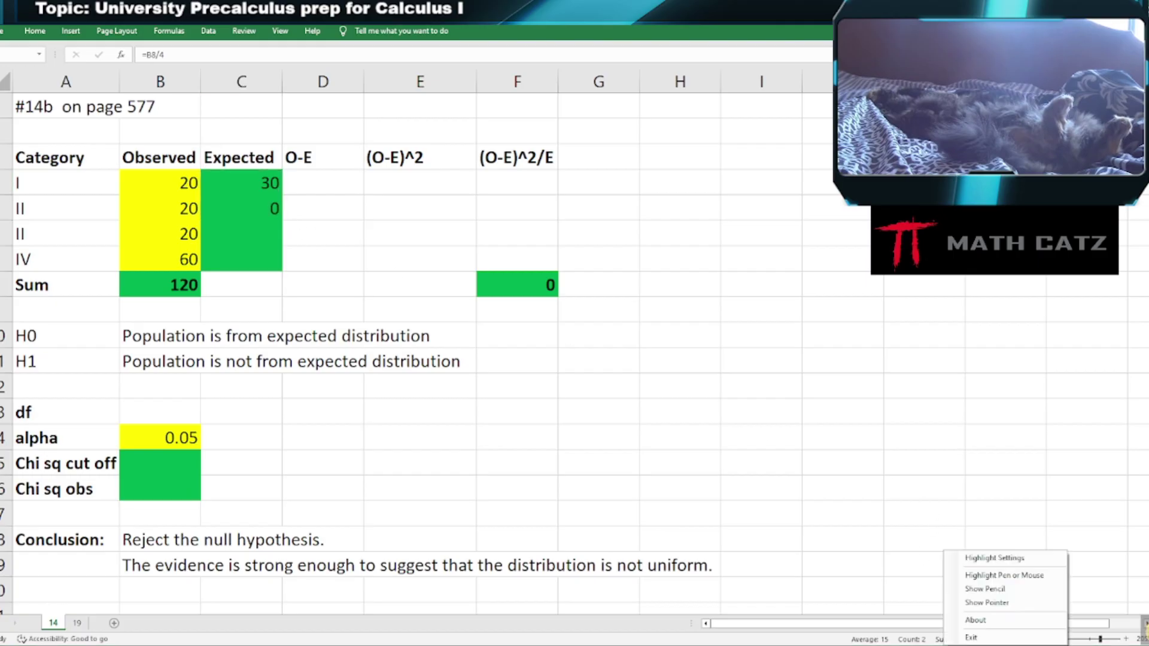
pyautogui.click(989, 575)
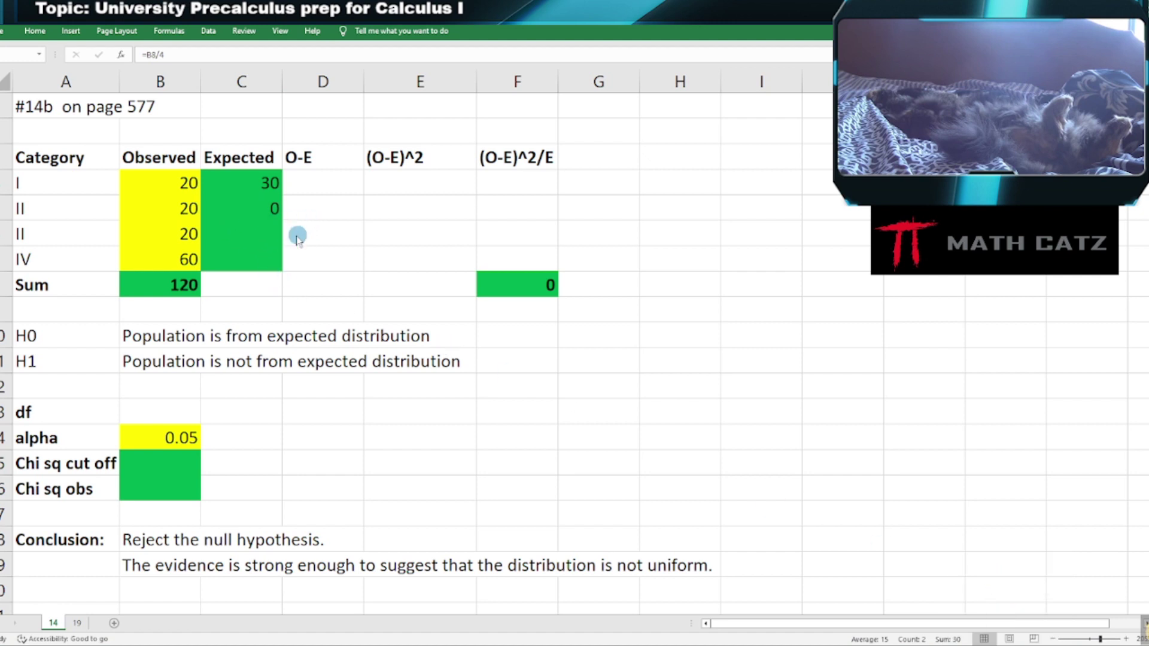
# Inspect the formulas in C5 and C4 to compare which cells they reference.
pyautogui.keyDown('shift'); pyautogui.click(257, 206); pyautogui.keyUp('shift')
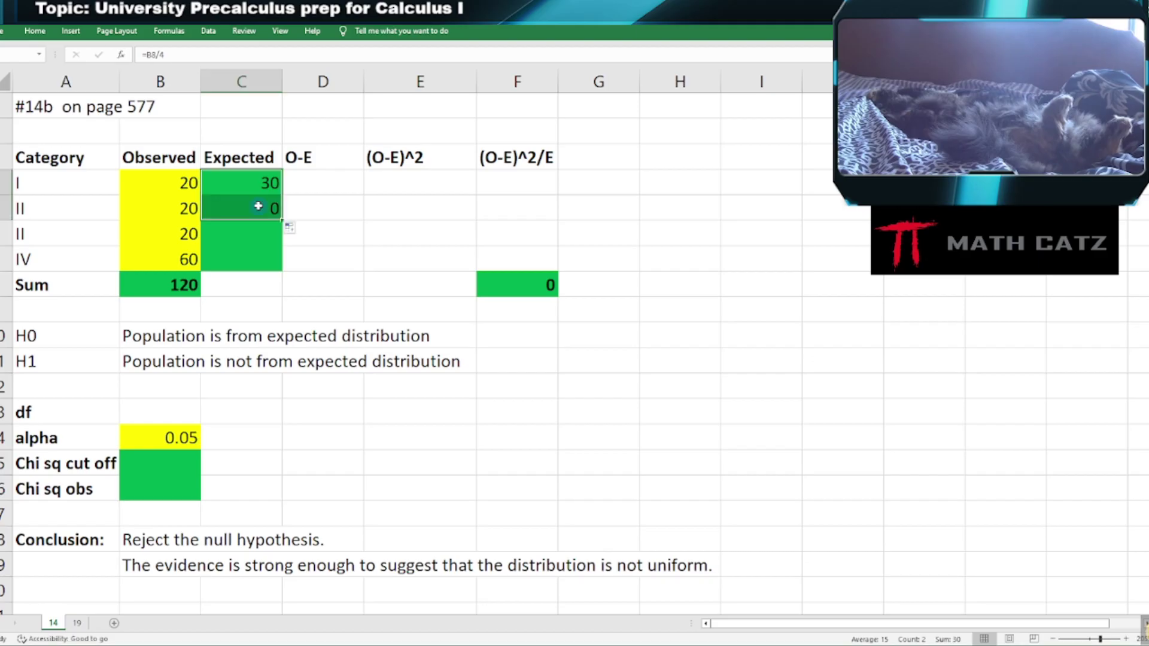
pyautogui.doubleClick(257, 207)
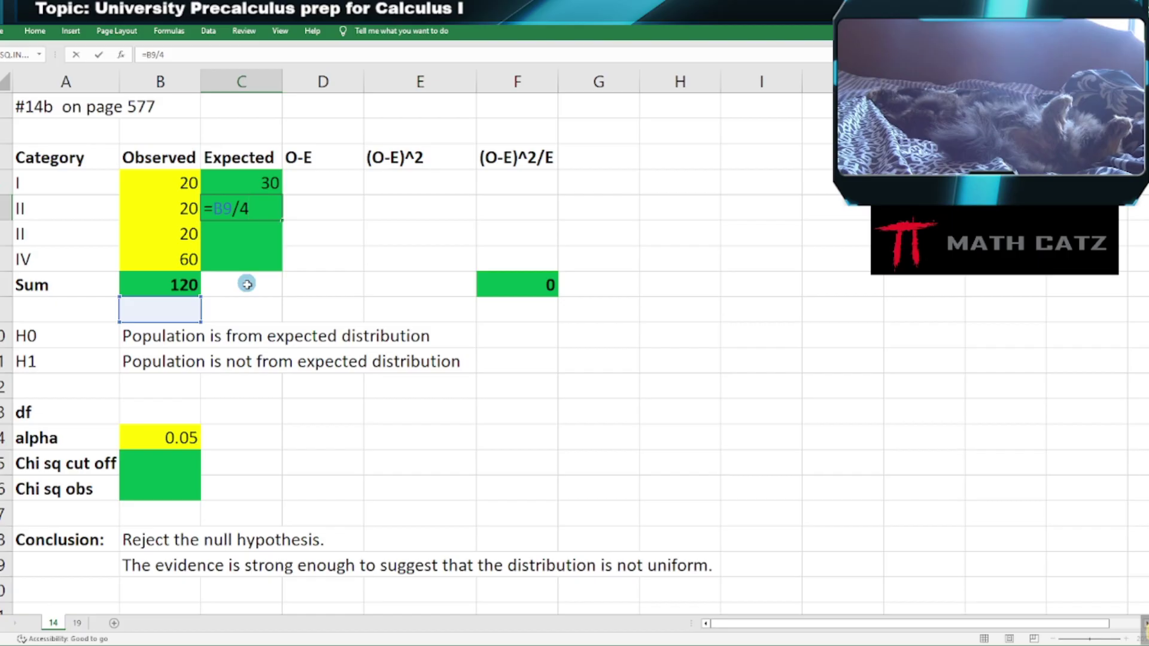
pyautogui.press('Return')
pyautogui.doubleClick(254, 188)
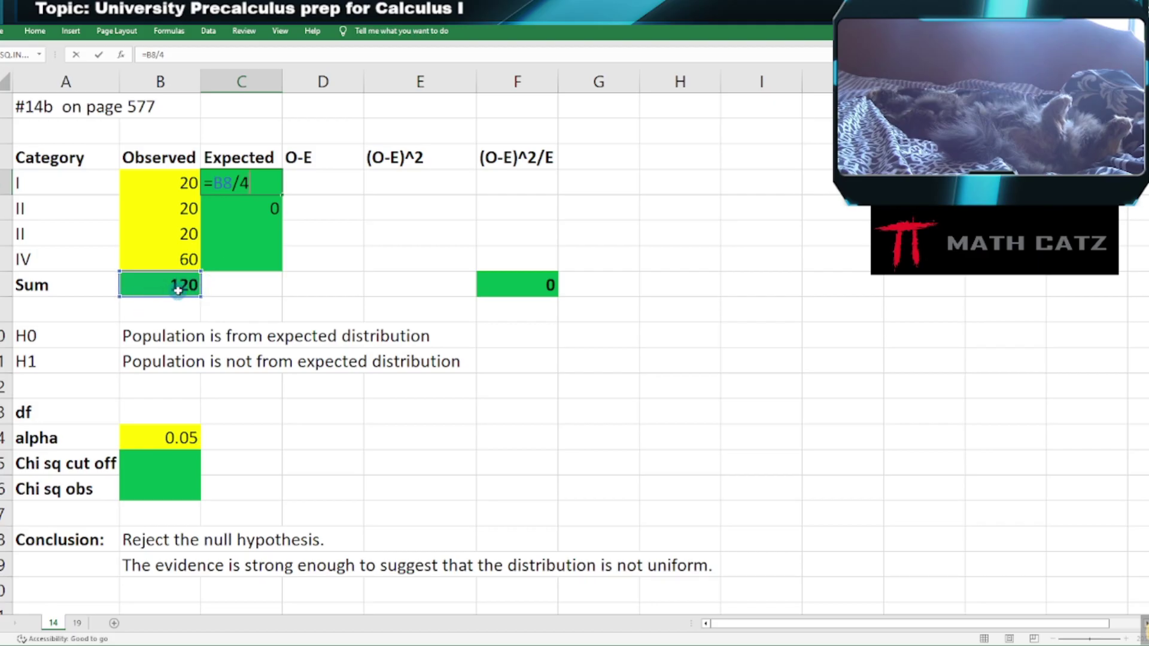
pyautogui.press('Return')
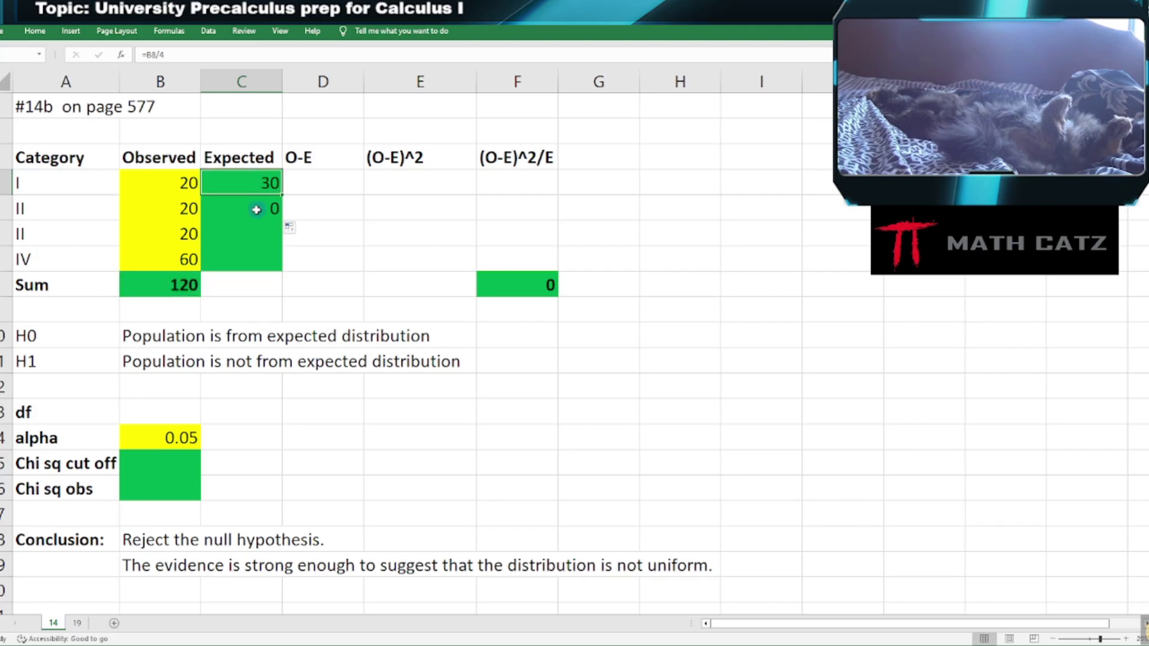
# Recheck which cell each expected-value formula in C5 and C4 divides by 4.
pyautogui.doubleClick(257, 208)
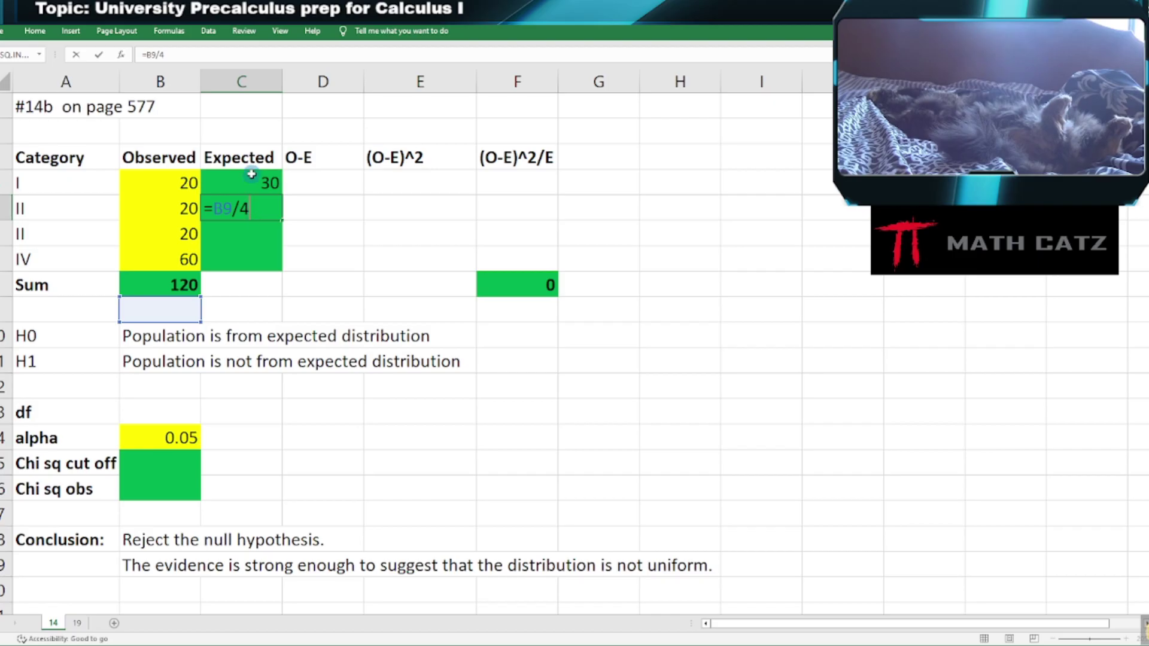
pyautogui.click(254, 187)
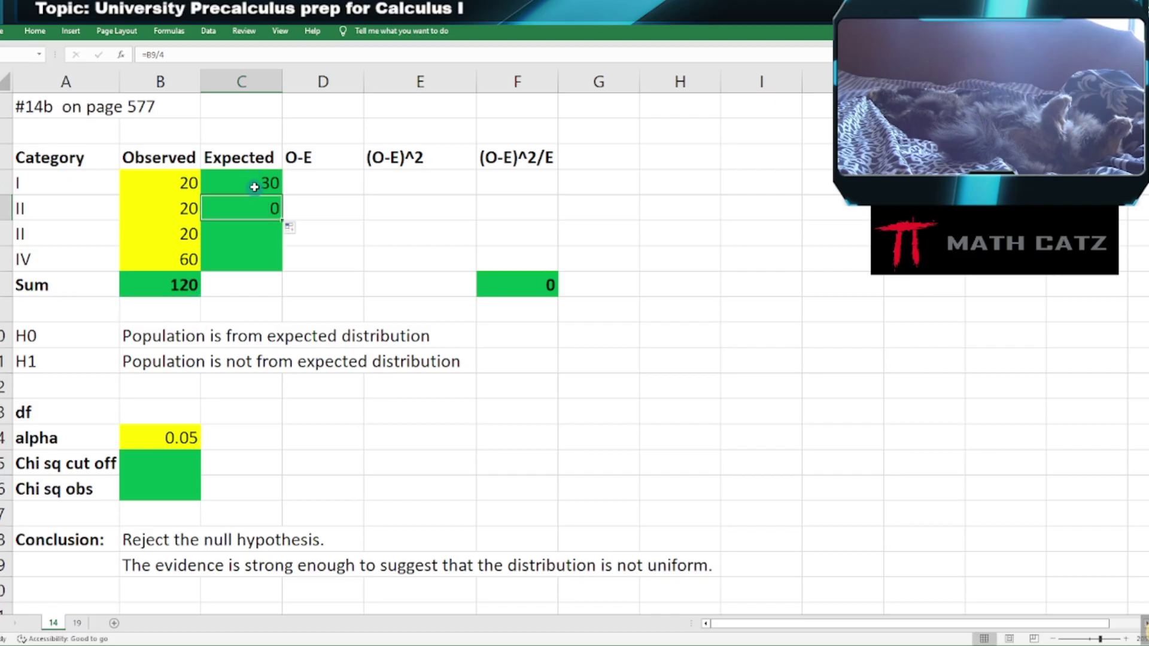
pyautogui.doubleClick(254, 185)
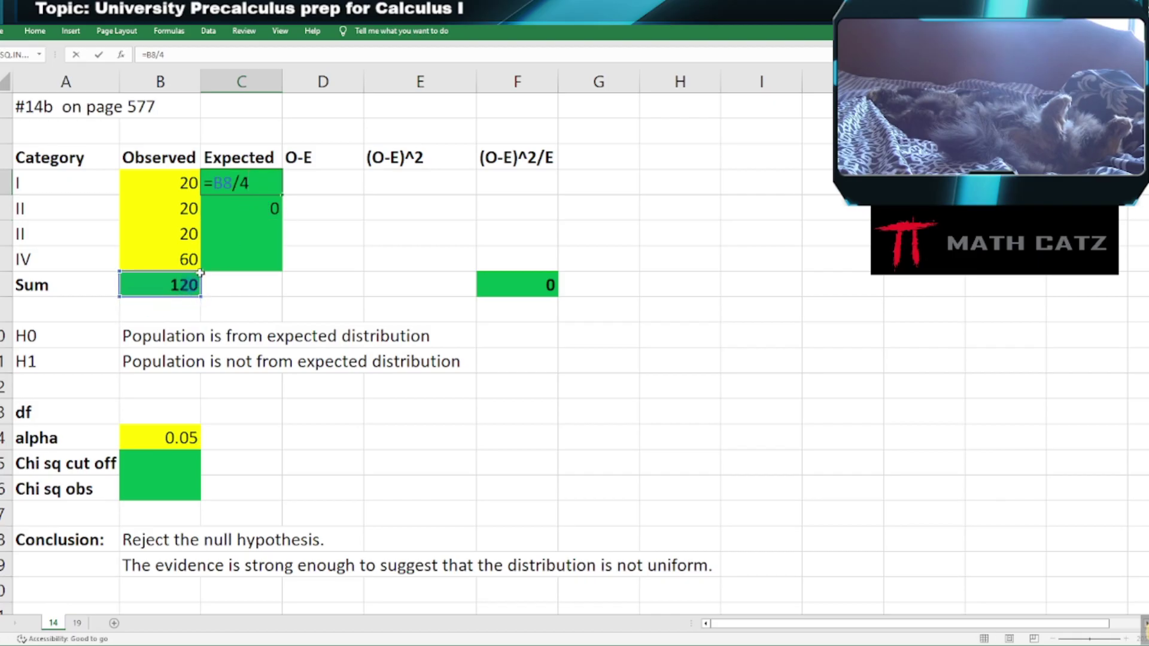
pyautogui.hotkey('ctrl', 'Return')
pyautogui.doubleClick(247, 209)
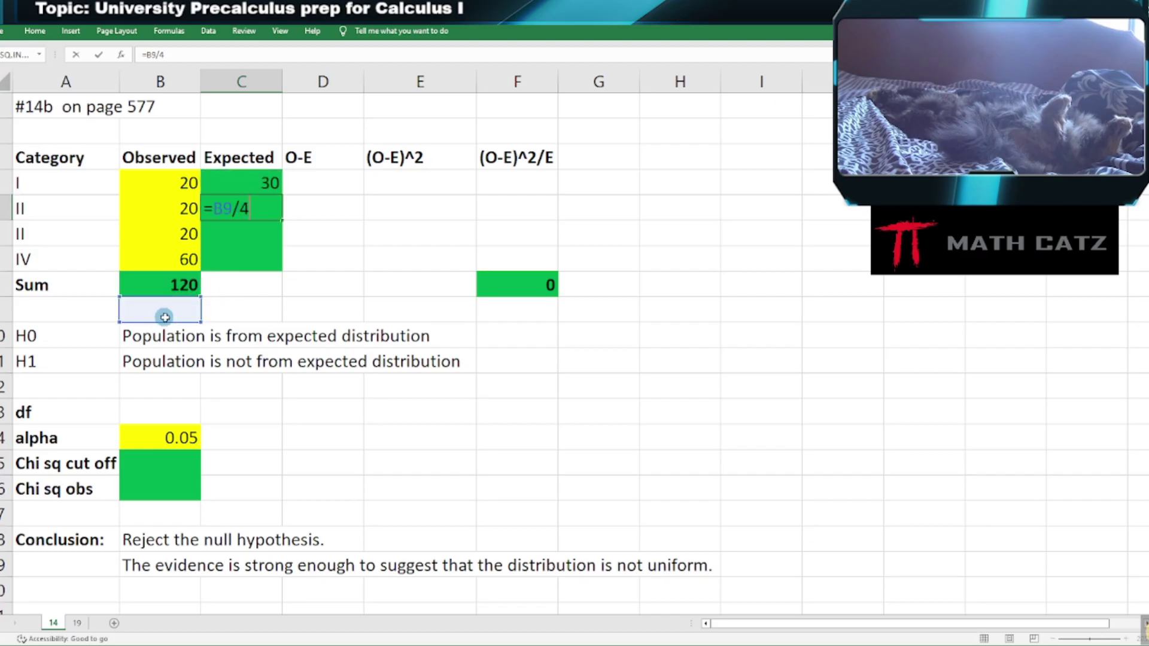
pyautogui.hotkey('ctrl', 'Return')
# Make the reference to B8 absolute in C4 so that the formula reads =$B$8/4.
pyautogui.doubleClick(239, 175)
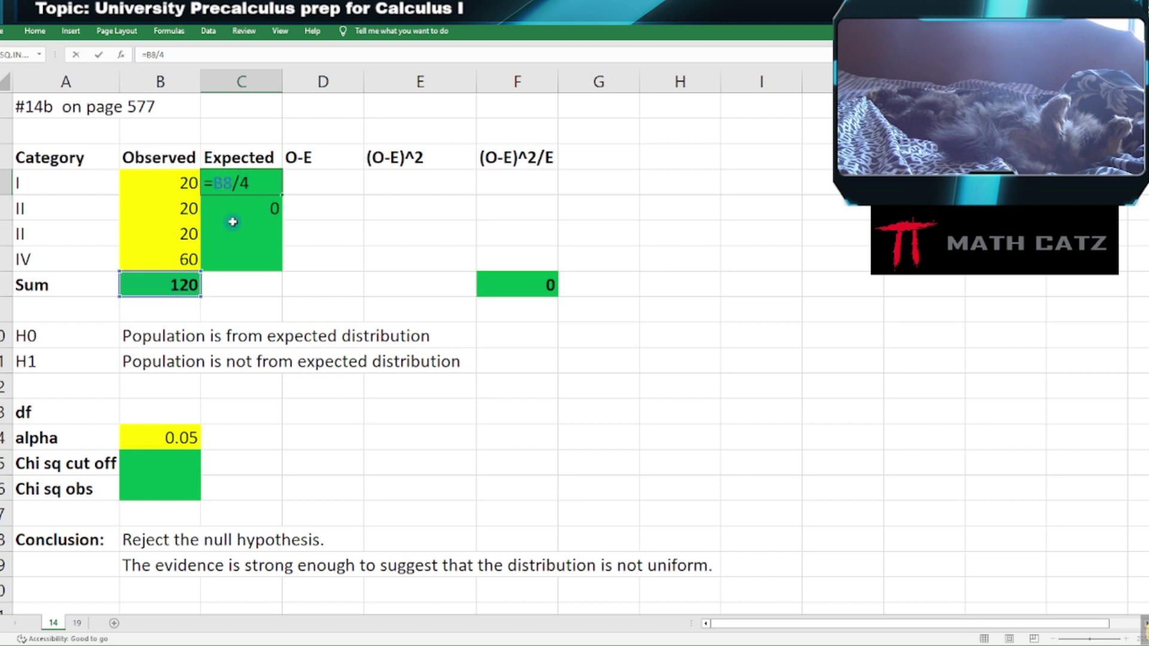
pyautogui.press('F4')
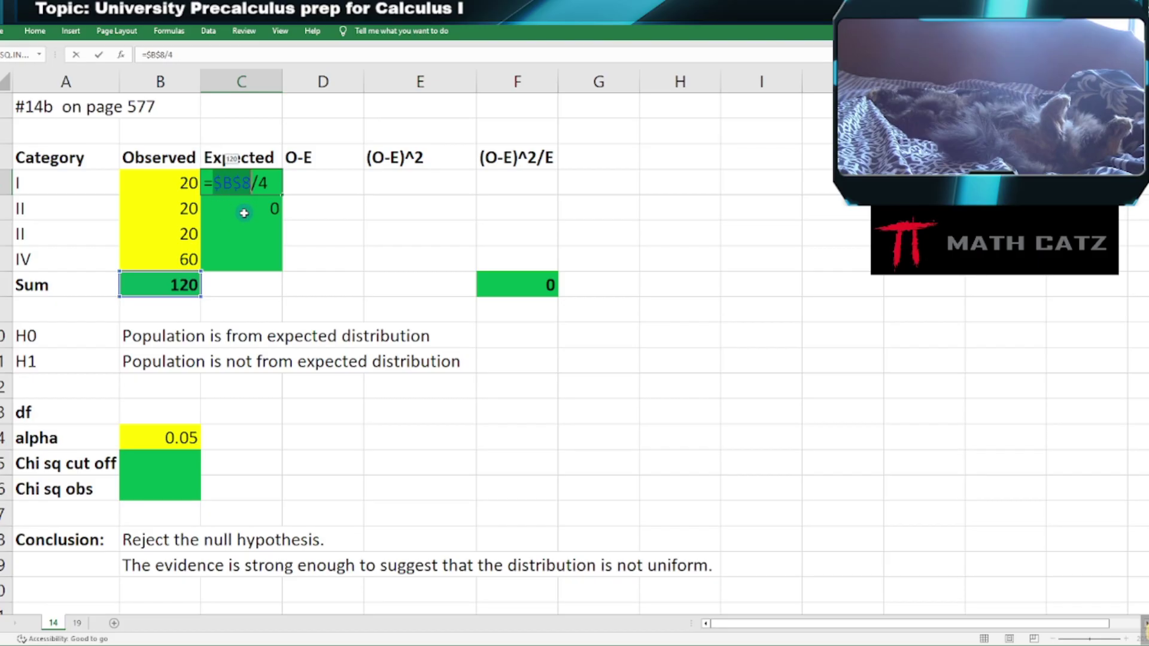
pyautogui.press('Return')
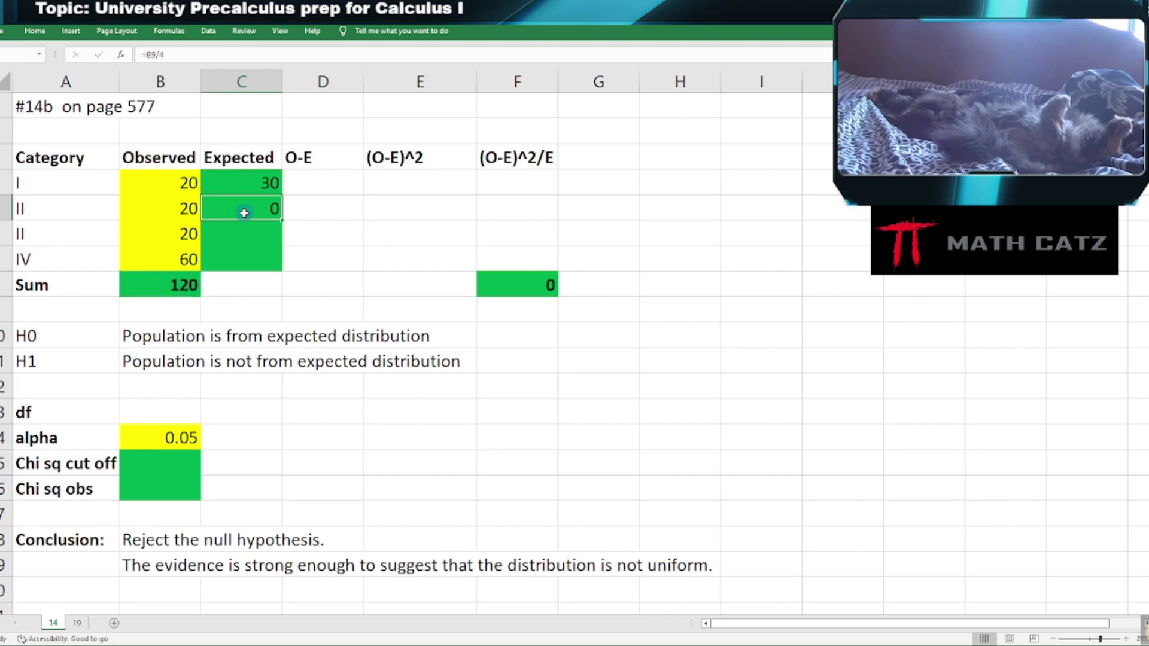
# Fill the absolute-reference formula from C4 down into C5 and check the copied formula.
pyautogui.click(274, 187)
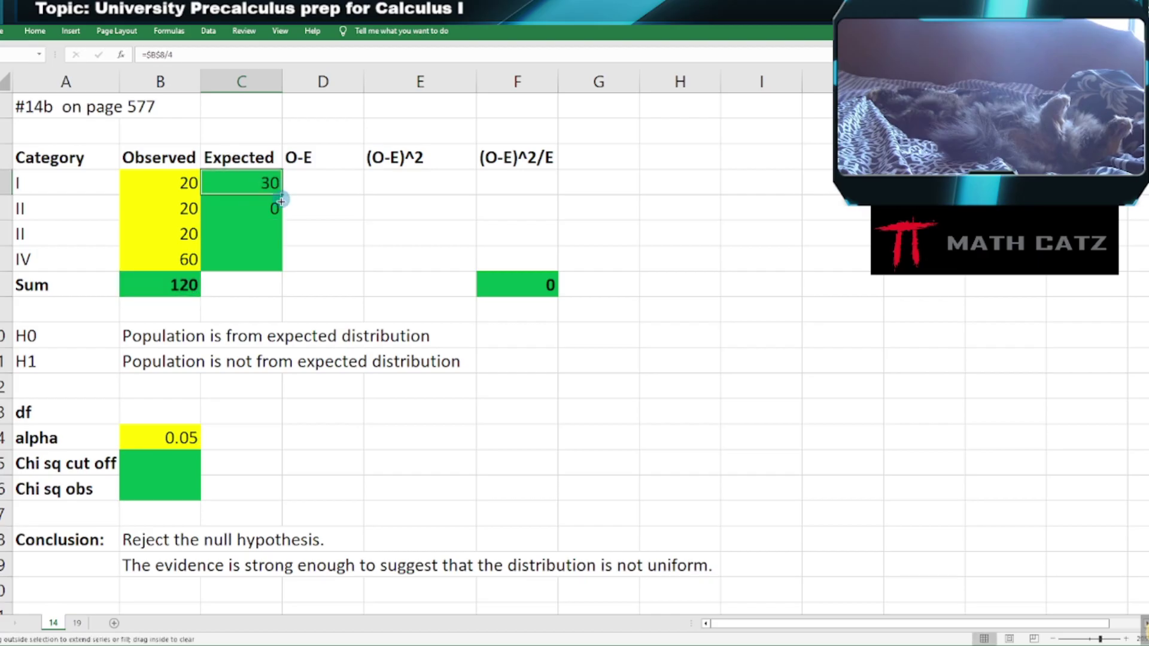
pyautogui.moveTo(275, 188); pyautogui.dragTo(277, 218)
pyautogui.doubleClick(249, 207)
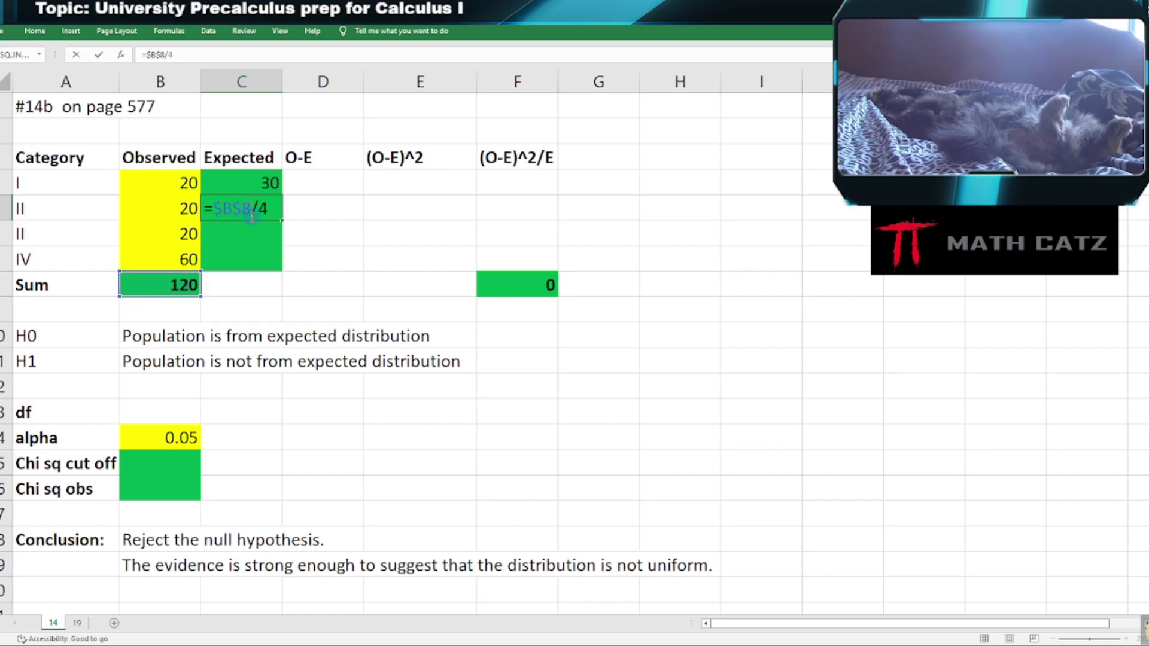
pyautogui.hotkey('ctrl', 'Return')
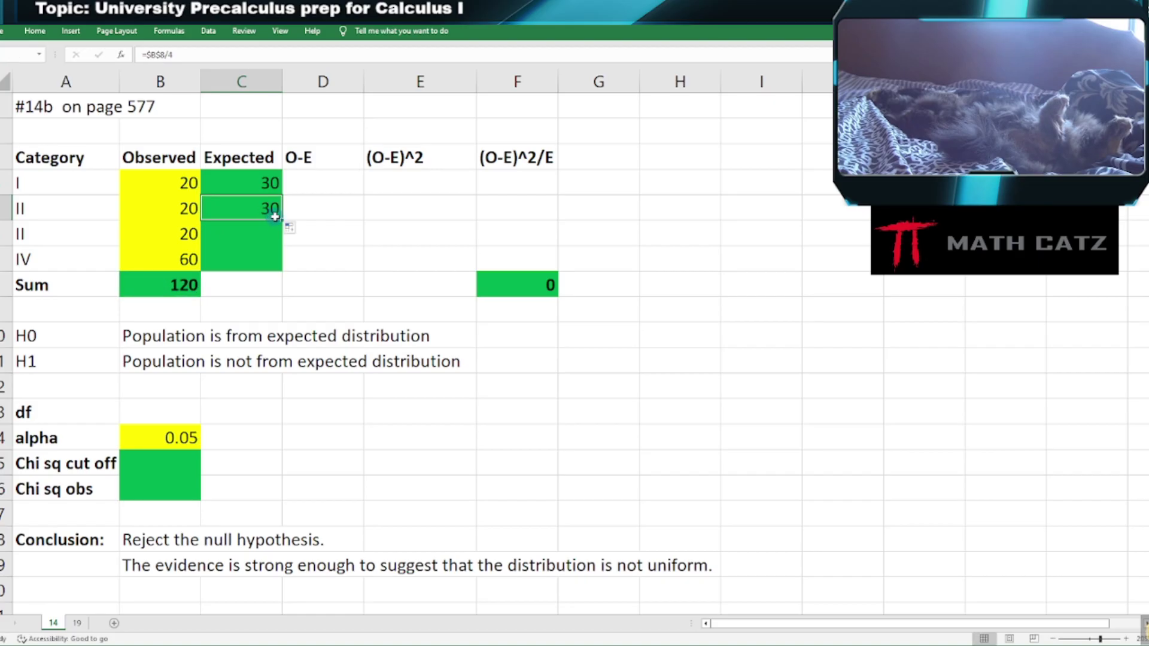
# Fill the expected-value formula from C5 down through C7 and check the formula in C7.
pyautogui.moveTo(281, 221); pyautogui.dragTo(282, 263)
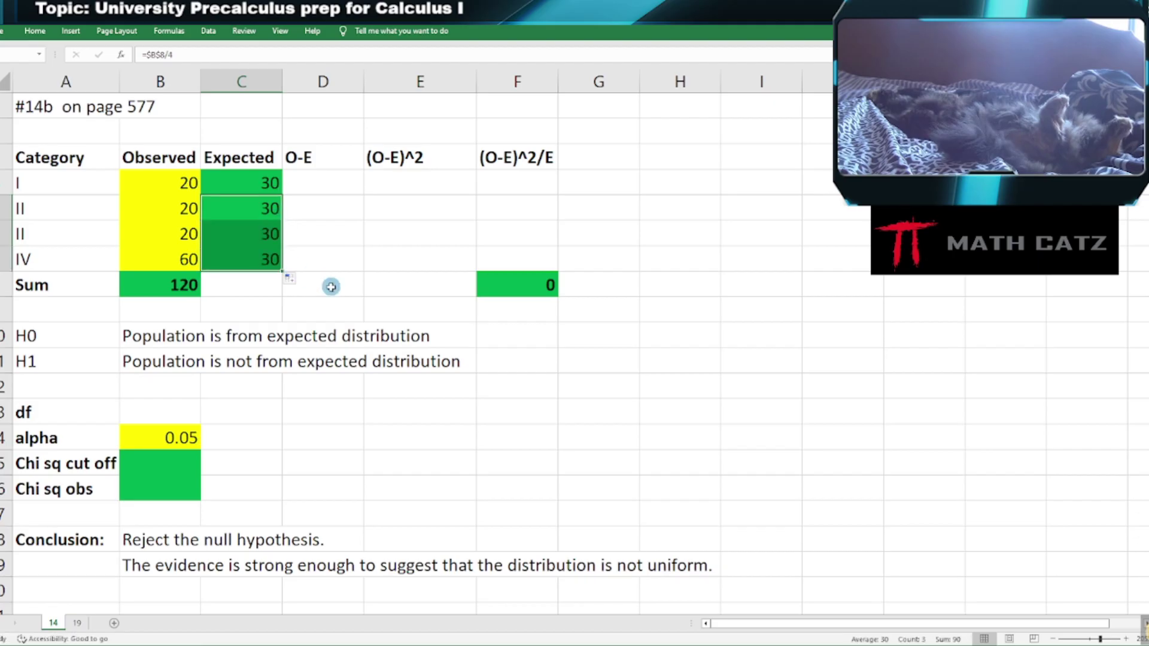
pyautogui.doubleClick(239, 255)
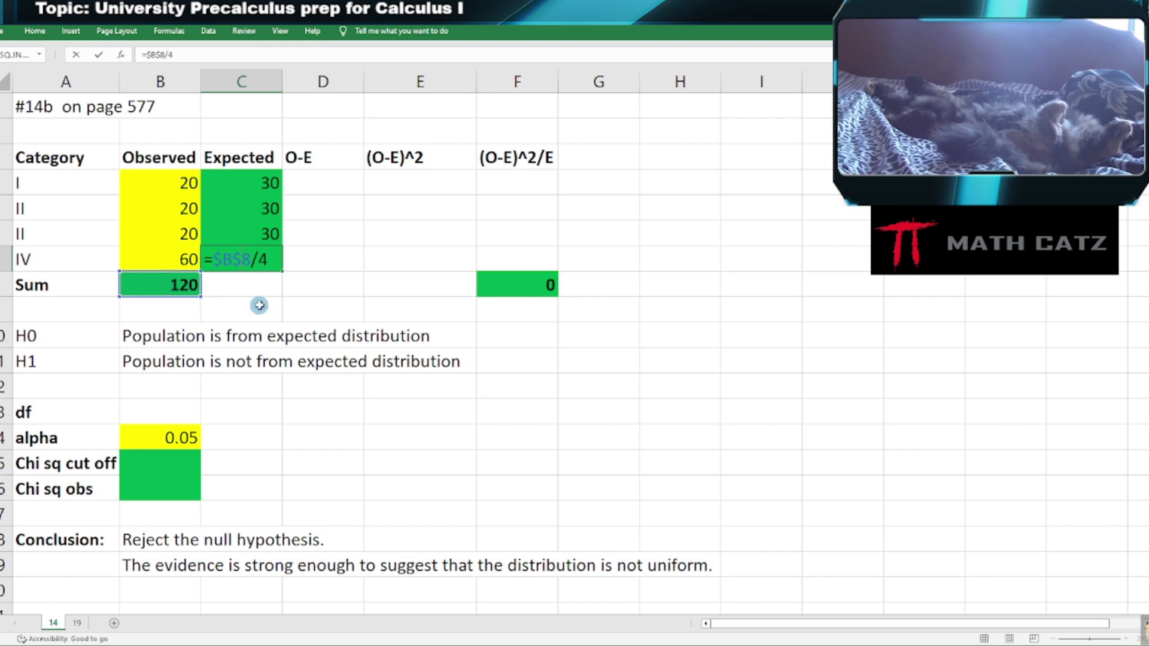
pyautogui.hotkey('ctrl', 'Return')
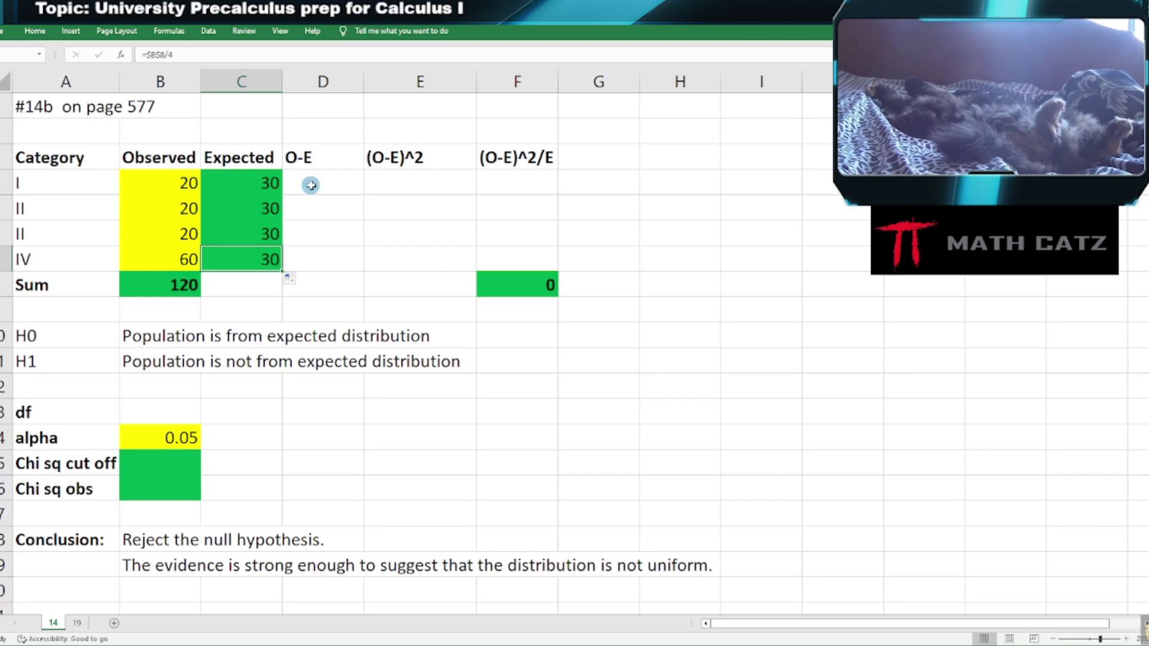
# Enter the formula =B4-C4 in D4 to calculate O-E for category I.
pyautogui.click(336, 183)
pyautogui.write('=')
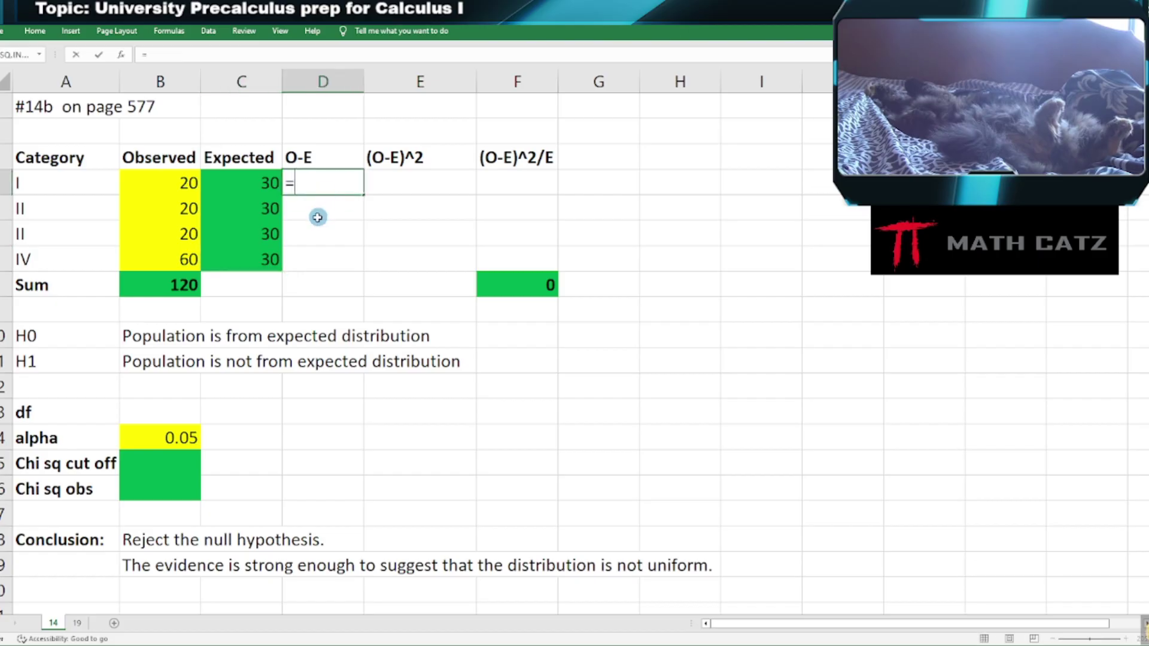
pyautogui.click(158, 180)
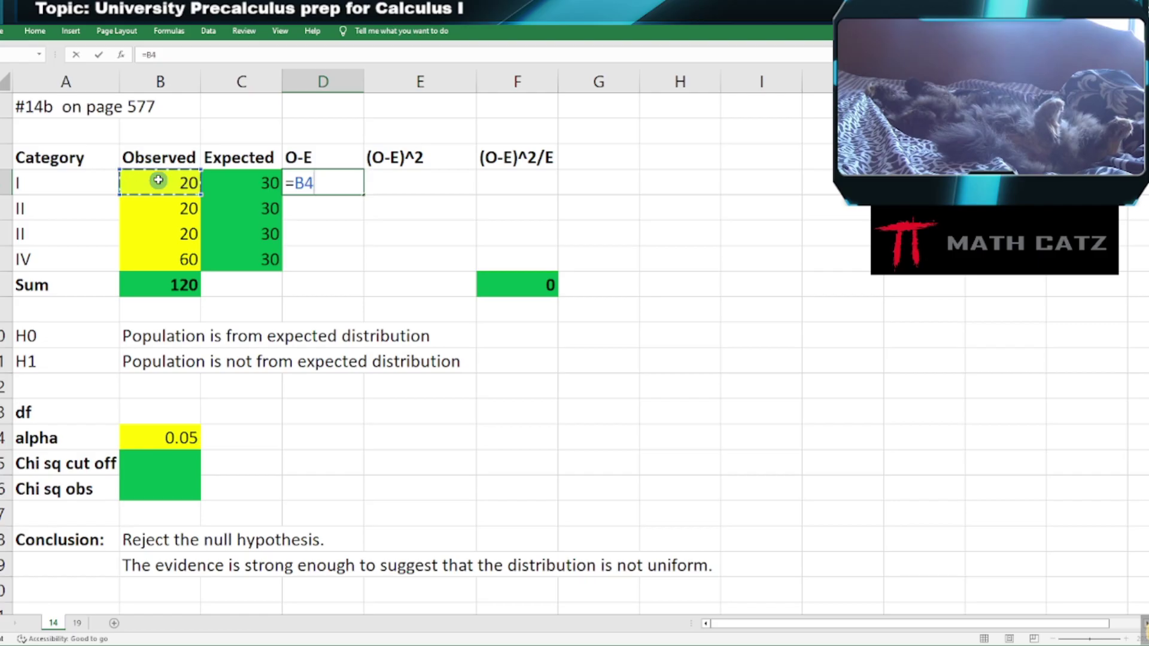
pyautogui.write('-')
pyautogui.click(240, 185)
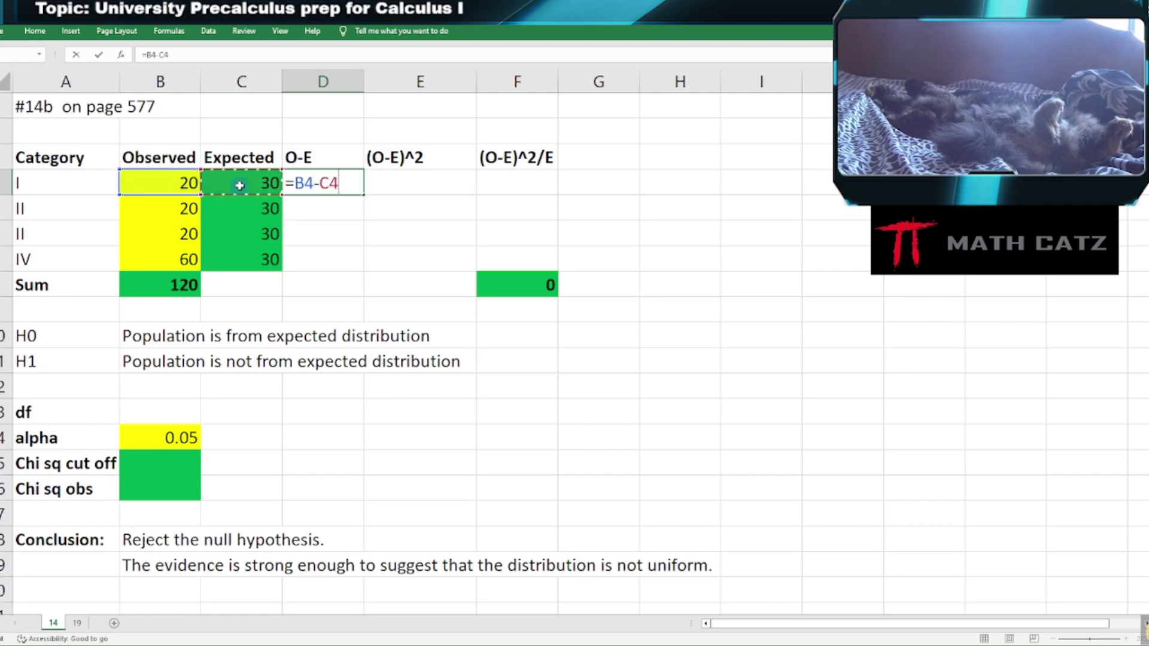
pyautogui.press('Return')
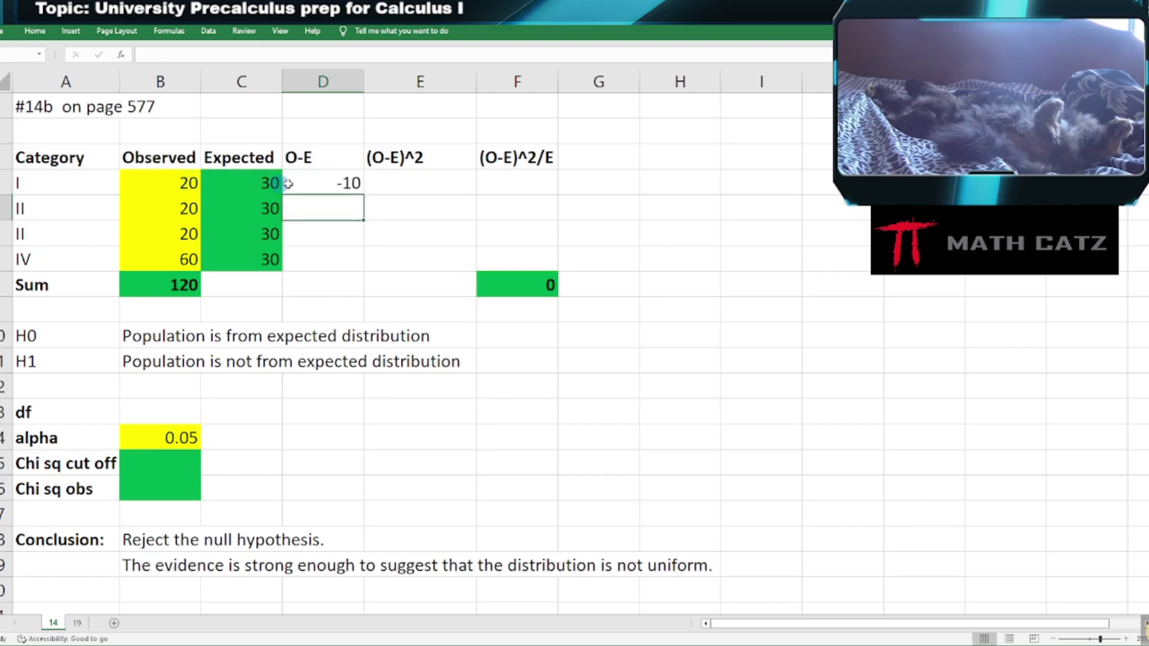
# Review the O-E formula in D4, fill it down through D7, and check the copied formula in D7.
pyautogui.doubleClick(320, 184)
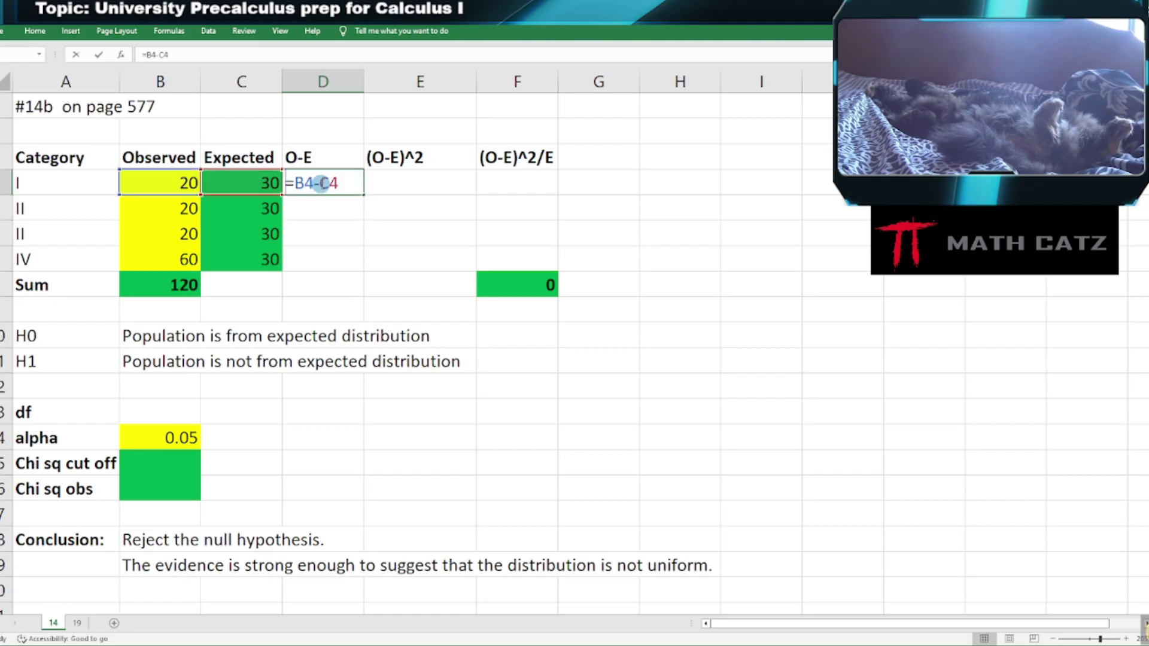
pyautogui.click(320, 205)
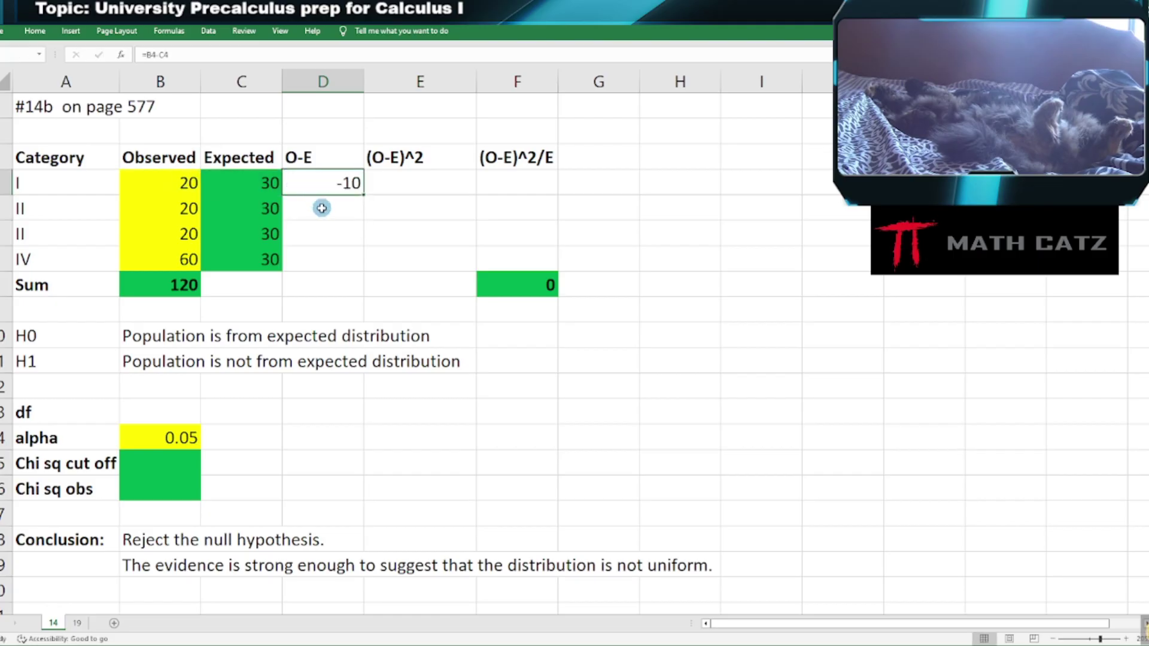
pyautogui.click(324, 237)
pyautogui.click(325, 256)
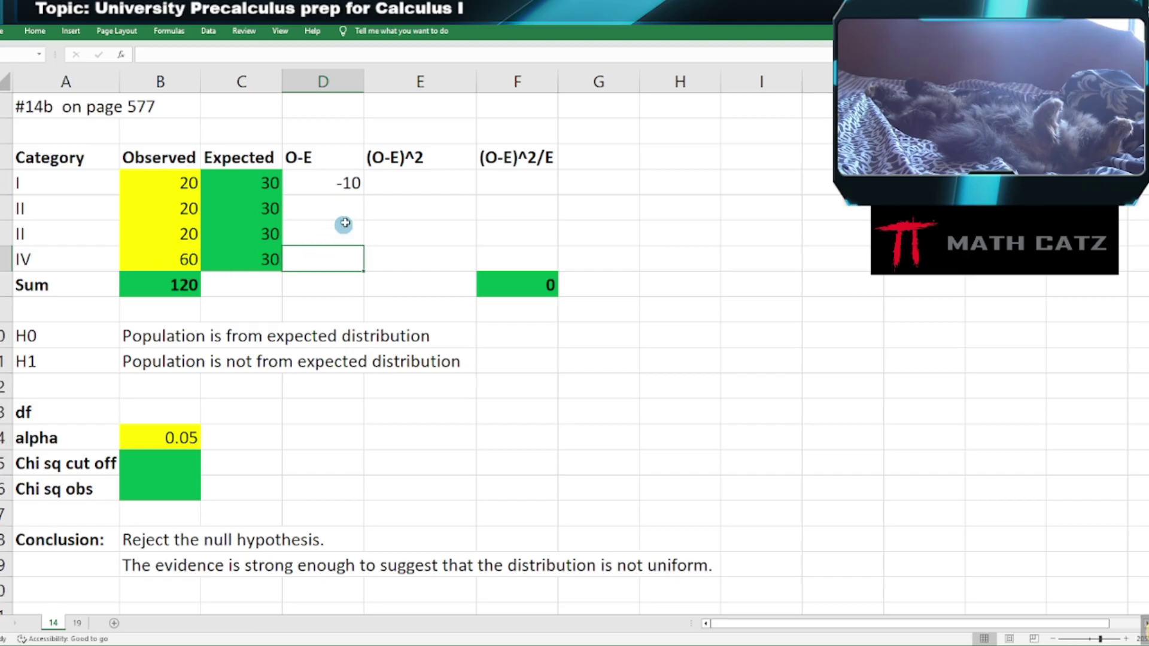
pyautogui.click(351, 183)
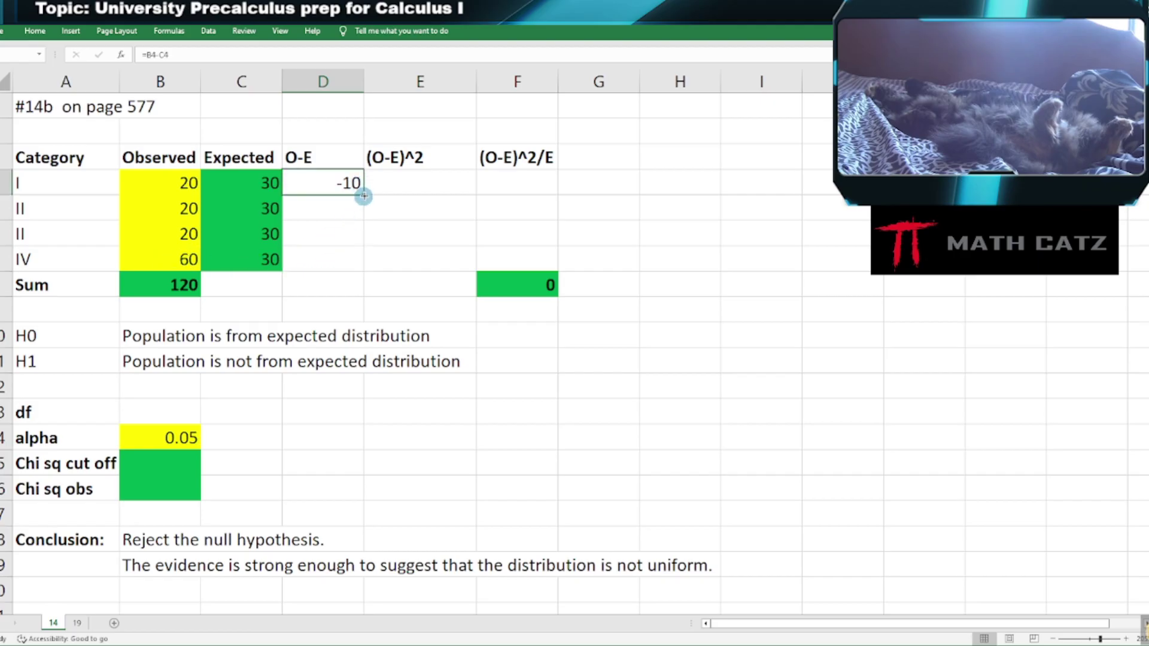
pyautogui.moveTo(363, 196); pyautogui.dragTo(363, 267)
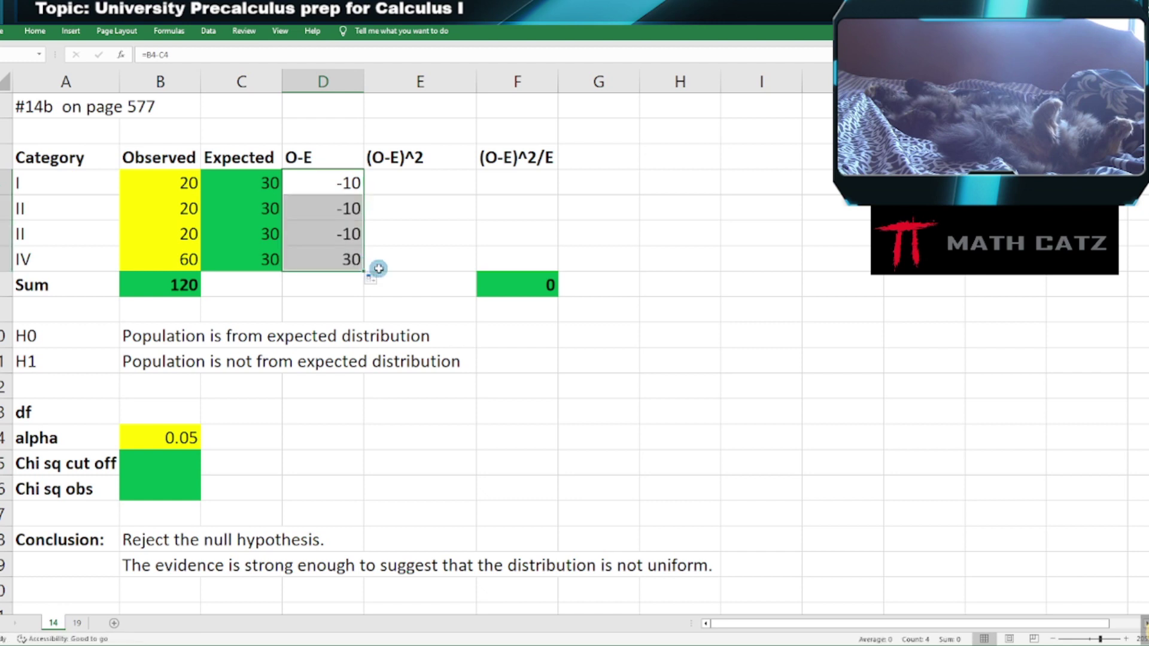
pyautogui.doubleClick(334, 259)
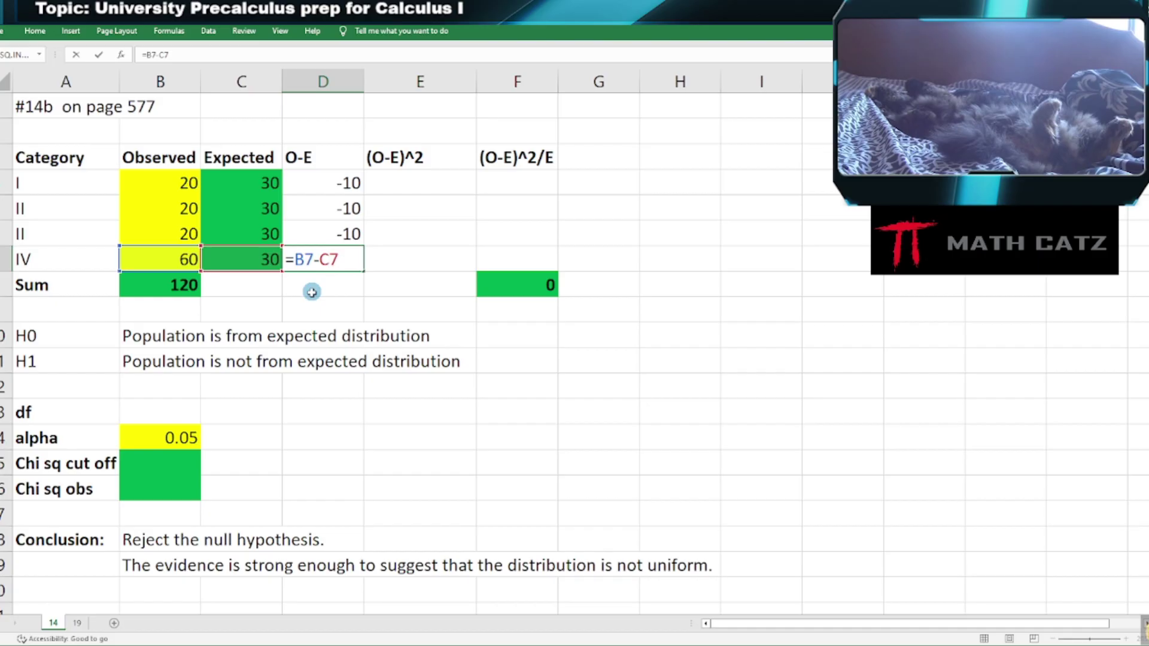
pyautogui.press('Escape')
# Enter the formula =D4^2 in E4 to square the O-E difference for category I.
pyautogui.click(398, 183)
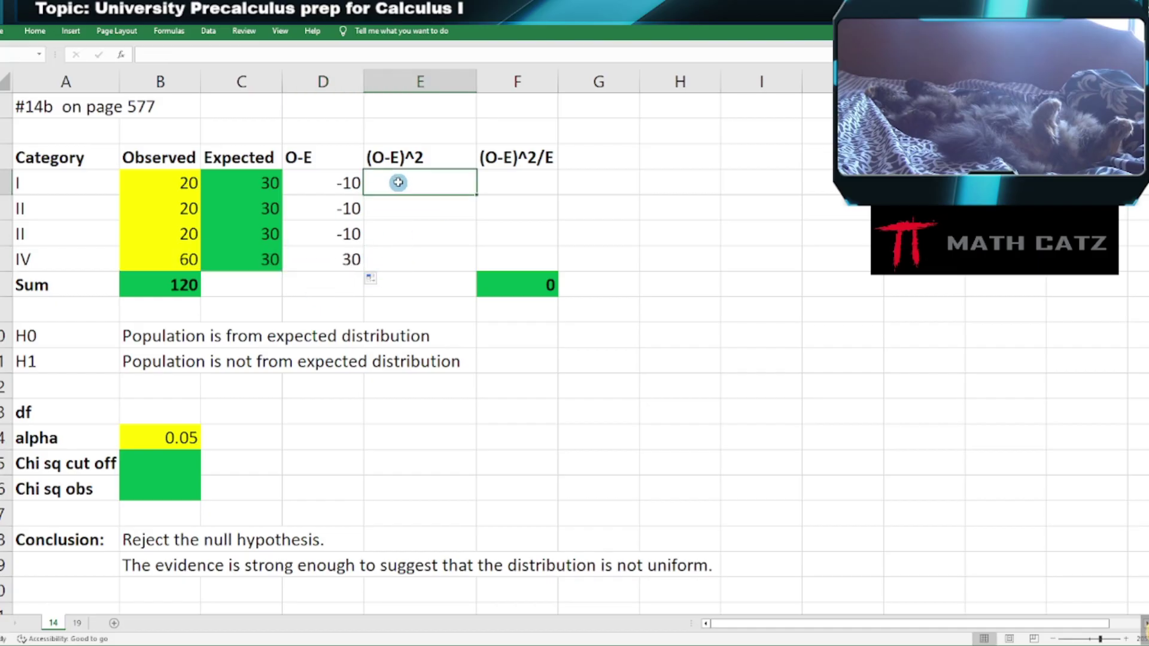
pyautogui.write('=')
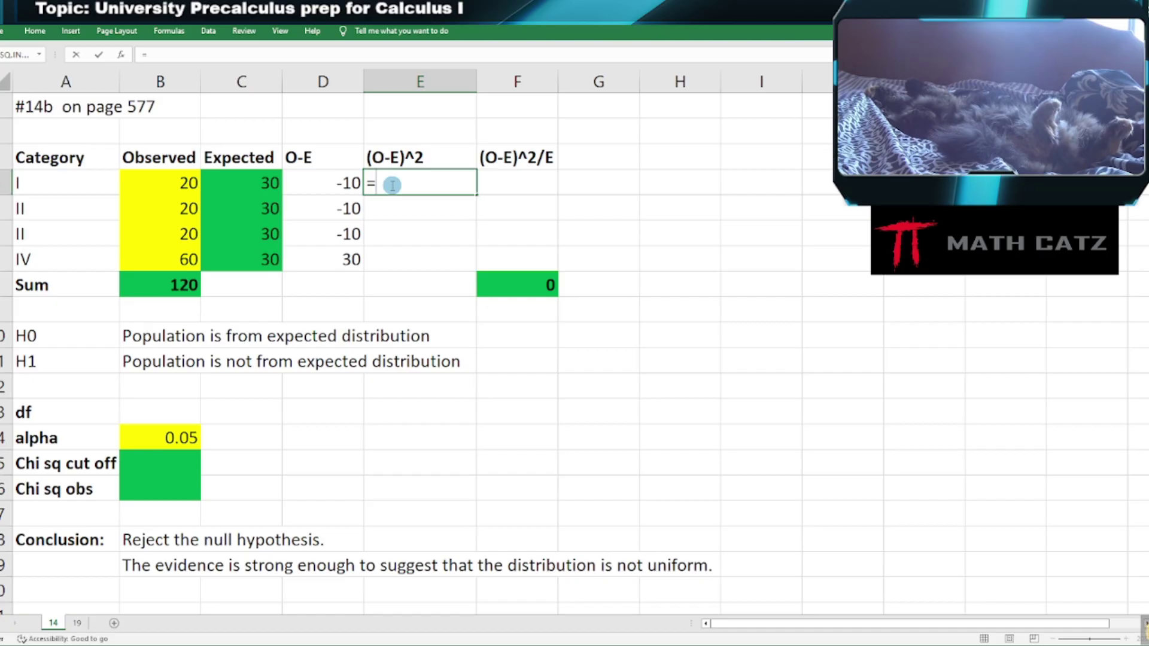
pyautogui.click(307, 182)
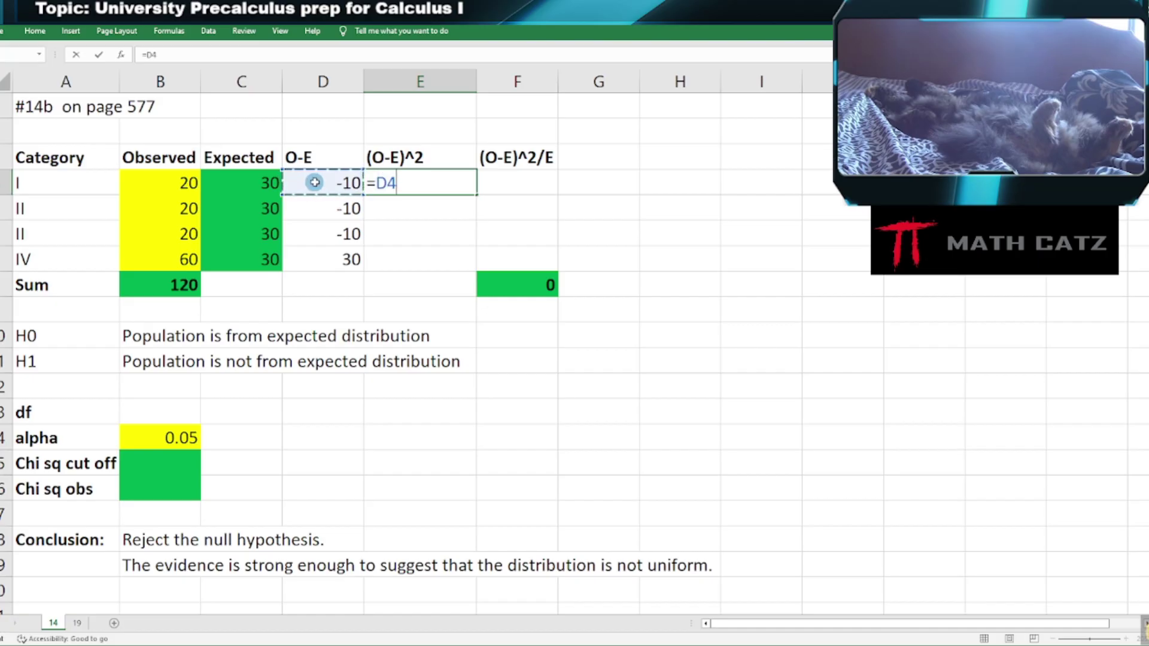
pyautogui.write('^2')
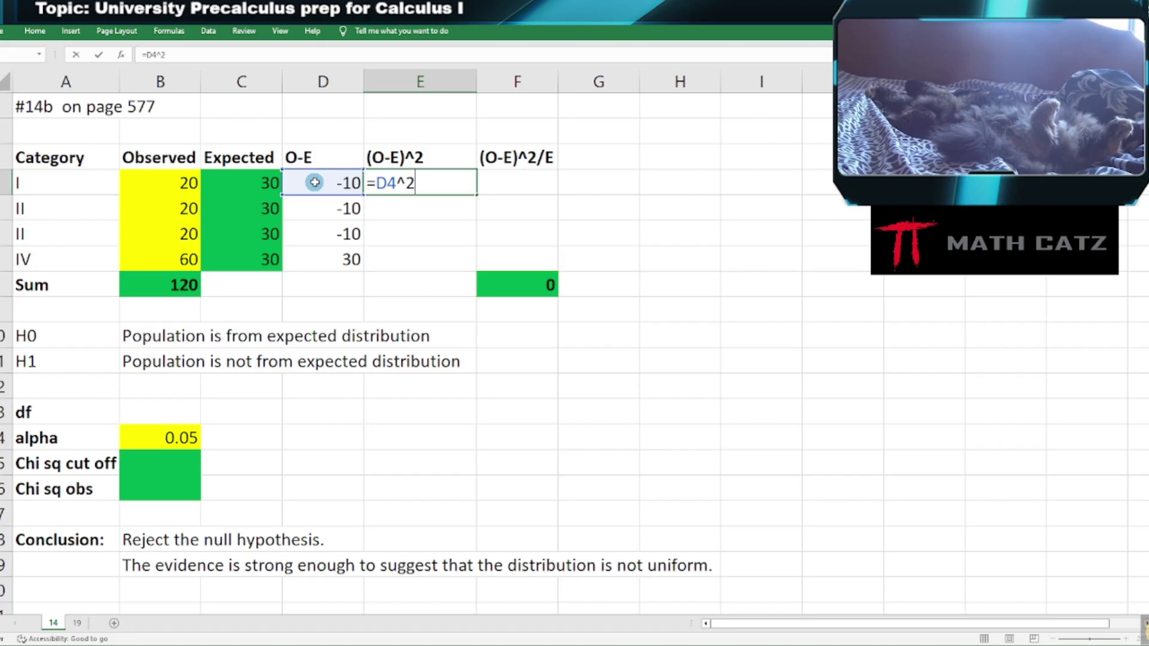
pyautogui.press('Return')
# Fill the squared-difference formula from E4 down through E7 and check the copied formula in E6.
pyautogui.click(405, 182)
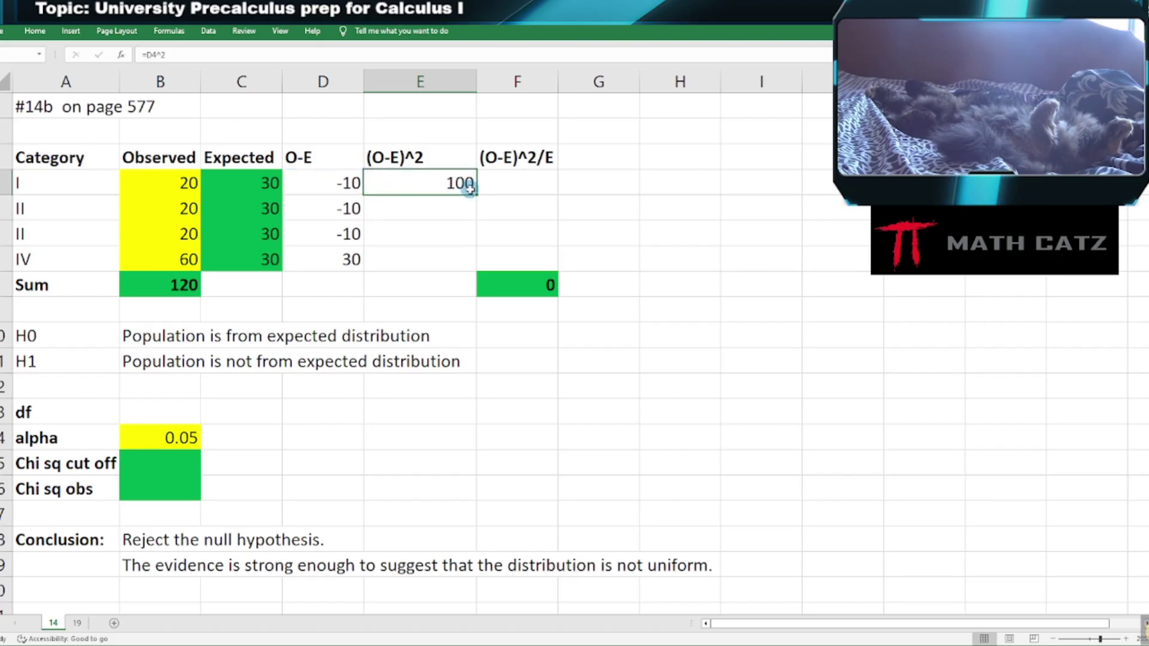
pyautogui.moveTo(470, 189); pyautogui.dragTo(471, 265)
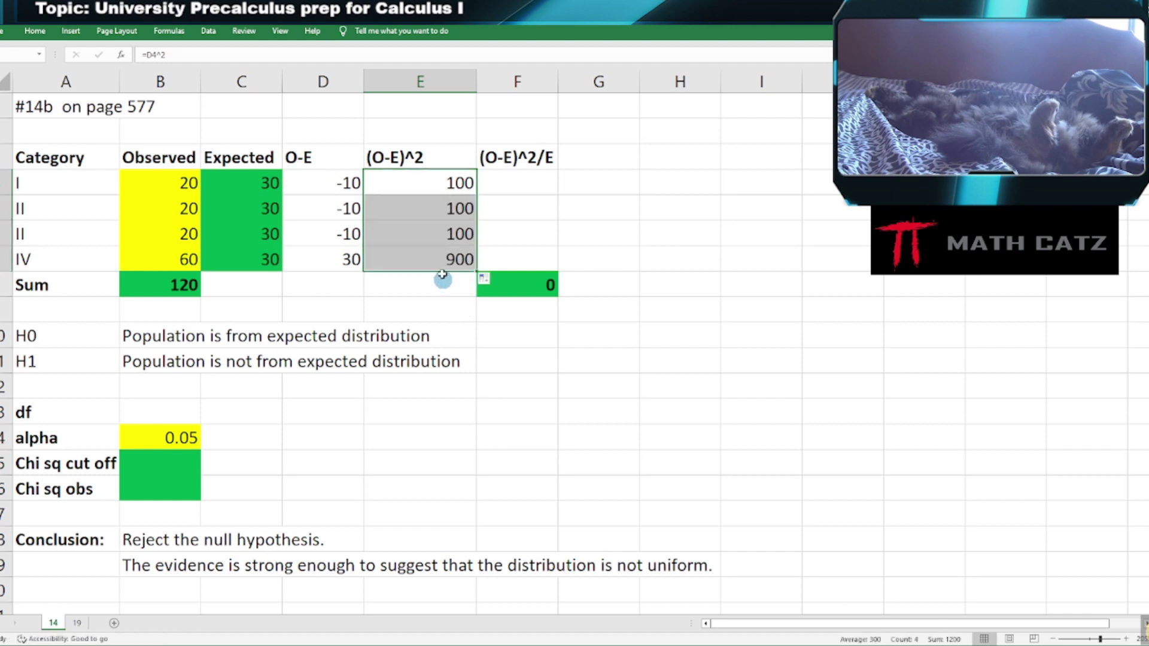
pyautogui.doubleClick(461, 232)
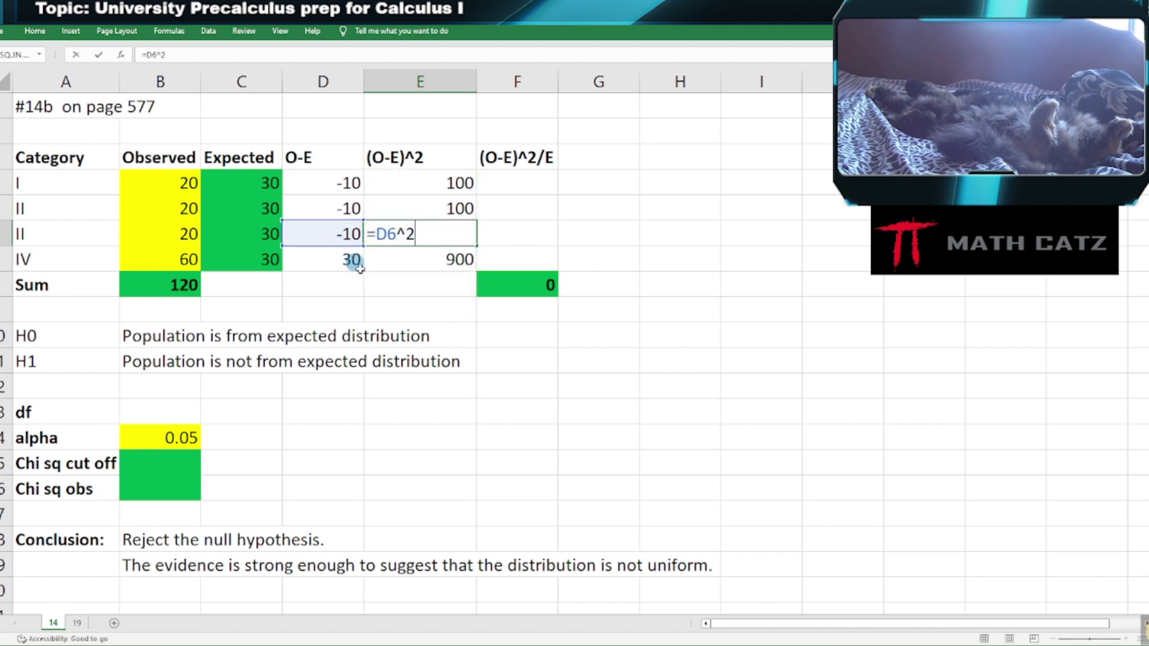
pyautogui.press('Escape')
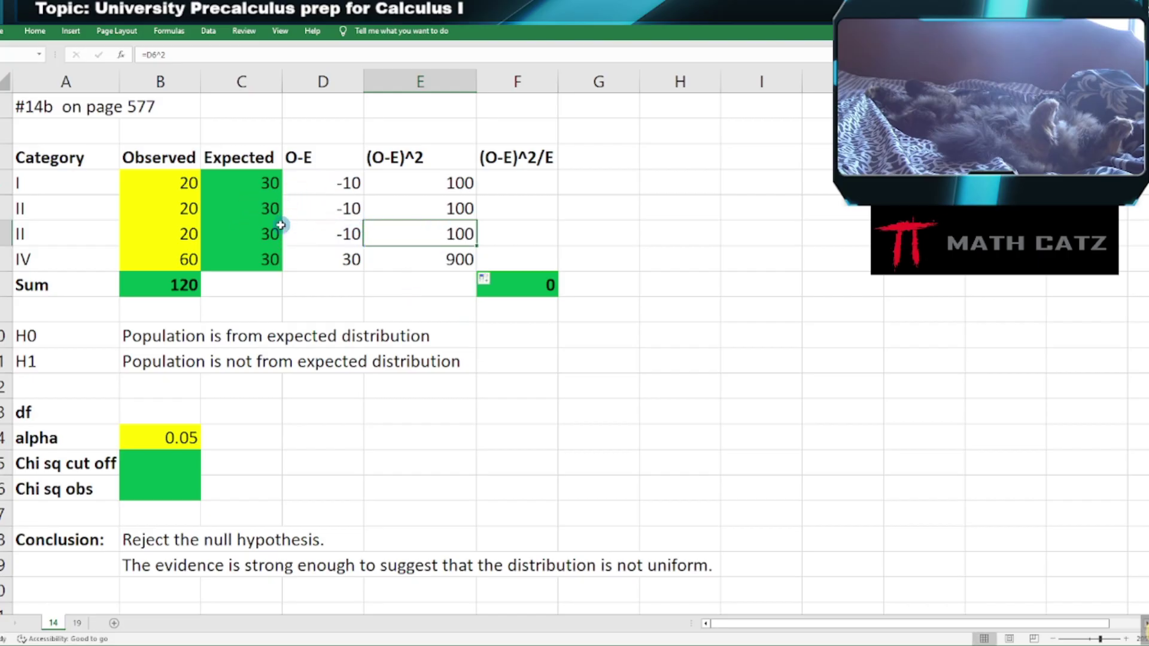
# Enter the formula =E4/C4 in F4 to divide category I's squared difference by its expected value.
pyautogui.click(508, 181)
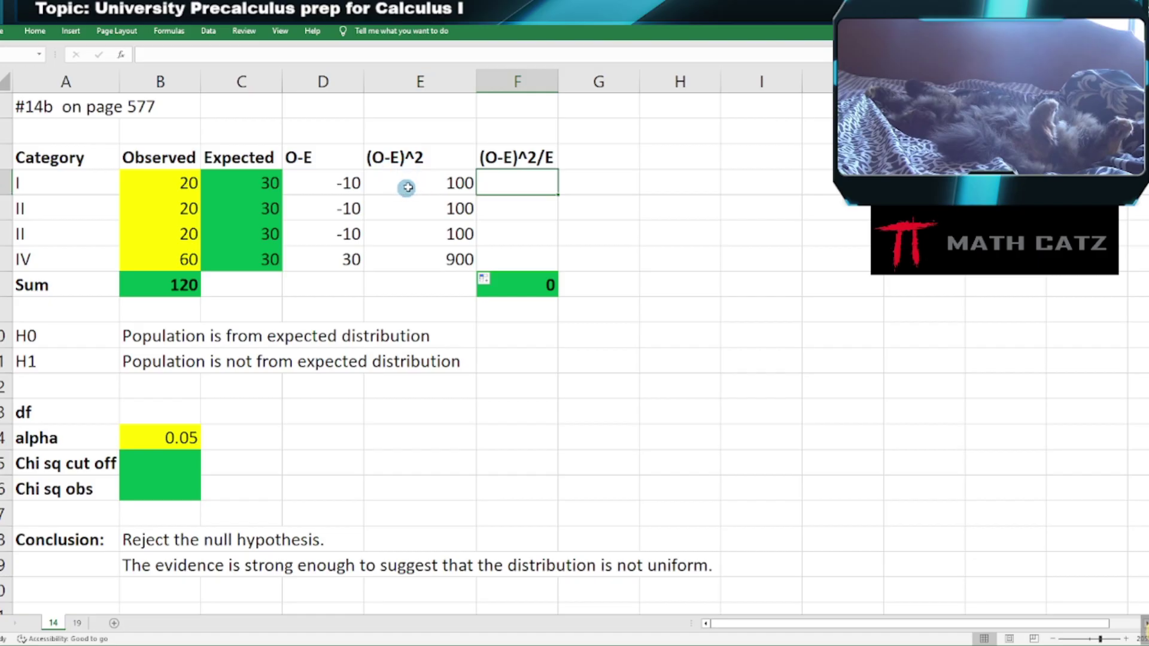
pyautogui.write('=')
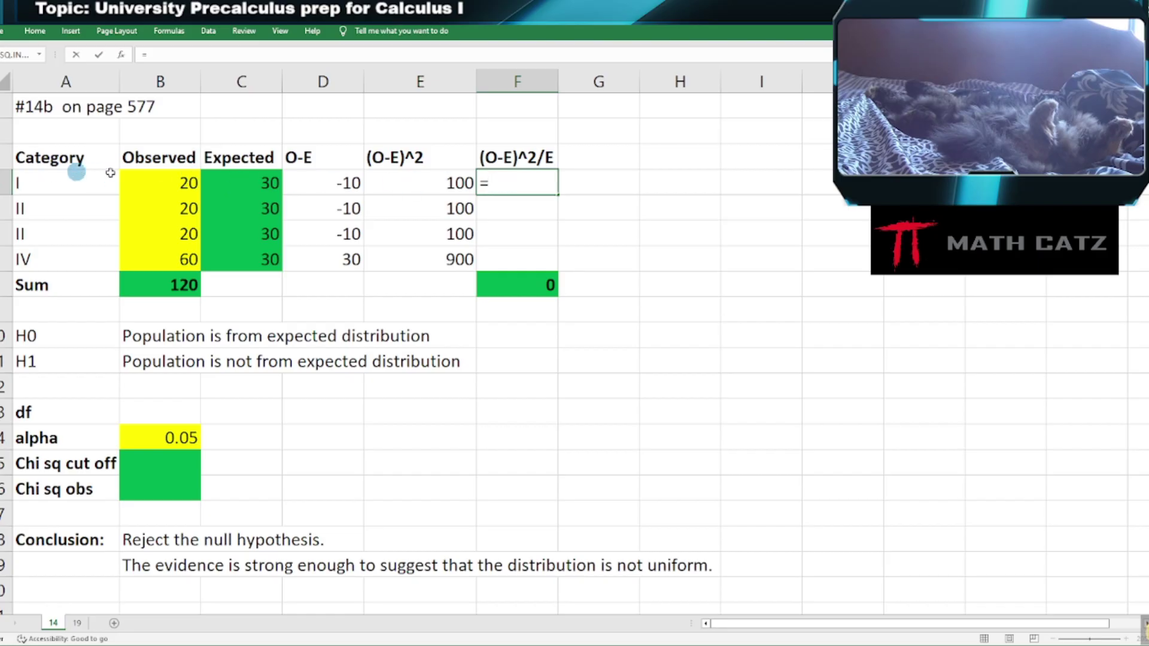
pyautogui.click(419, 191)
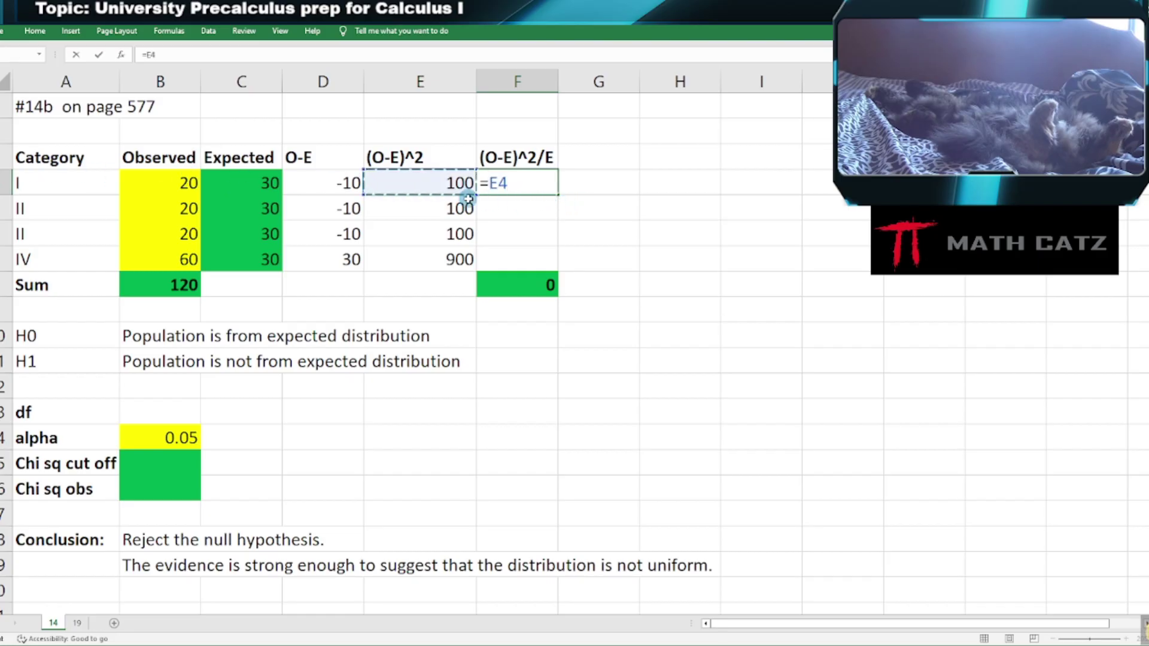
pyautogui.write('/')
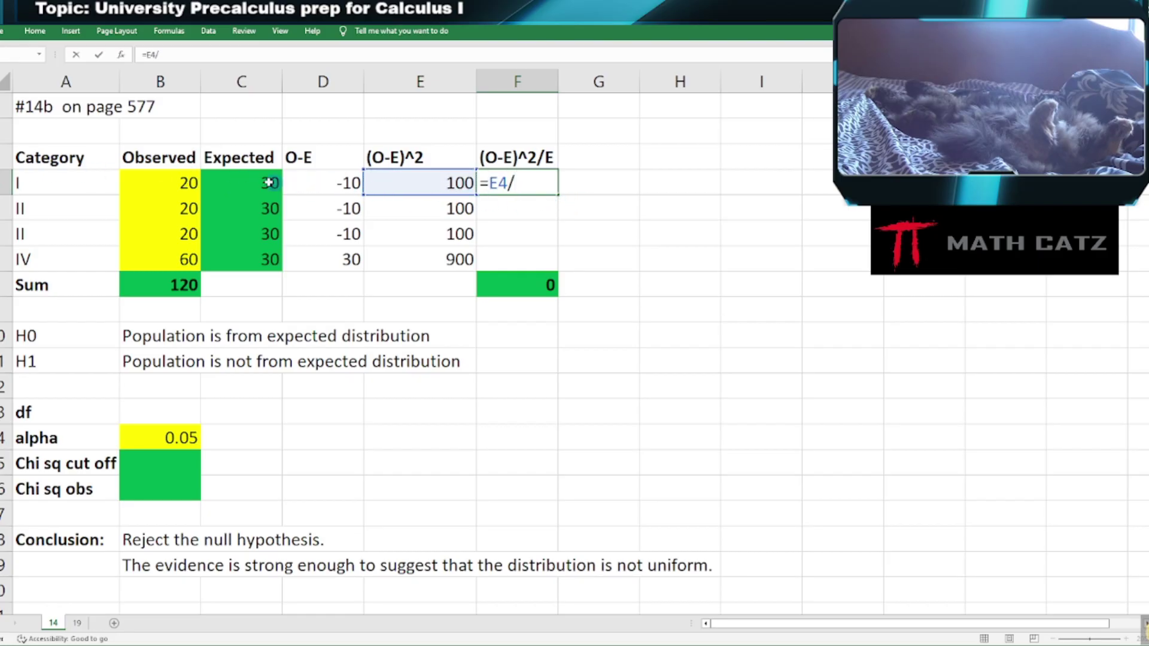
pyautogui.click(237, 179)
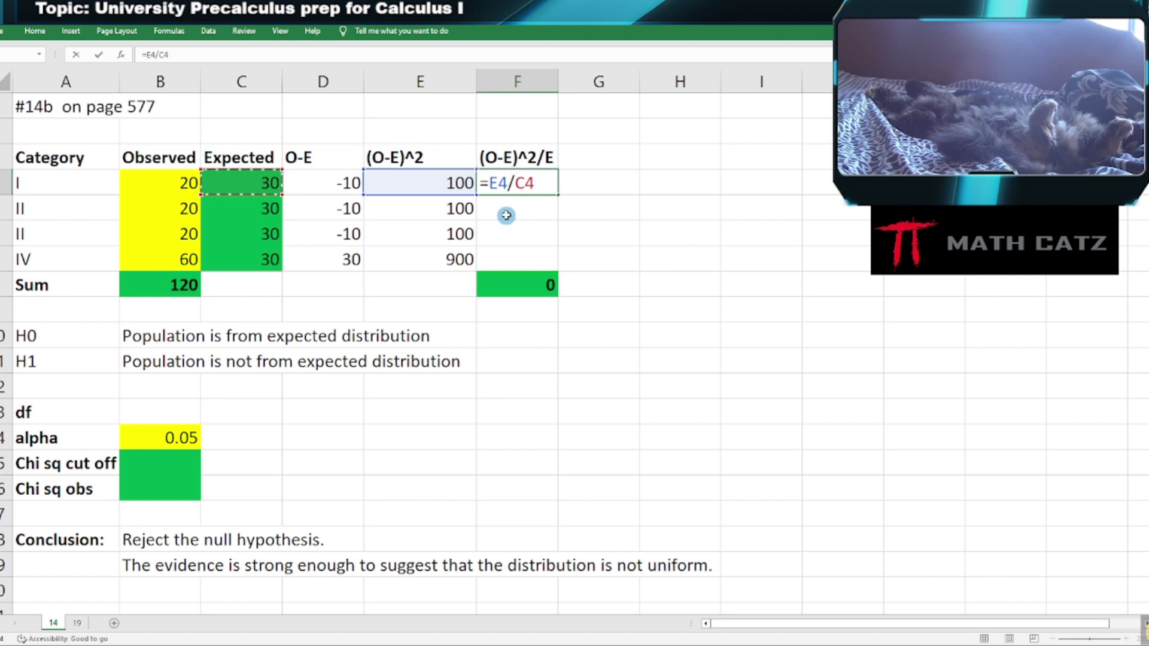
pyautogui.press('Return')
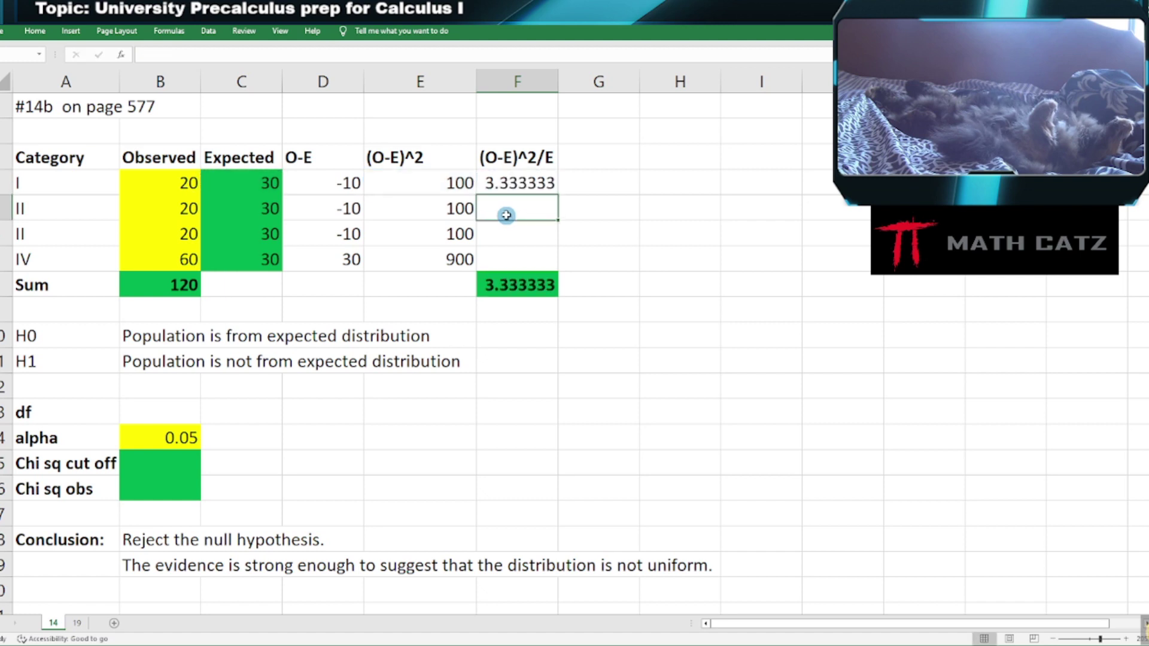
# Clear the sum in F8 and fill the (O-E)^2/E formula from F4 down through F7.
pyautogui.click(530, 287)
pyautogui.press('Delete')
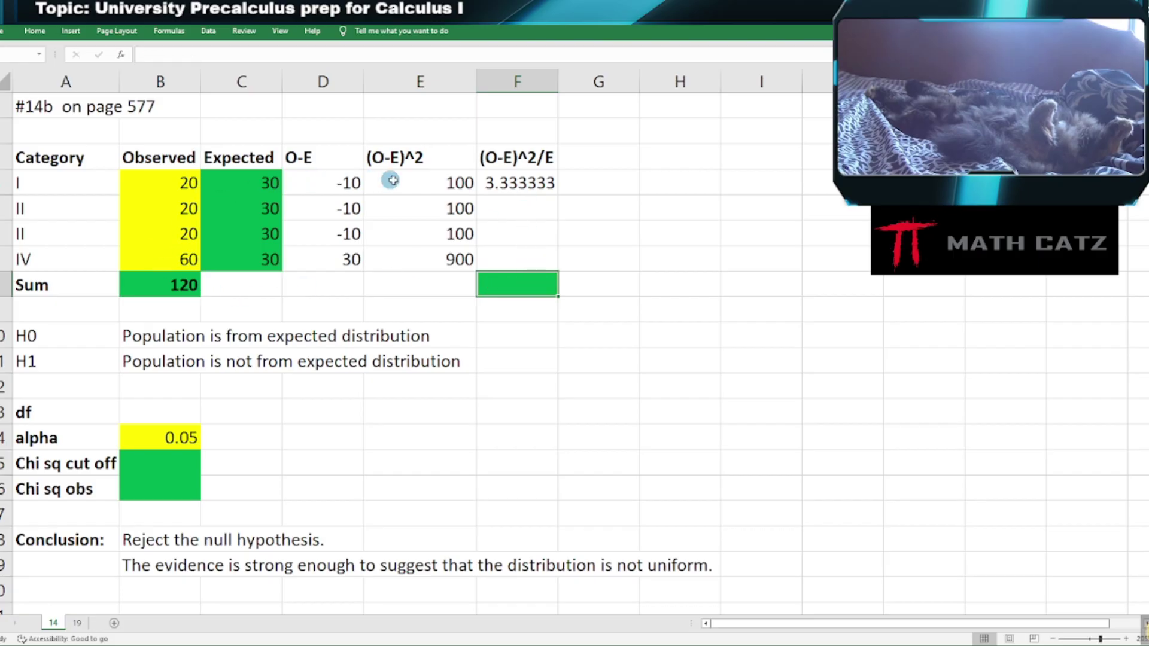
pyautogui.click(531, 181)
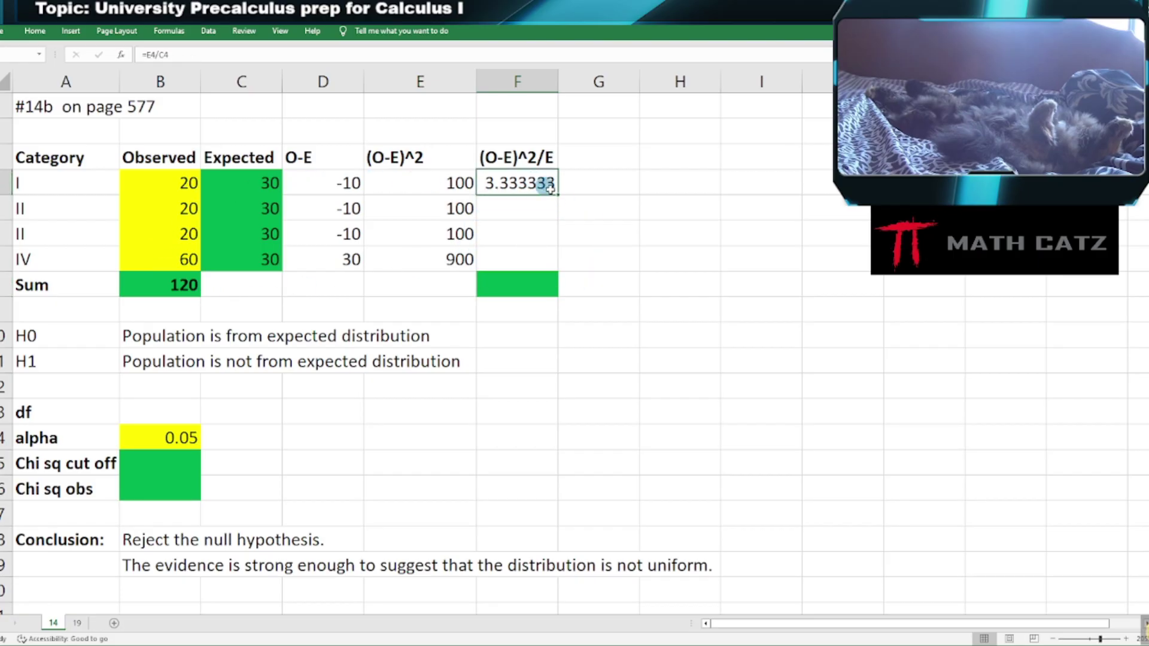
pyautogui.moveTo(557, 196); pyautogui.dragTo(551, 267)
pyautogui.click(581, 239)
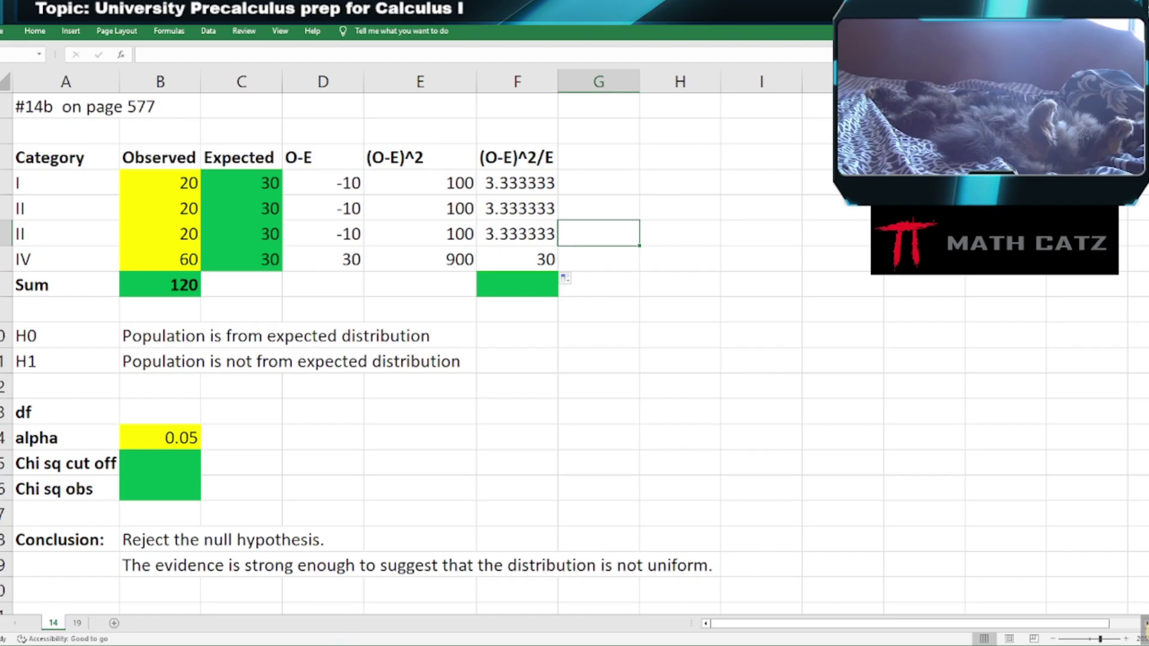
# Switch to the textbook PDF and examine the chi-square formula (13-1) in its Major Formulas list.
pyautogui.click(353, 645)
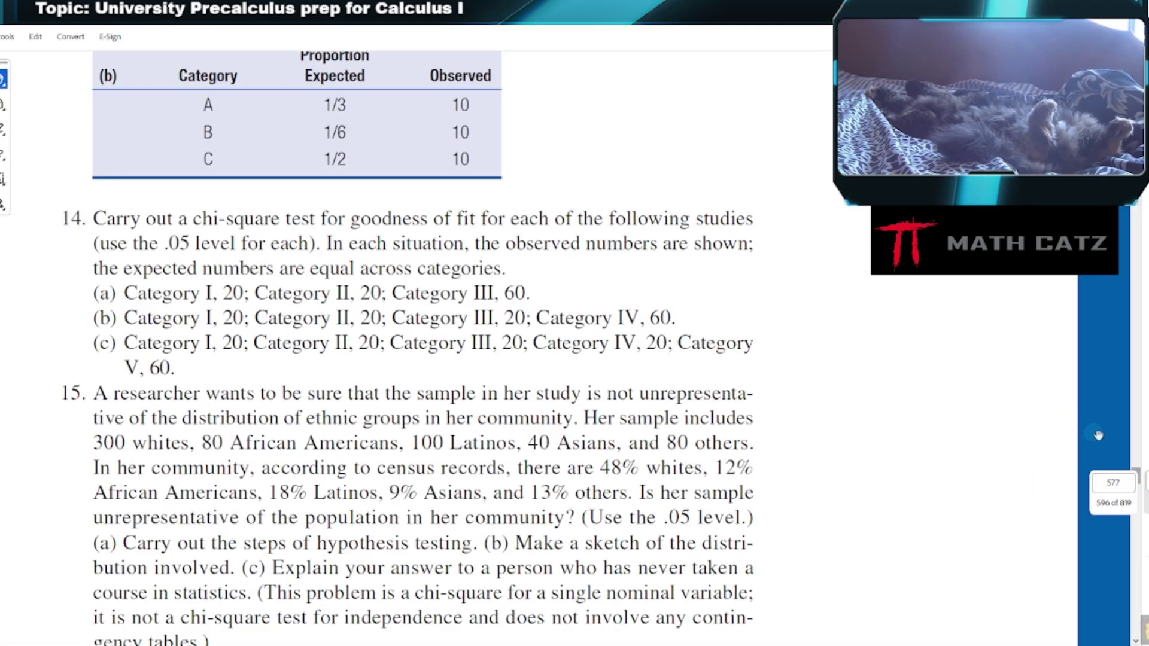
pyautogui.moveTo(1135, 472); pyautogui.dragTo(1135, 54)
pyautogui.scroll(-10, 868, 347)
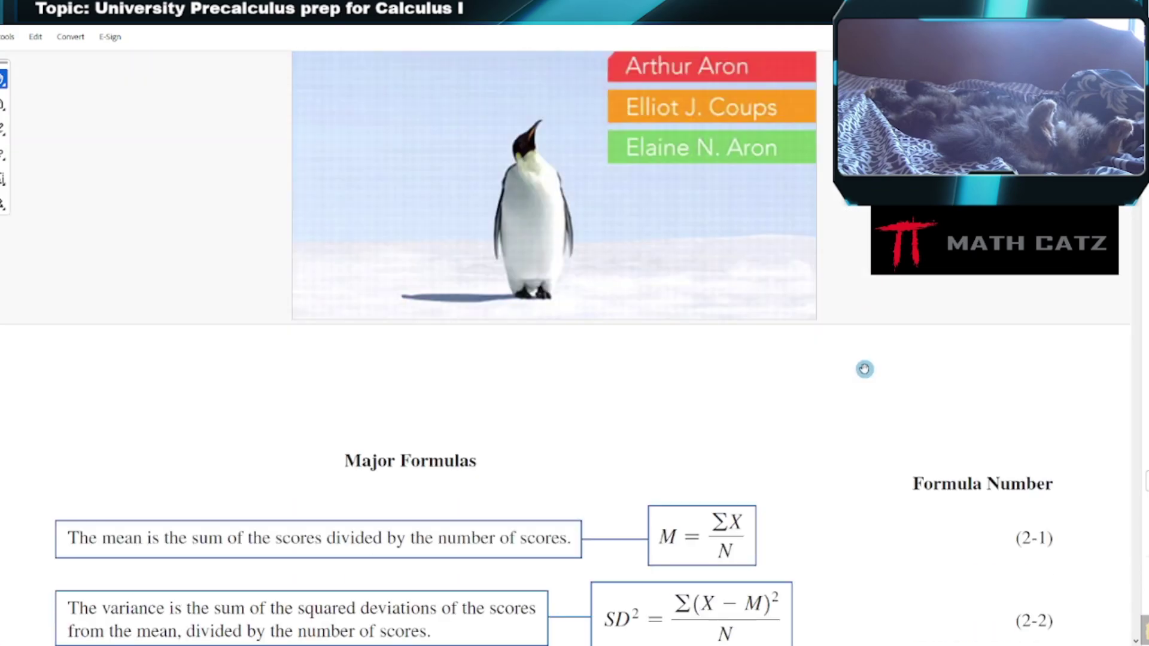
pyautogui.scroll(-6, 864, 369)
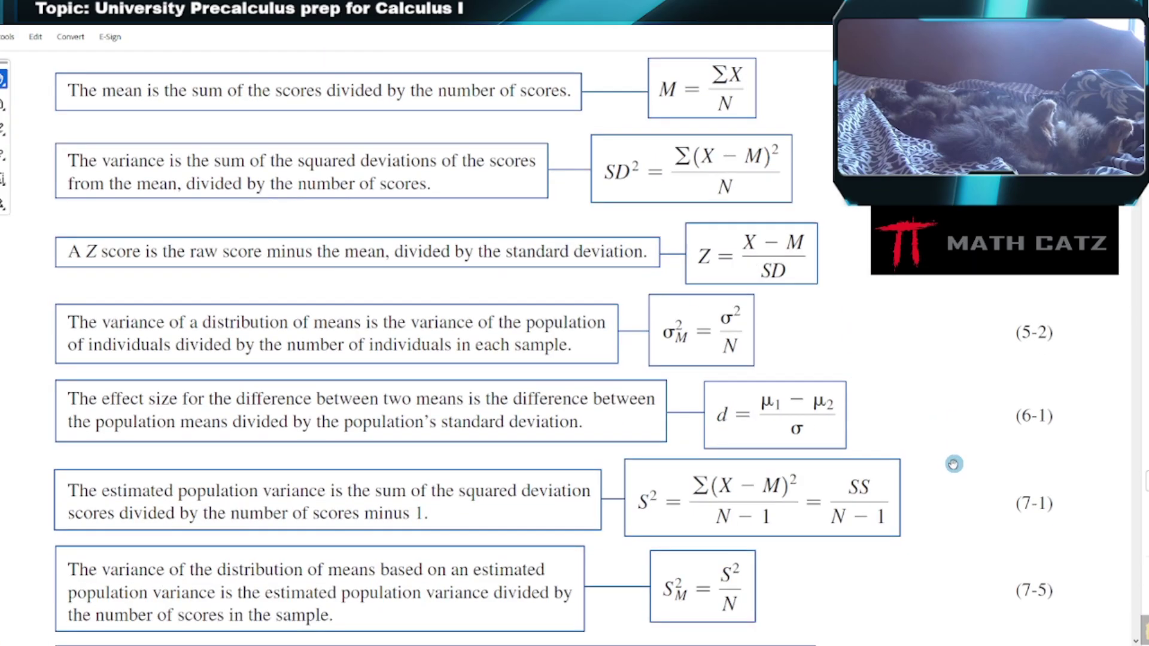
pyautogui.scroll(-5, 953, 465)
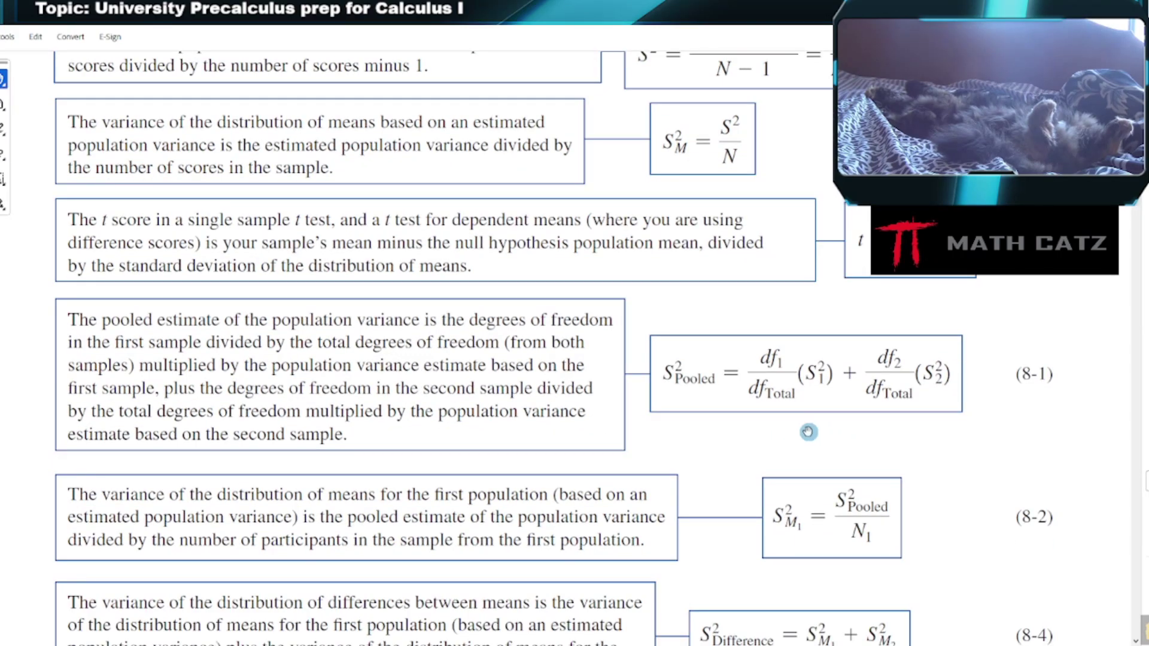
pyautogui.scroll(-8, 808, 432)
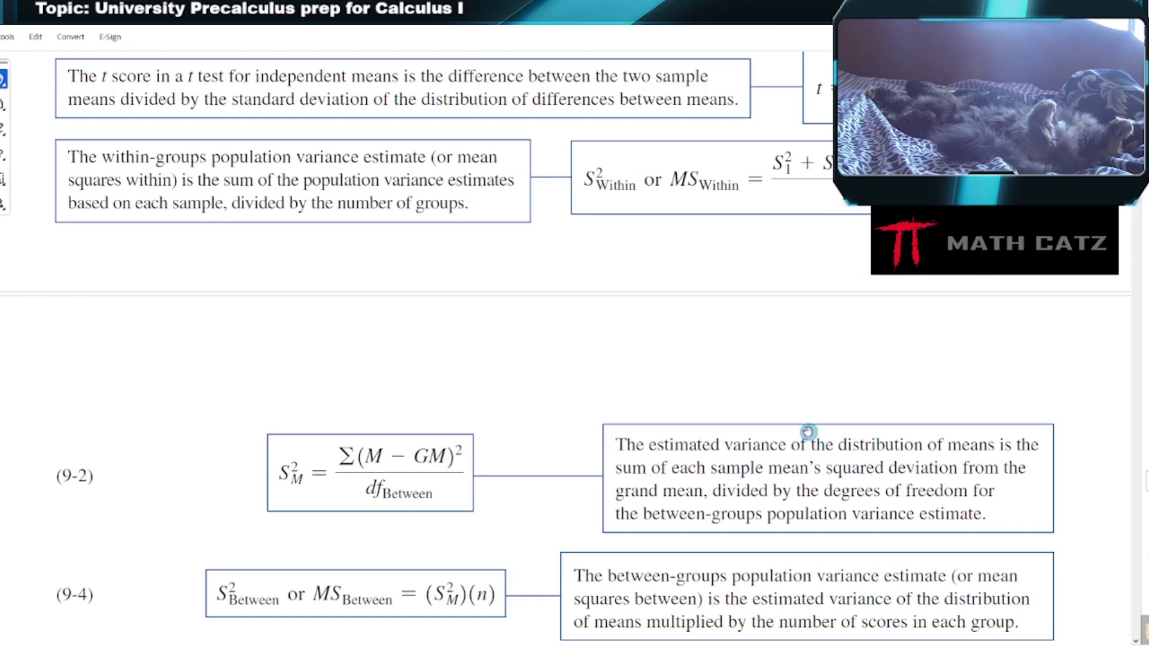
pyautogui.scroll(-10, 808, 431)
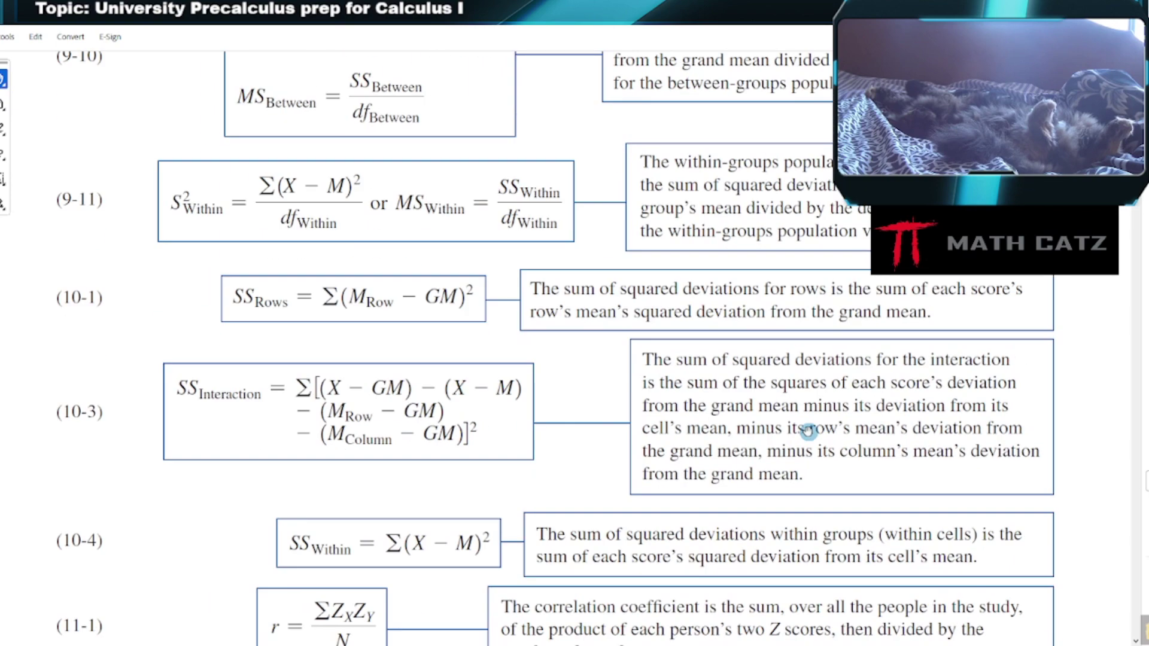
pyautogui.scroll(-10, 808, 431)
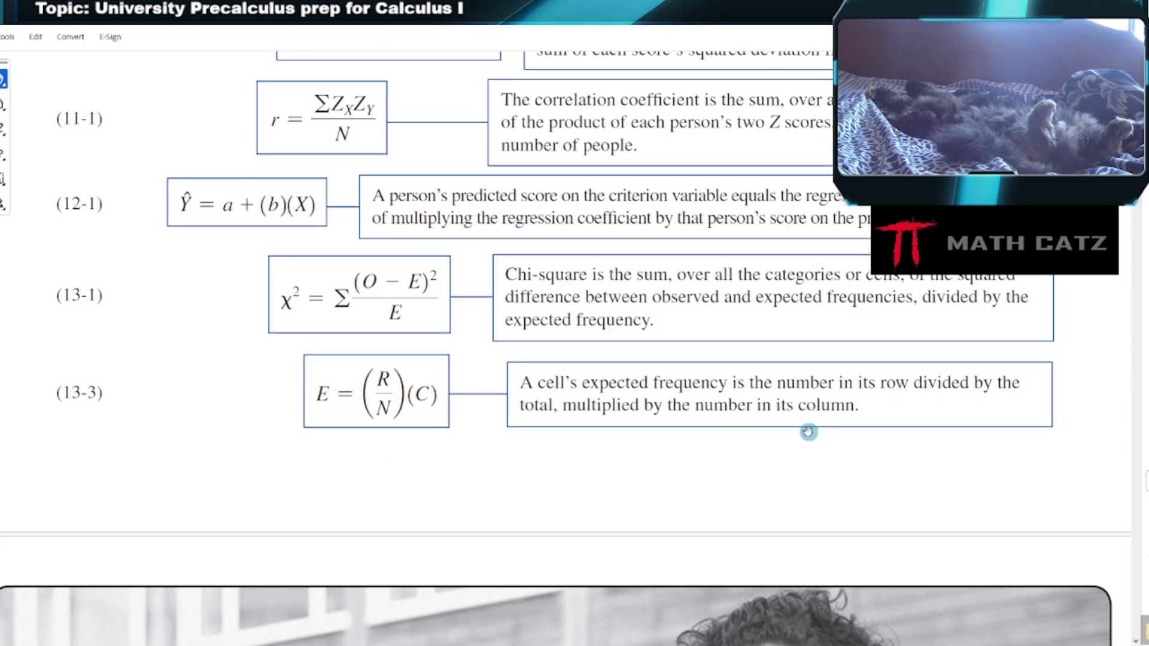
pyautogui.scroll(2, 807, 432)
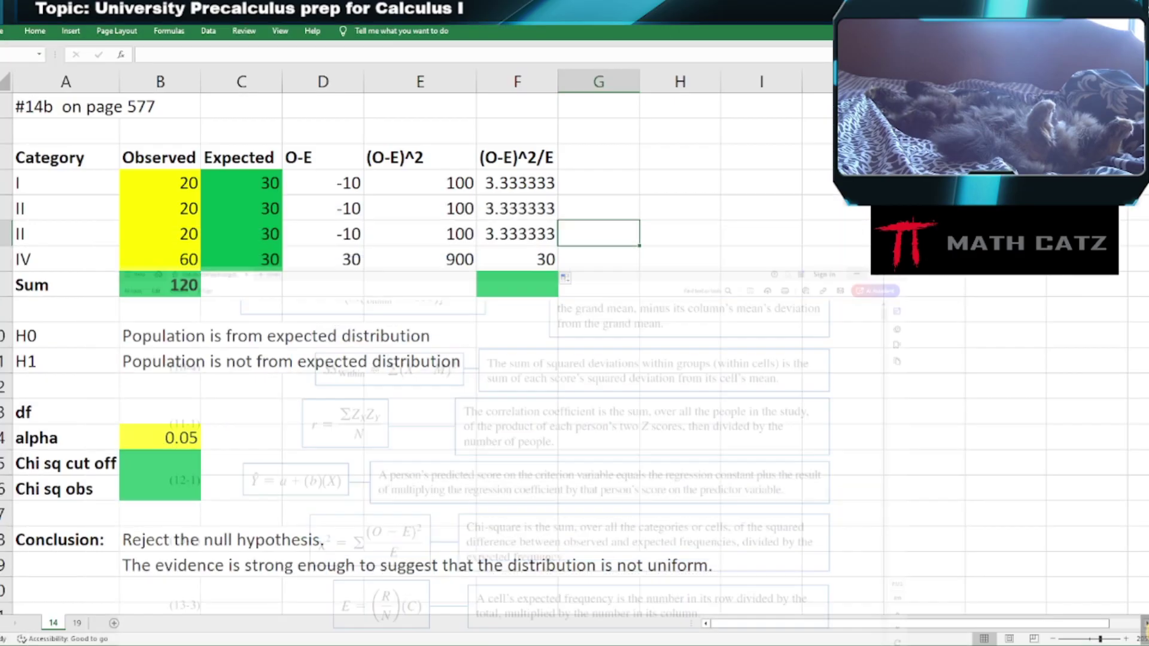
# Back in the worksheet, check the copied formulas in F4 through F7 and total them in F8 with =SUM(F4:F7).
pyautogui.click(511, 181)
pyautogui.click(515, 209)
pyautogui.click(517, 233)
pyautogui.click(521, 257)
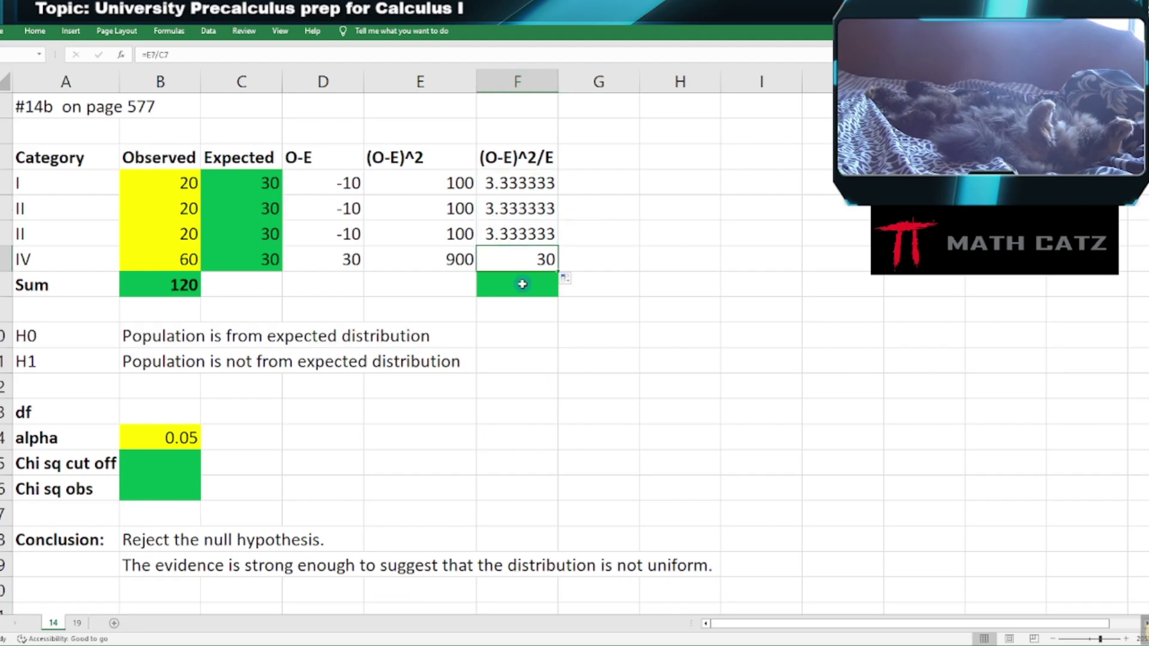
pyautogui.click(519, 284)
pyautogui.write('=')
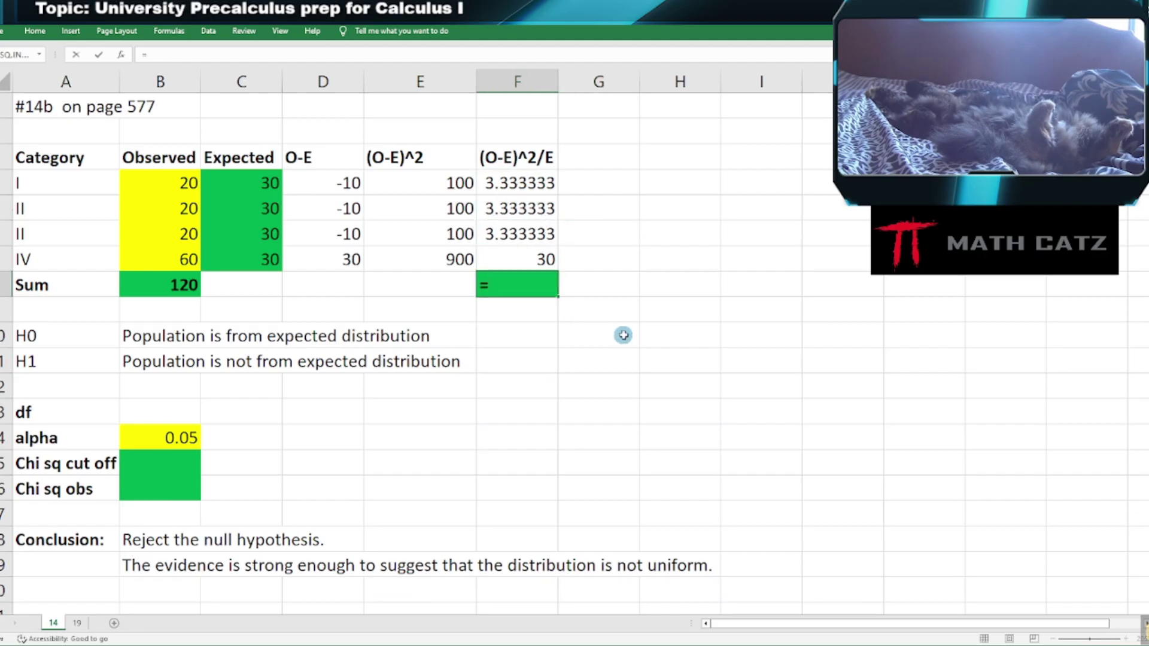
pyautogui.write('sum')
pyautogui.press('Tab')
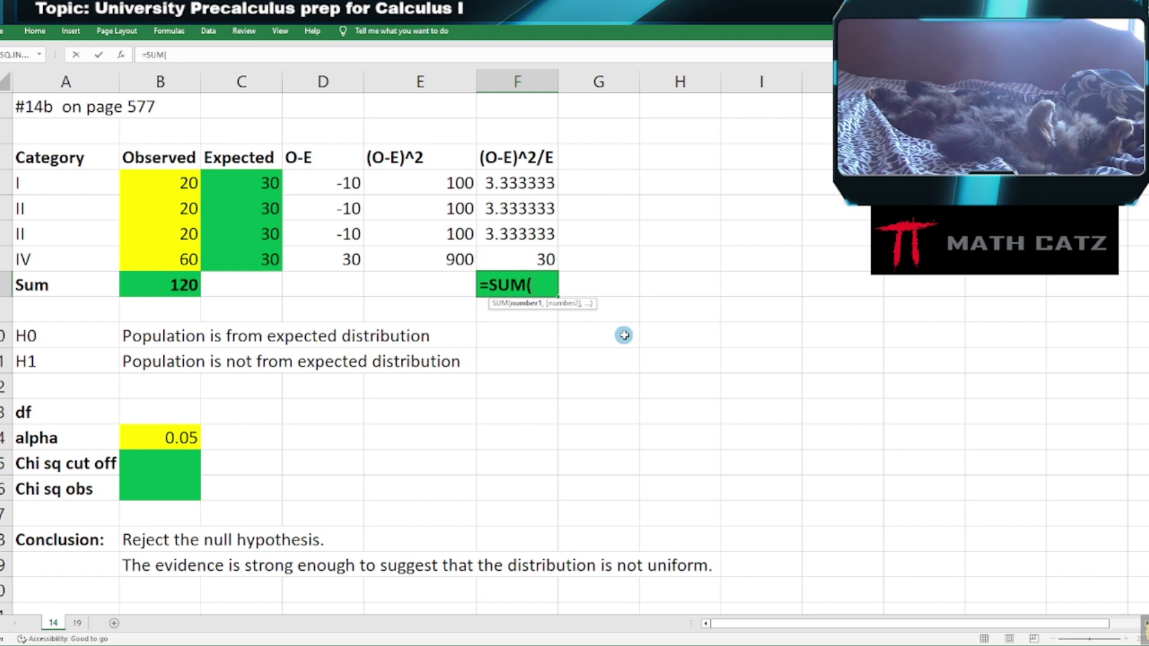
pyautogui.moveTo(519, 186); pyautogui.dragTo(572, 253)
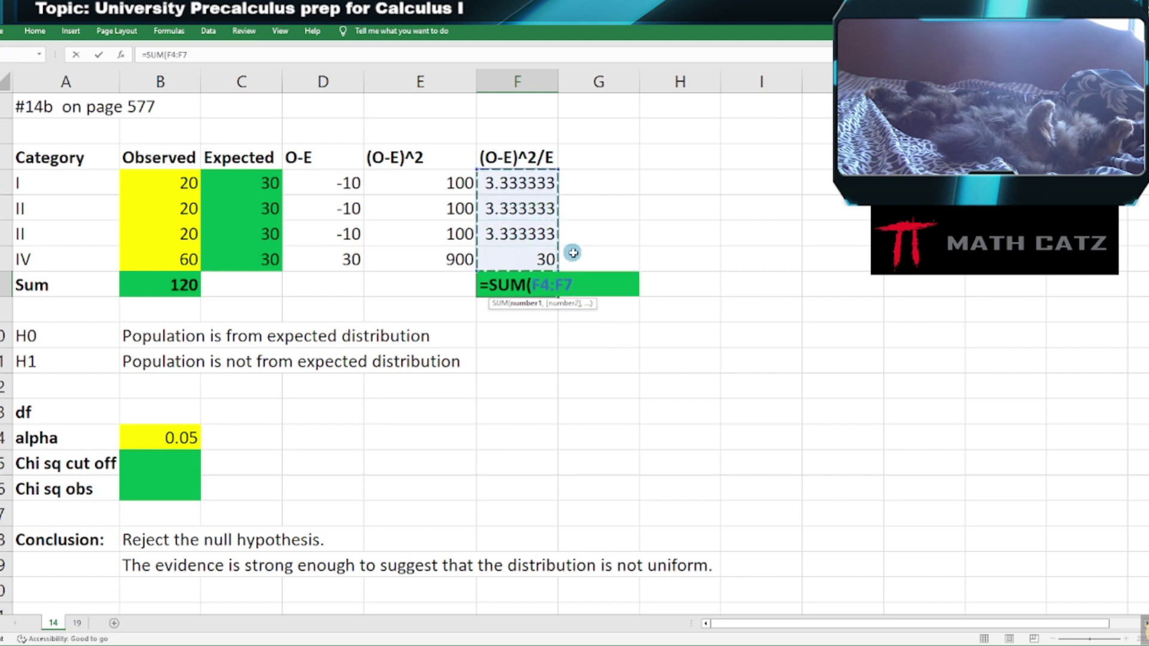
pyautogui.write(')')
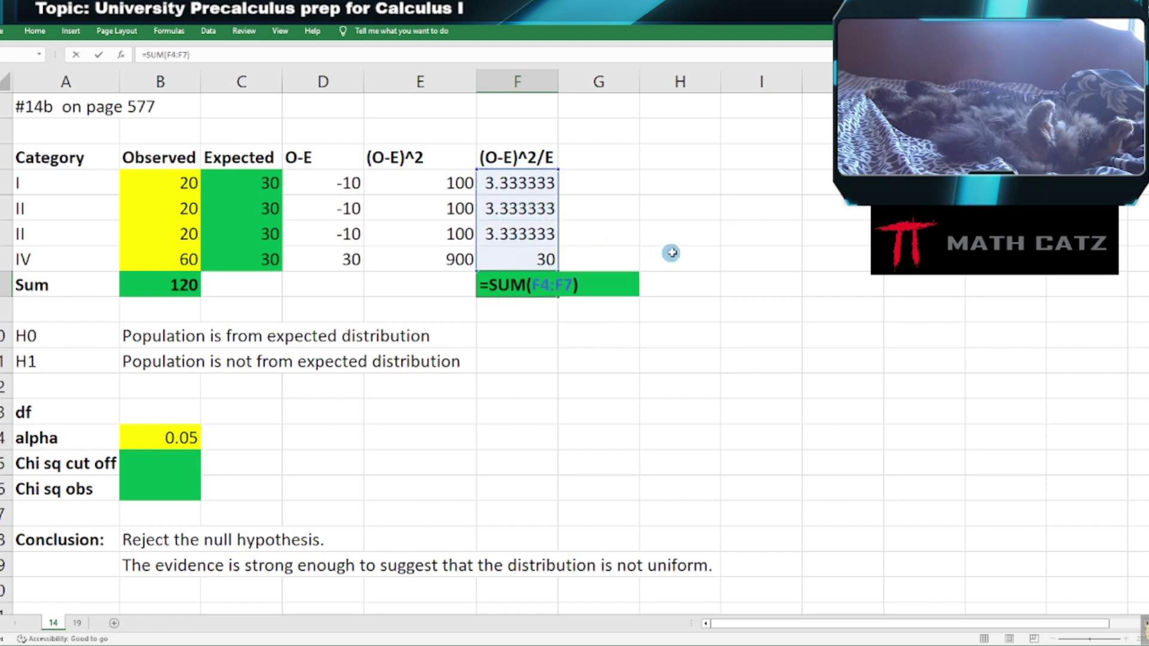
pyautogui.press('Return')
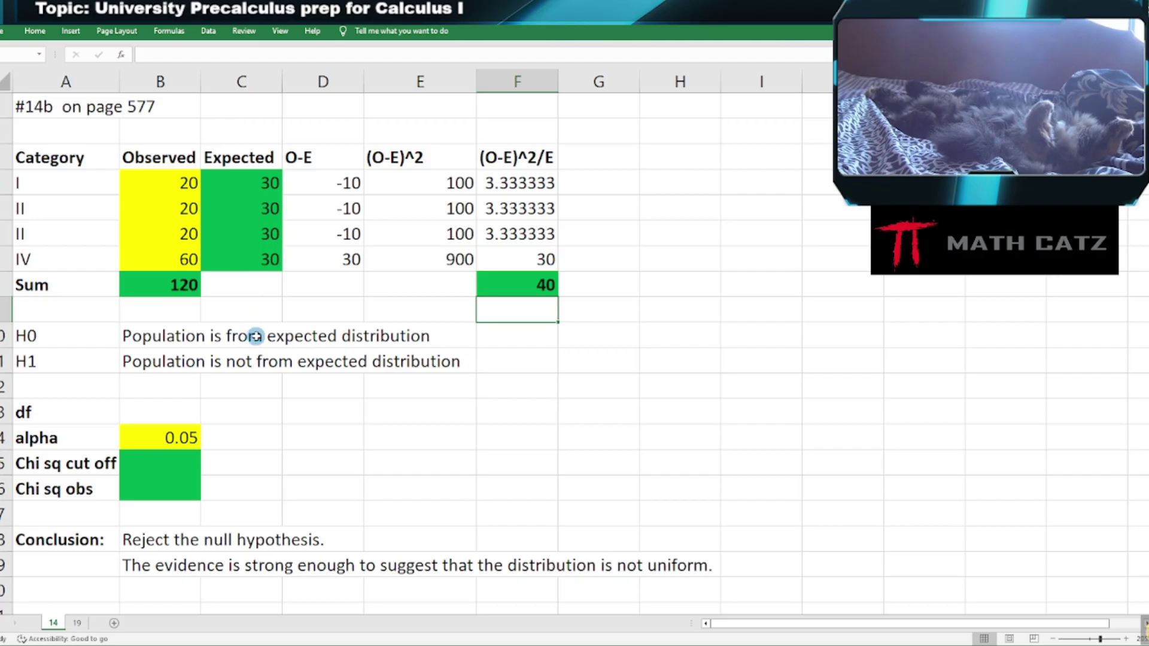
# Enter 3 as the degrees of freedom in B13.
pyautogui.click(169, 417)
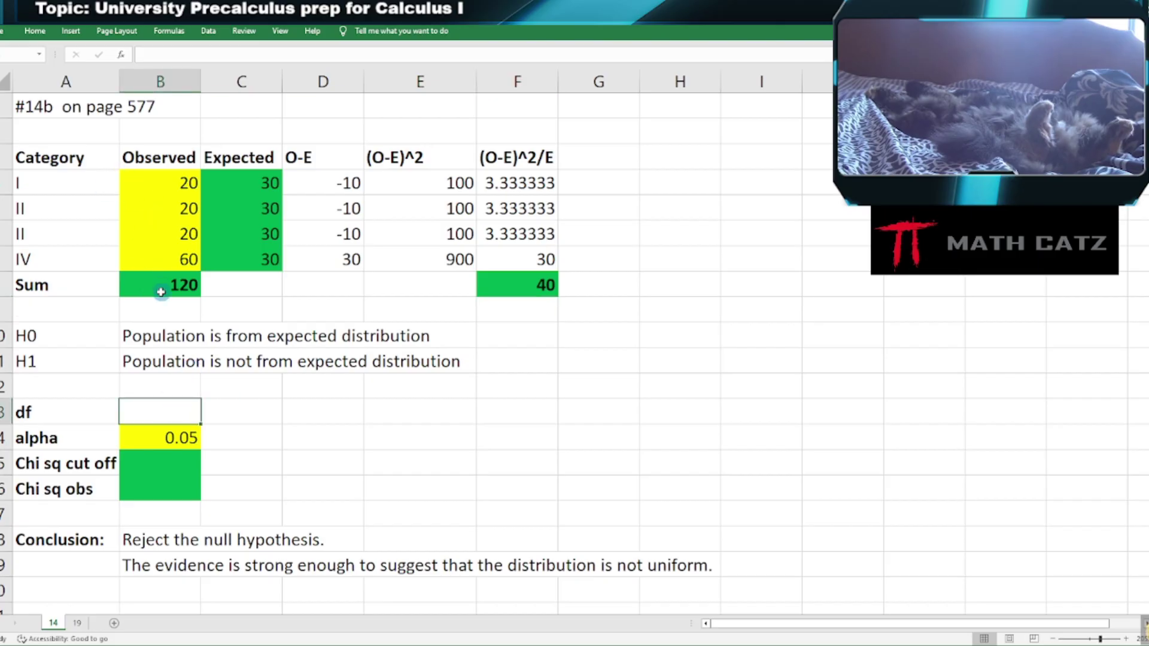
pyautogui.write('3')
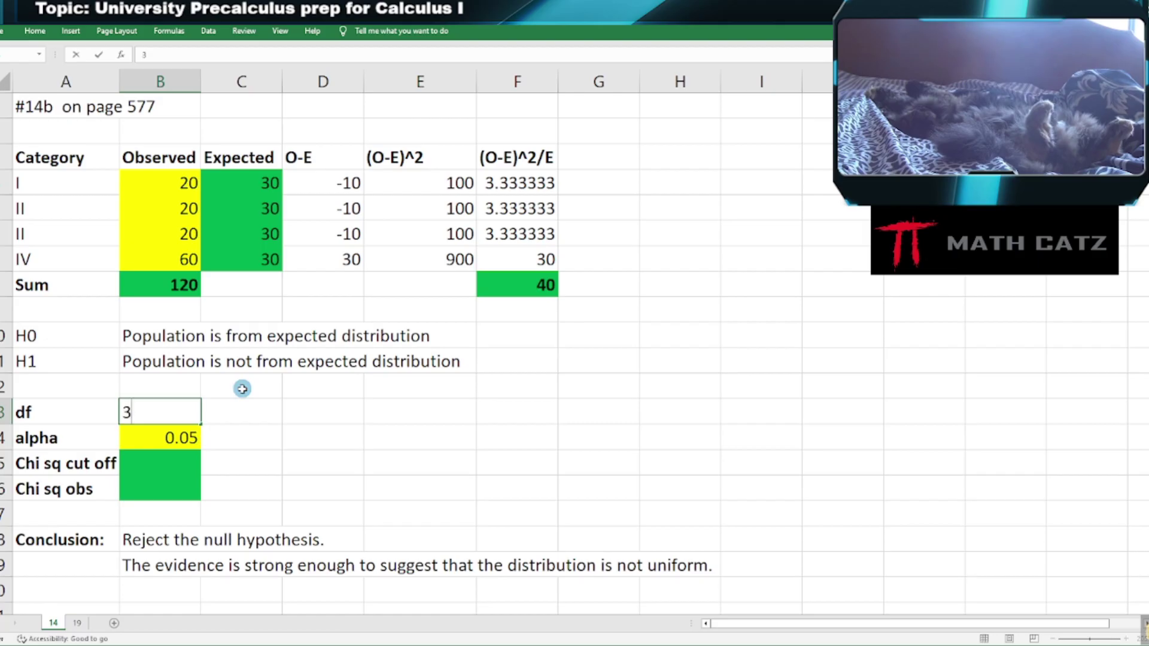
pyautogui.press('Return')
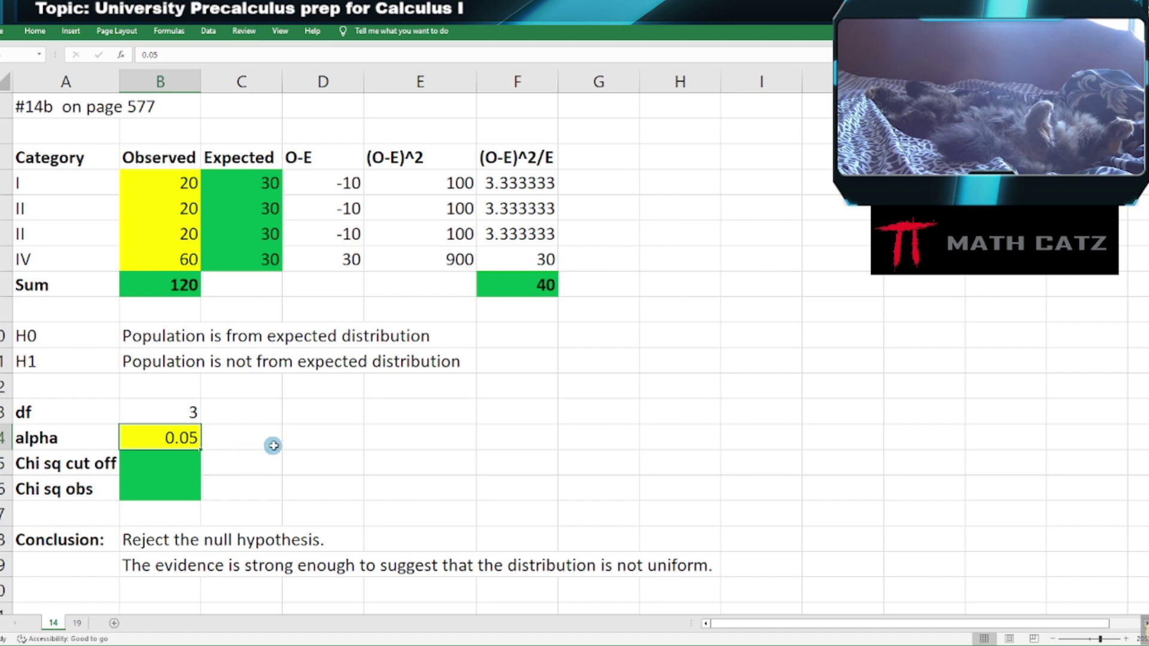
# Clear the two lines of conclusion text in B18 and B19.
pyautogui.moveTo(165, 538); pyautogui.dragTo(160, 564)
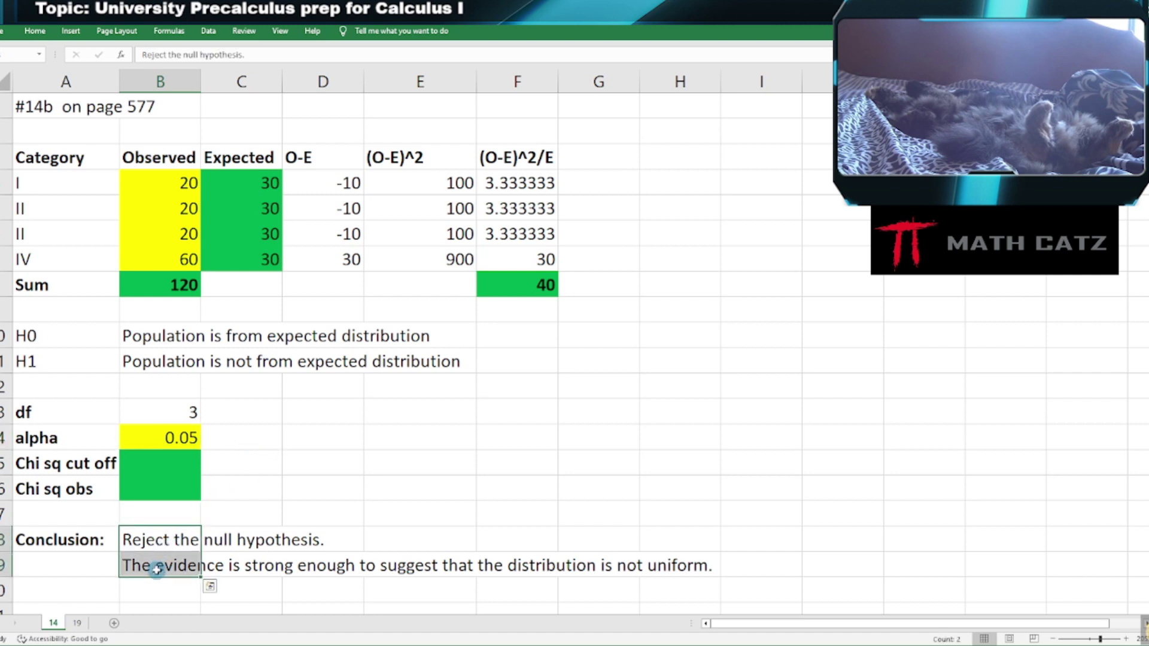
pyautogui.press('Delete')
pyautogui.click(397, 513)
pyautogui.click(431, 434)
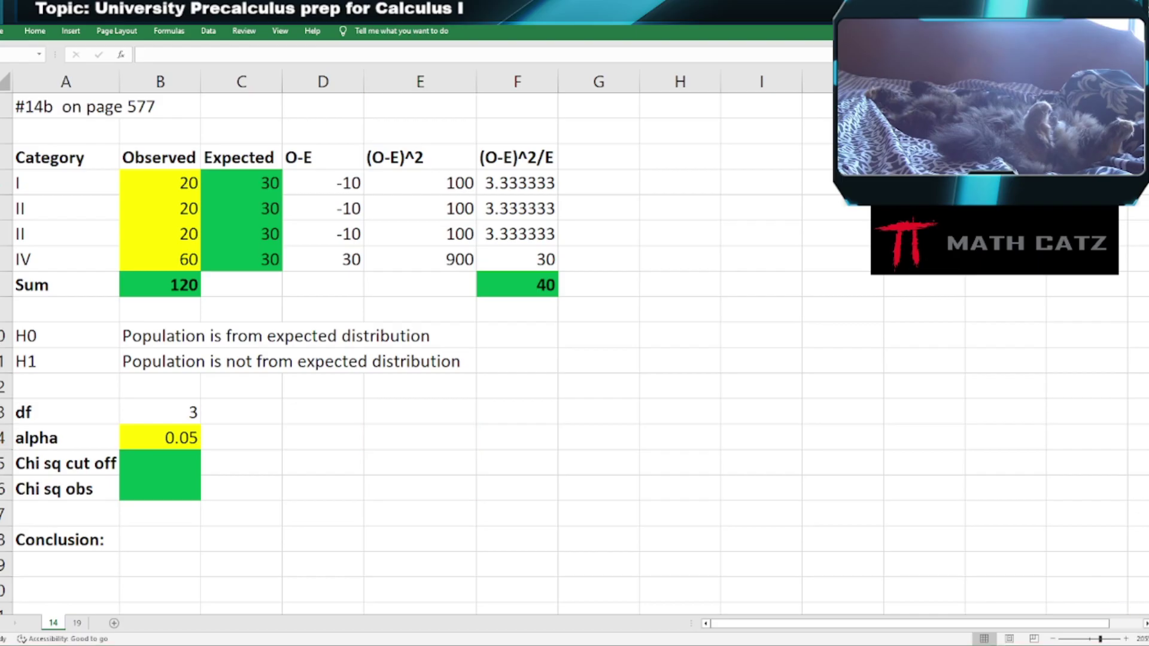
# With the screen annotation tool, draw a vertical axis about 293 pixels long below the table and a horizontal axis crossing it near its lower end.
pyautogui.moveTo(973, 613)
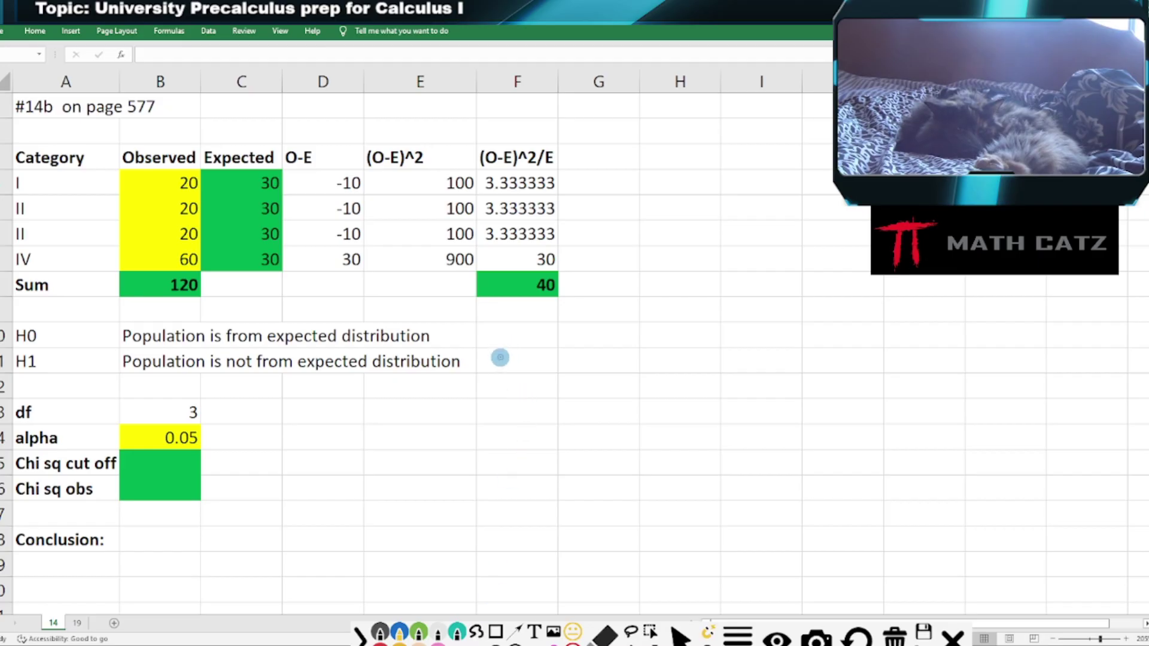
pyautogui.moveTo(500, 358); pyautogui.dragTo(501, 578)
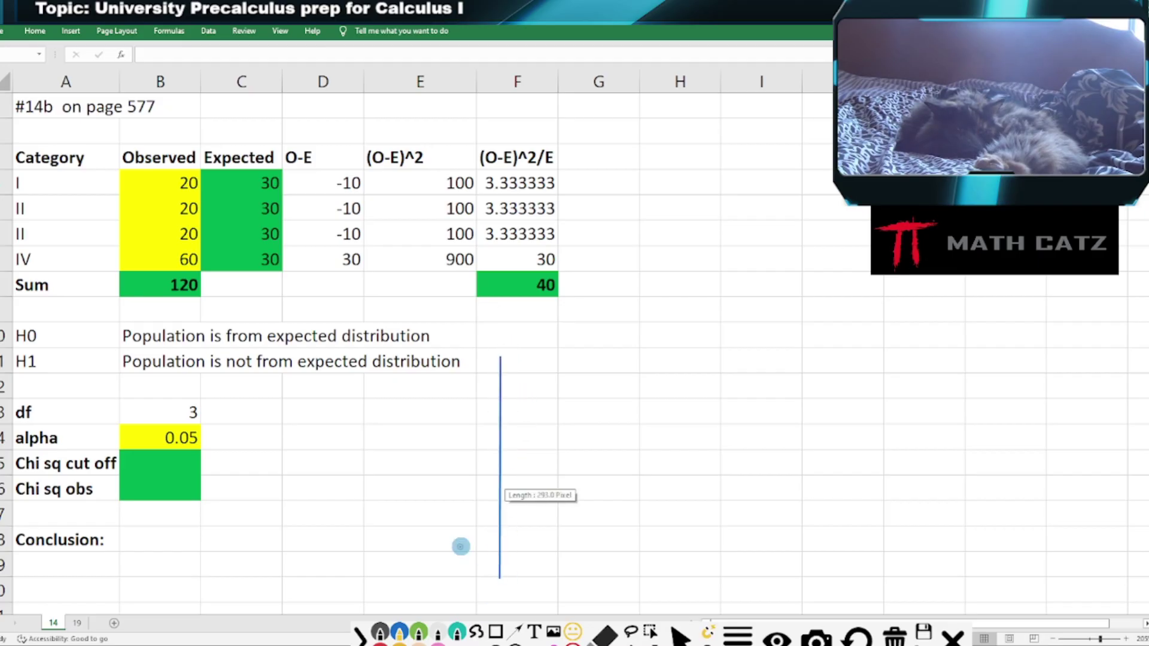
pyautogui.moveTo(459, 545); pyautogui.dragTo(952, 552)
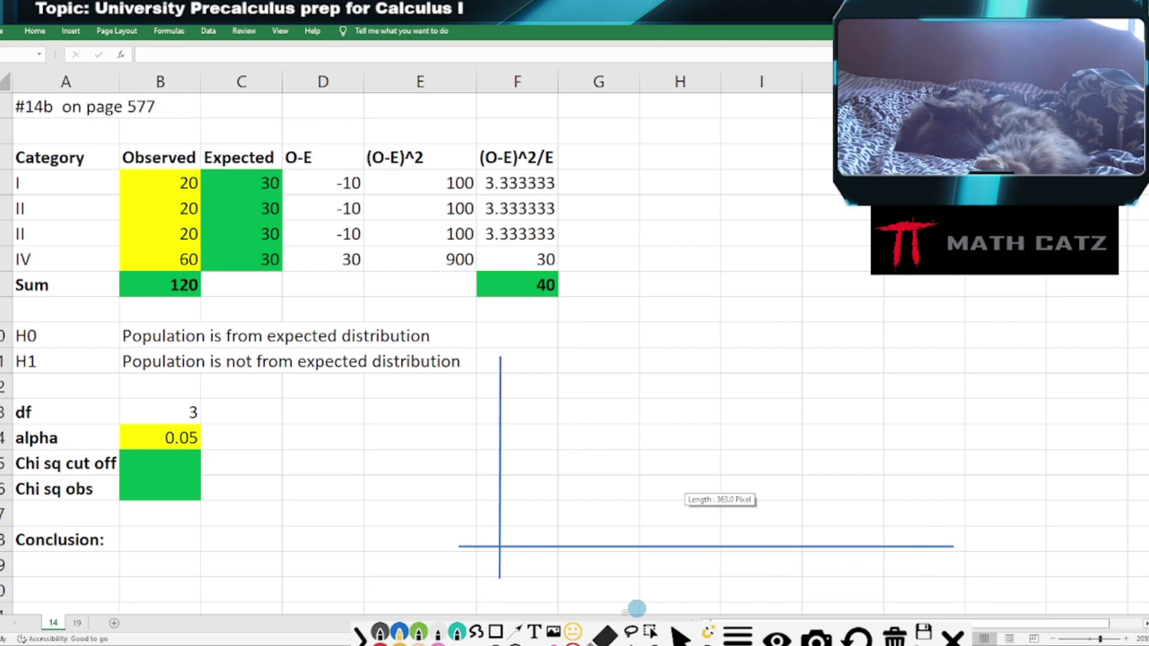
# Draw a blue freehand chi-square curve falling along the axes, mark a vertical cutoff line, and shade the area under its right tail.
pyautogui.click(476, 636)
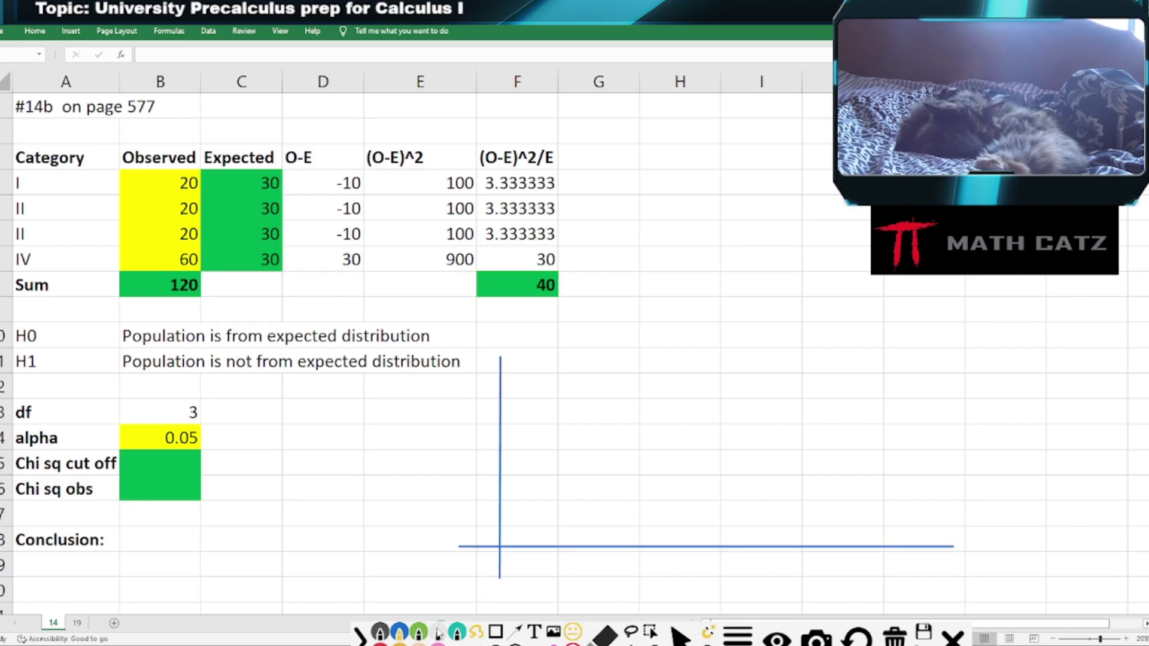
pyautogui.click(400, 633)
pyautogui.moveTo(512, 371)
pyautogui.mouseDown()
pyautogui.moveTo(662, 497)
pyautogui.moveTo(897, 529)
pyautogui.mouseUp()
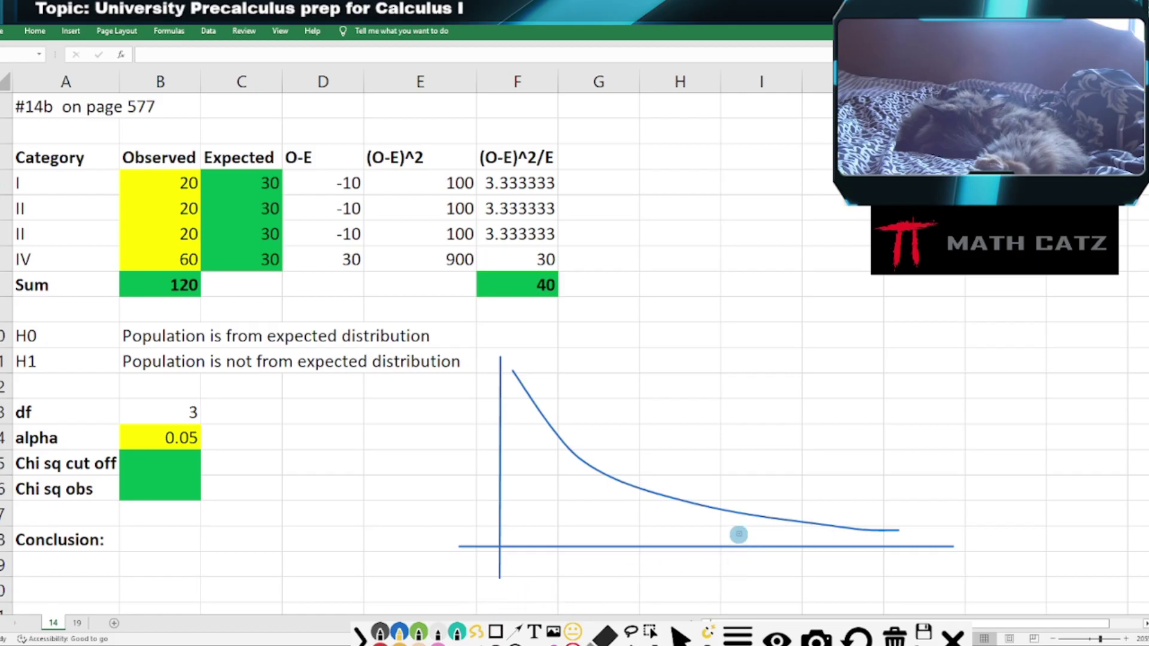
pyautogui.moveTo(722, 512)
pyautogui.mouseDown()
pyautogui.moveTo(725, 546)
pyautogui.moveTo(734, 529)
pyautogui.moveTo(790, 536)
pyautogui.mouseUp()
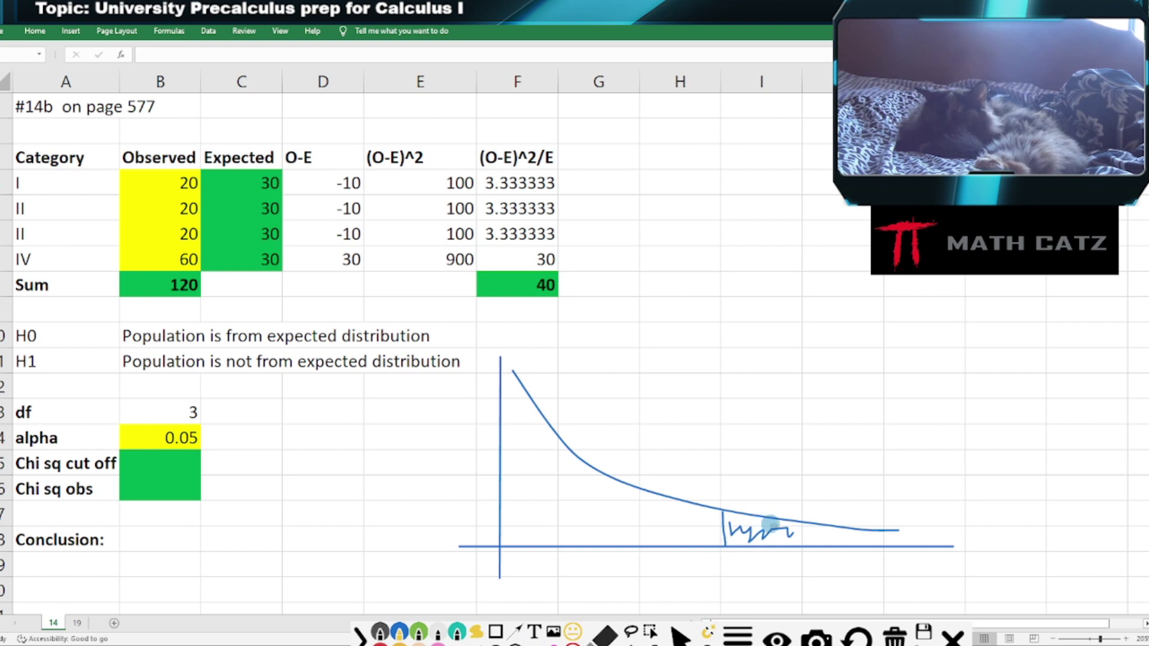
pyautogui.moveTo(771, 525)
pyautogui.mouseDown()
pyautogui.moveTo(742, 529)
pyautogui.moveTo(835, 534)
pyautogui.moveTo(821, 536)
pyautogui.mouseUp()
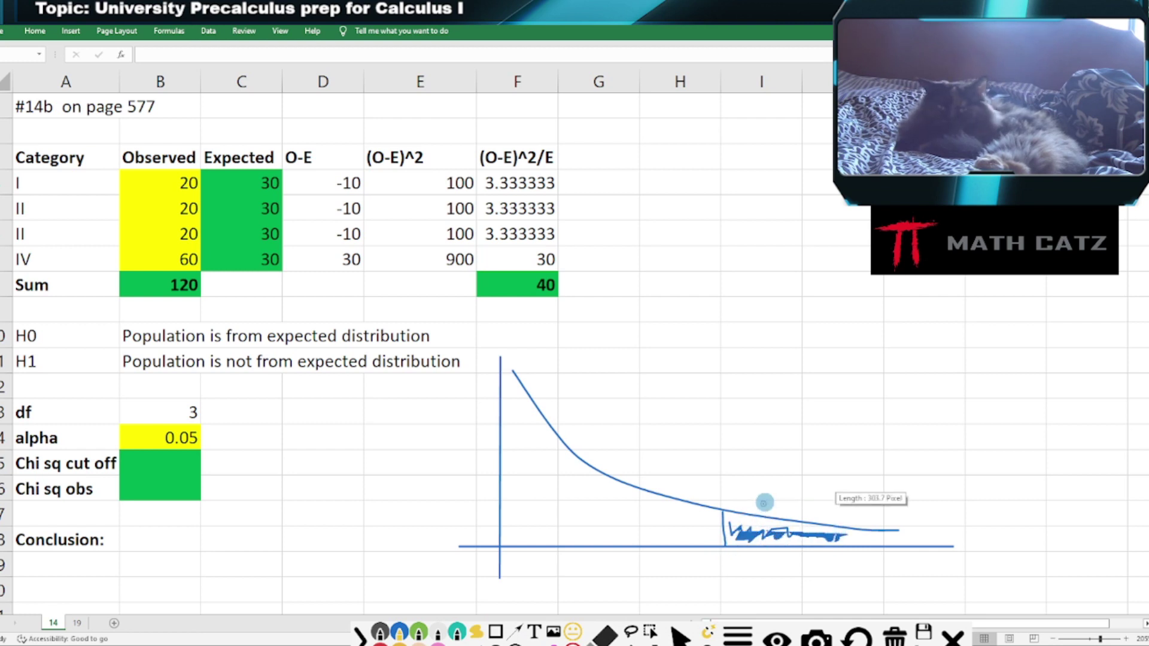
# Draw an arrow pointing up from the curve's shaded right tail and handwrite 5% at its tip.
pyautogui.click(518, 632)
pyautogui.moveTo(748, 532); pyautogui.dragTo(788, 465)
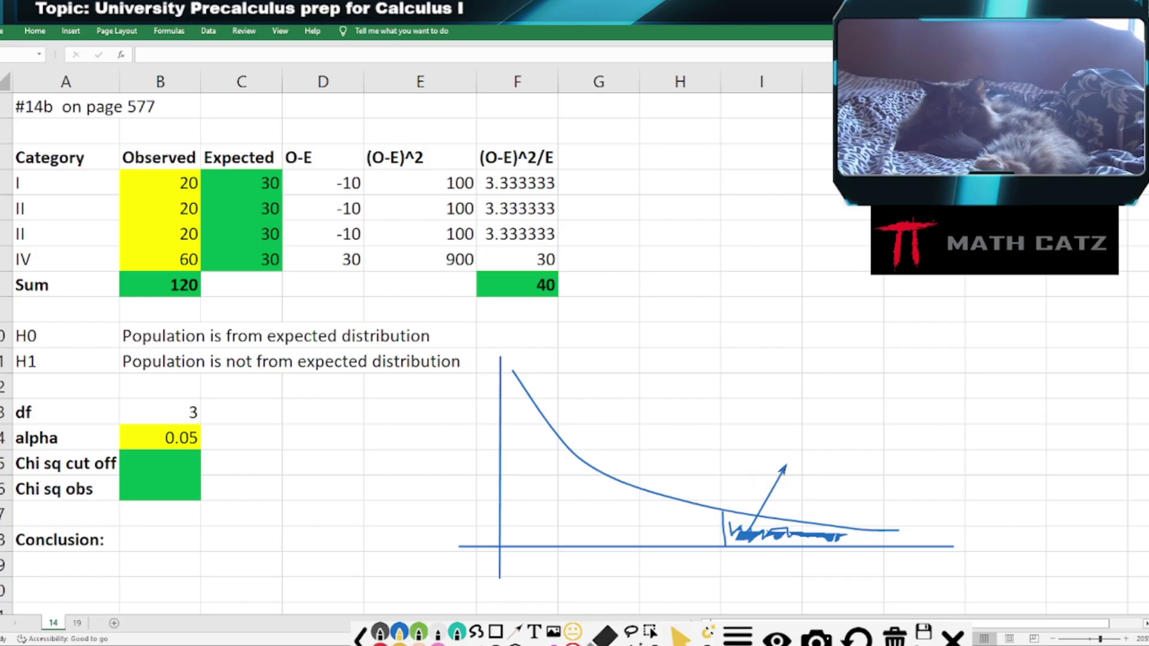
pyautogui.click(360, 635)
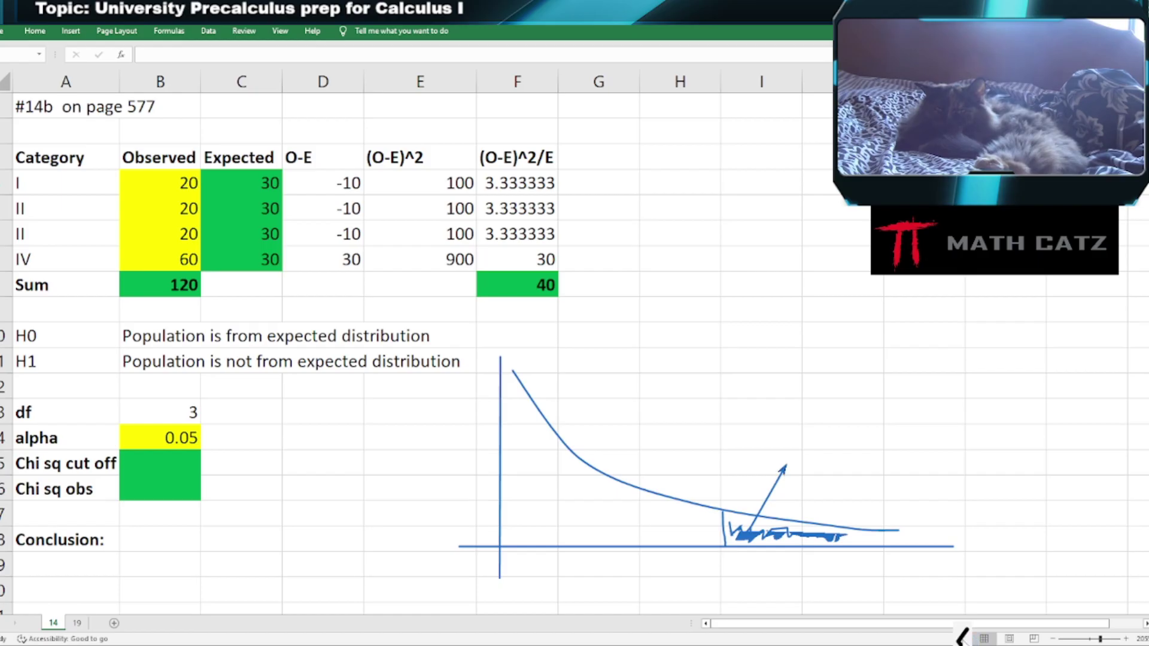
pyautogui.click(962, 637)
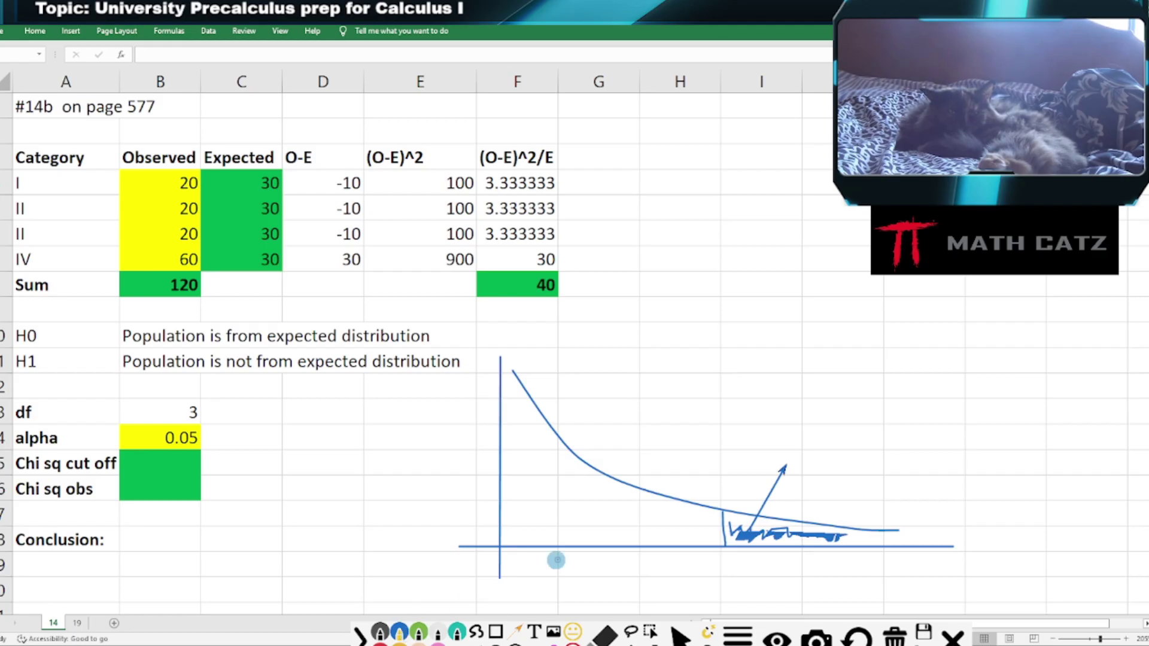
pyautogui.moveTo(785, 468); pyautogui.dragTo(796, 429)
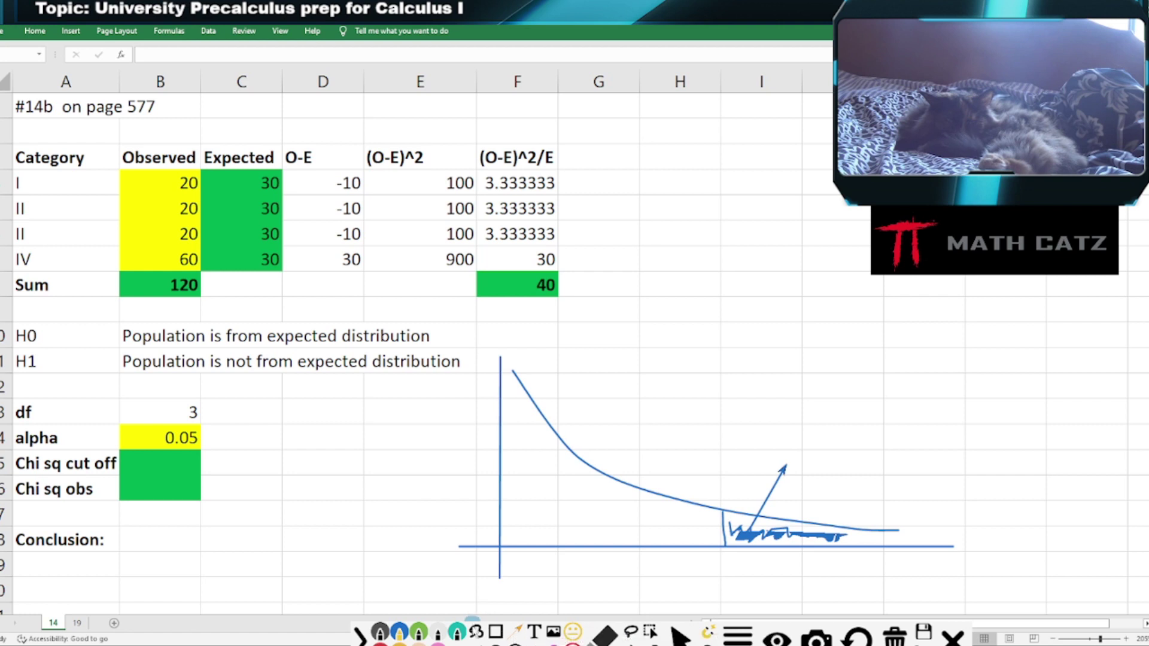
pyautogui.click(478, 633)
pyautogui.moveTo(785, 436)
pyautogui.mouseDown()
pyautogui.moveTo(782, 453)
pyautogui.moveTo(811, 430)
pyautogui.moveTo(815, 455)
pyautogui.moveTo(828, 427)
pyautogui.moveTo(826, 450)
pyautogui.mouseUp()
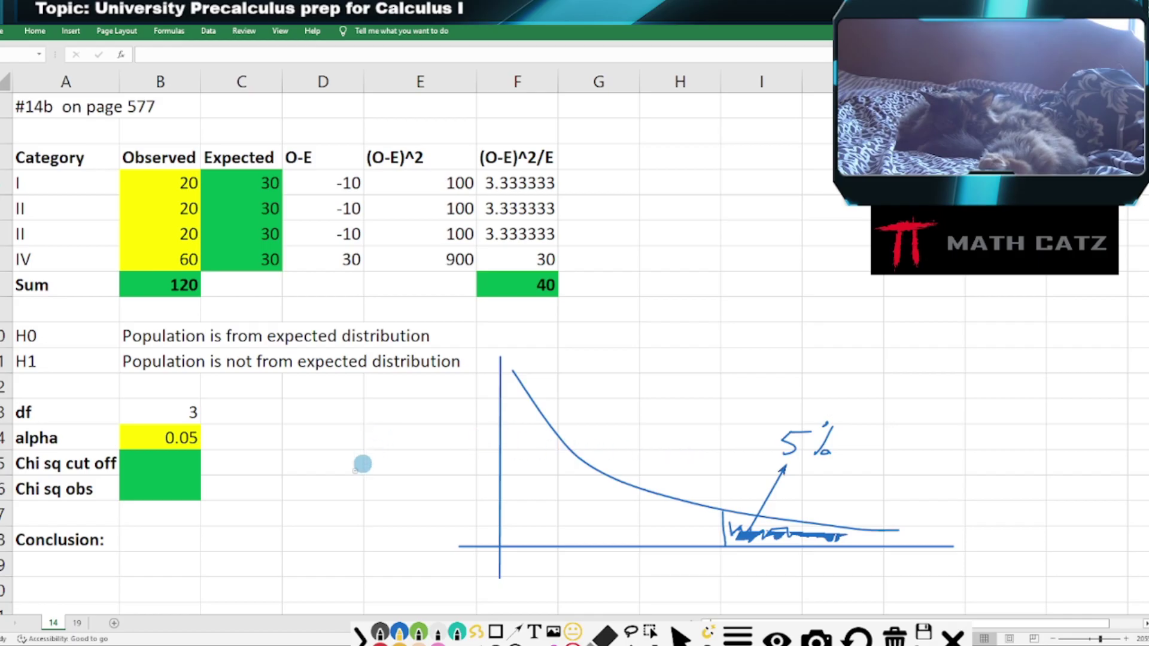
pyautogui.click(682, 640)
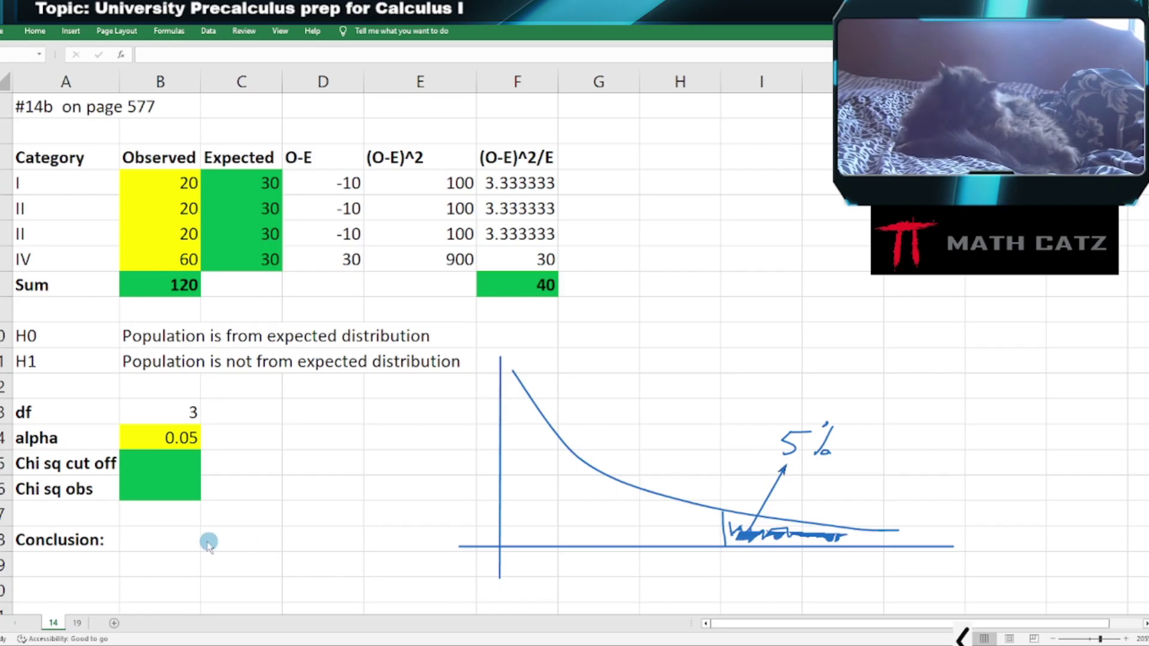
# Search the functions for "chi squared" and insert CHISQ.INV.RT in the chi-square cutoff cell B15.
pyautogui.click(165, 462)
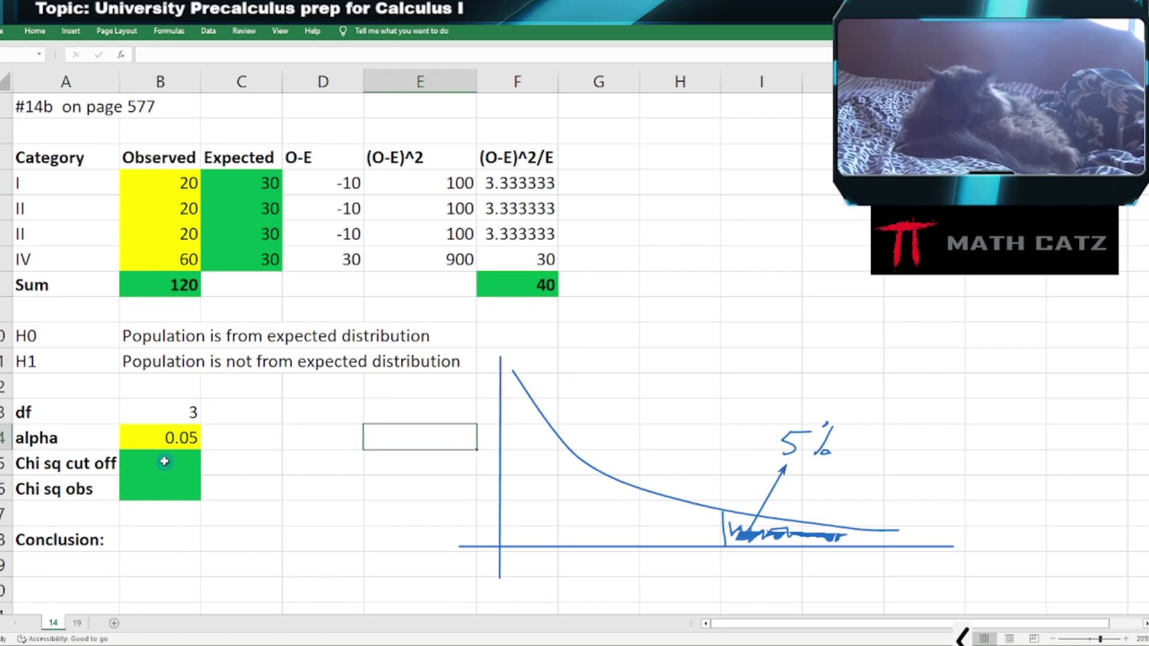
pyautogui.click(165, 462)
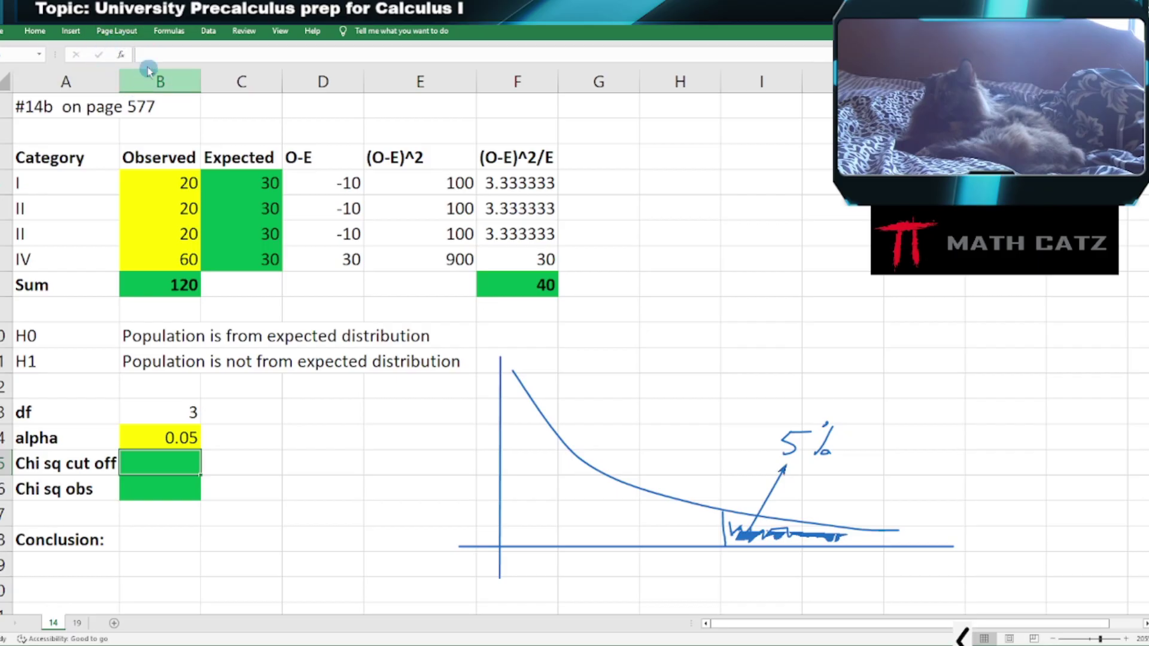
pyautogui.click(121, 60)
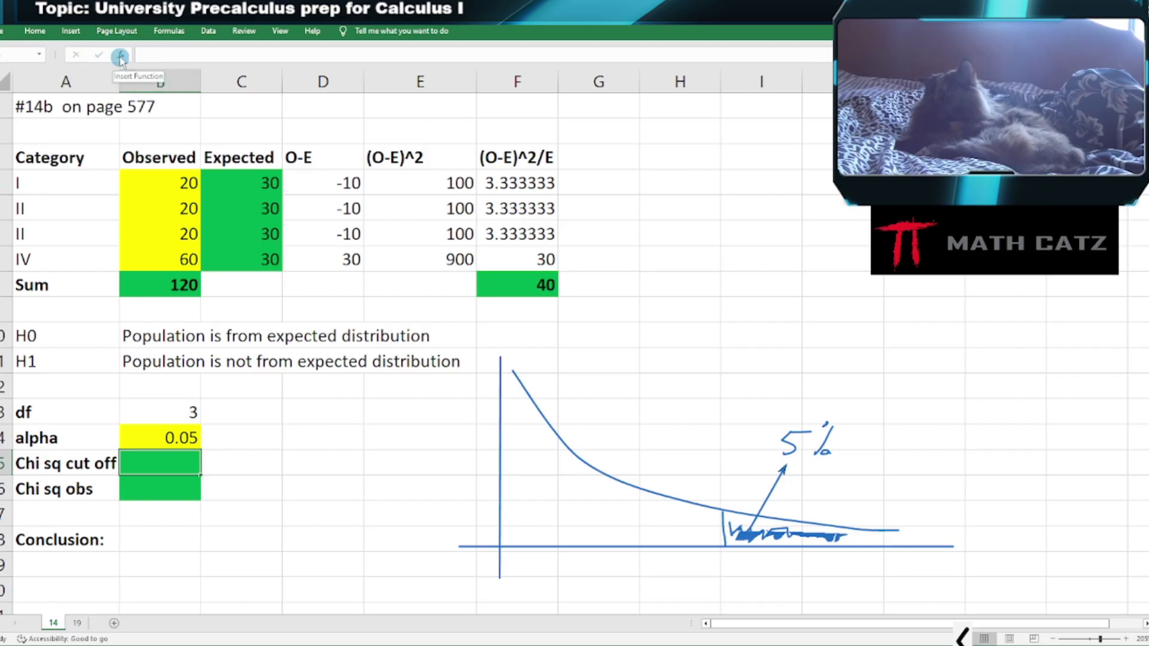
pyautogui.moveTo(280, 62); pyautogui.dragTo(292, 164)
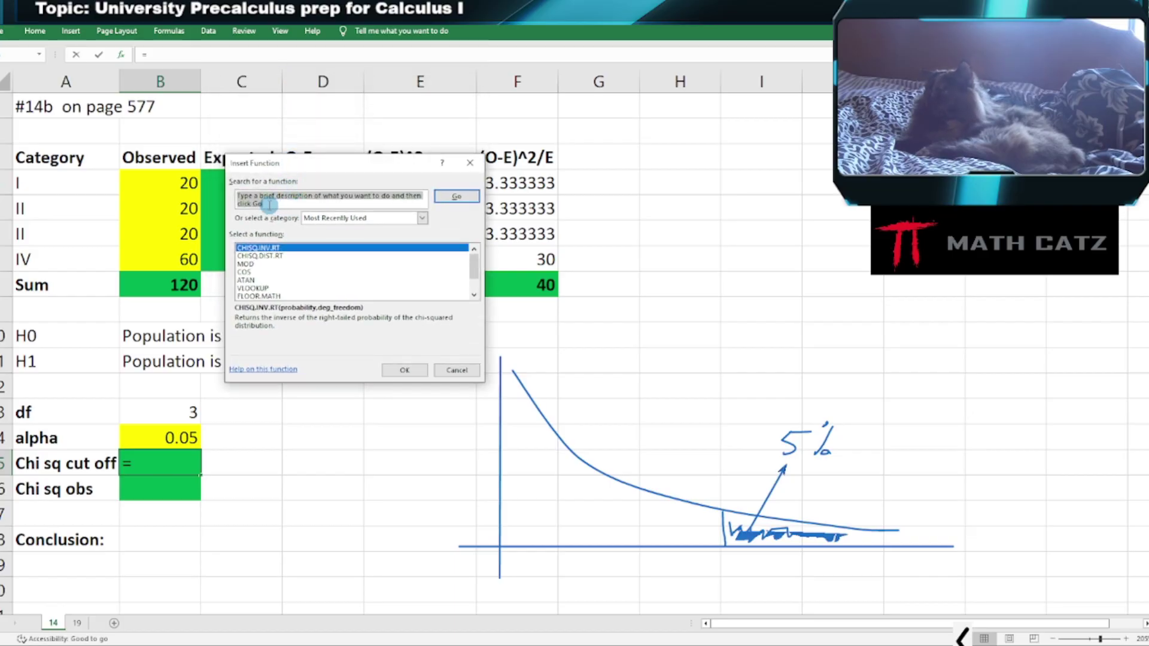
pyautogui.write('chi squared')
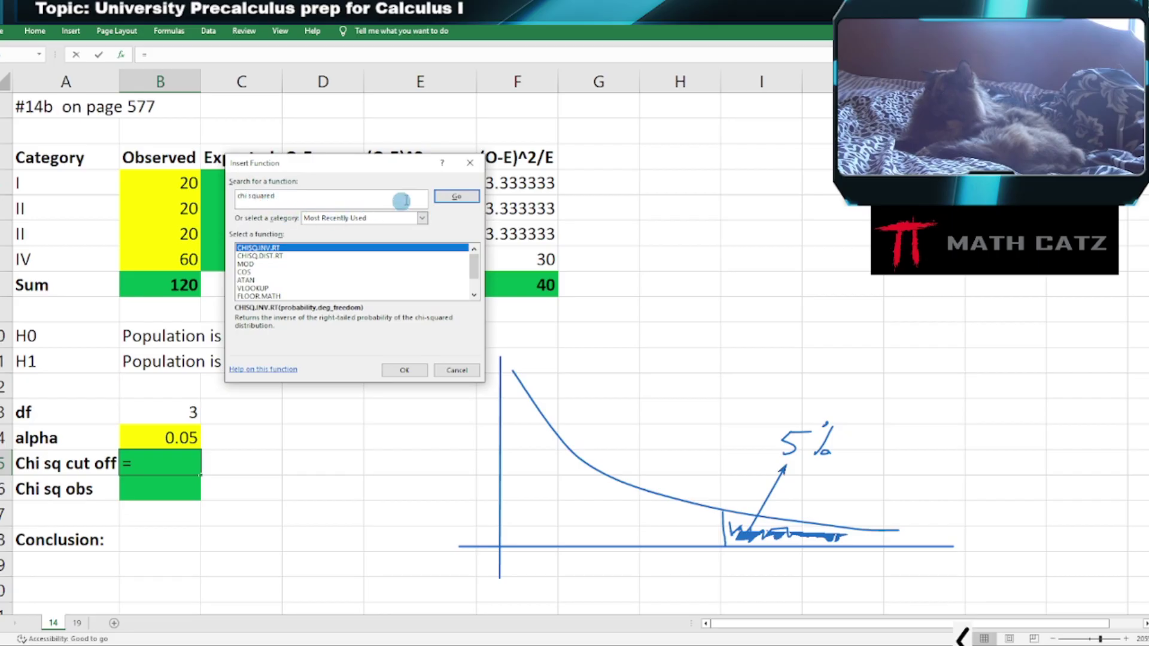
pyautogui.click(446, 200)
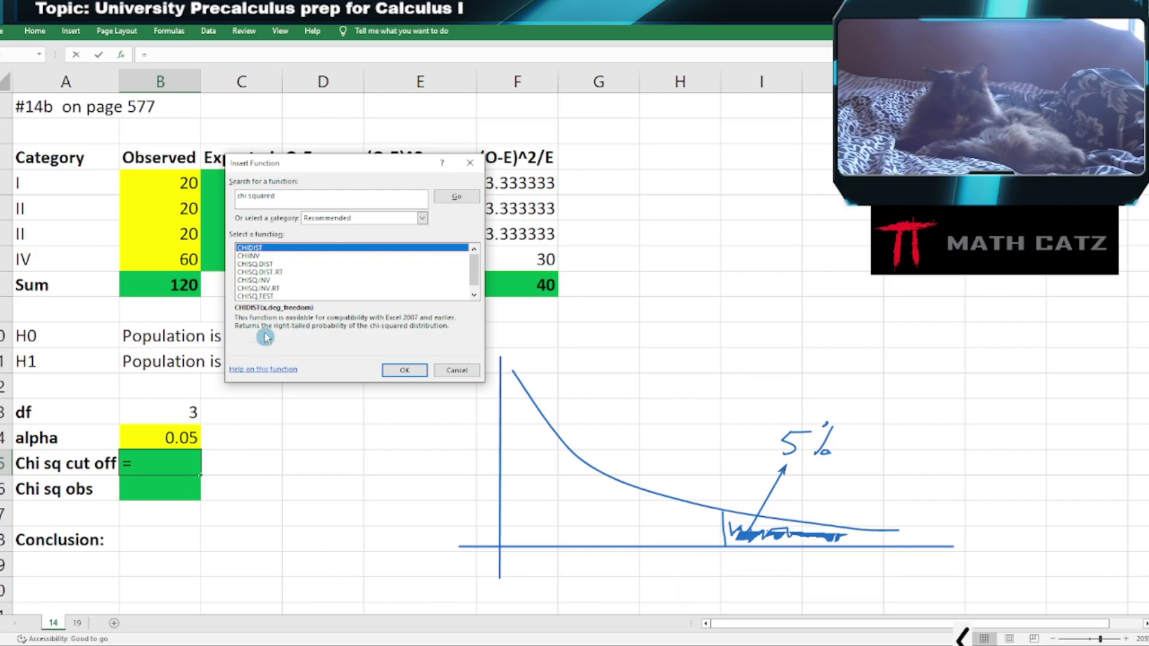
pyautogui.click(281, 288)
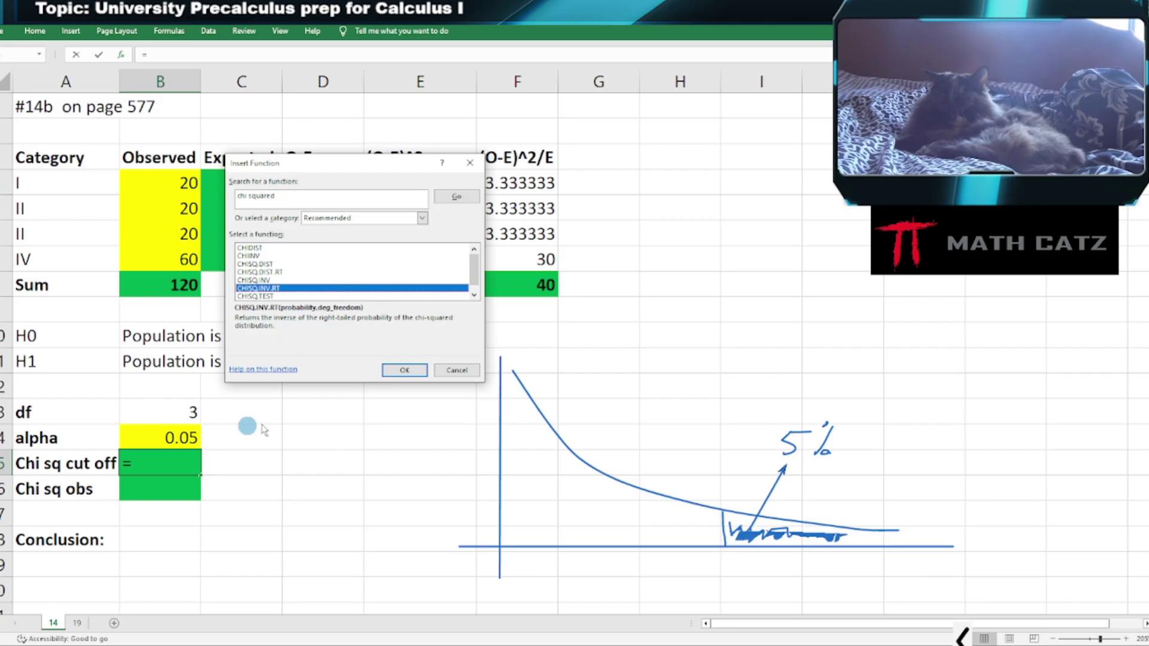
pyautogui.click(399, 369)
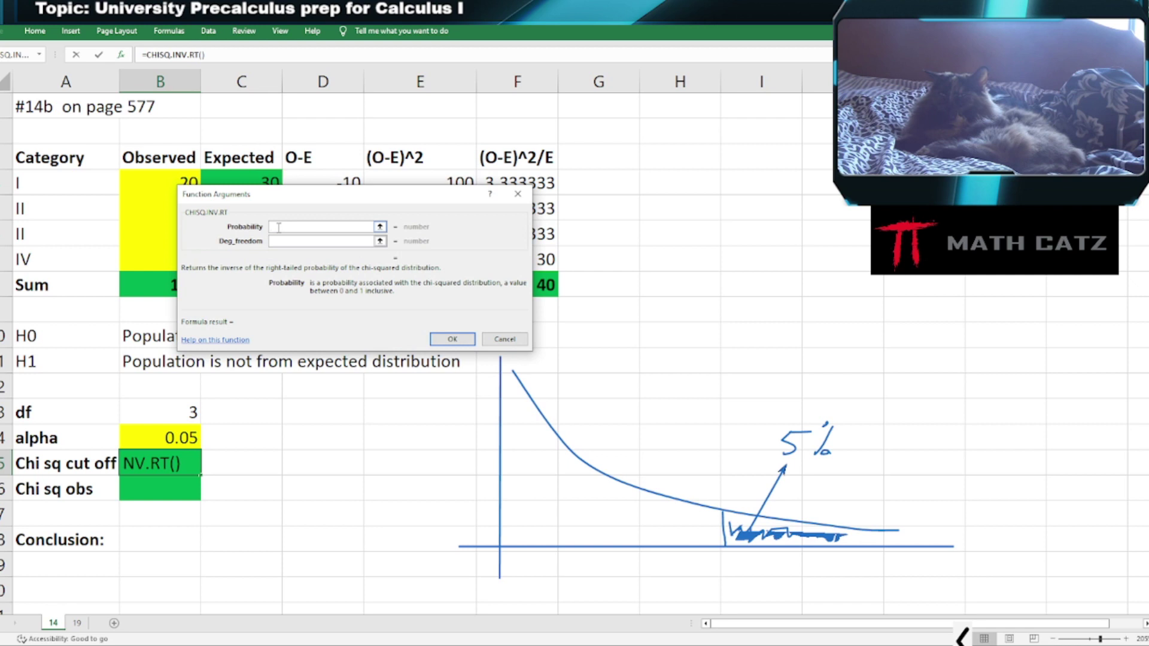
# Set the CHISQ.INV.RT arguments to alpha cell B14 for the probability and df cell B13 for the degrees of freedom.
pyautogui.click(153, 440)
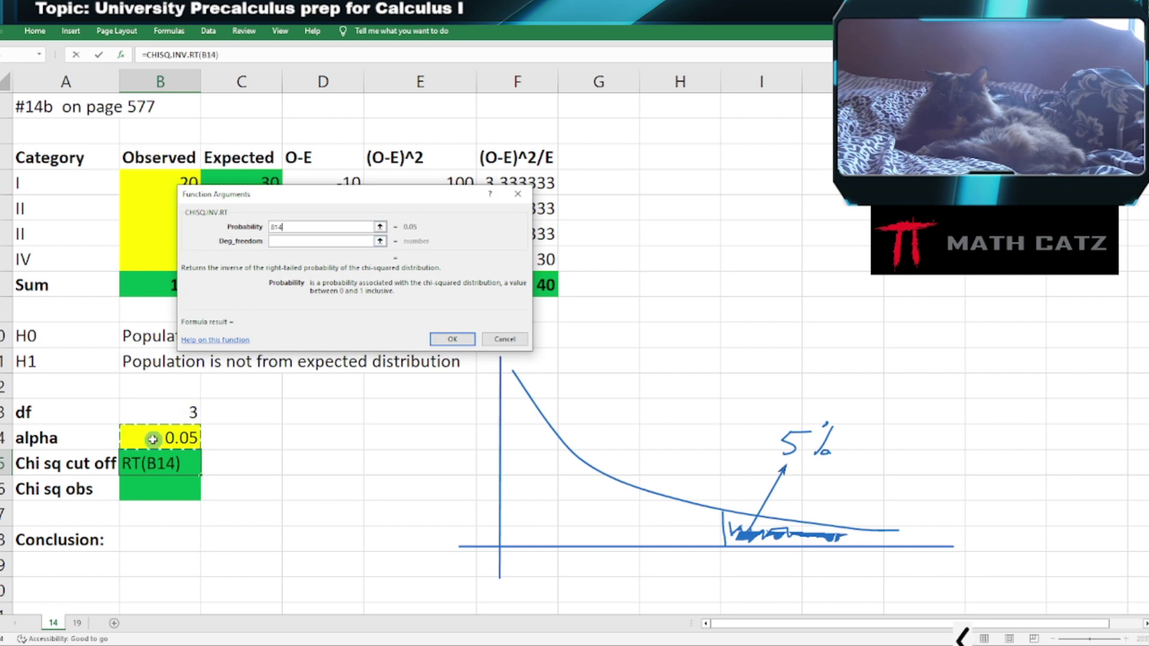
pyautogui.click(289, 241)
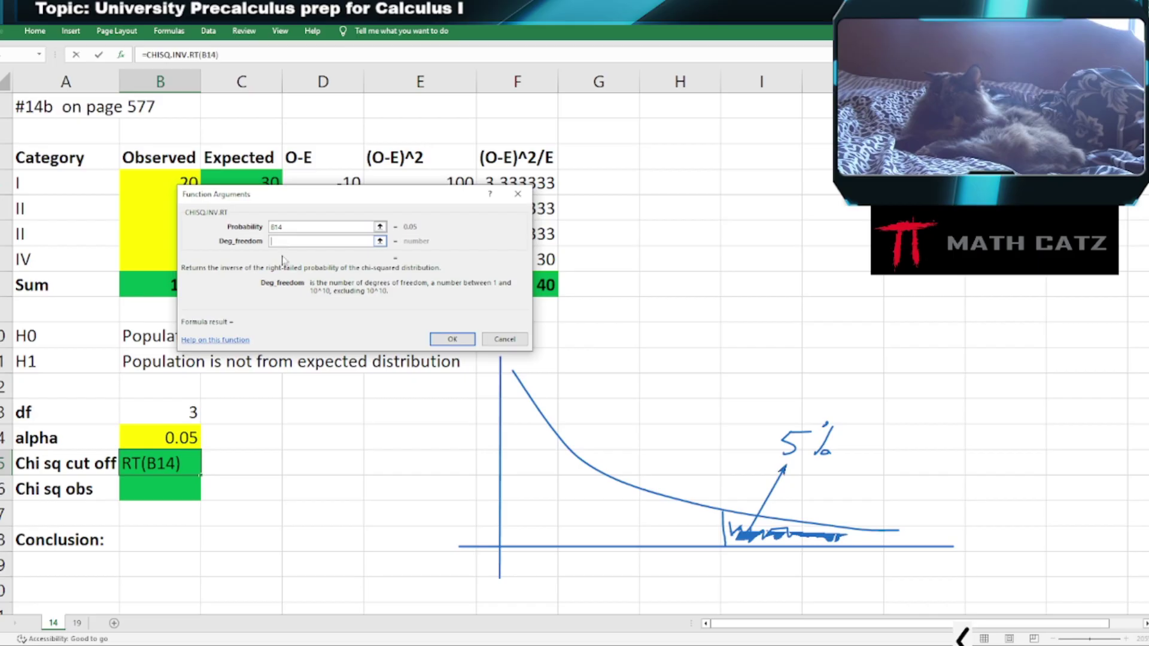
pyautogui.click(142, 408)
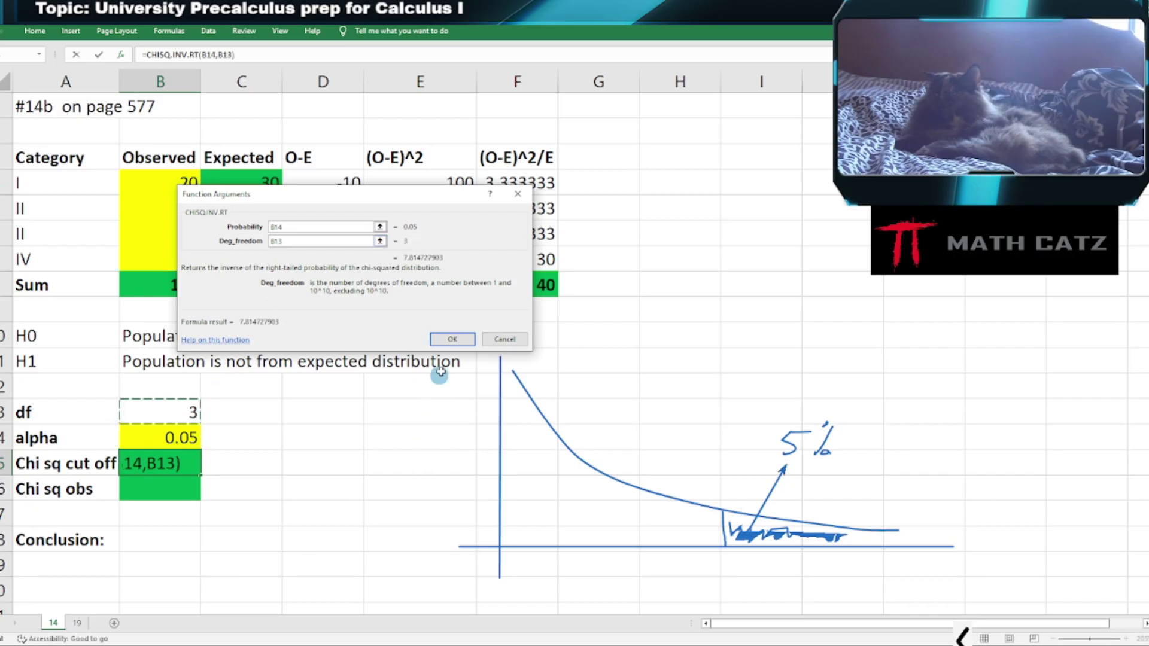
pyautogui.click(451, 340)
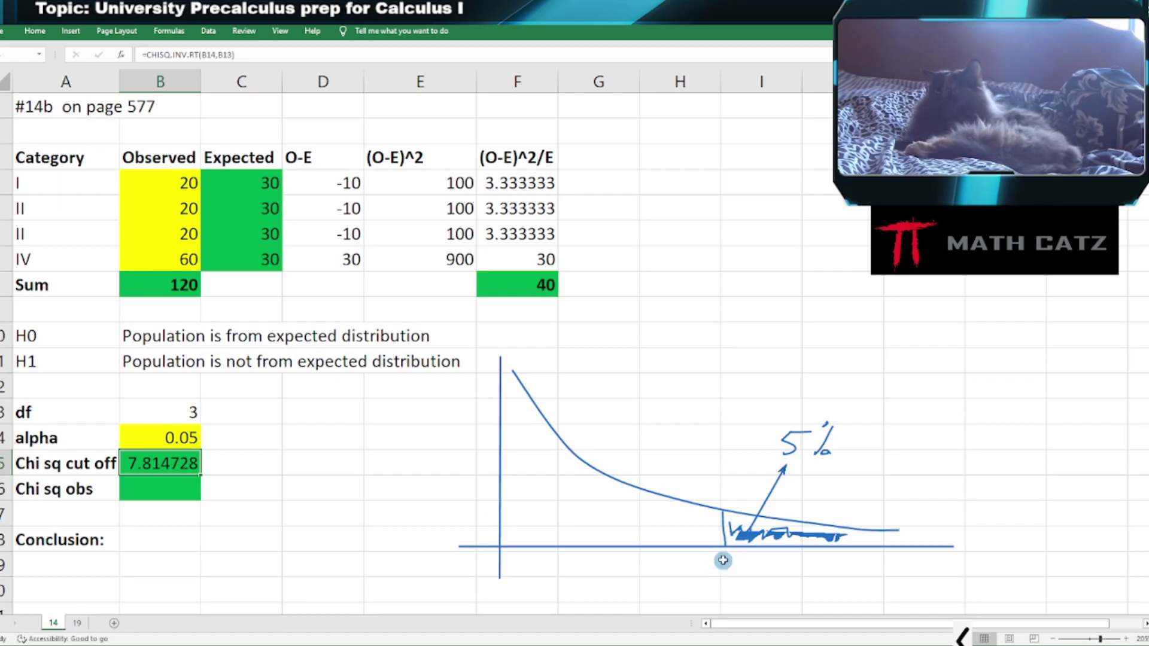
# Link the observed chi-square cell B16 to the column sum with the formula =F8.
pyautogui.click(139, 489)
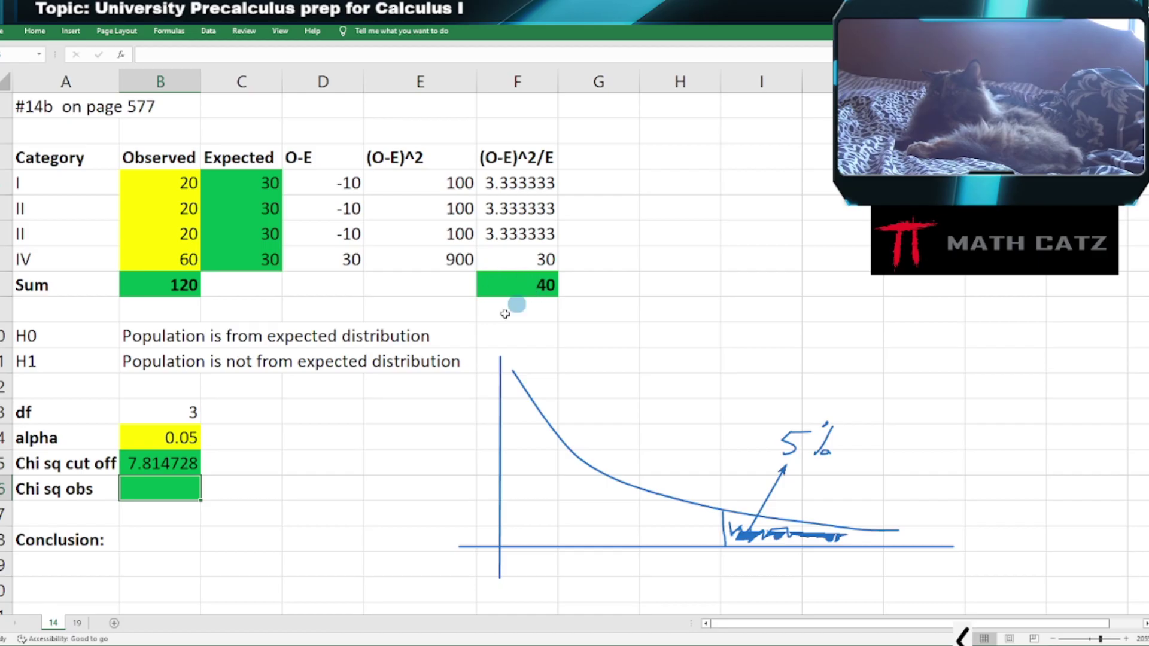
pyautogui.write('=')
pyautogui.click(525, 283)
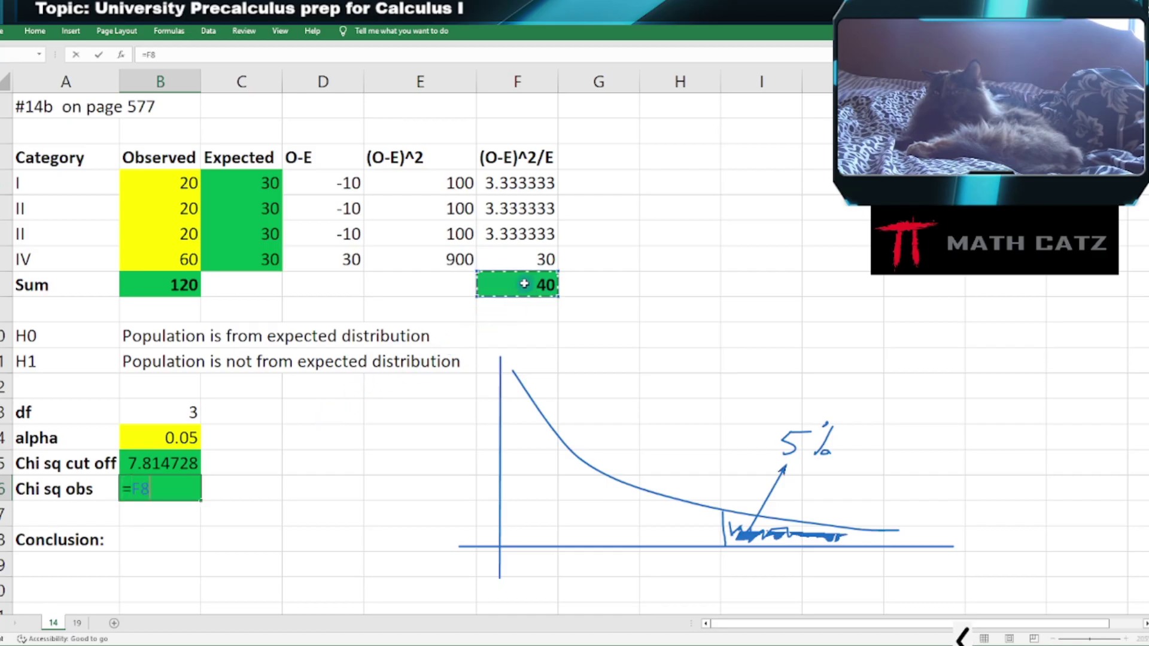
pyautogui.press('Return')
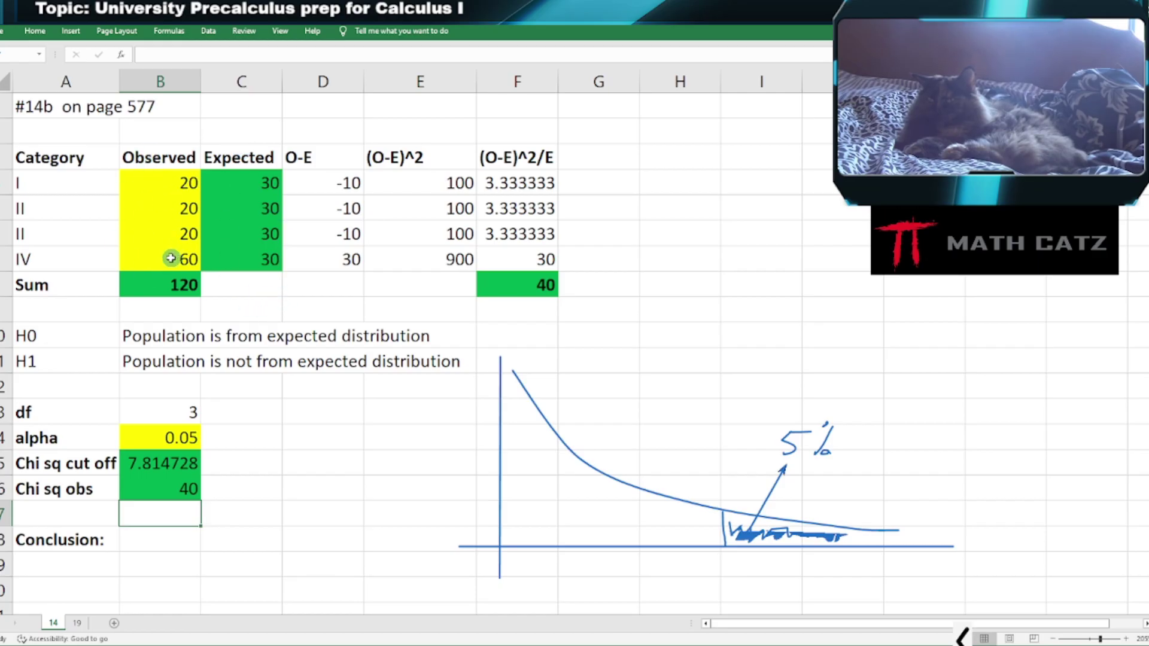
# Enter "Since Chi_sq_obs > Chi_sq_cutoff," as the first conclusion line in B18.
pyautogui.click(163, 543)
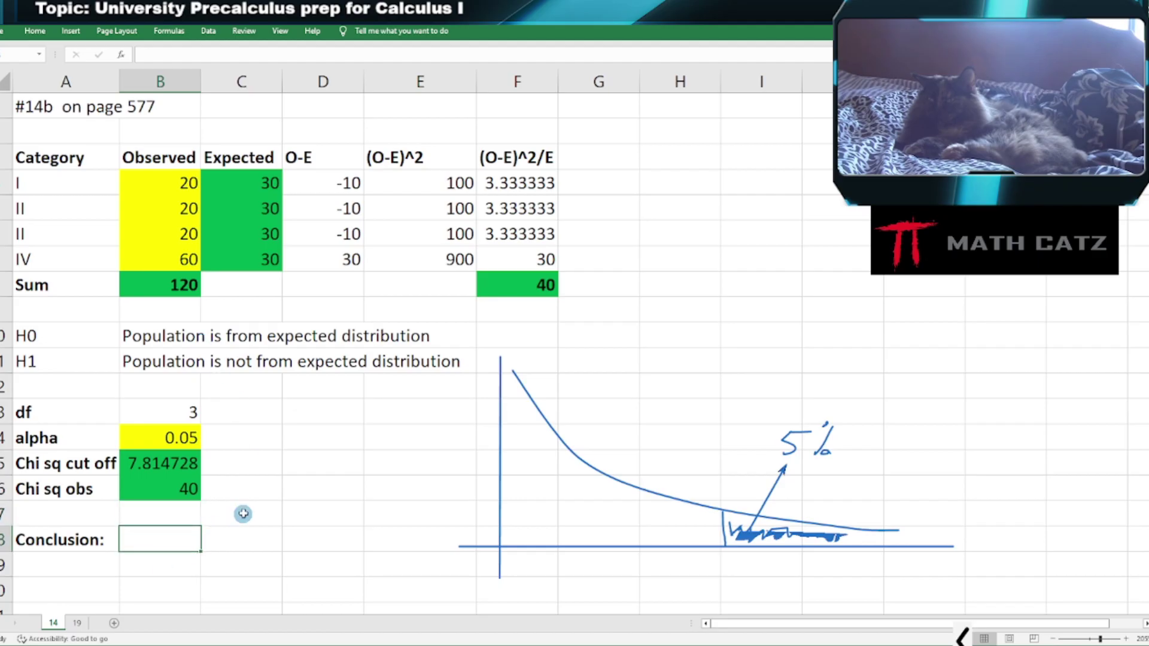
pyautogui.write('Since')
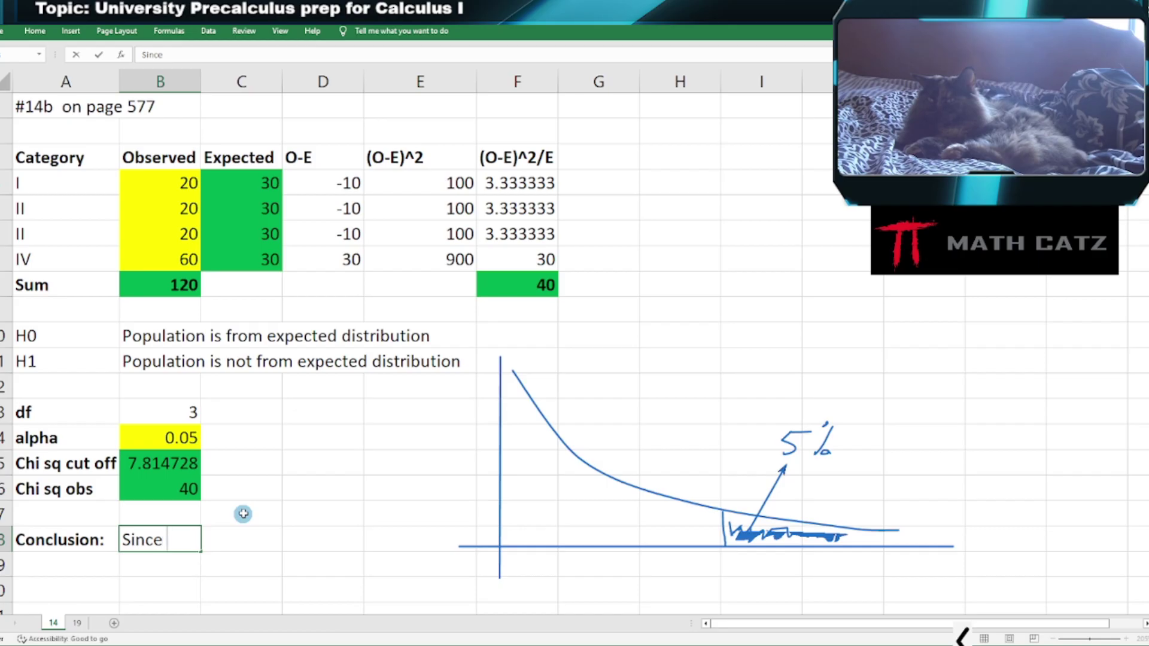
pyautogui.write(' Chi')
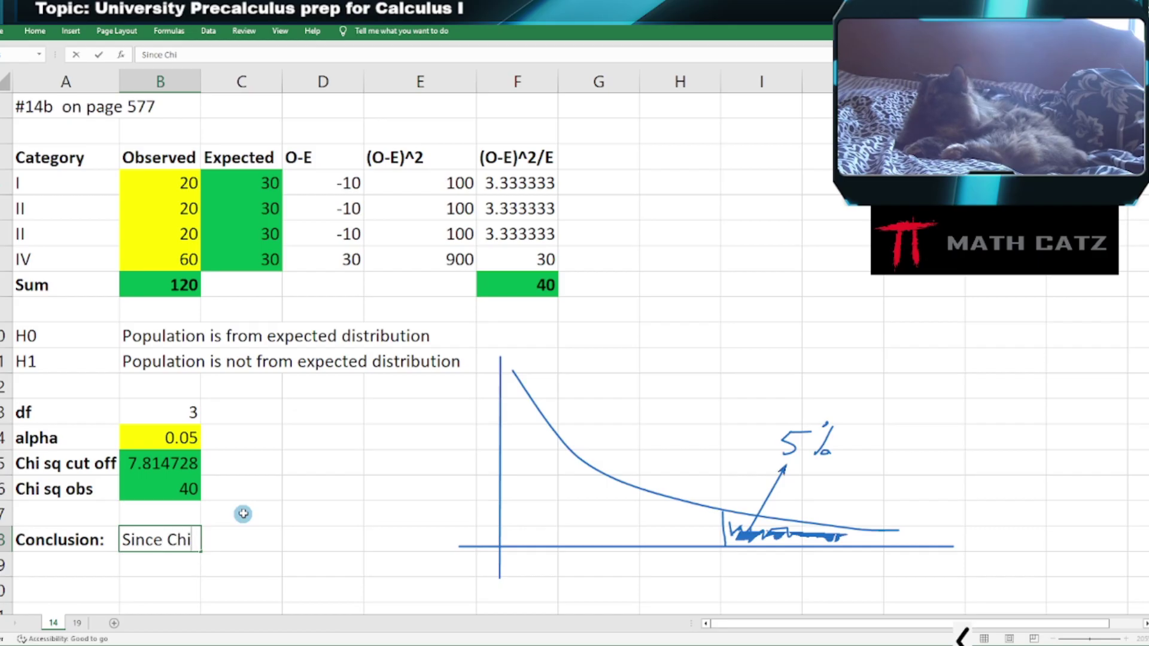
pyautogui.write('_sq_obs')
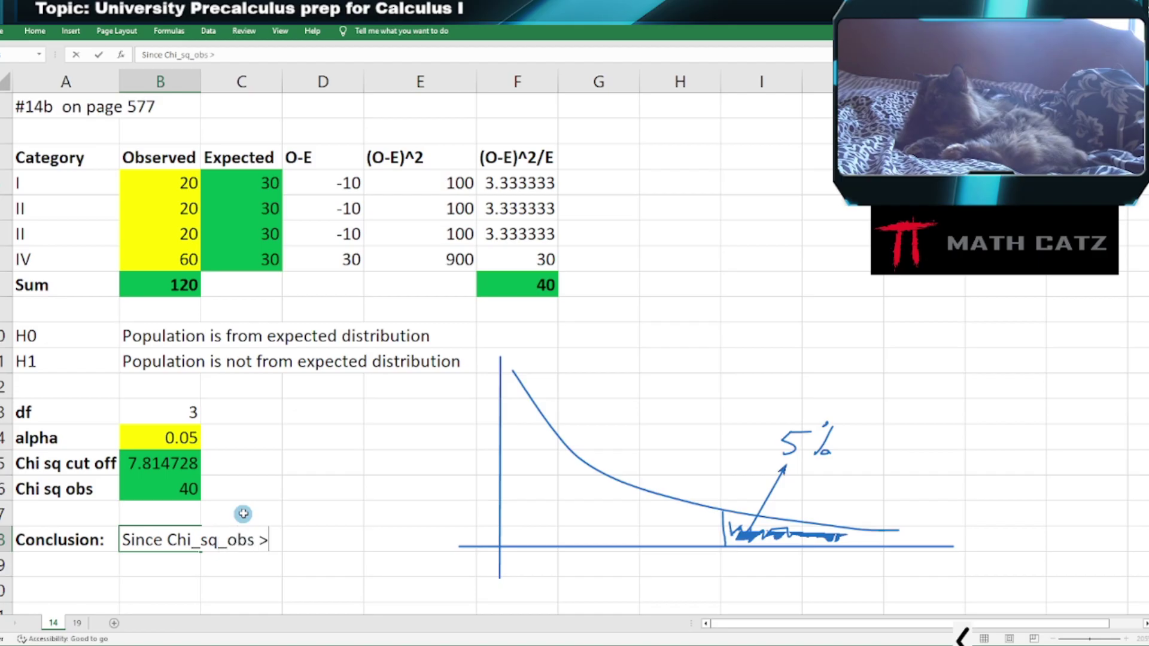
pyautogui.write(' > Chi_sq')
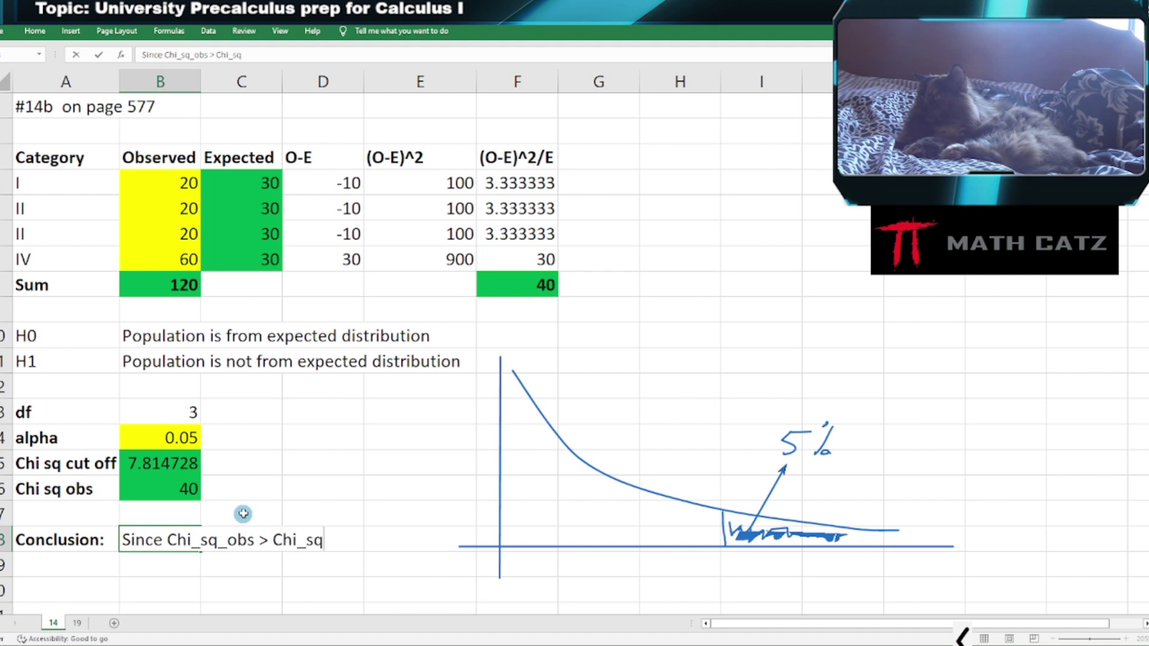
pyautogui.write('_cutoff,')
pyautogui.press('Return')
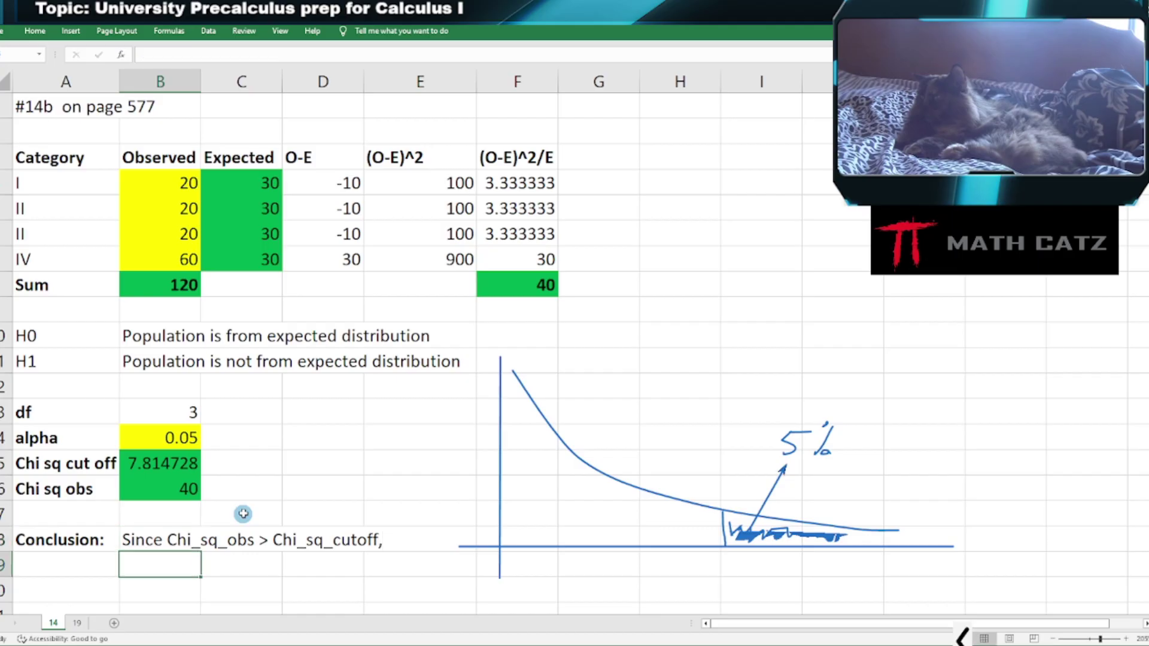
# Enter "we reject H0 in favor of H1" as the second conclusion line in B19.
pyautogui.write('we reject')
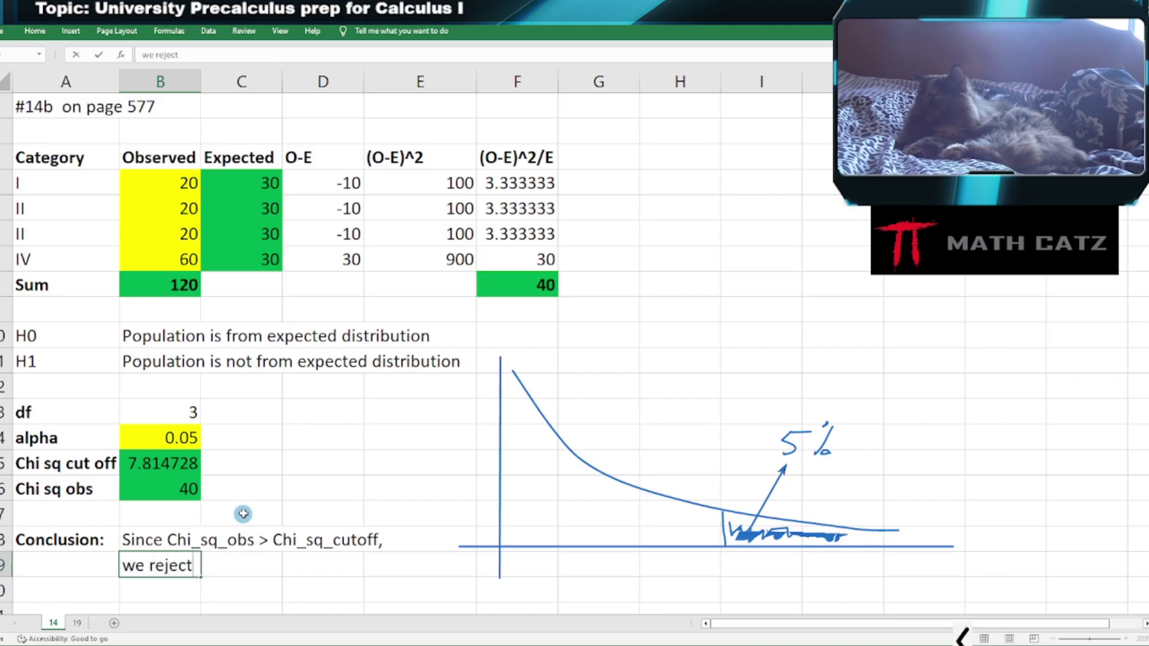
pyautogui.write(' H0 in fav')
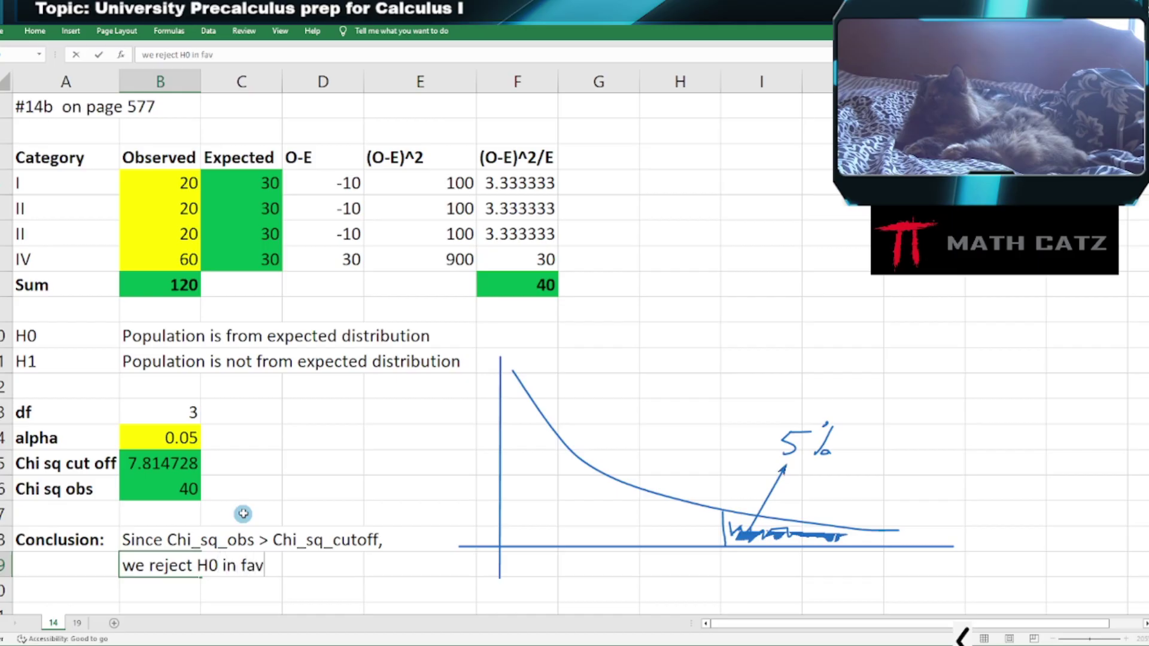
pyautogui.write('or of H1')
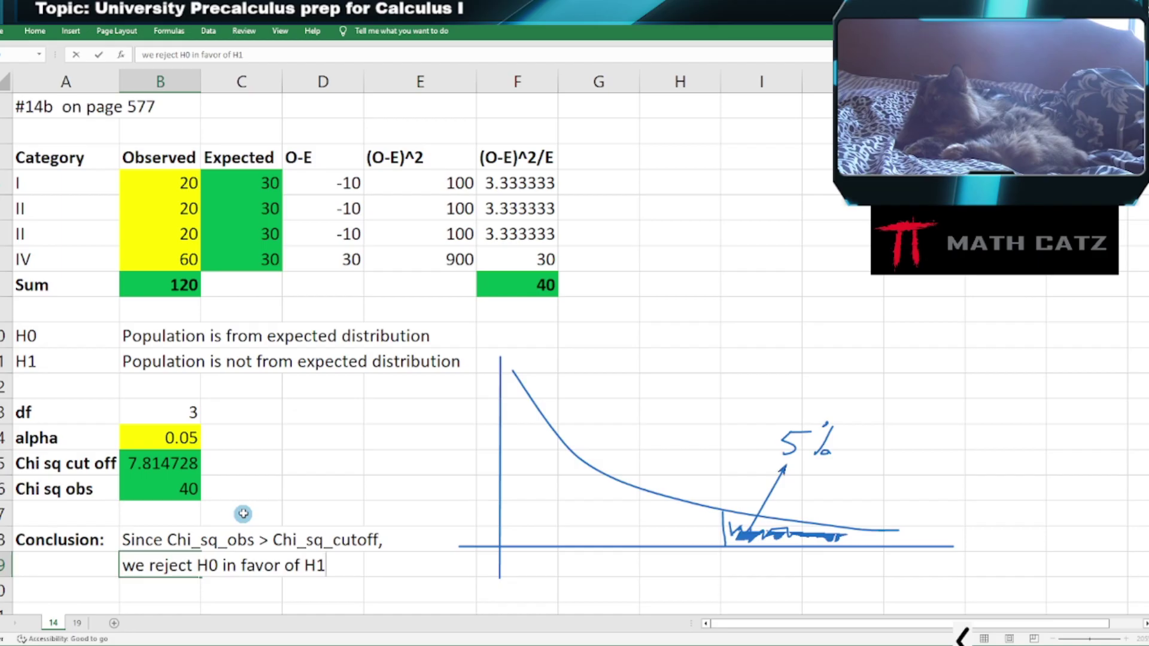
pyautogui.press('Return')
# Enter "The evidence is strong enough to suggest that the sample does not come from a uniform distribution." as the third conclusion line in B20.
pyautogui.write('The e')
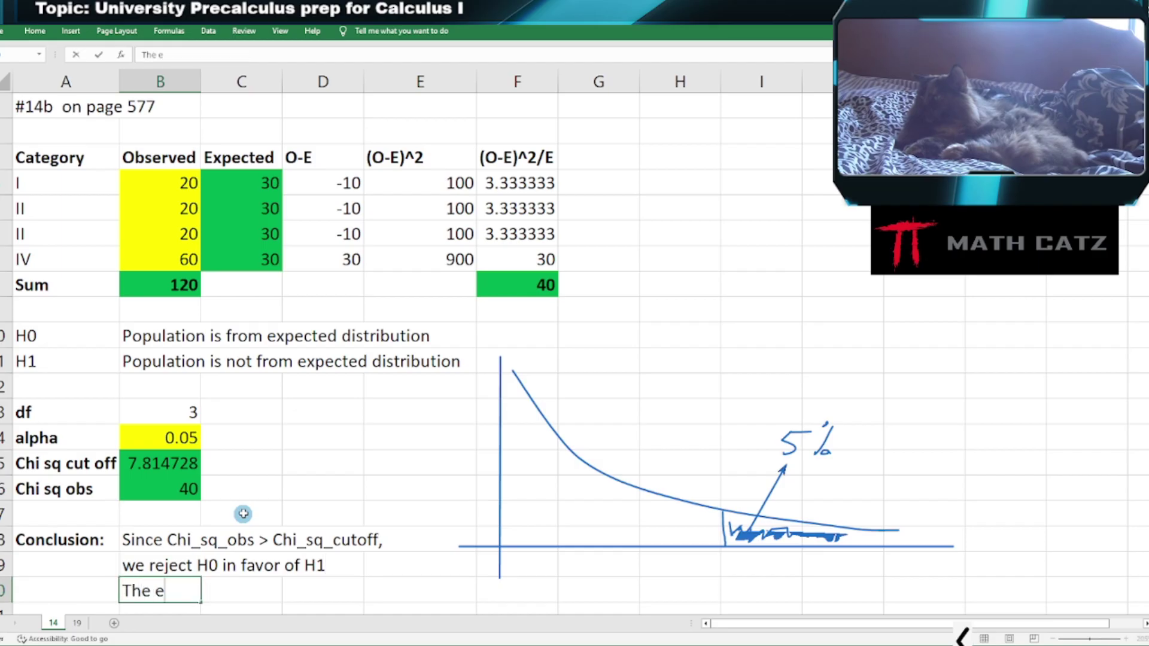
pyautogui.write('vidence')
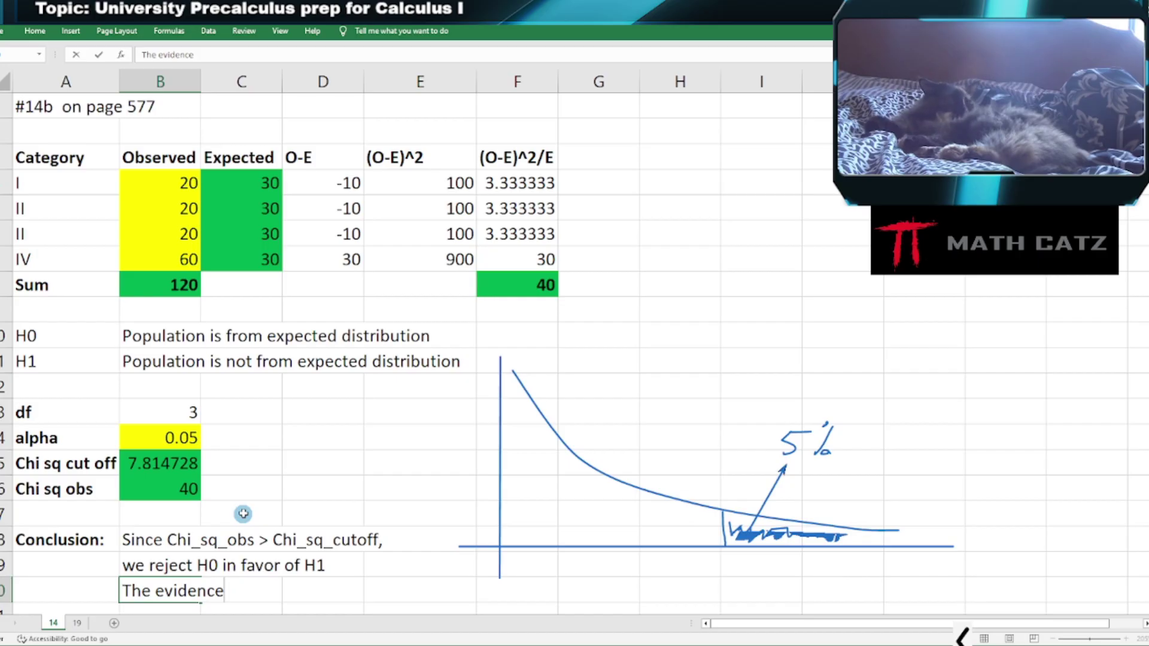
pyautogui.write('is strong')
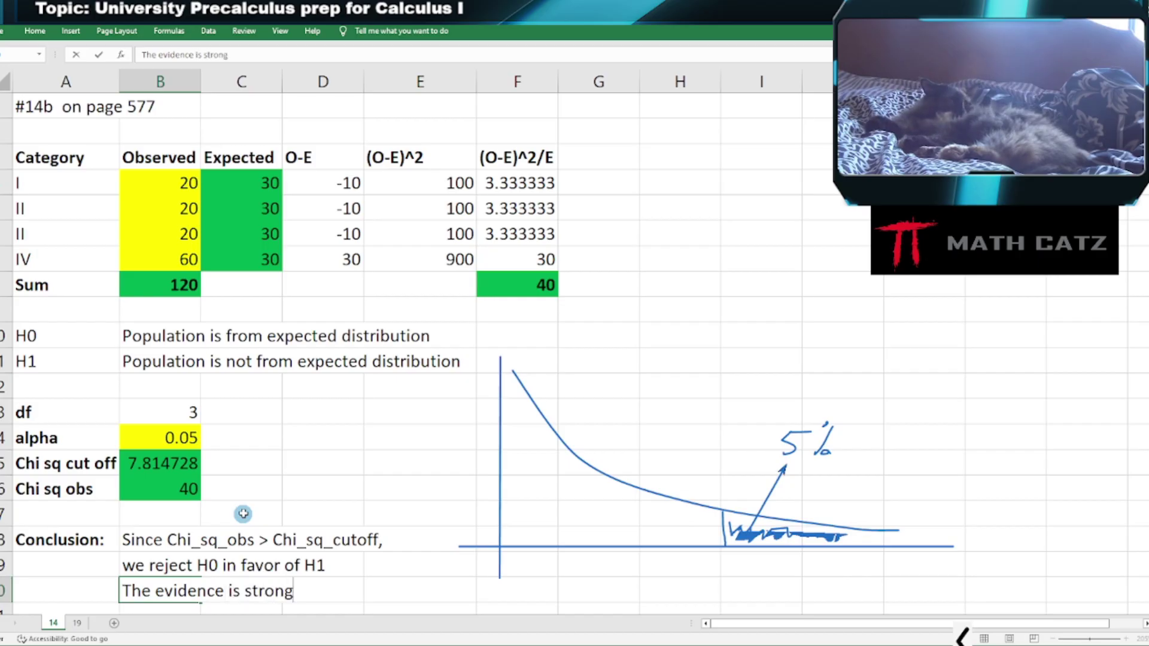
pyautogui.write(' enough to sugg')
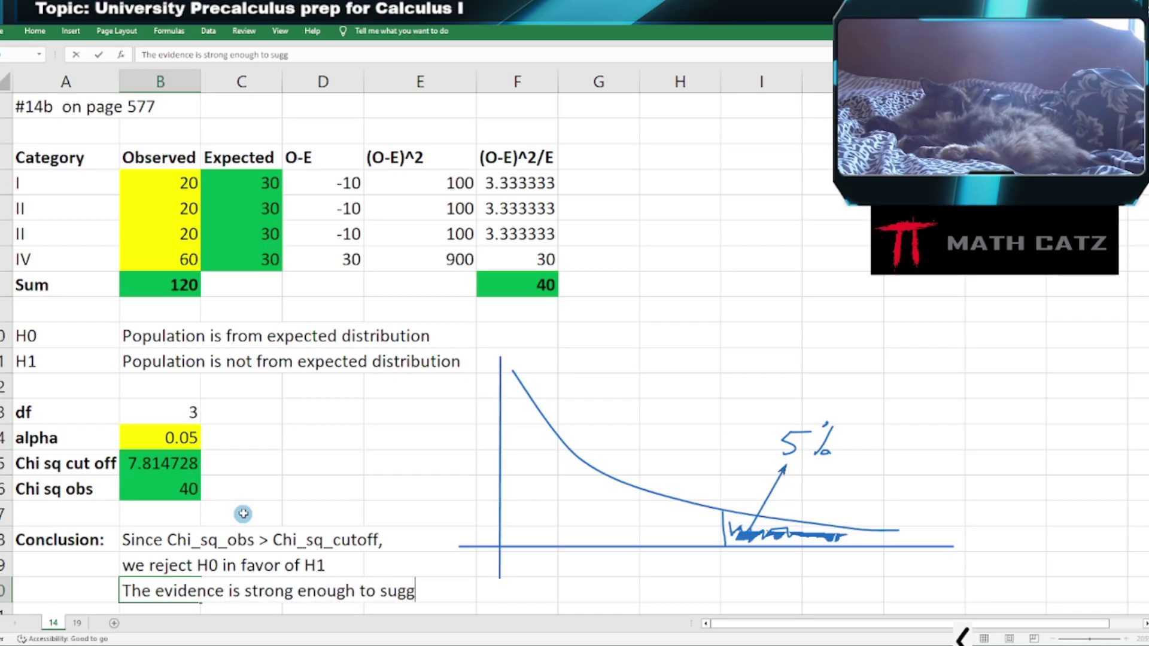
pyautogui.write('est that ')
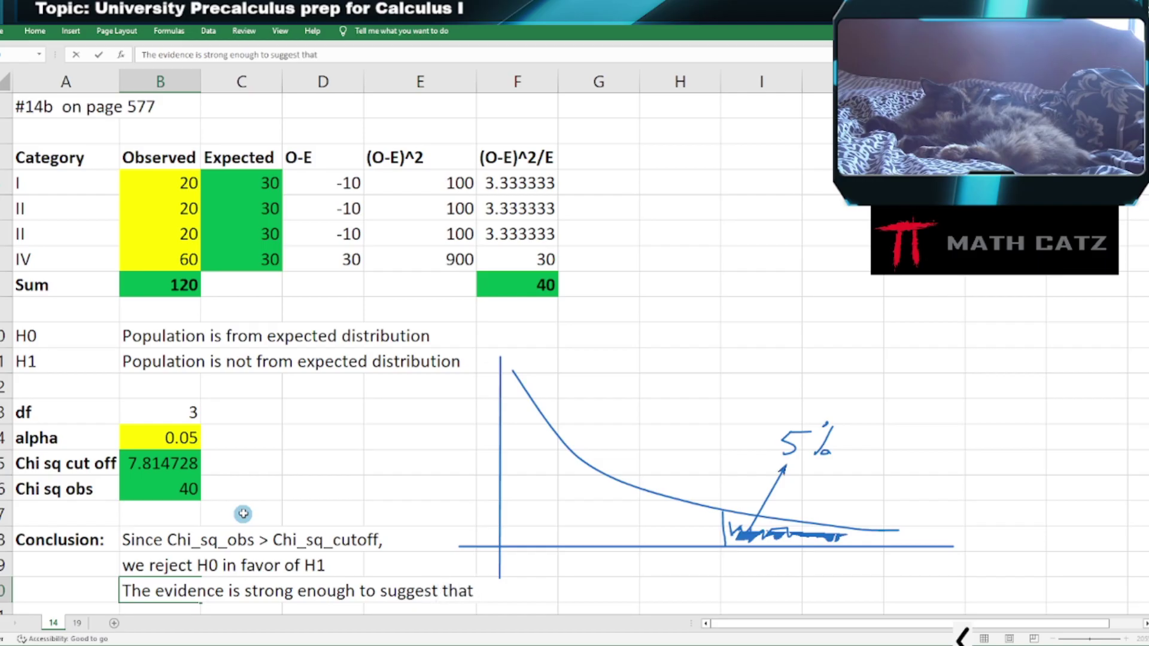
pyautogui.write('the observed')
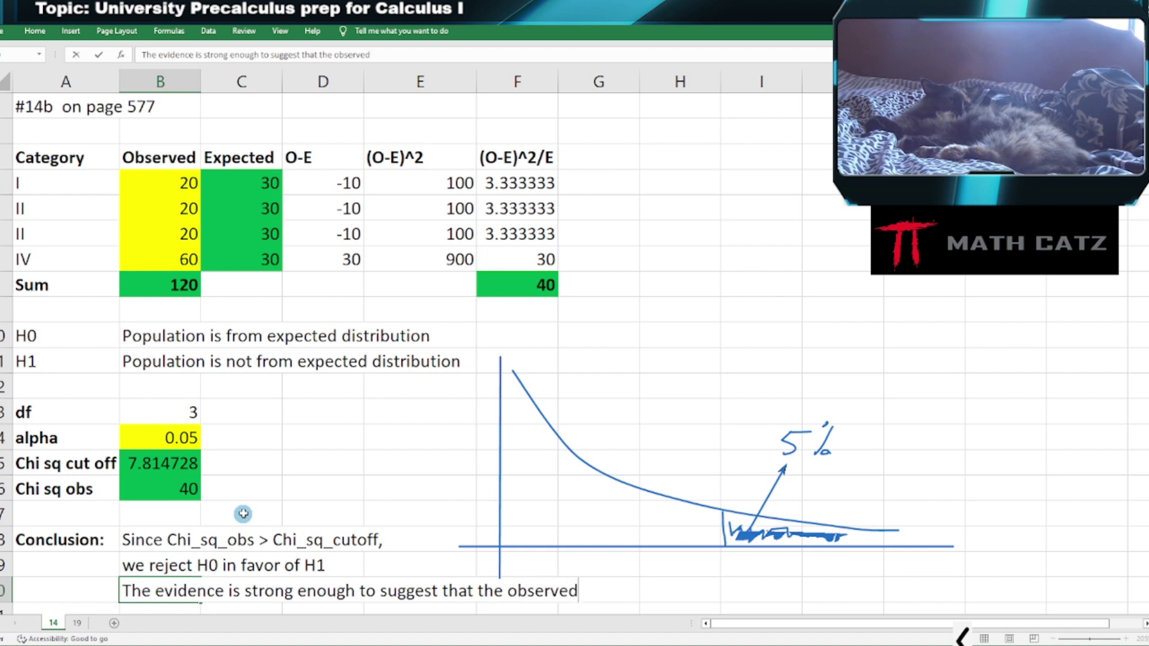
pyautogui.write(' scor')
pyautogui.write('e')
pyautogui.press('BackSpace')
pyautogui.press('BackSpace')
pyautogui.press('BackSpace')
pyautogui.press('BackSpace')
pyautogui.press('BackSpace')
pyautogui.press('BackSpace')
pyautogui.press('BackSpace')
pyautogui.press('BackSpace')
pyautogui.press('BackSpace')
pyautogui.press('BackSpace')
pyautogui.press('BackSpace')
pyautogui.press('BackSpace')
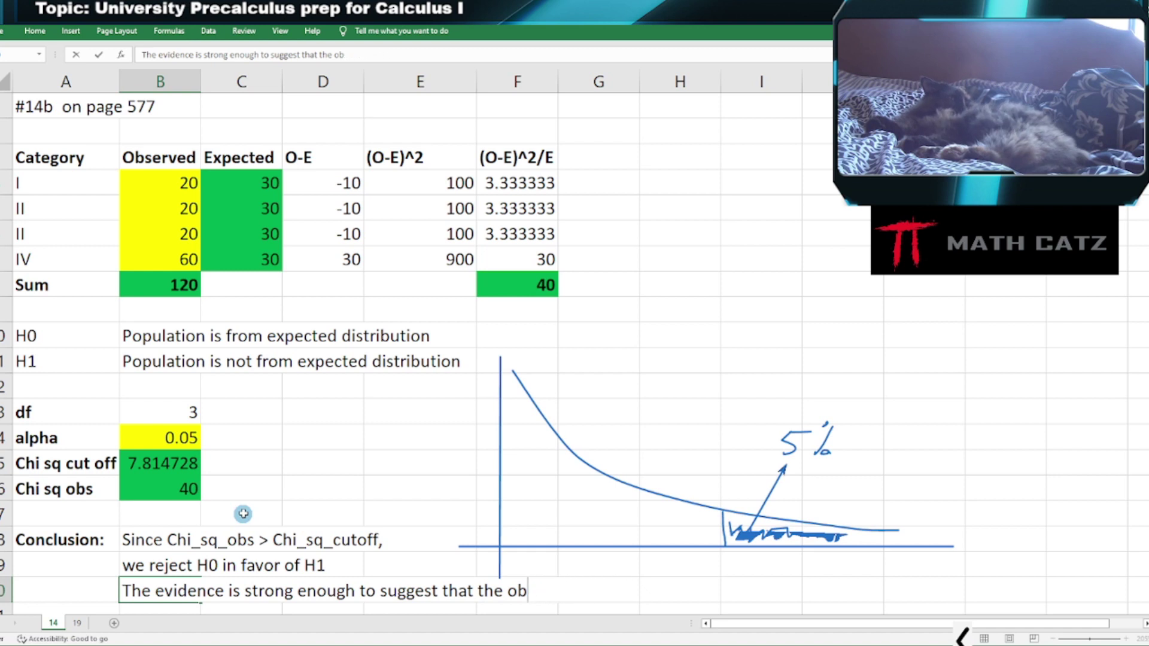
pyautogui.press('BackSpace')
pyautogui.press('BackSpace')
pyautogui.write('sampe')
pyautogui.press('BackSpace')
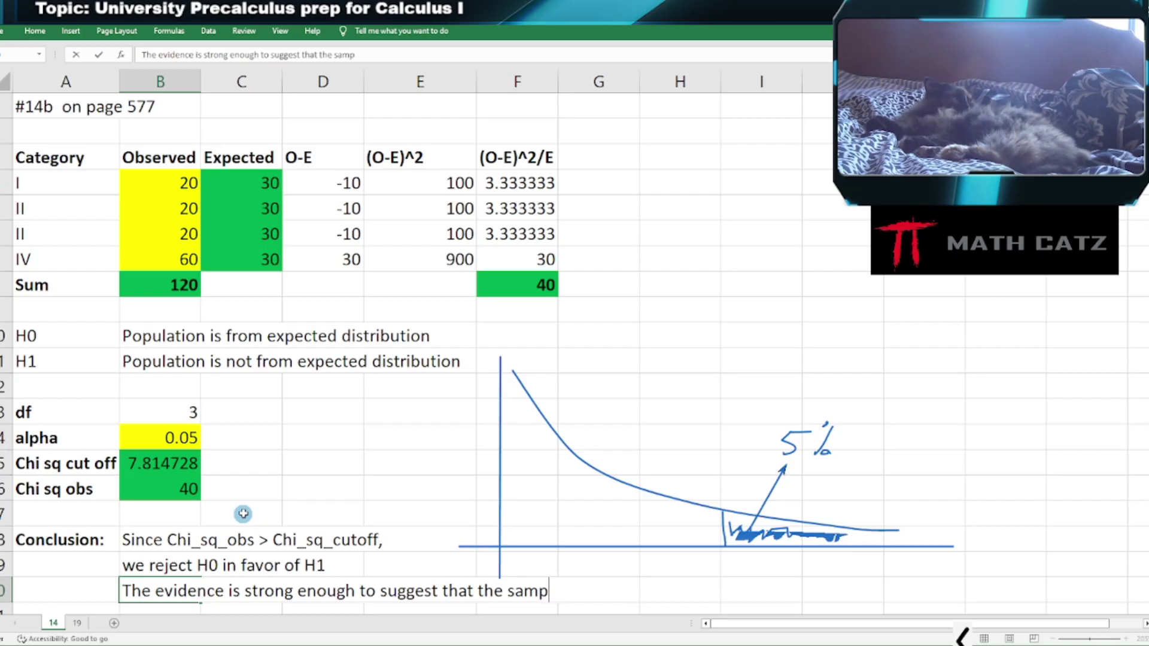
pyautogui.write('le does not ')
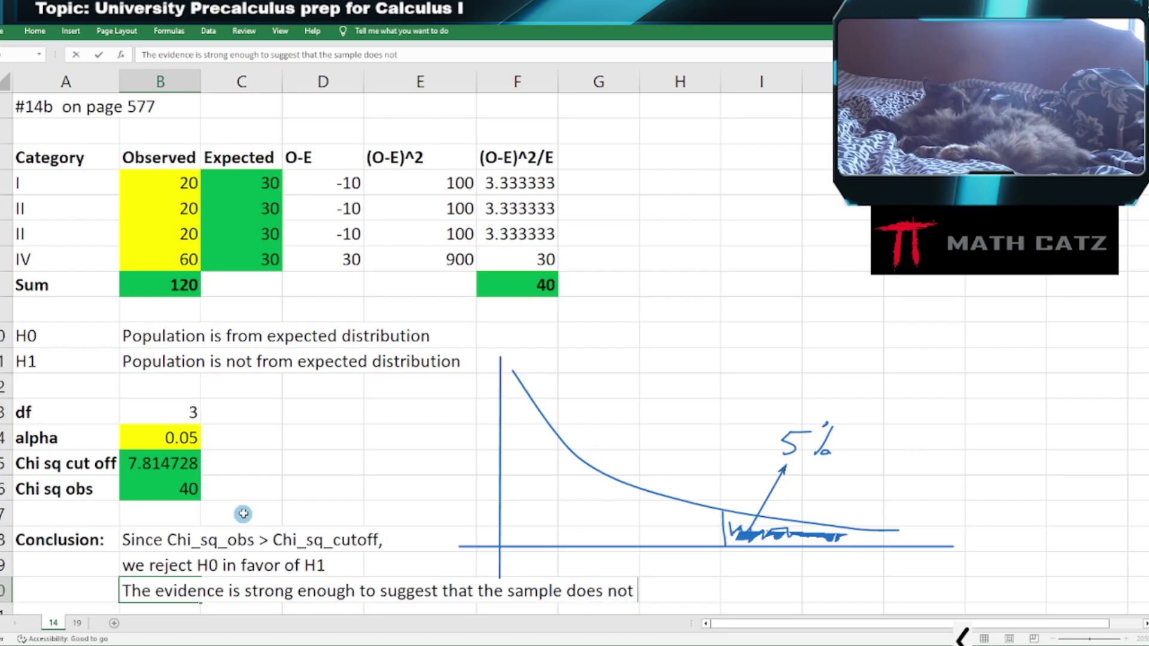
pyautogui.write('come from a ')
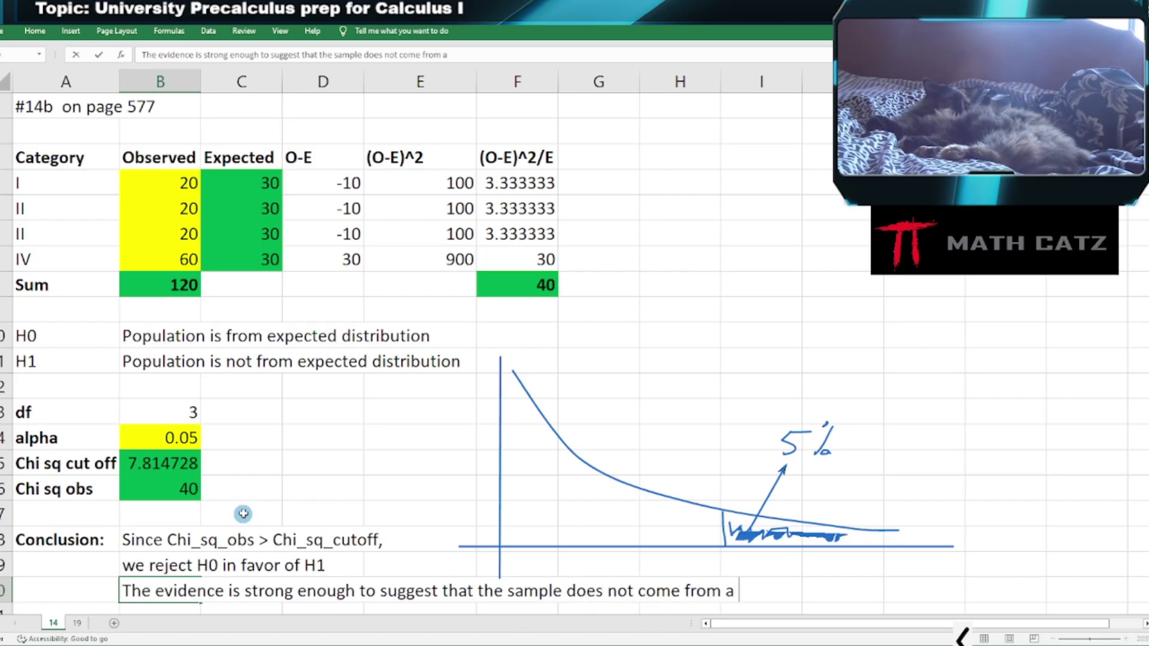
pyautogui.write('uniform distribution.')
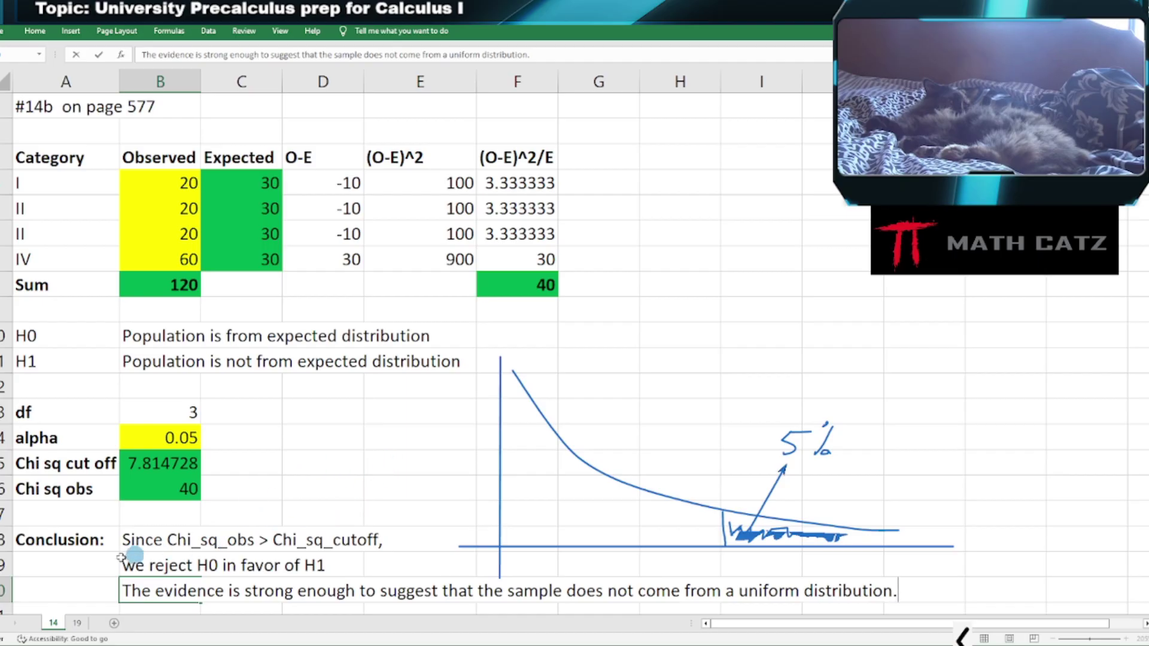
pyautogui.moveTo(128, 544); pyautogui.dragTo(128, 565)
pyautogui.click(126, 590)
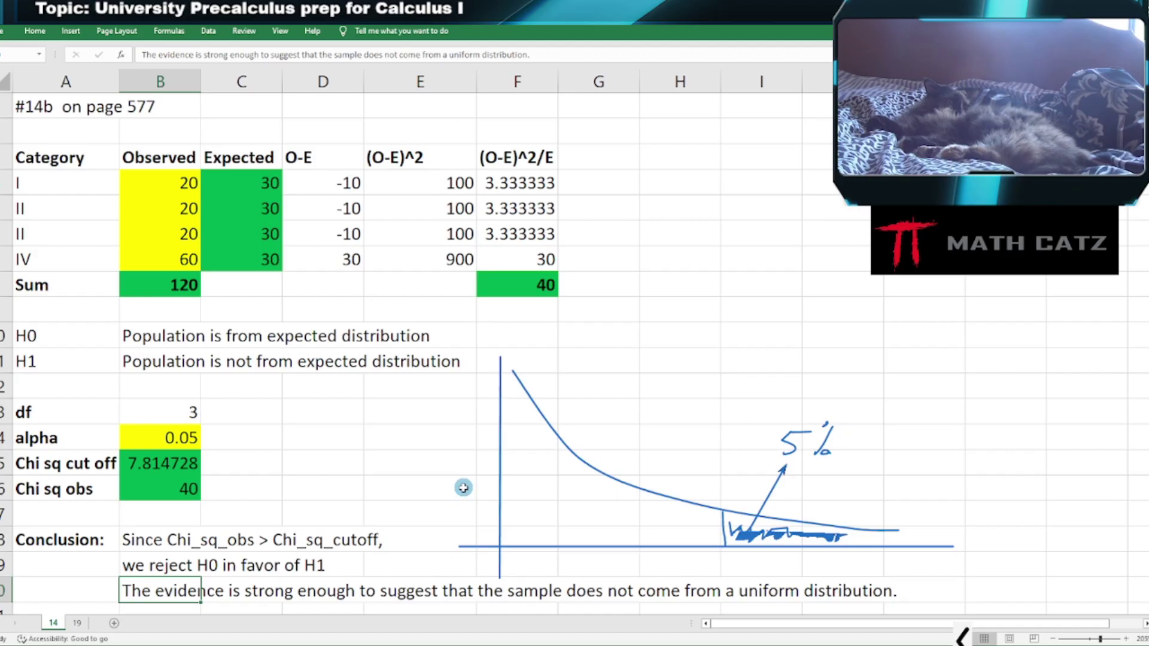
# Clear the hand-drawn chi-square sketch from the screen and open worksheet 19.
pyautogui.press('Escape')
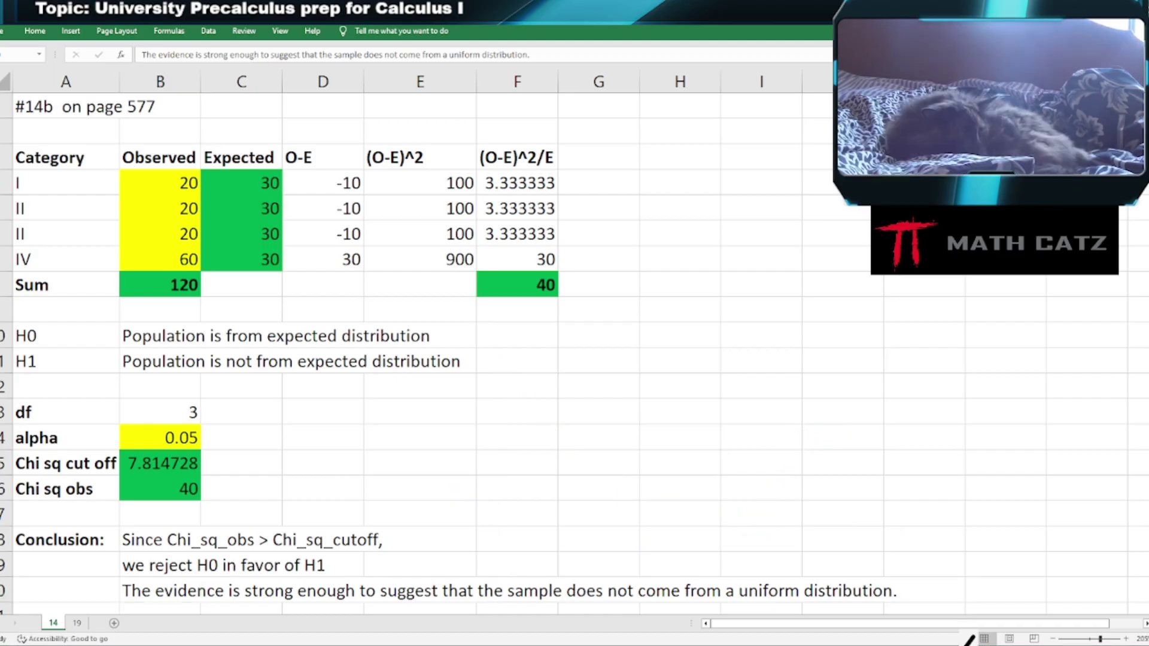
pyautogui.click(76, 623)
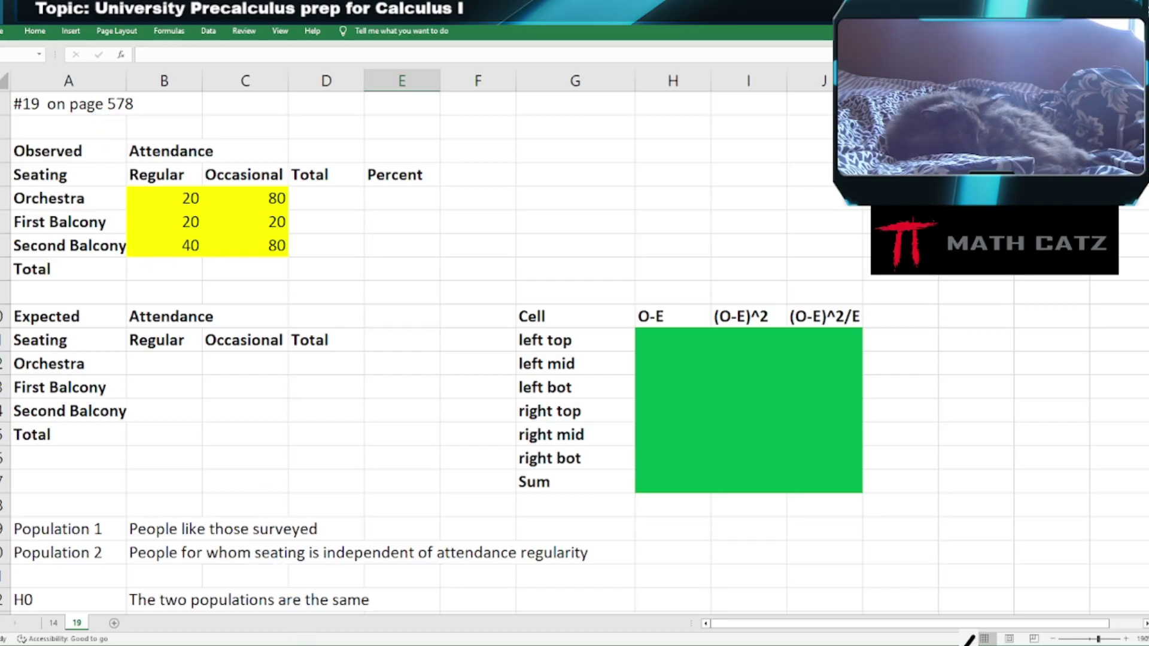
# Switch to the textbook PDF, go to page 578 and place its window in reduced size over the worksheet.
pyautogui.hotkey('alt', 'Tab')
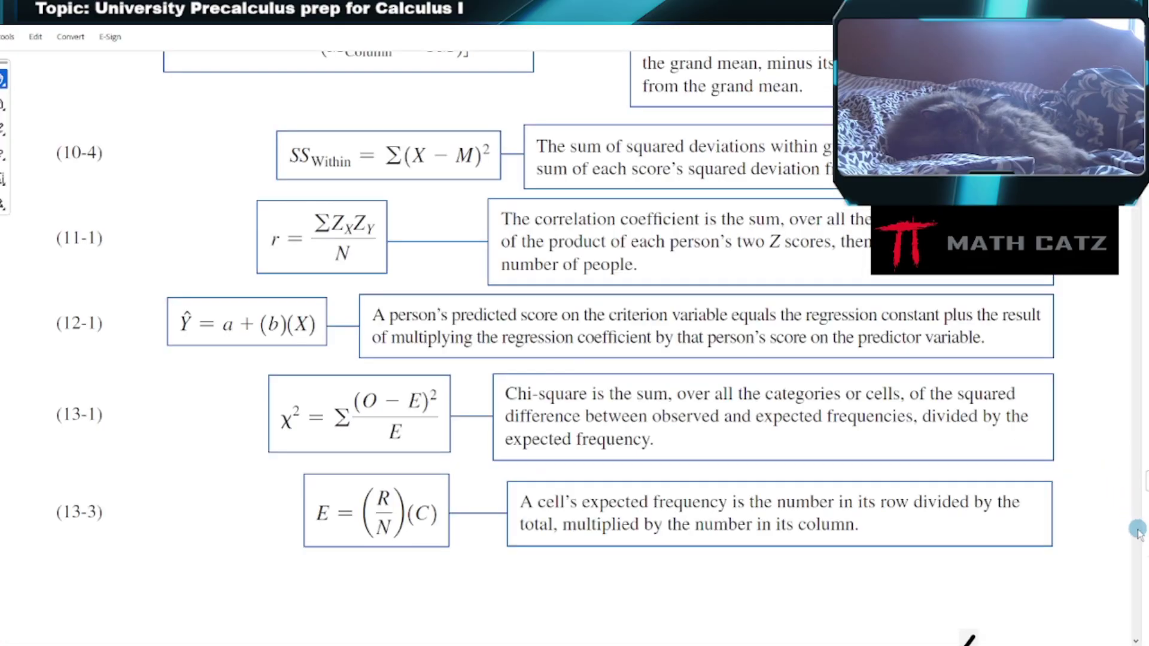
pyautogui.click(1114, 482)
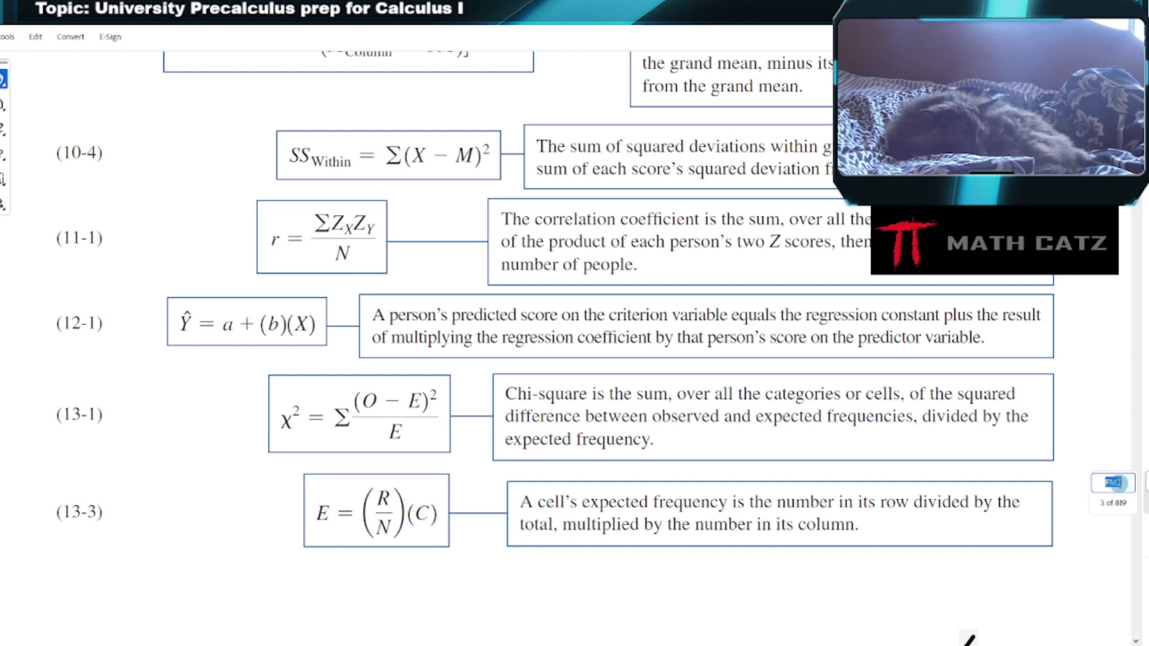
pyautogui.write('578')
pyautogui.press('Return')
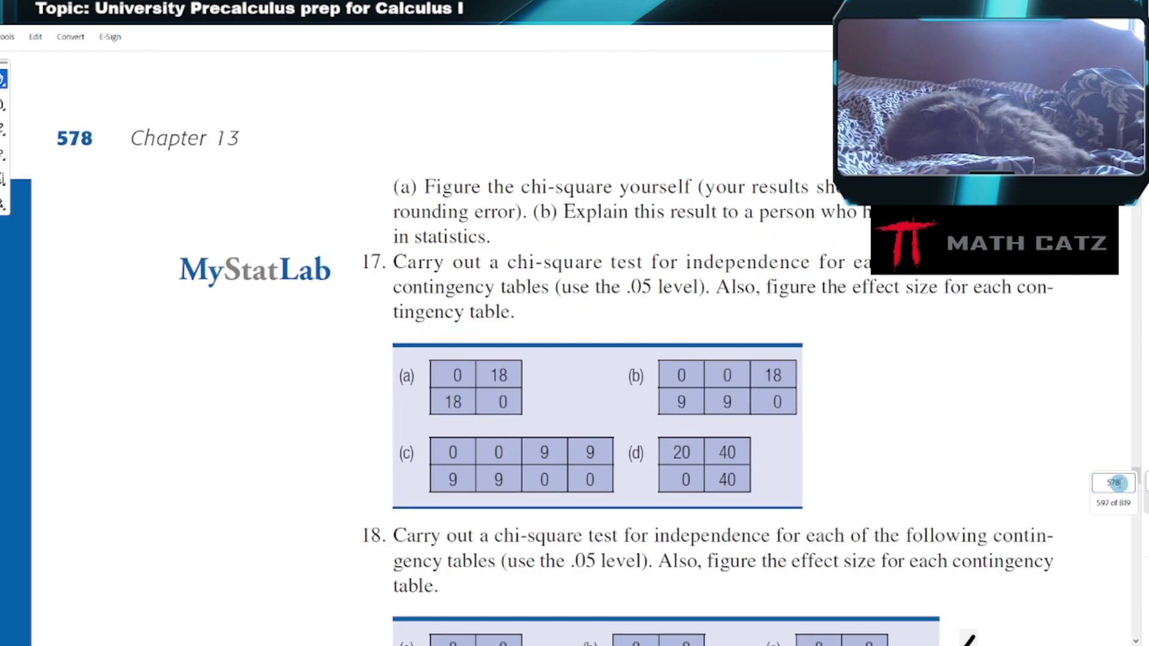
pyautogui.moveTo(371, 12); pyautogui.dragTo(422, 27)
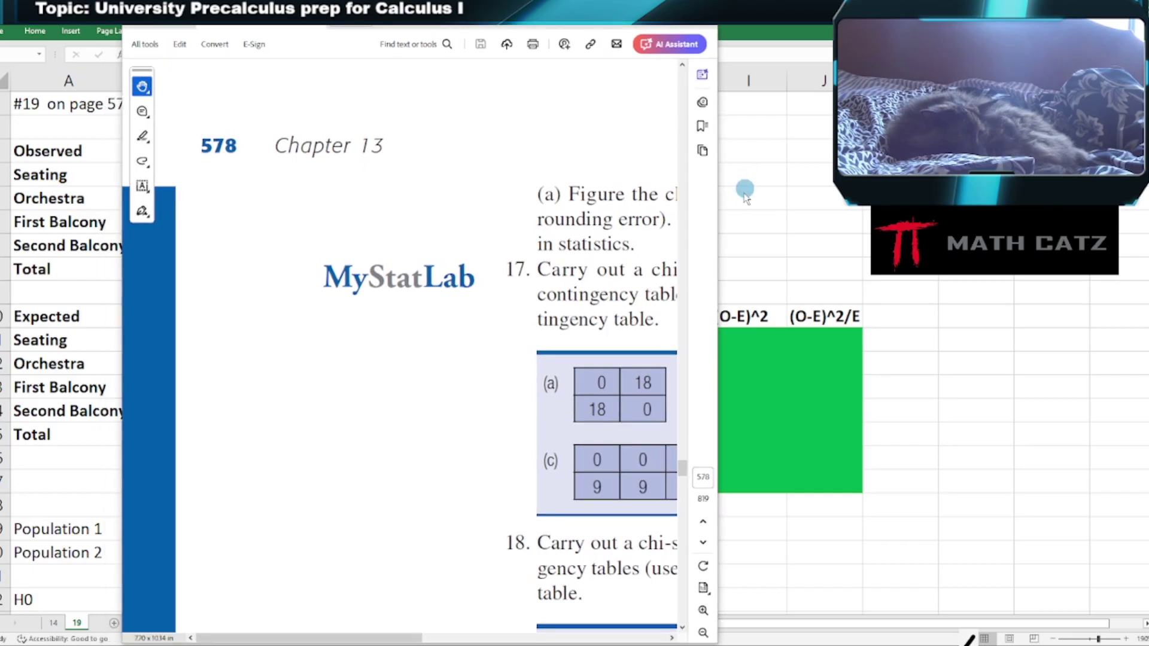
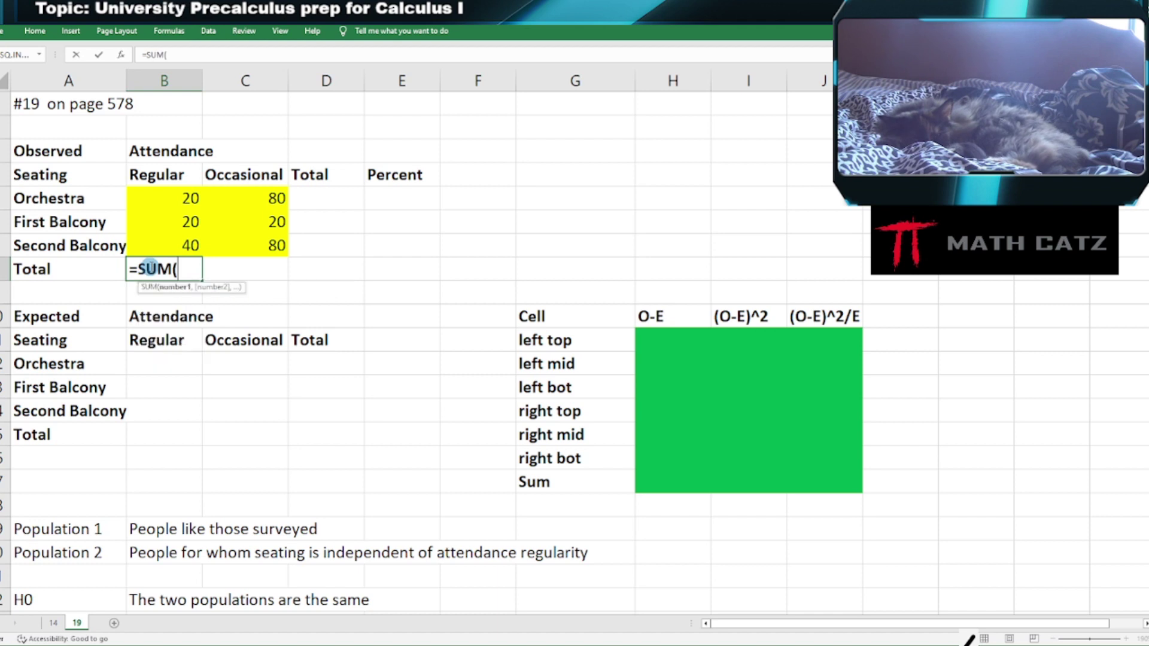
# Total the observed Regular column in B8 with =SUM(B5:B7) and copy the formula to the Occasional total in C8.
pyautogui.moveTo(180, 190); pyautogui.dragTo(193, 244)
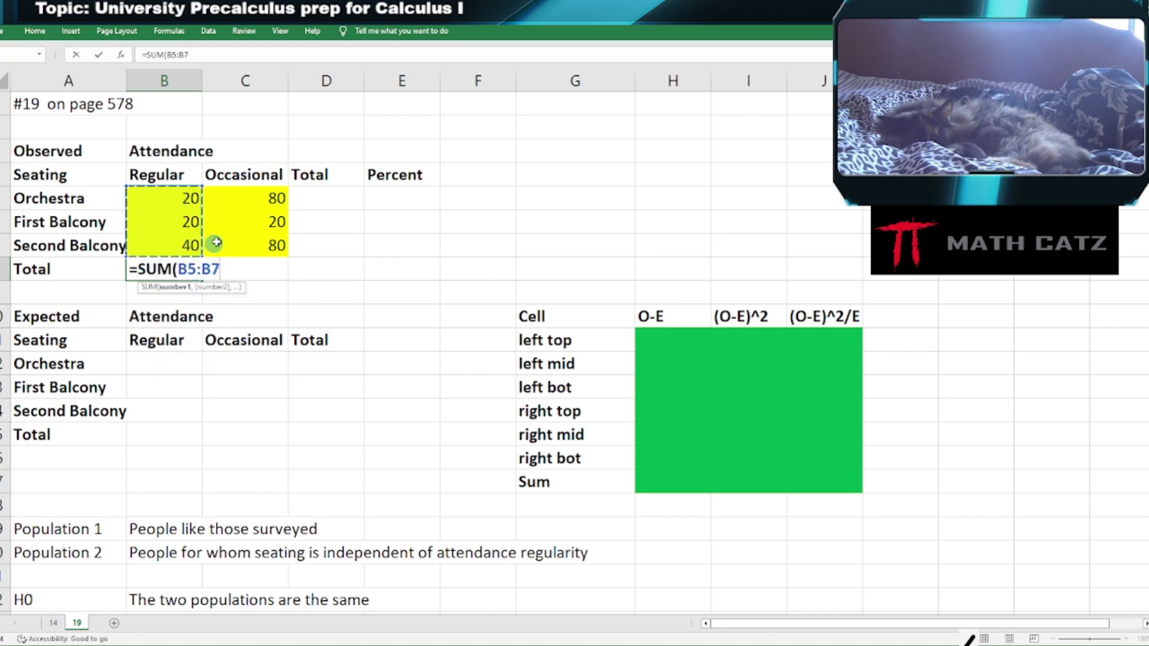
pyautogui.write(')')
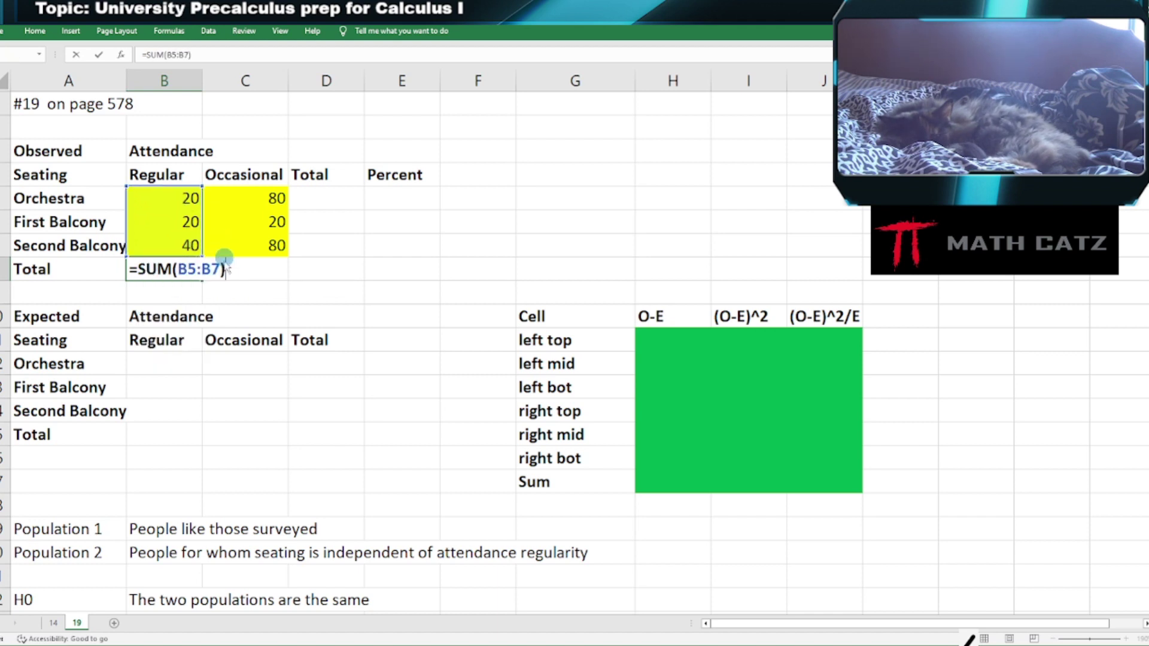
pyautogui.press('Return')
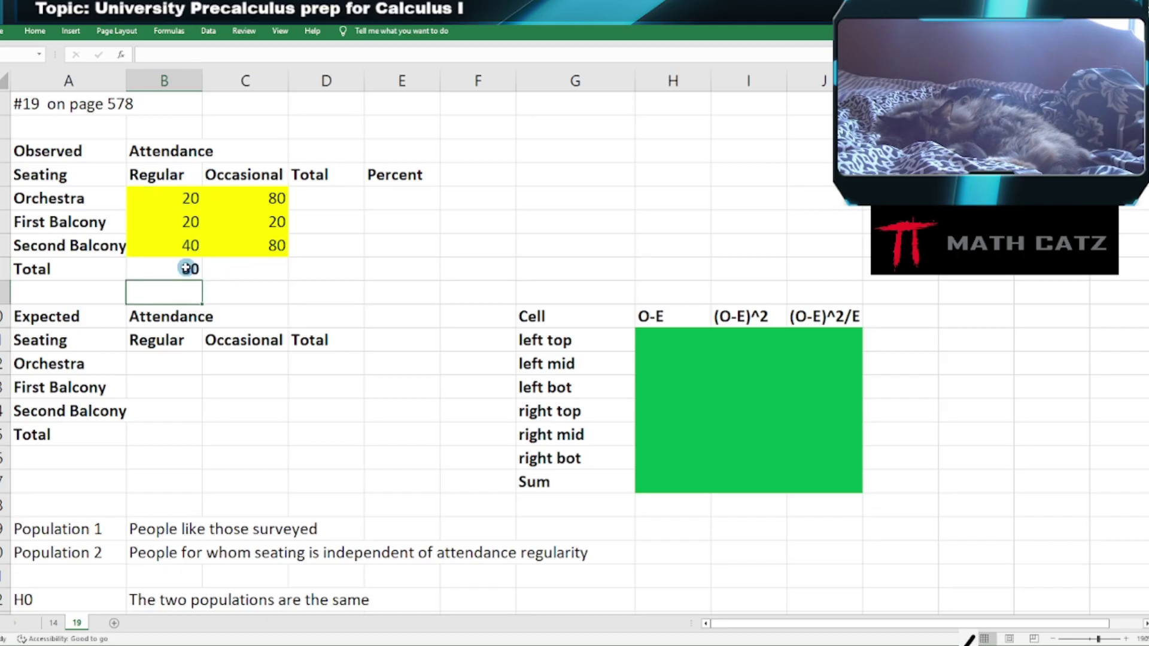
pyautogui.click(199, 273)
pyautogui.moveTo(203, 281); pyautogui.dragTo(285, 282)
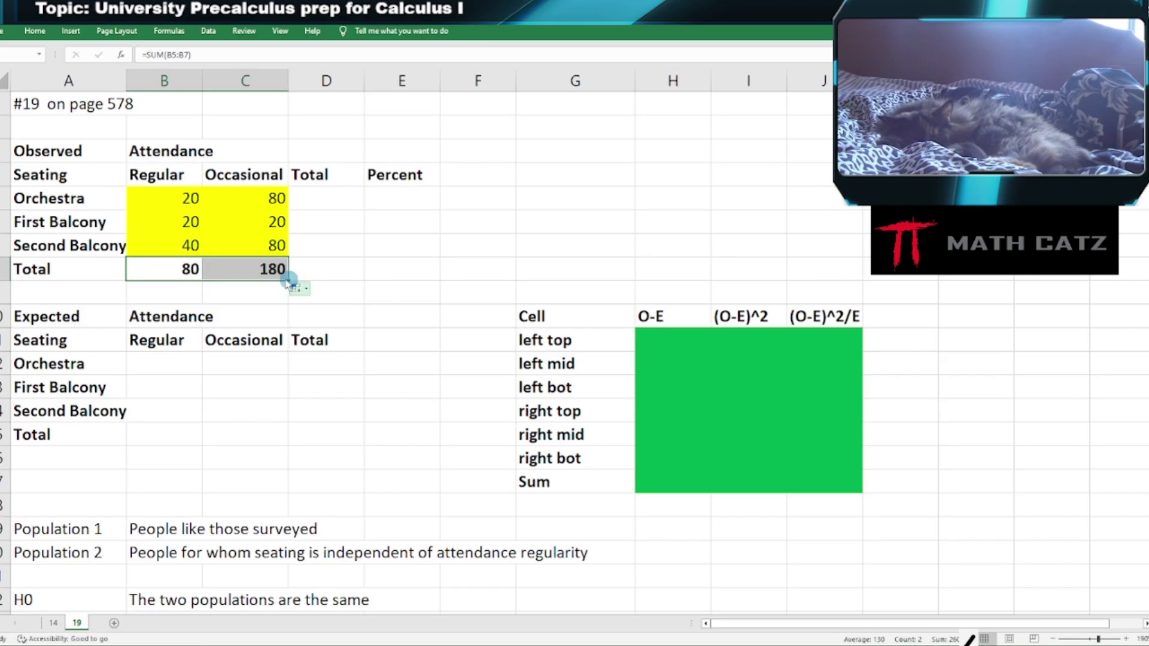
pyautogui.click(263, 272)
pyautogui.doubleClick(263, 272)
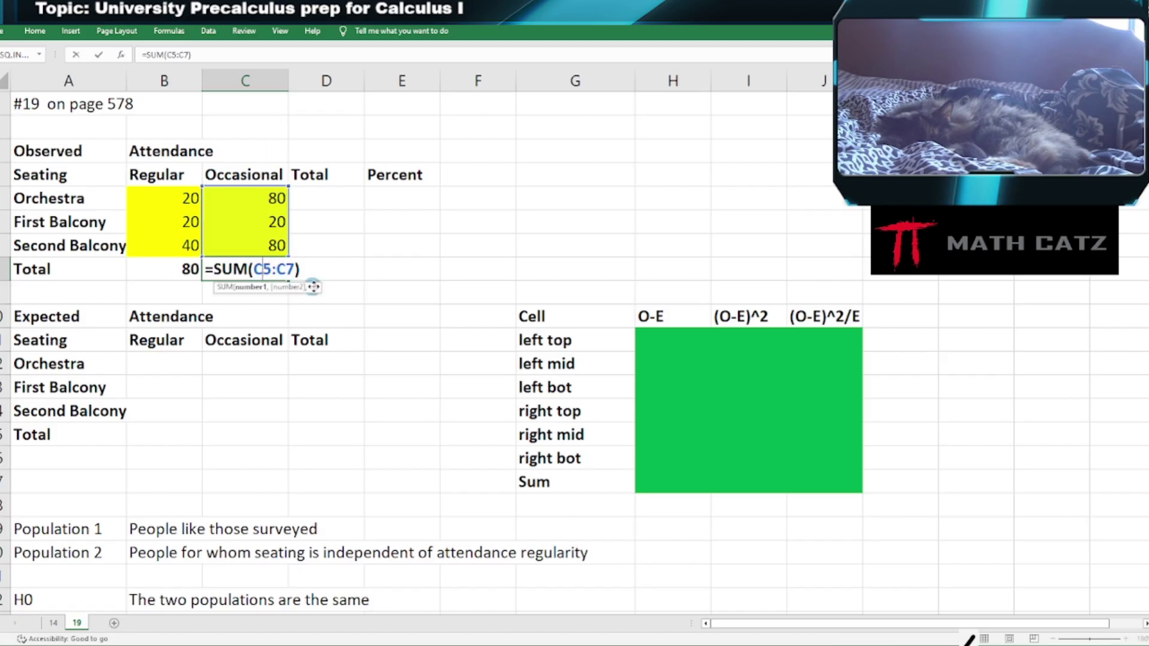
pyautogui.press('Escape')
# Total the observed Orchestra row in D5 with =SUM(B5:C5) and copy the formula down through the Second Balcony row.
pyautogui.click(330, 192)
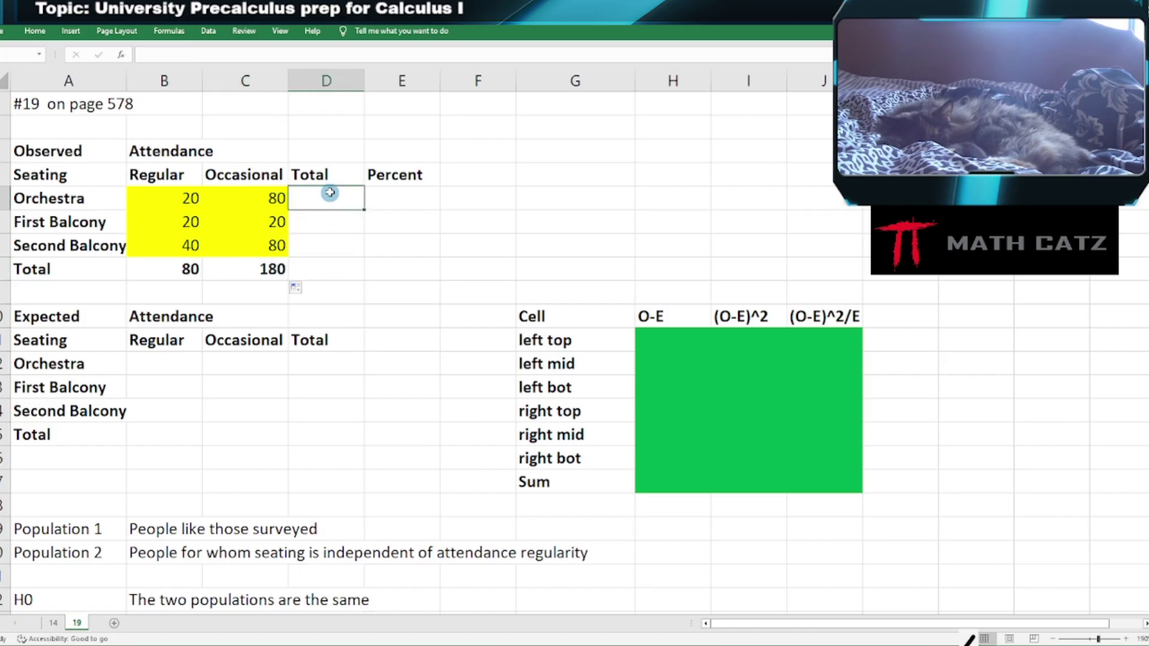
pyautogui.write('=')
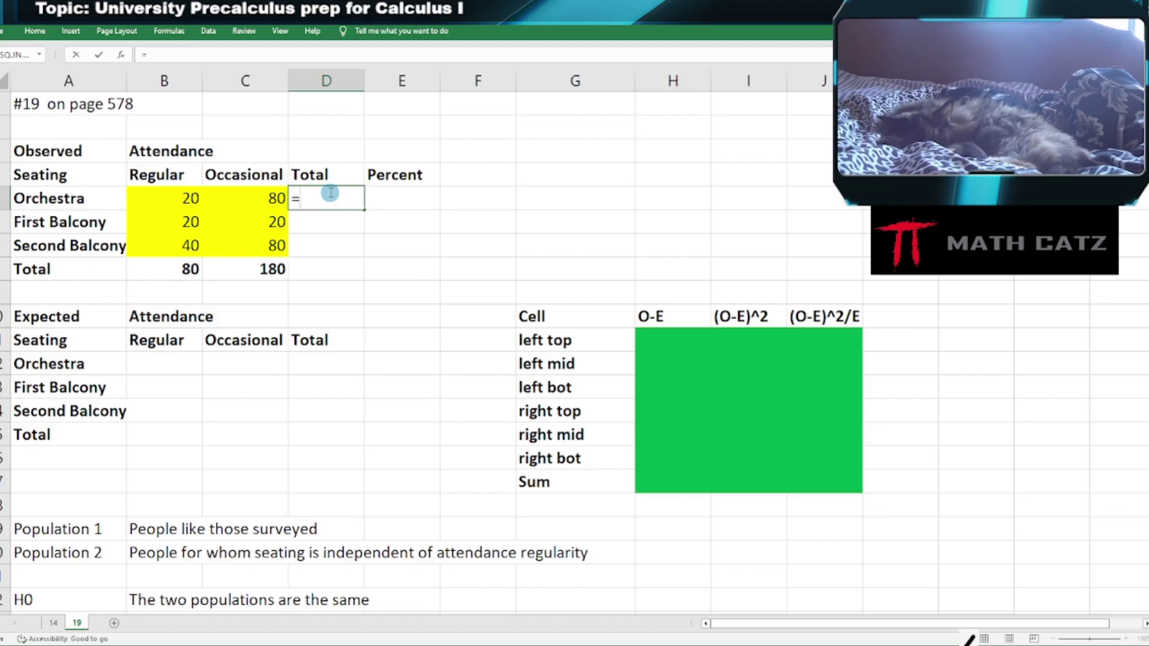
pyautogui.write('SUM(')
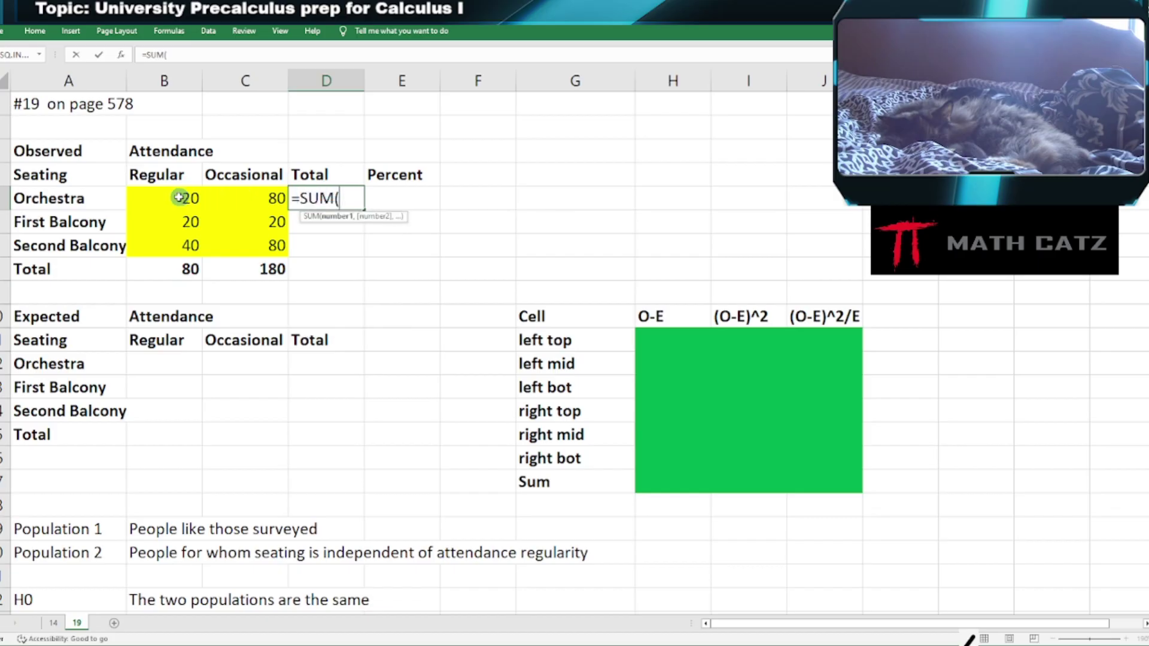
pyautogui.moveTo(155, 198); pyautogui.dragTo(230, 197)
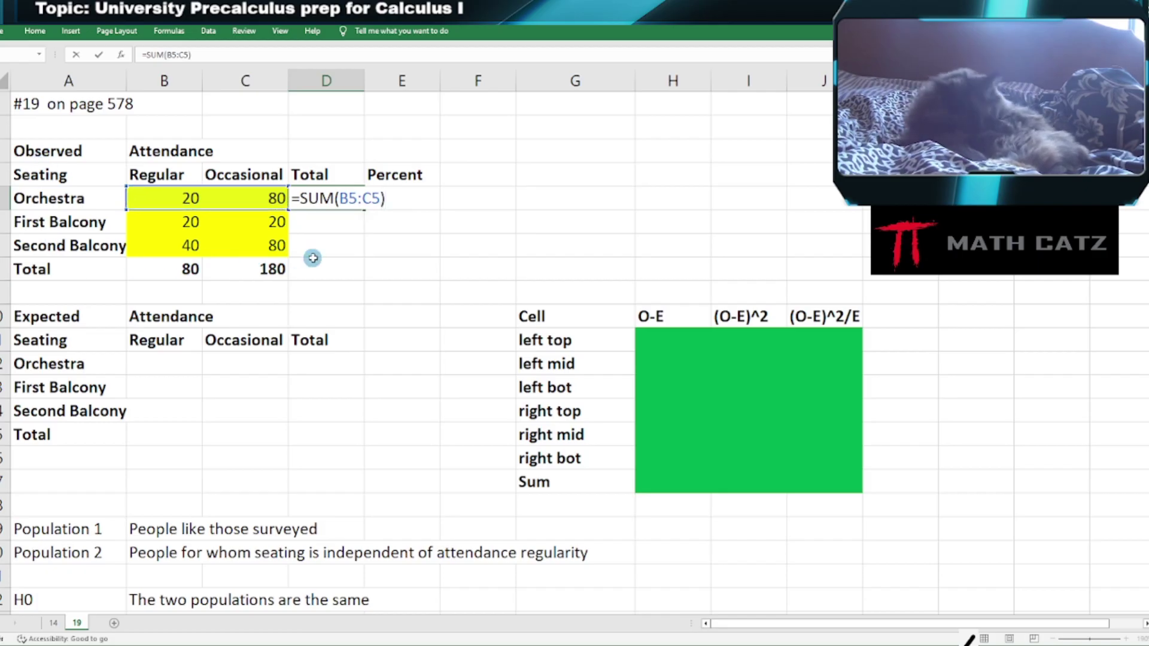
pyautogui.press('Return')
pyautogui.click(341, 197)
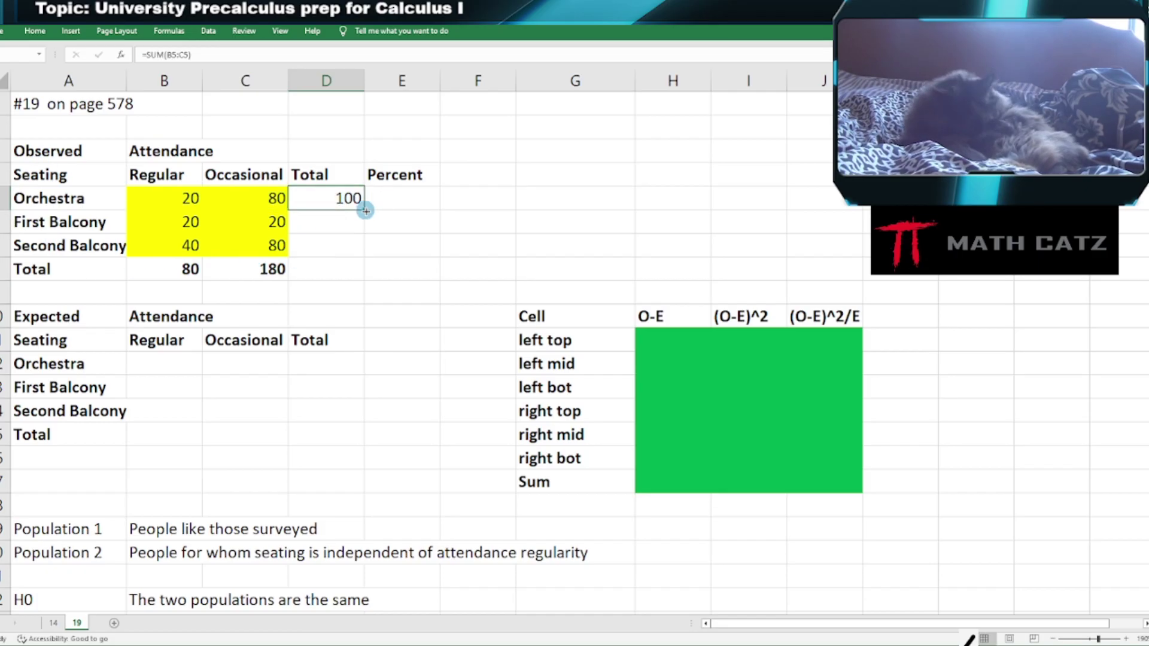
pyautogui.moveTo(365, 210); pyautogui.dragTo(364, 252)
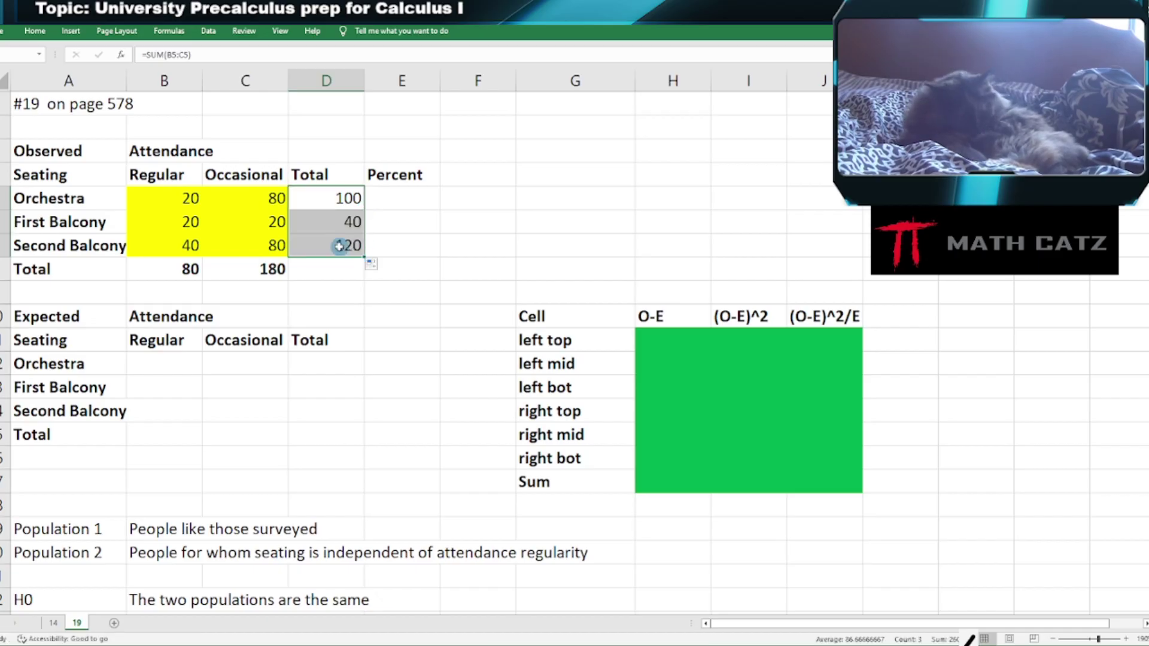
pyautogui.doubleClick(338, 246)
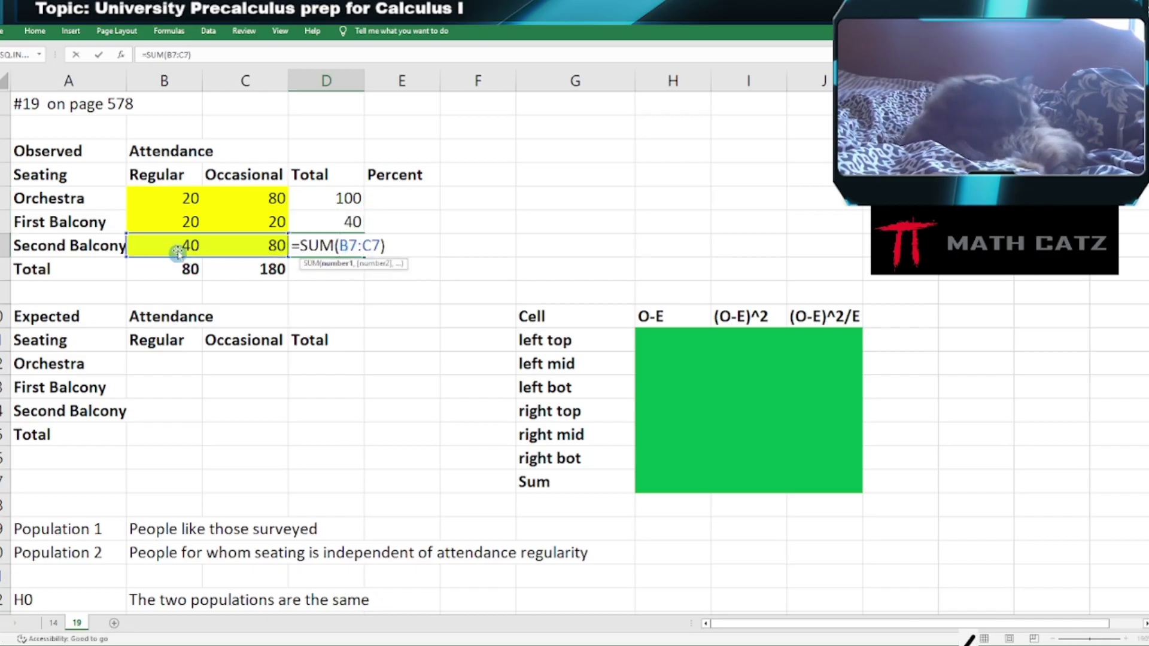
pyautogui.press('Escape')
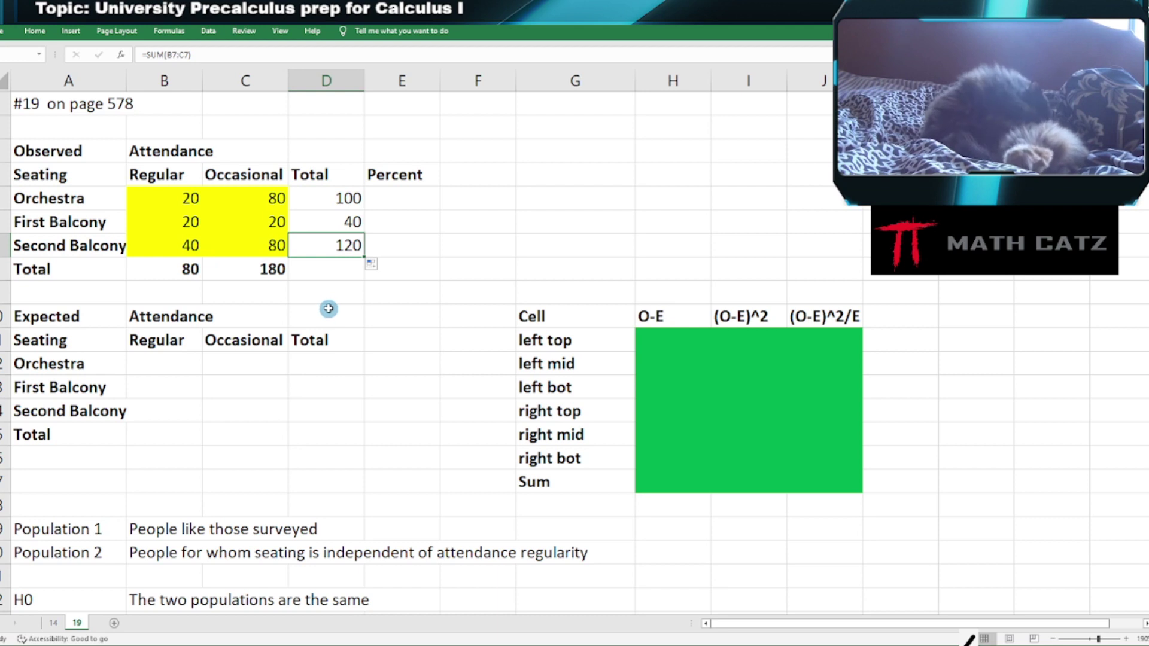
# Copy the Occasional column total formula from C8 into D8 to produce the observed table's grand total.
pyautogui.click(331, 268)
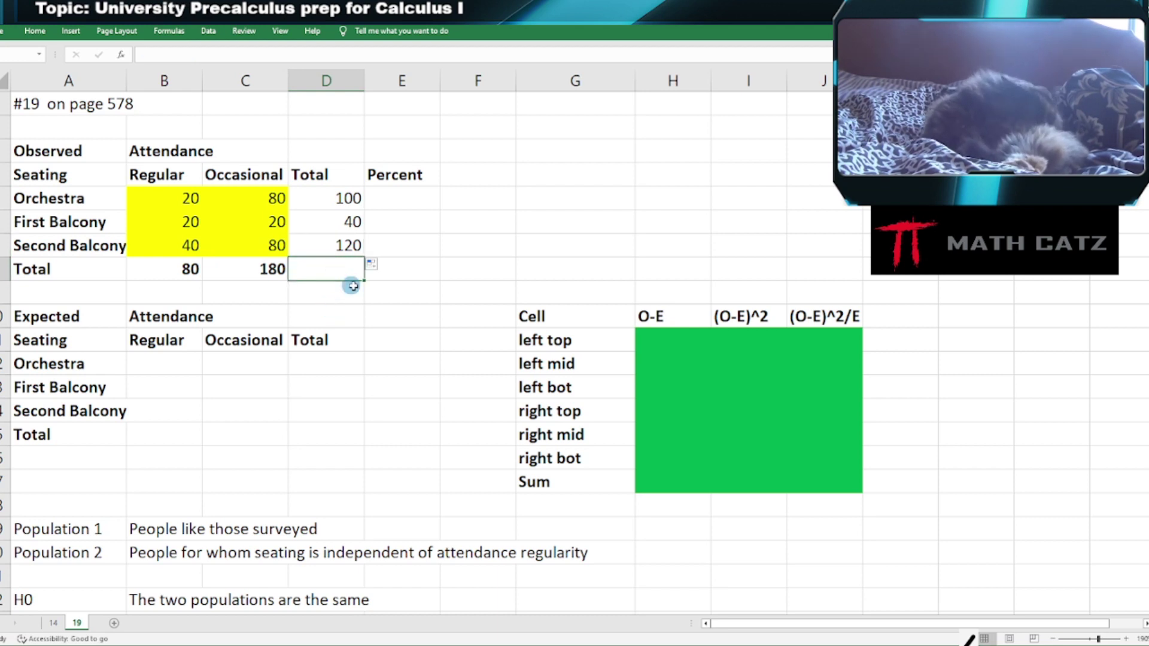
pyautogui.click(267, 267)
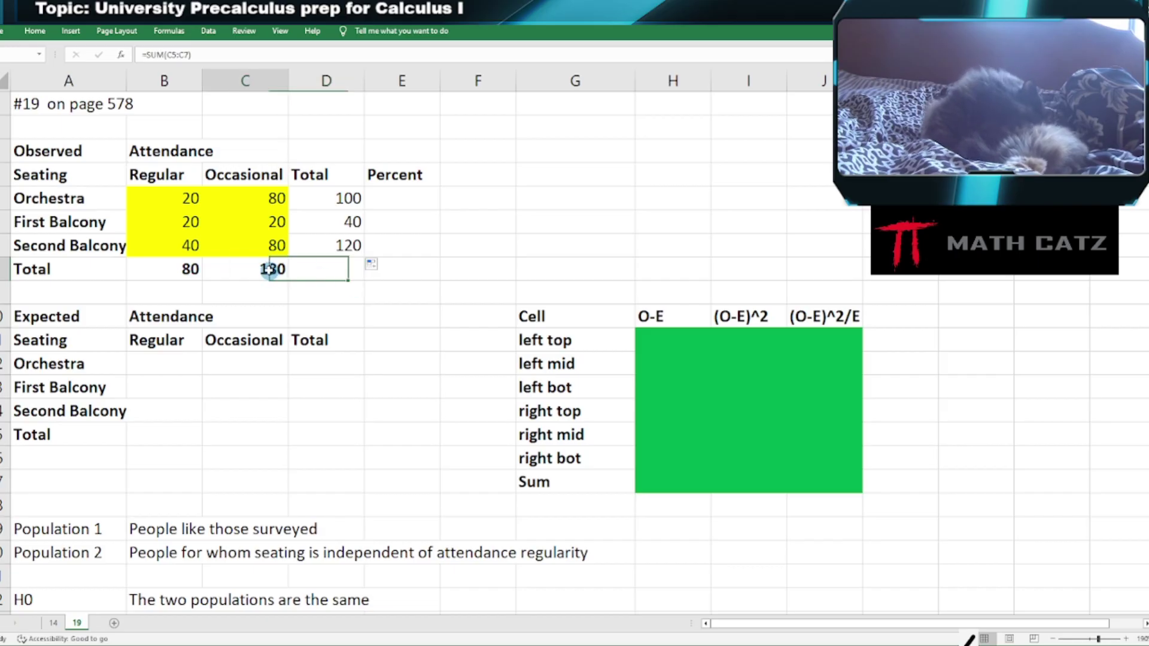
pyautogui.moveTo(288, 281); pyautogui.dragTo(334, 287)
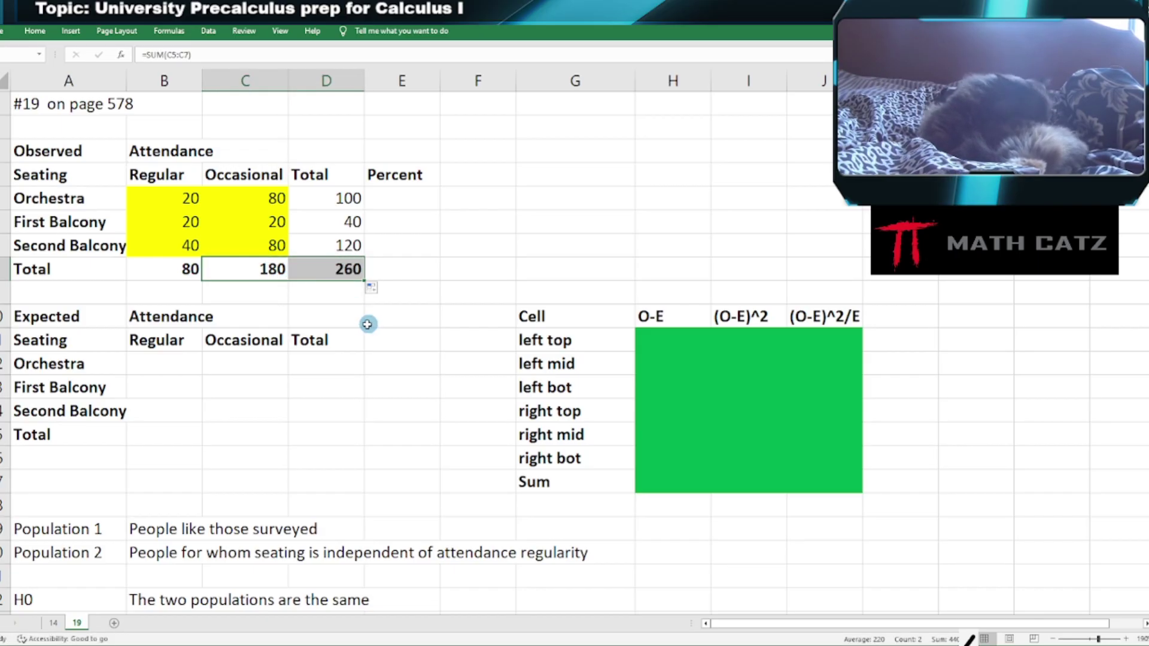
pyautogui.click(408, 300)
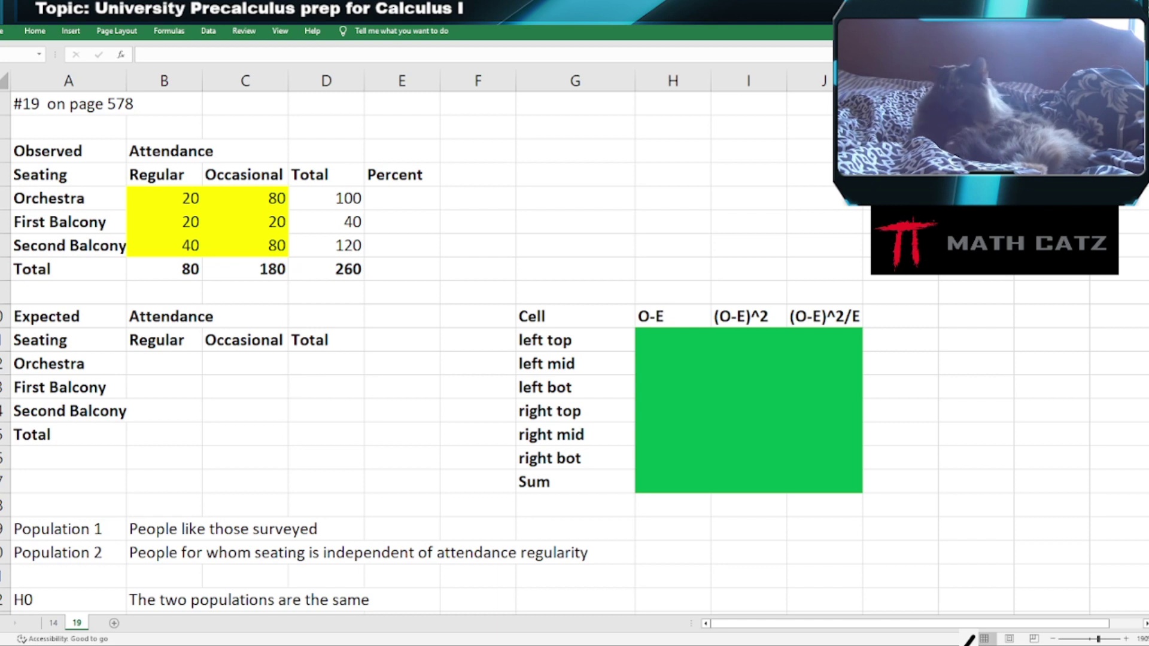
pyautogui.click(401, 201)
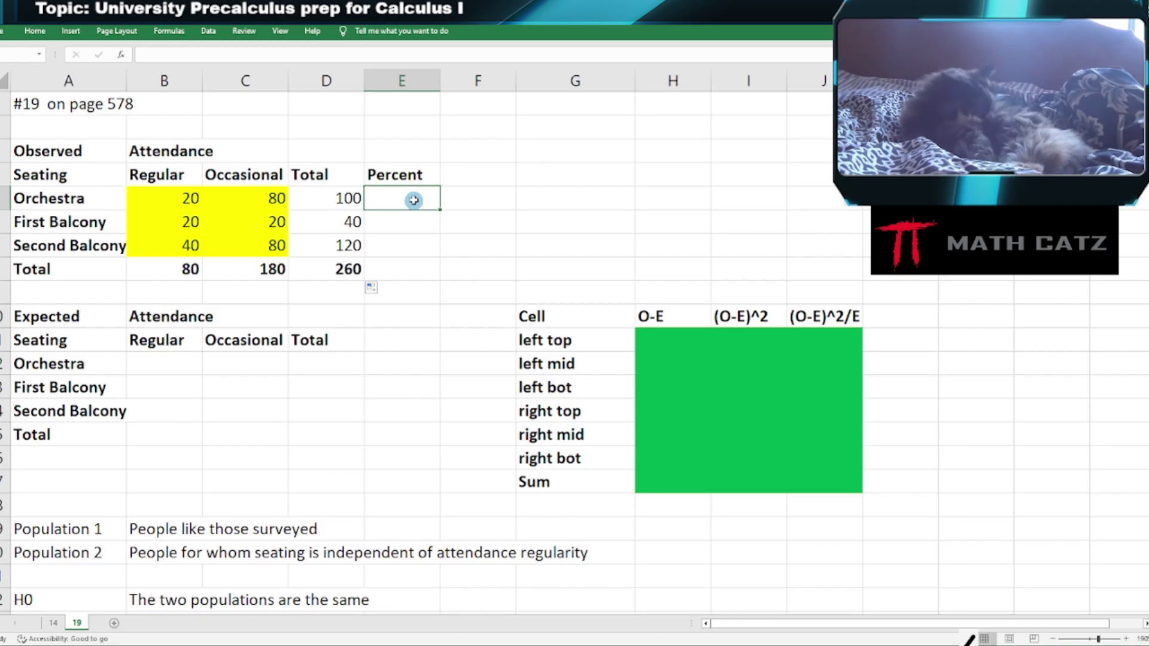
pyautogui.write('=')
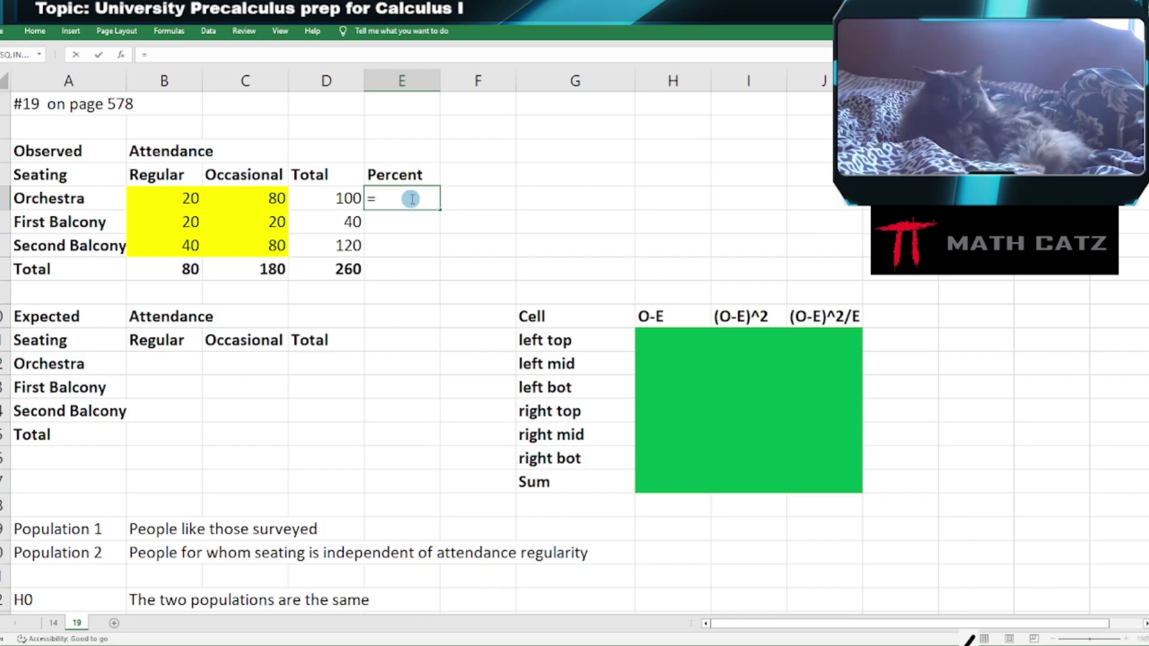
pyautogui.press('Escape')
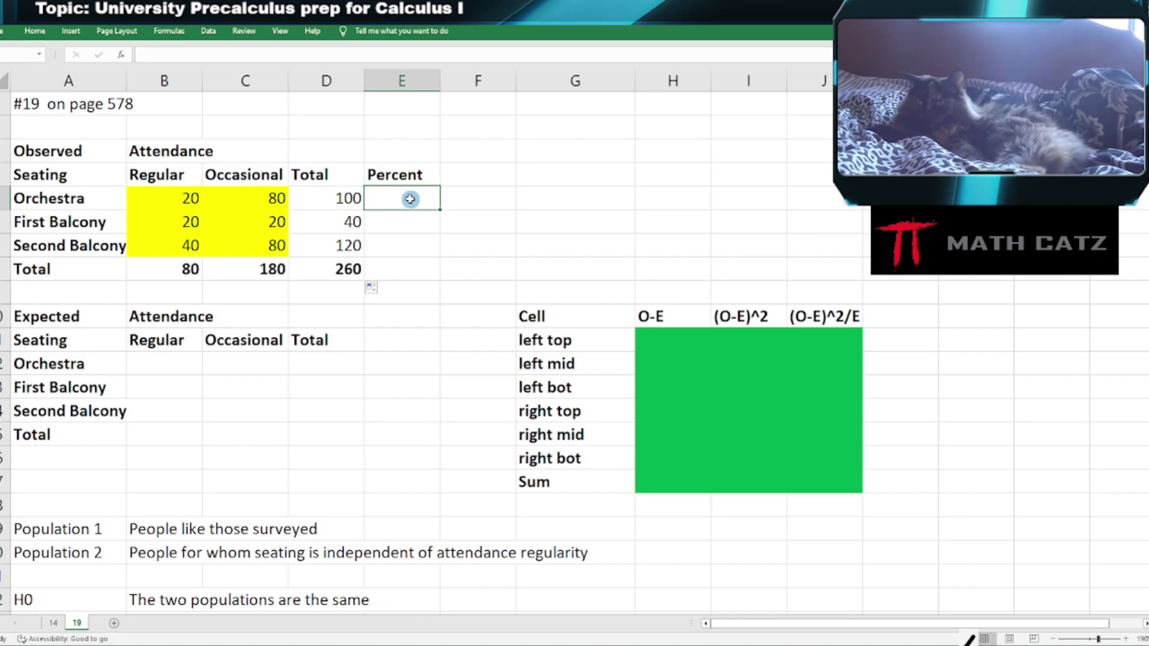
pyautogui.rightClick(410, 199)
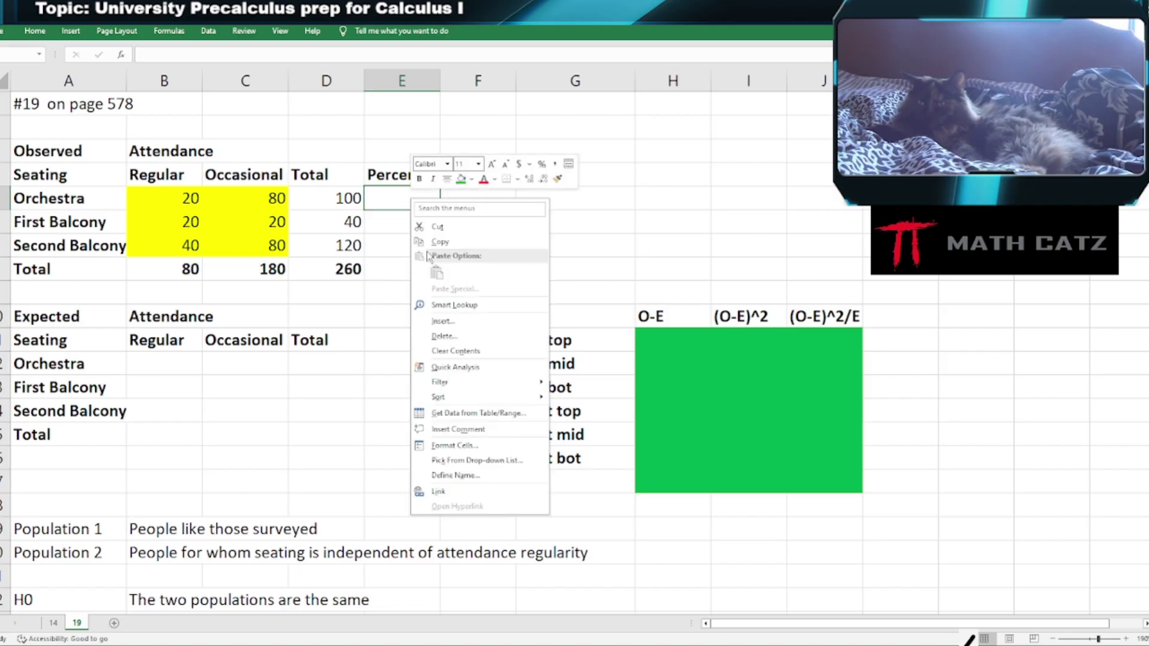
pyautogui.click(398, 199)
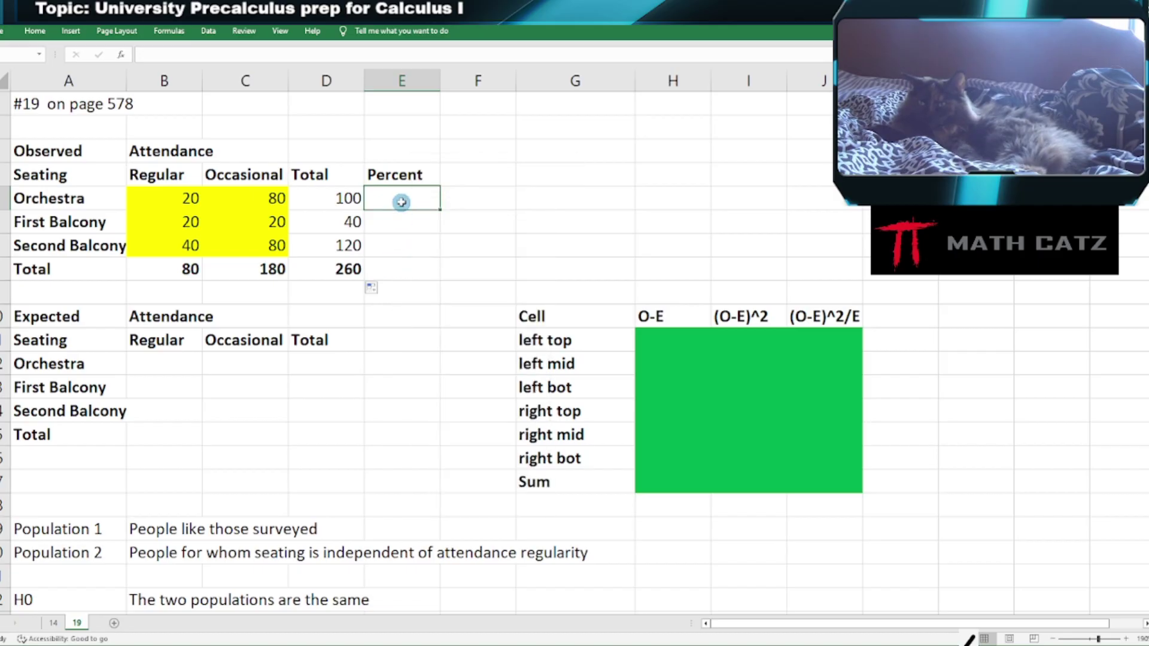
# Format the observed table's Percent cells E5:E8 as Number with two decimal places.
pyautogui.moveTo(397, 198); pyautogui.dragTo(397, 270)
pyautogui.rightClick(402, 244)
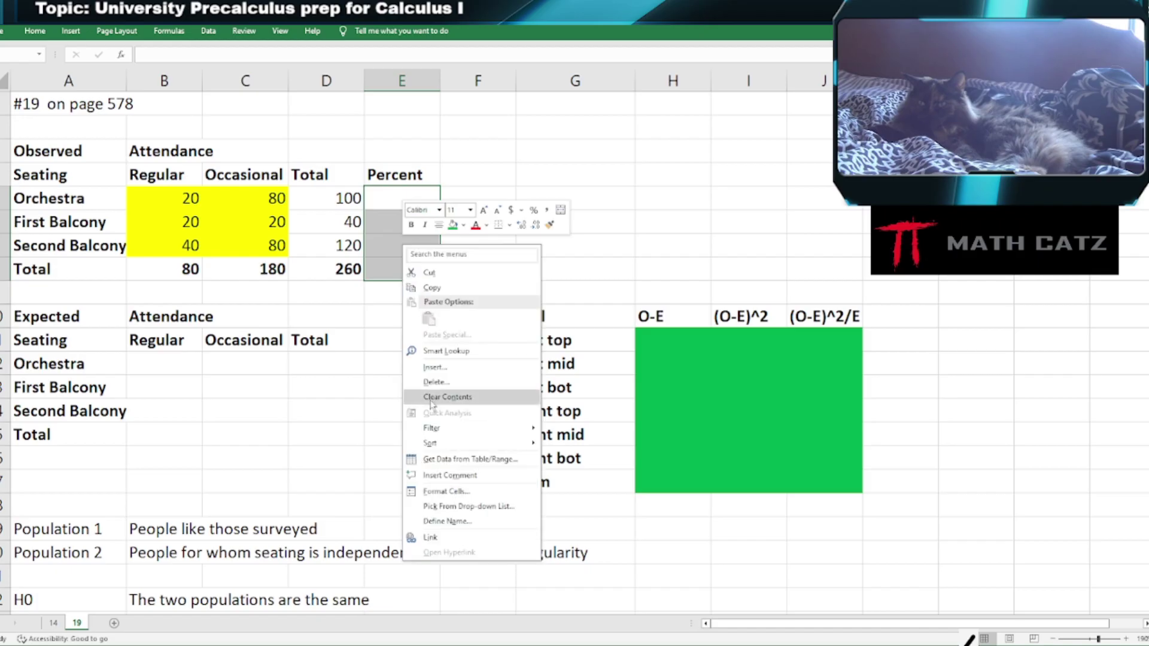
pyautogui.click(443, 491)
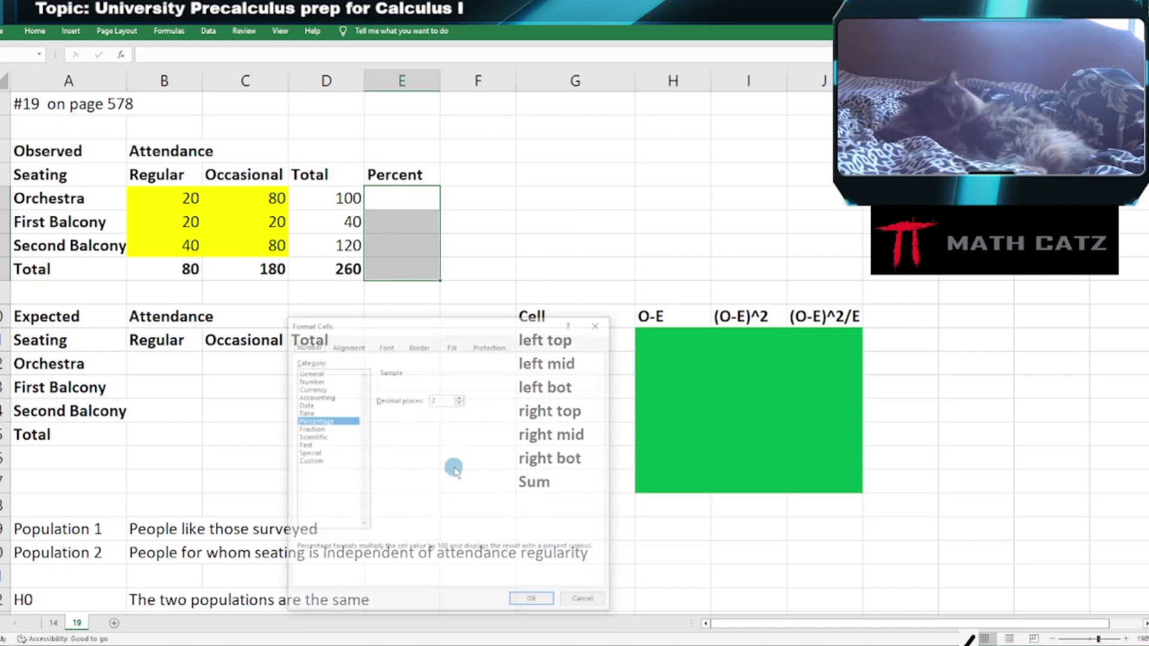
pyautogui.click(310, 381)
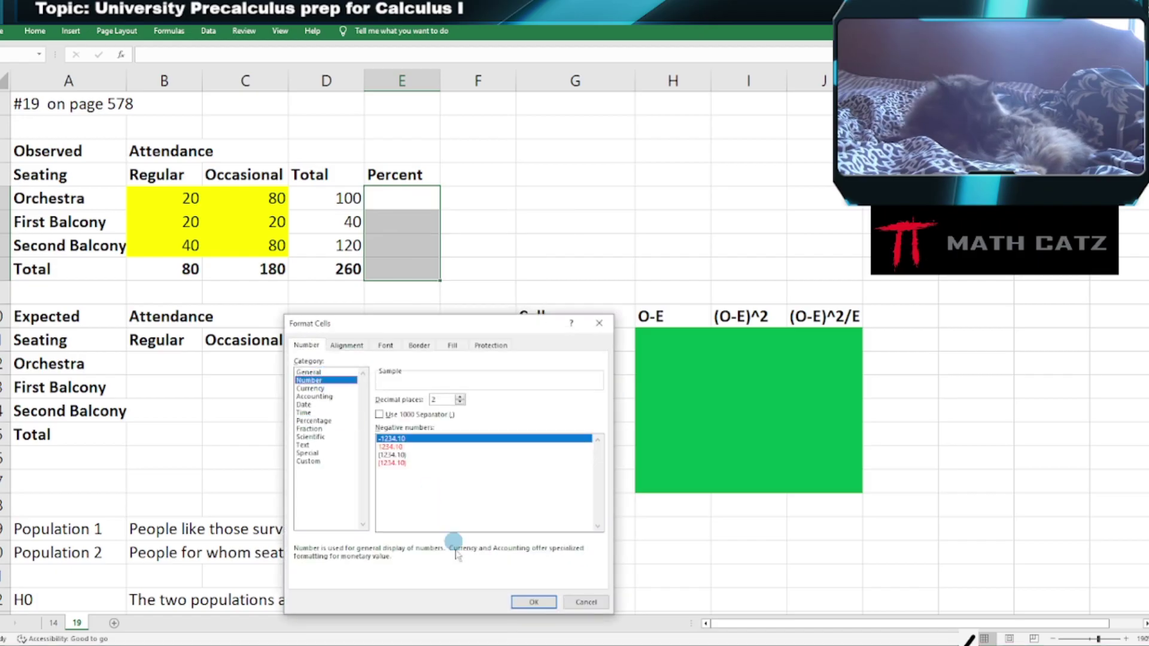
pyautogui.click(533, 602)
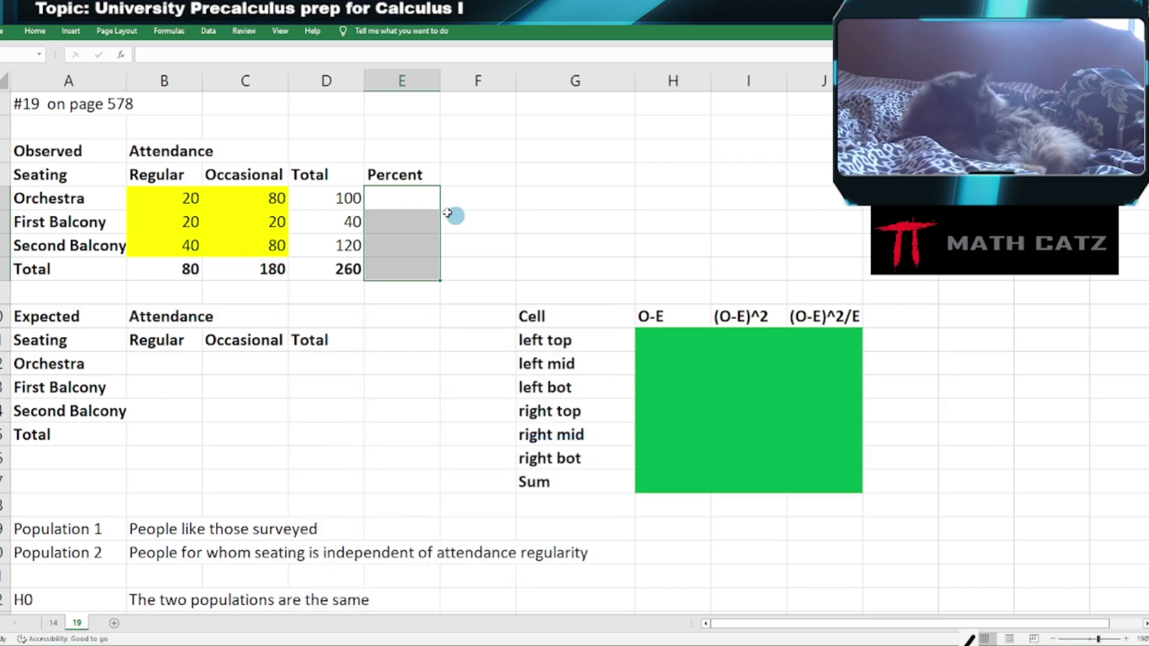
pyautogui.rightClick(401, 200)
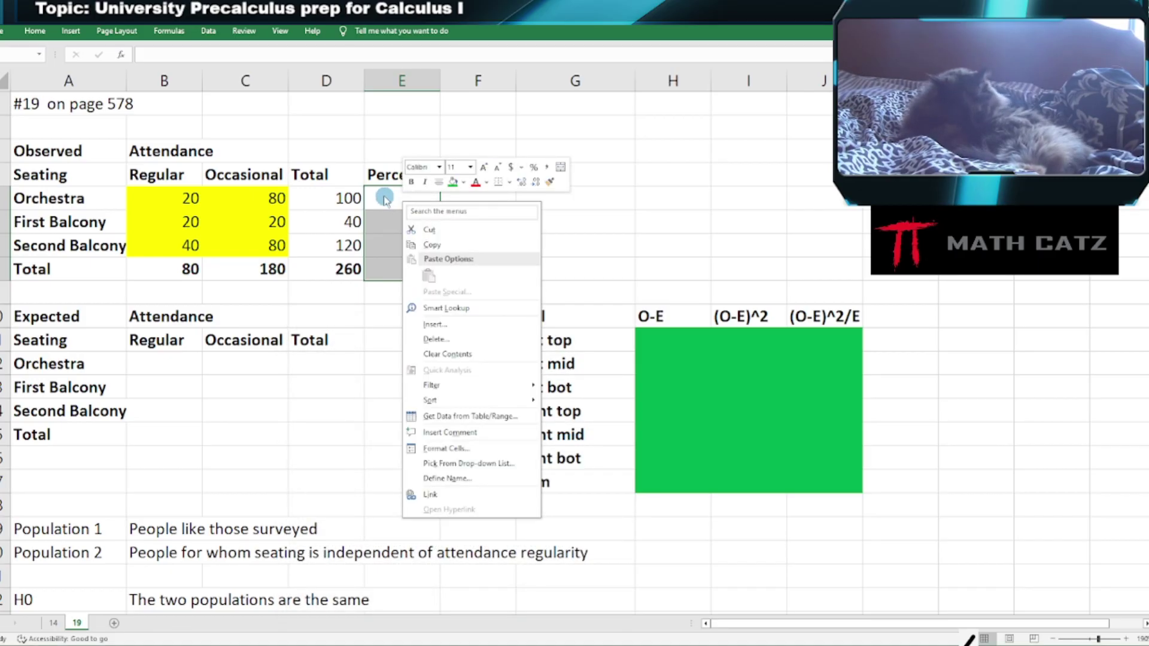
pyautogui.click(450, 450)
pyautogui.click(332, 356)
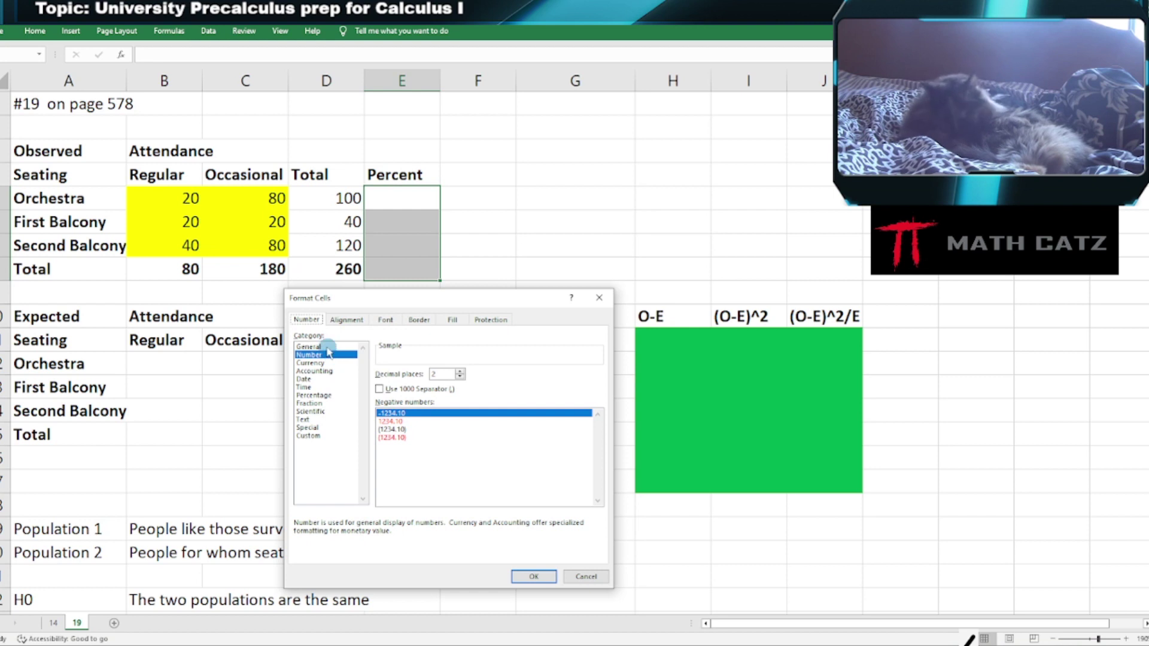
pyautogui.click(329, 347)
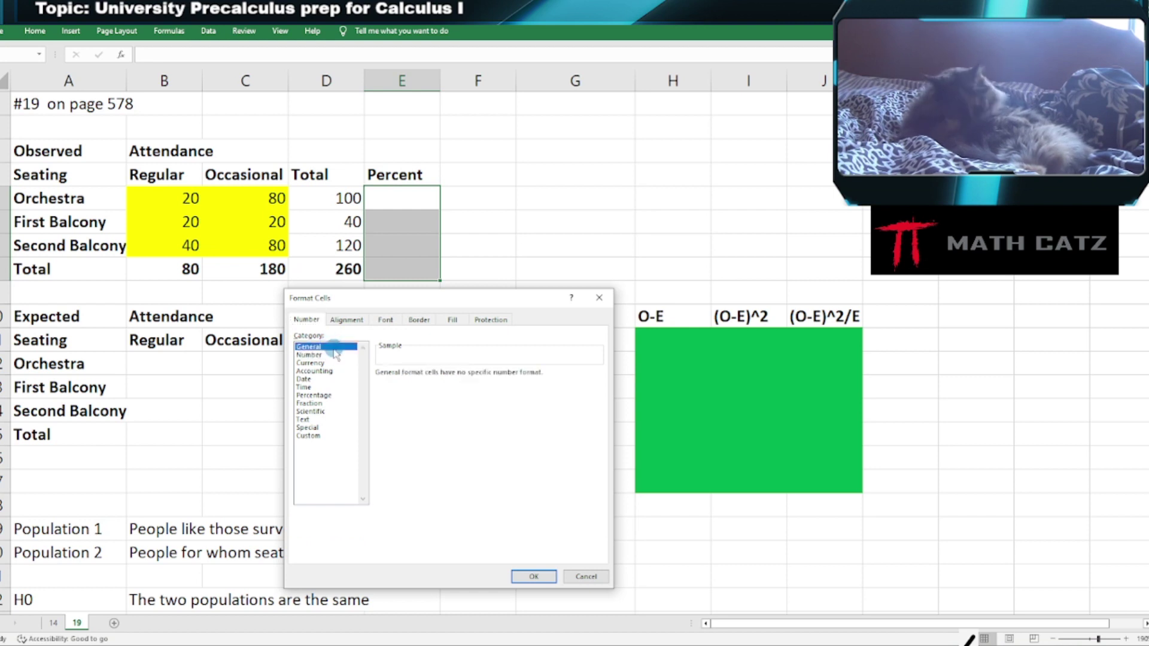
pyautogui.click(339, 355)
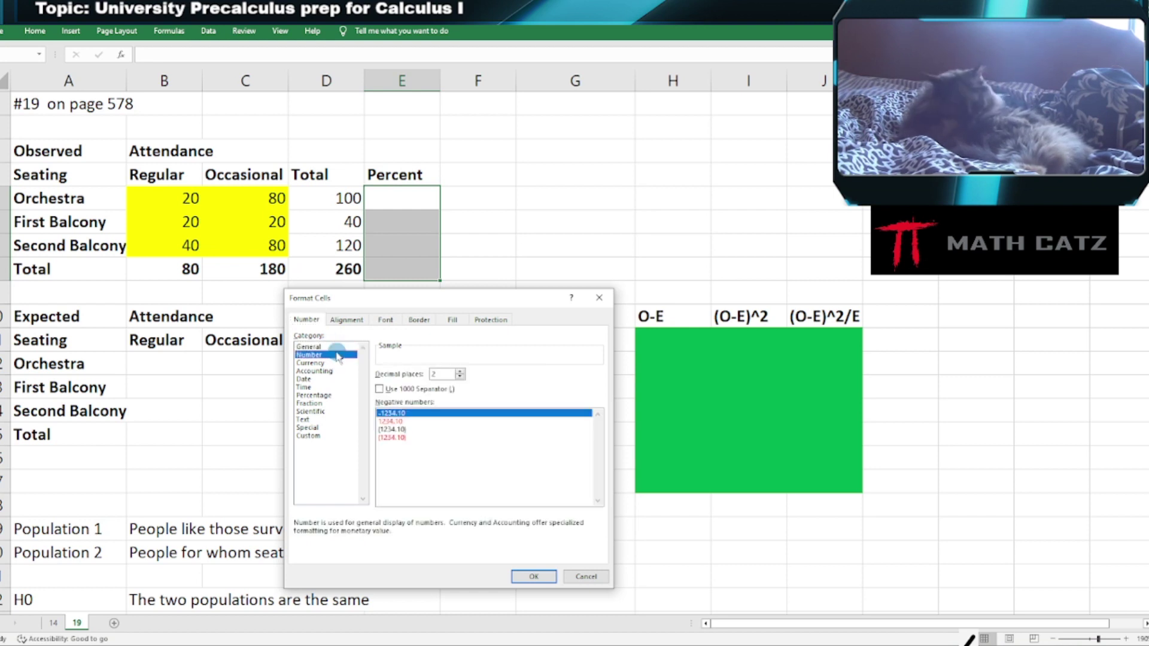
pyautogui.click(436, 374)
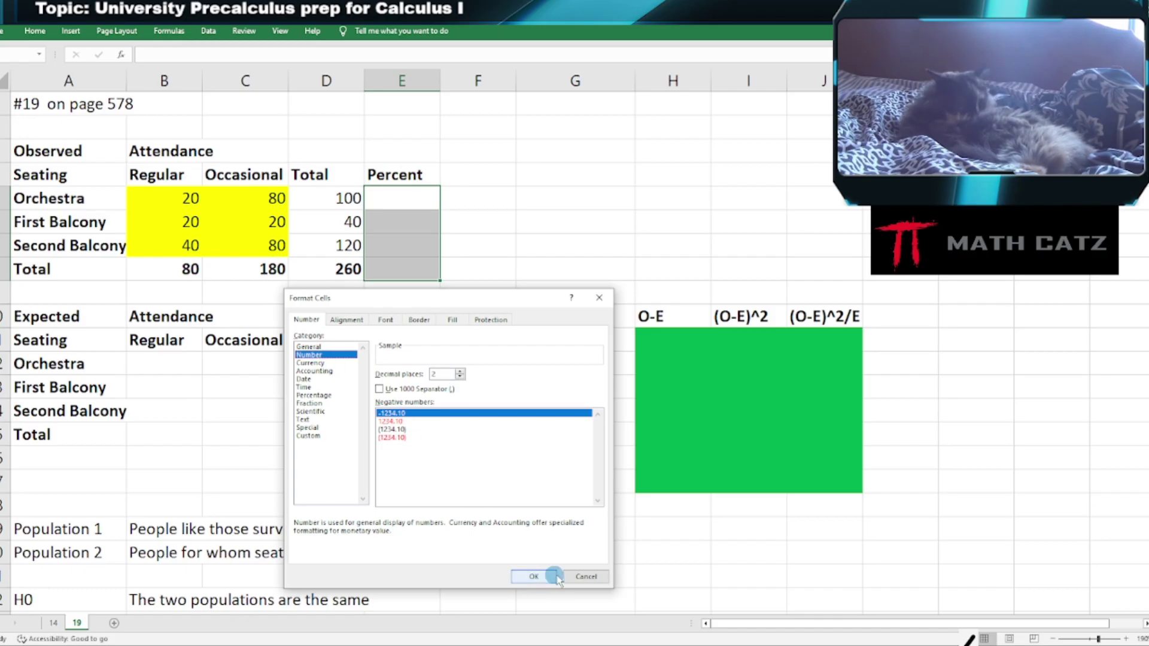
pyautogui.click(576, 580)
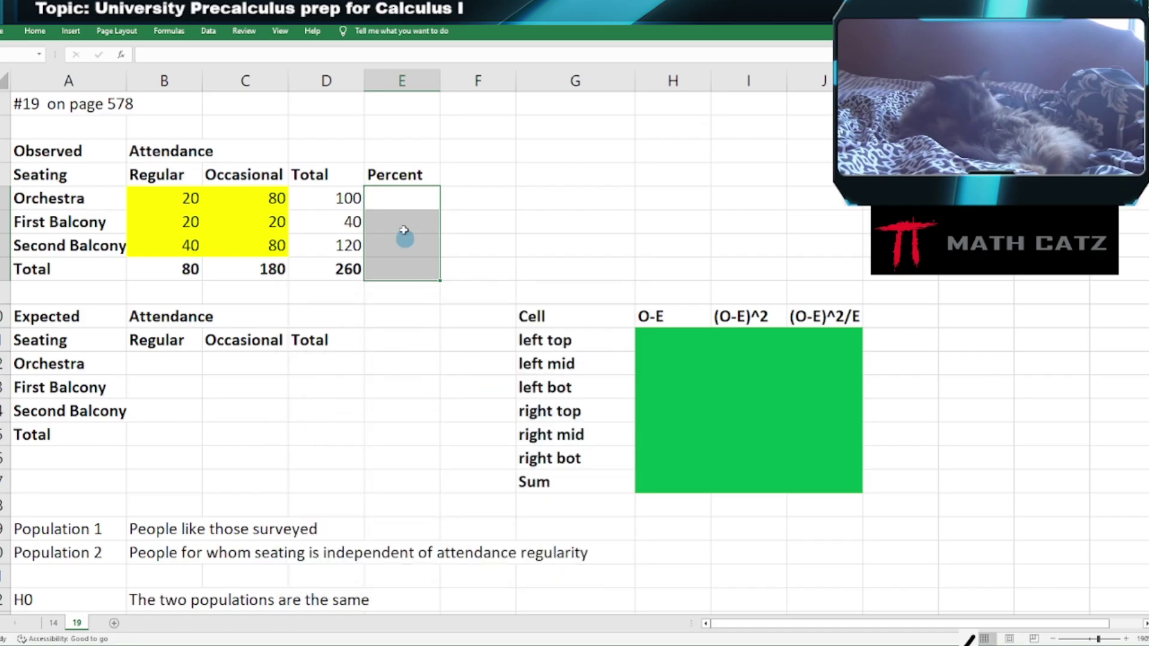
# Compute the Orchestra share of the grand total in E5 with =D5/D8.
pyautogui.click(402, 201)
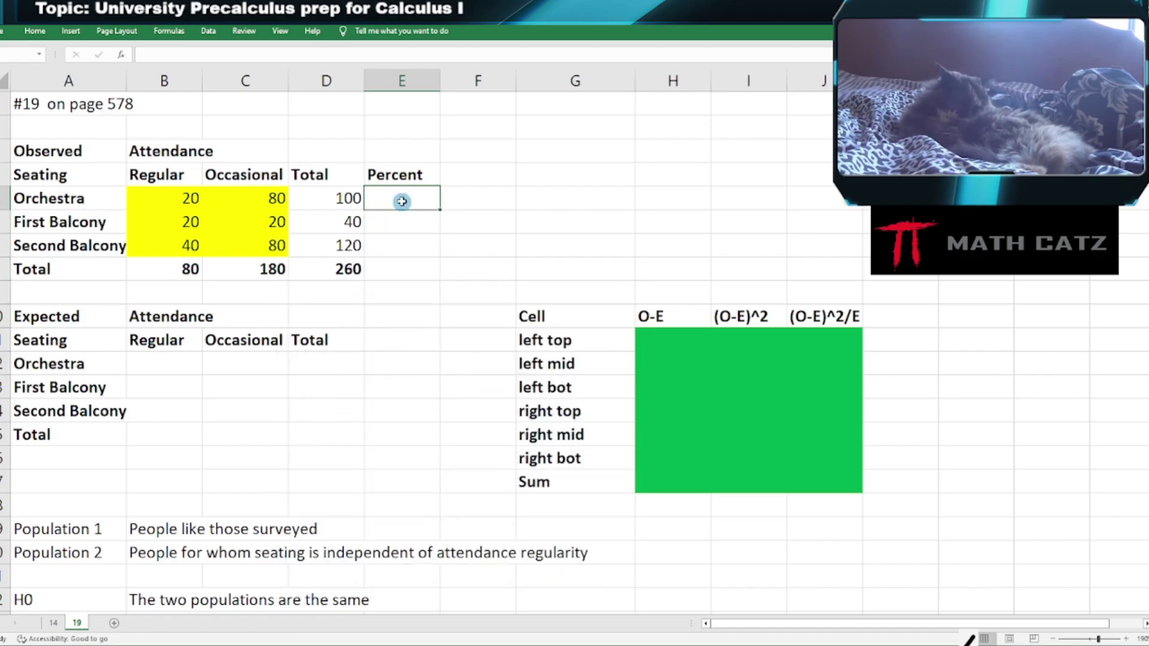
pyautogui.write('=')
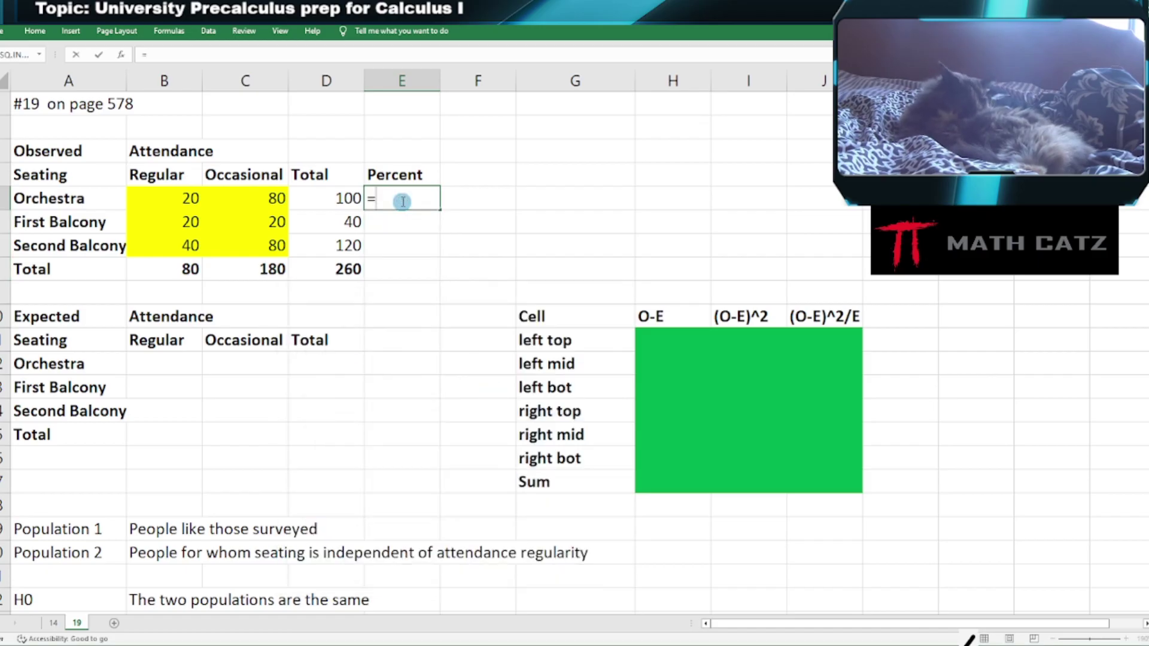
pyautogui.click(316, 197)
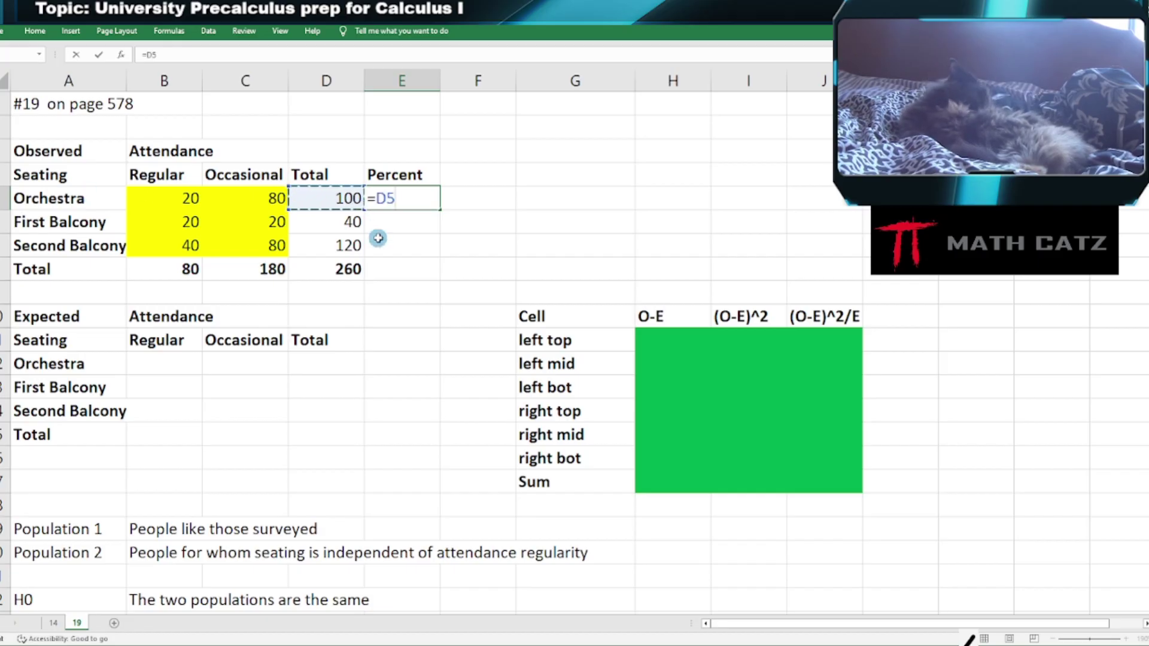
pyautogui.write('/')
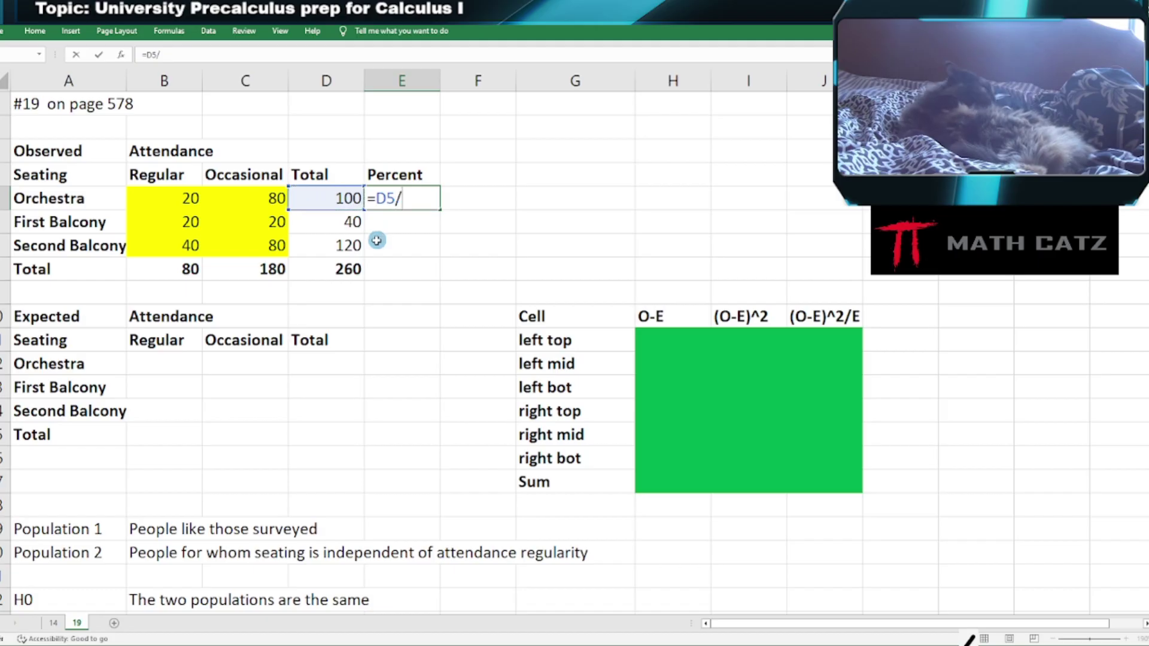
pyautogui.click(316, 269)
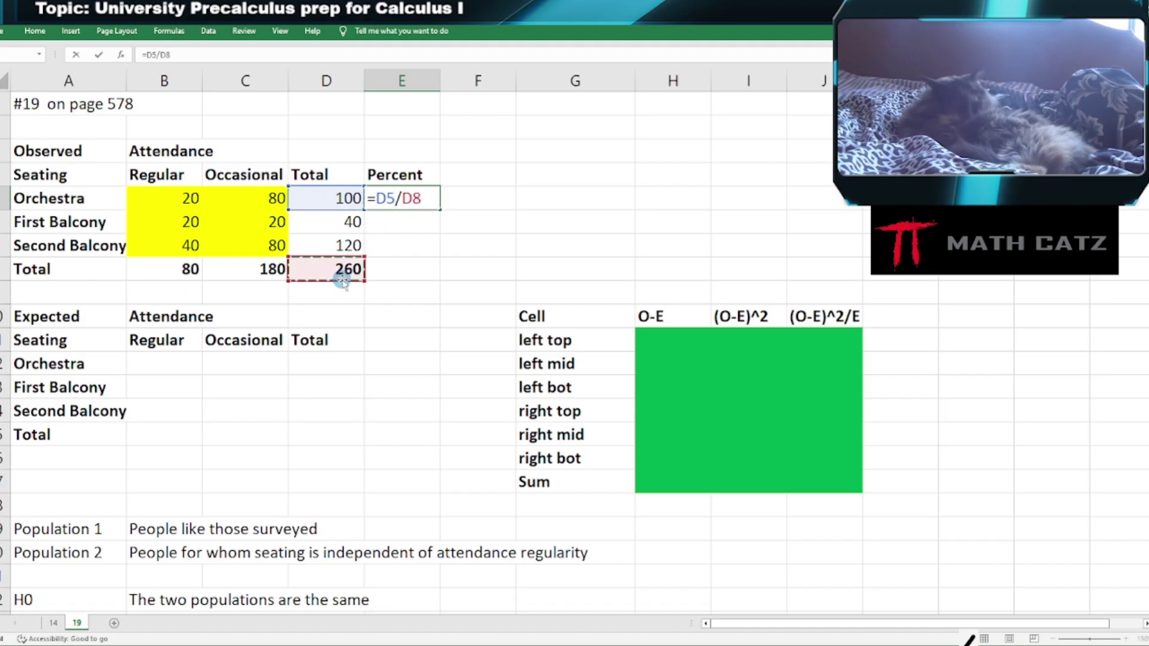
pyautogui.press('Return')
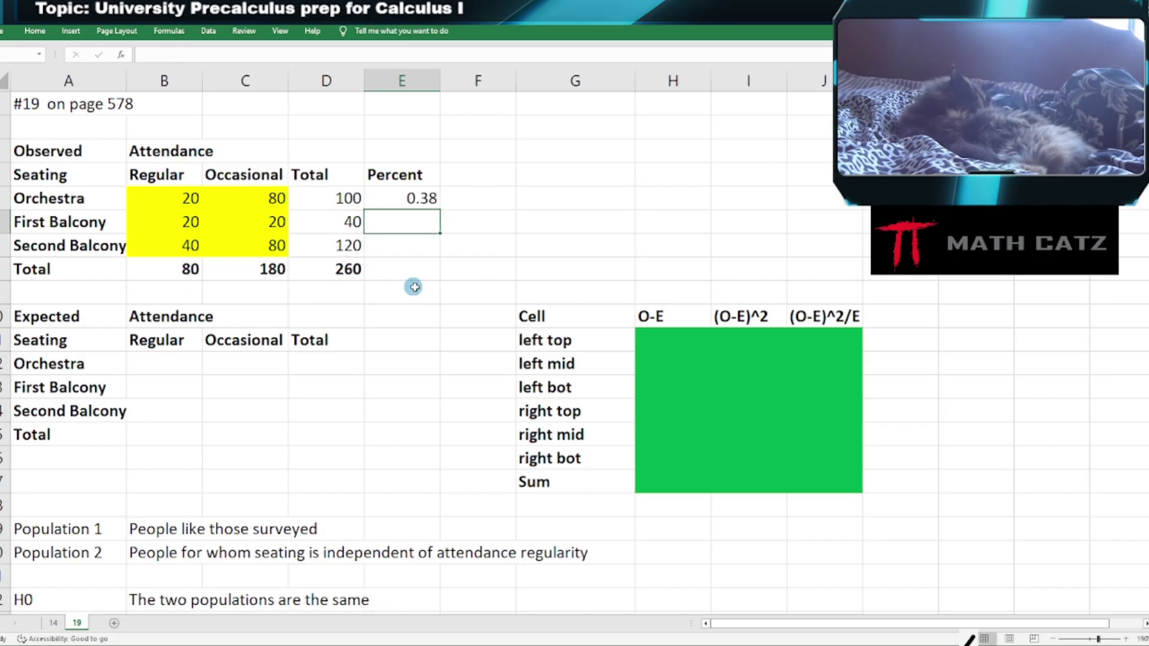
# Try scaling the Orchestra percent in E5 by 100 with =D5/D8*100.
pyautogui.doubleClick(422, 201)
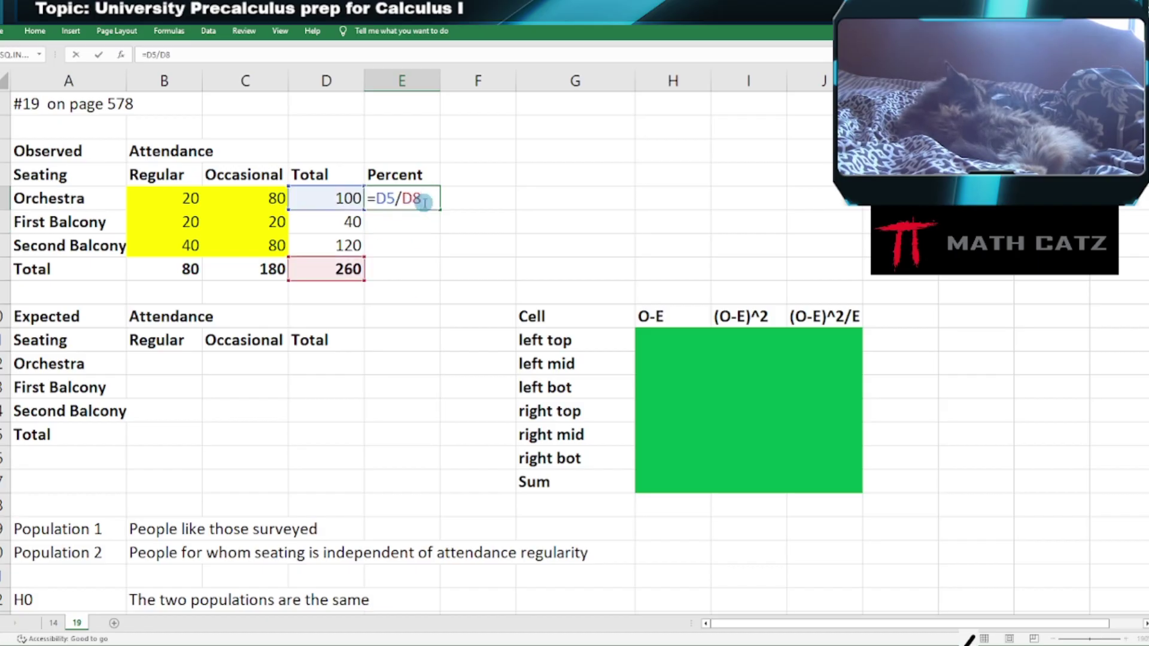
pyautogui.write('*100')
pyautogui.press('Return')
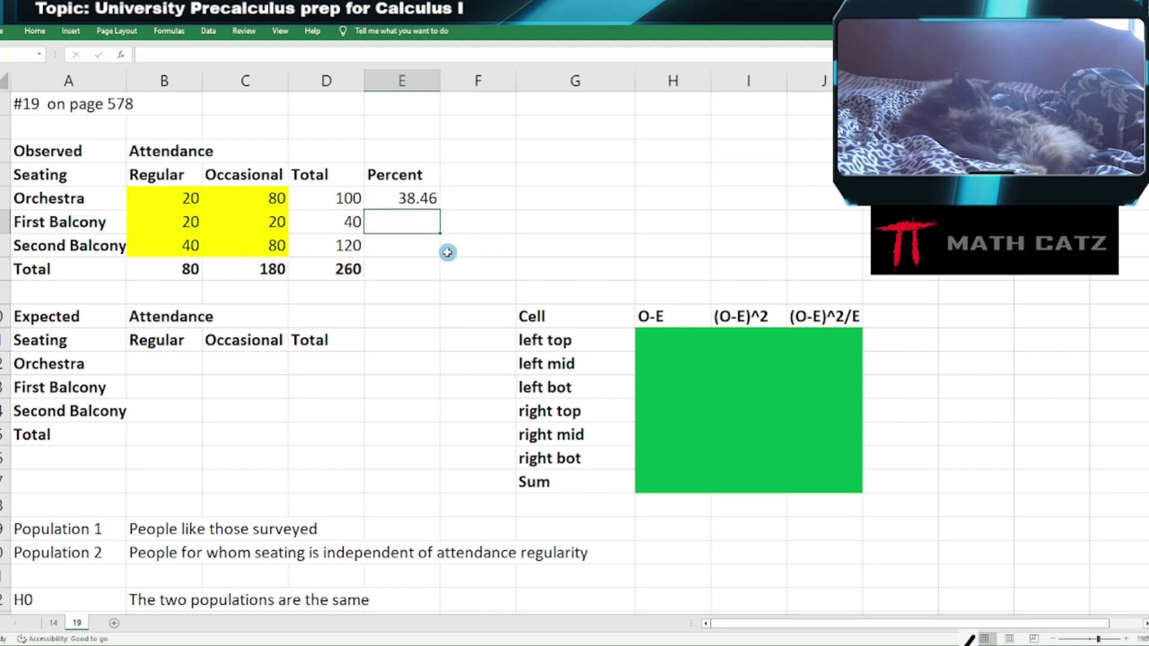
# Remove the *100 factor from the Orchestra percent formula in E5, restoring =D5/D8.
pyautogui.doubleClick(425, 198)
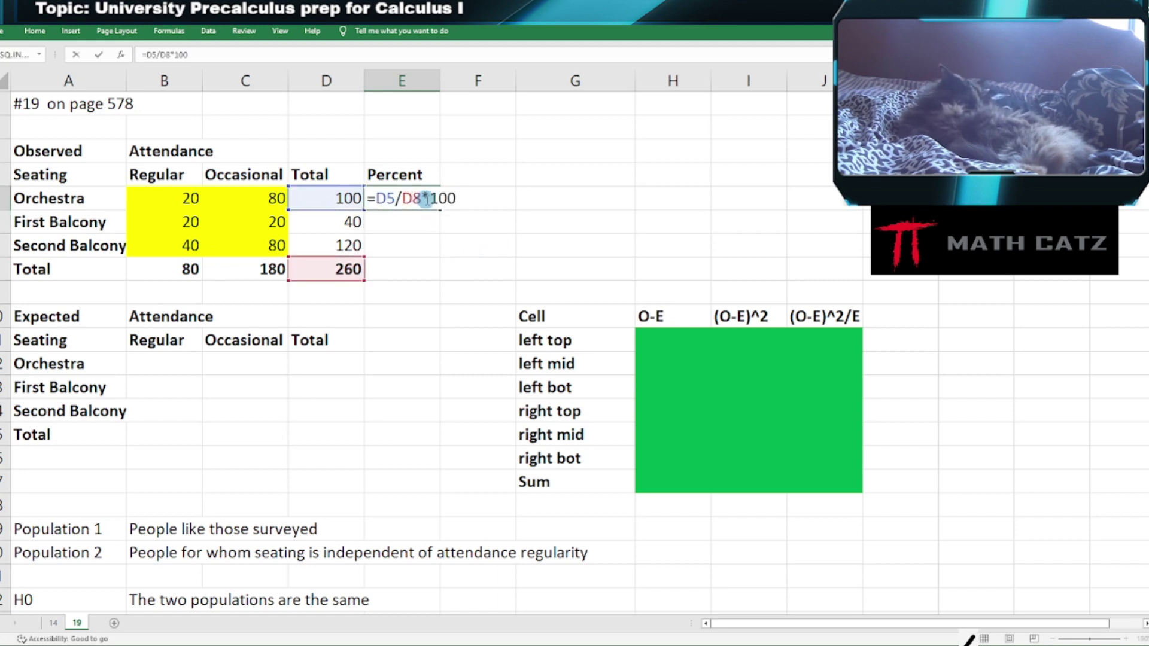
pyautogui.press('Delete')
pyautogui.press('Delete')
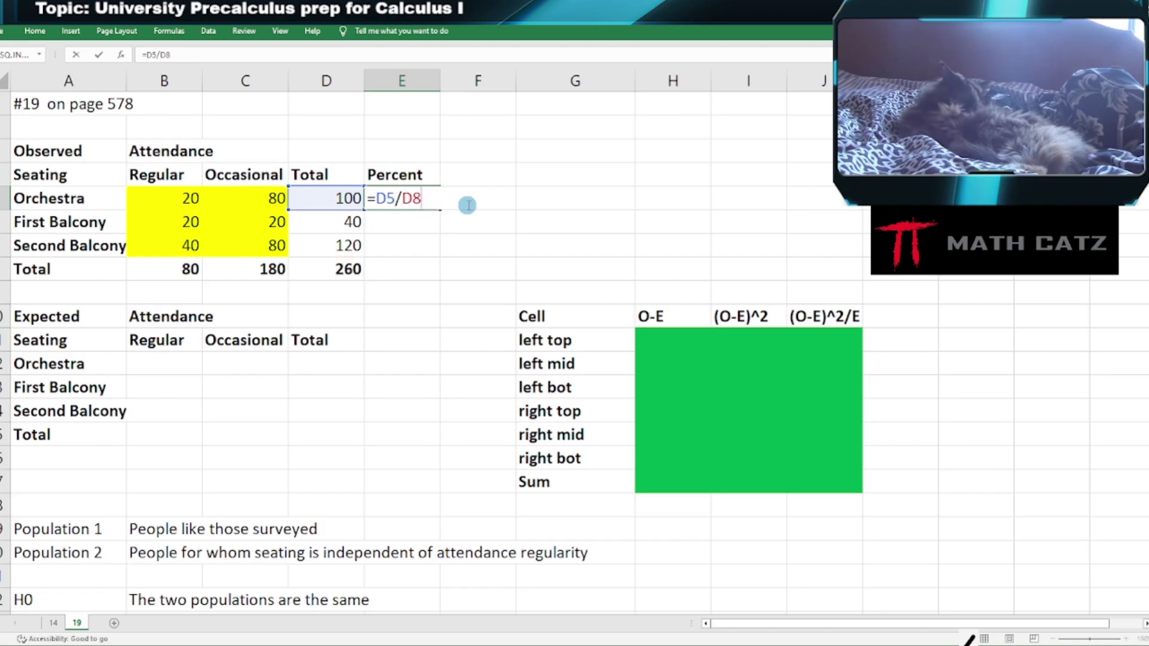
pyautogui.press('Return')
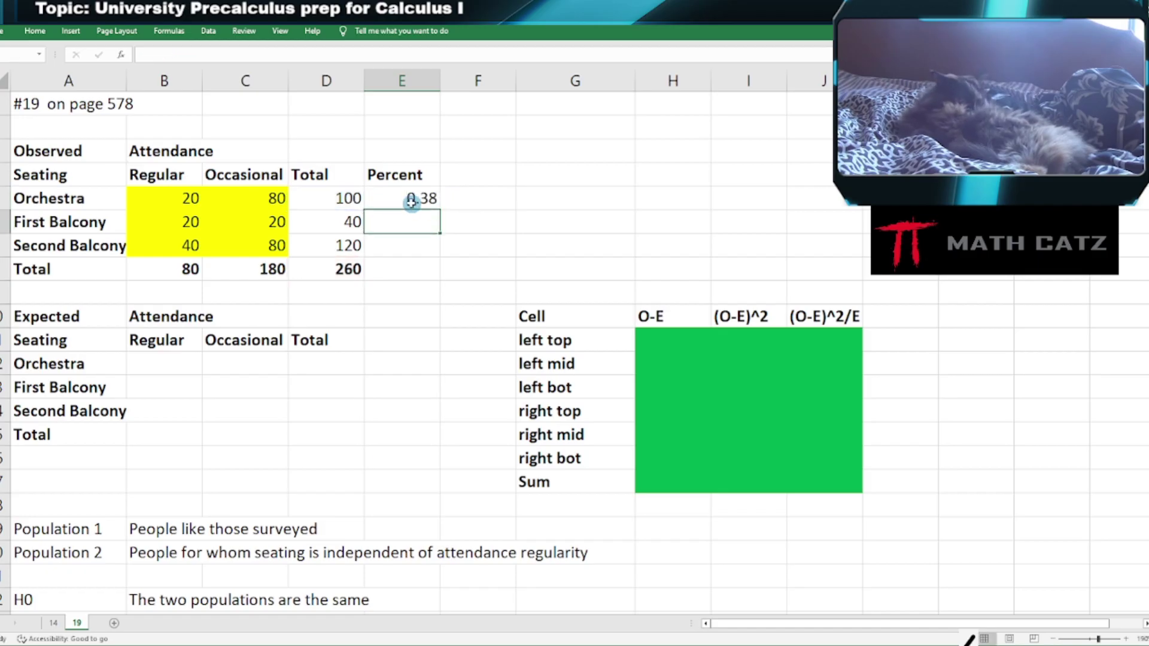
# Format the Orchestra percent cell E5 as Percentage with two decimal places.
pyautogui.click(394, 198)
pyautogui.rightClick(393, 198)
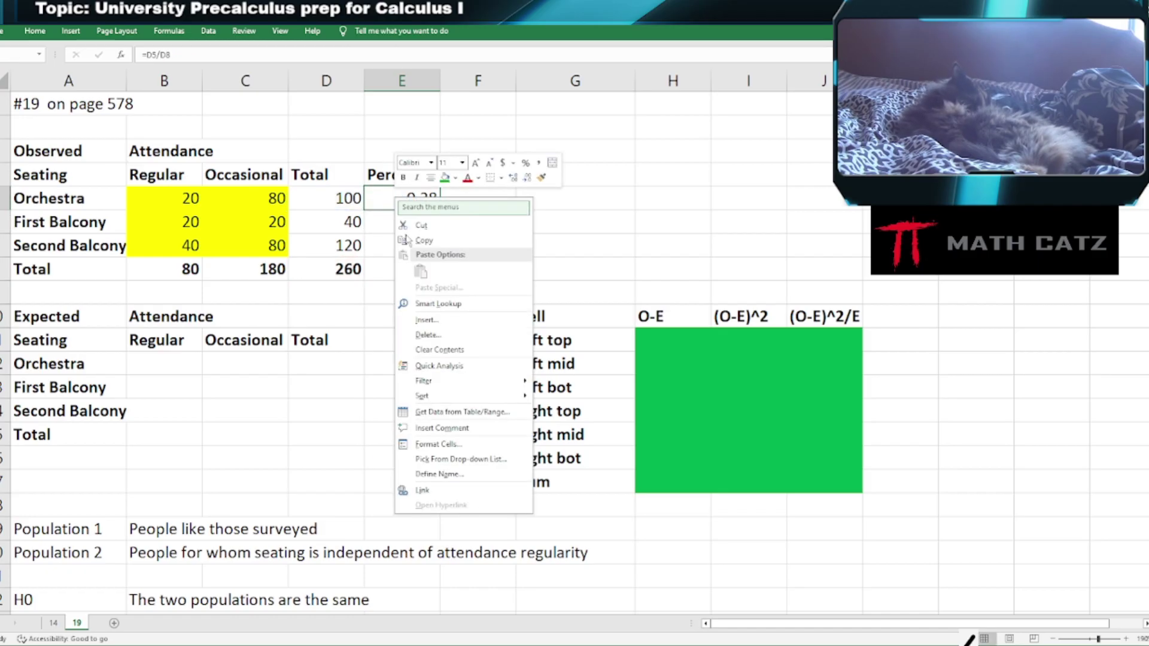
pyautogui.click(438, 445)
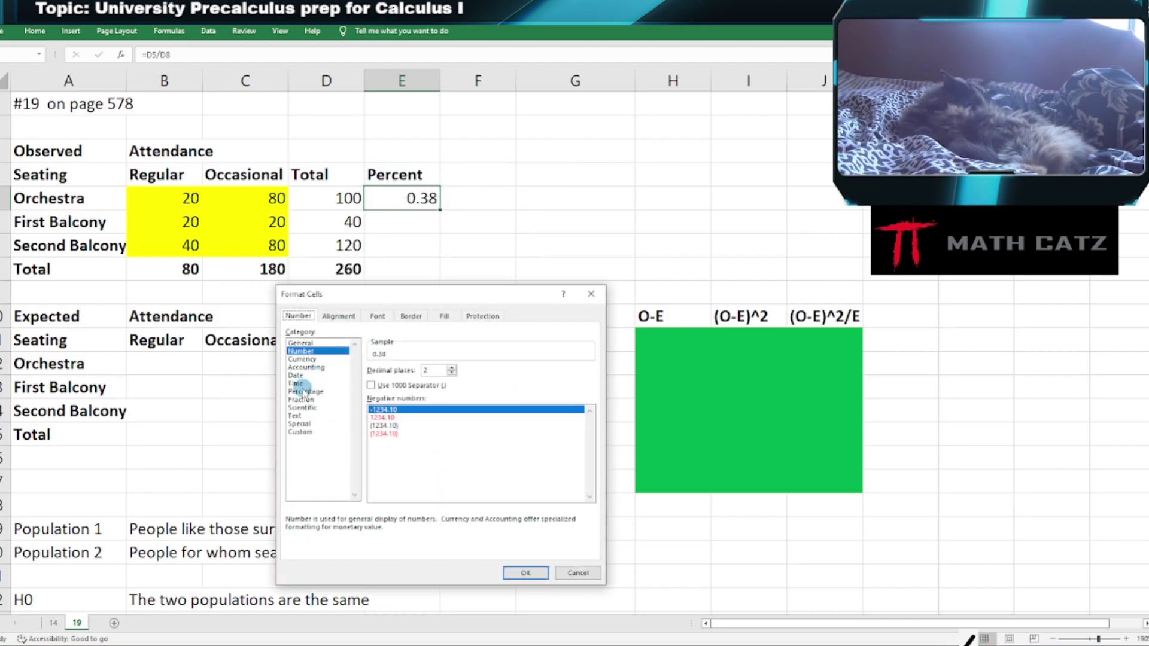
pyautogui.click(304, 391)
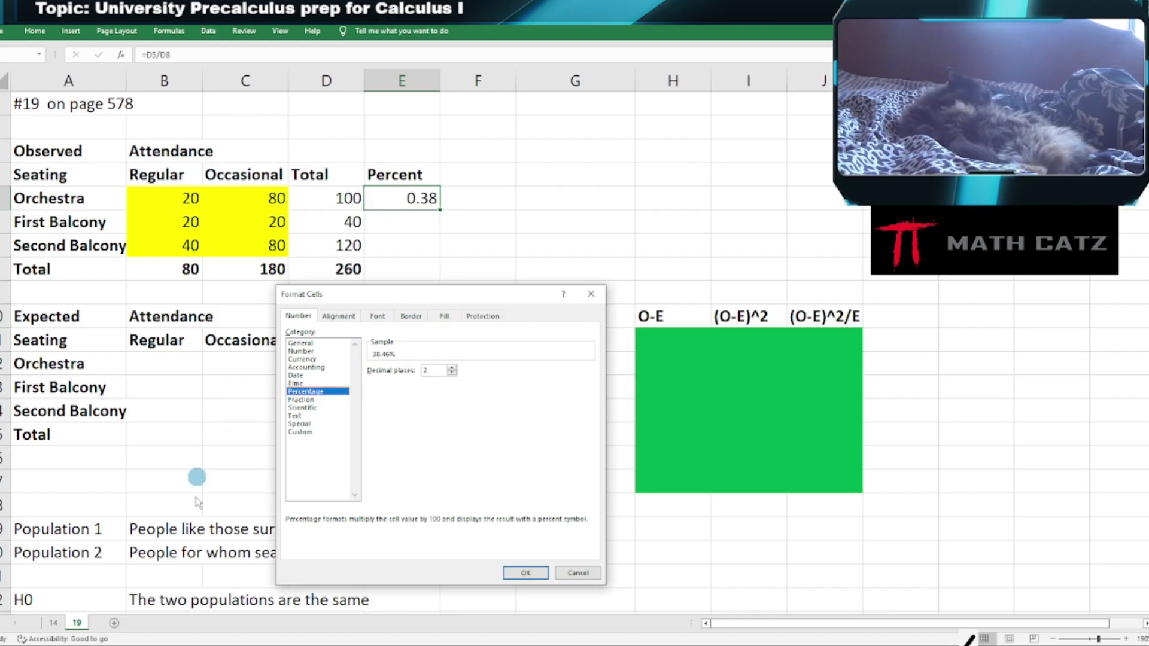
pyautogui.click(542, 574)
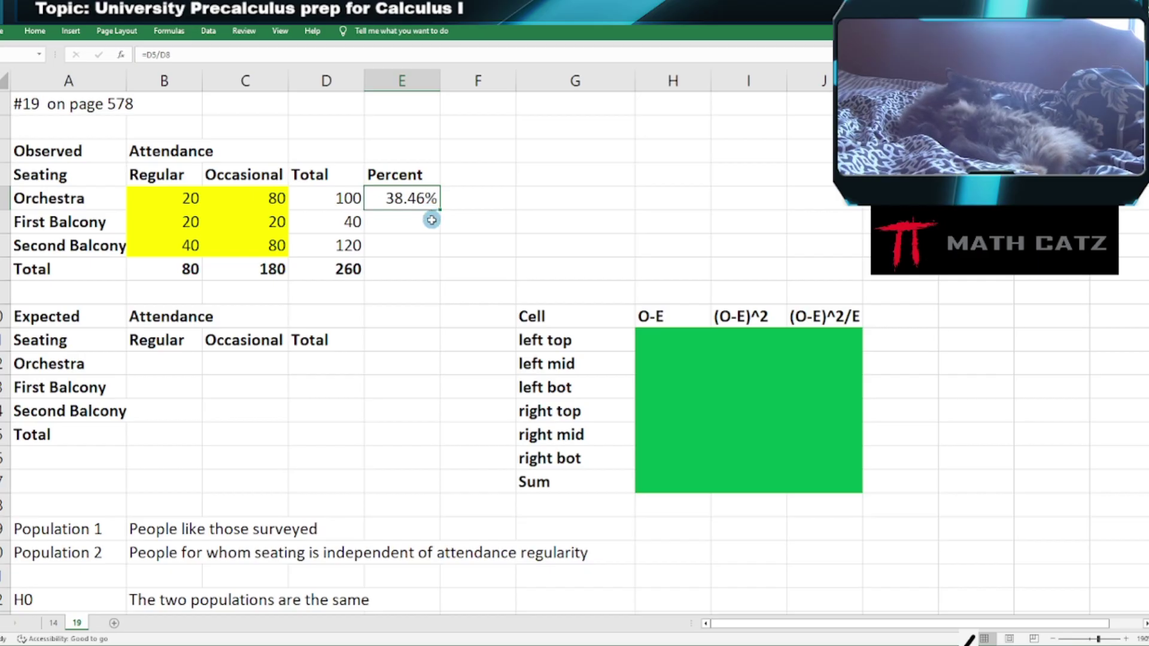
# Make the grand total reference in E5 absolute as =D5/$D$8 and copy the formula down through the Second Balcony row.
pyautogui.doubleClick(408, 198)
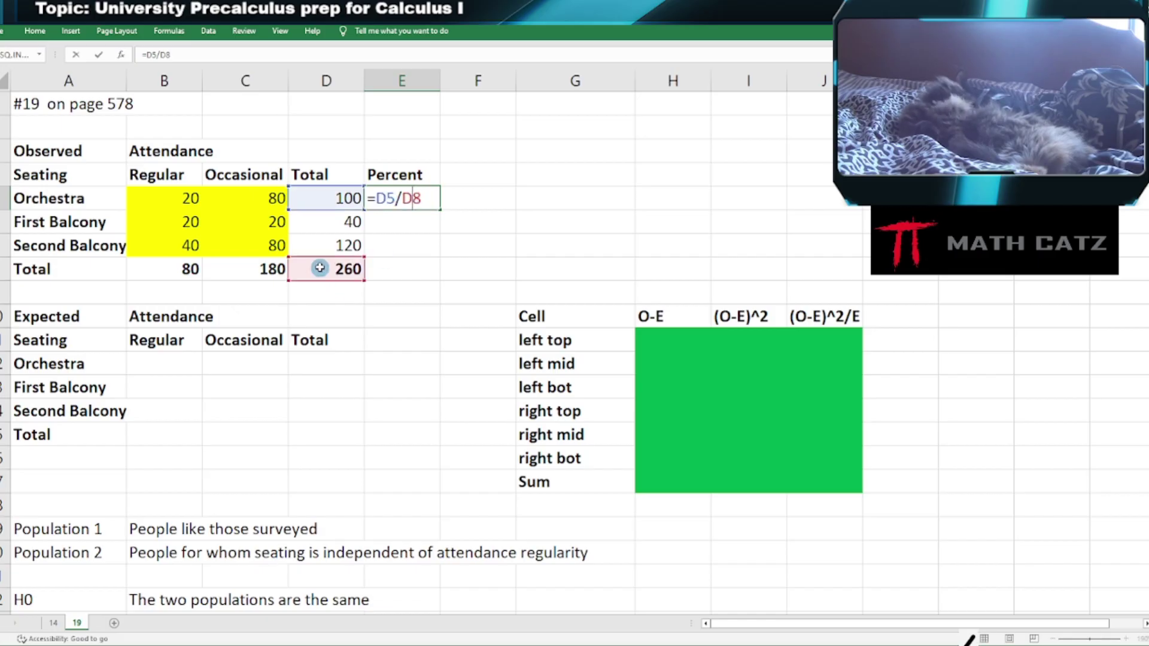
pyautogui.press('F4')
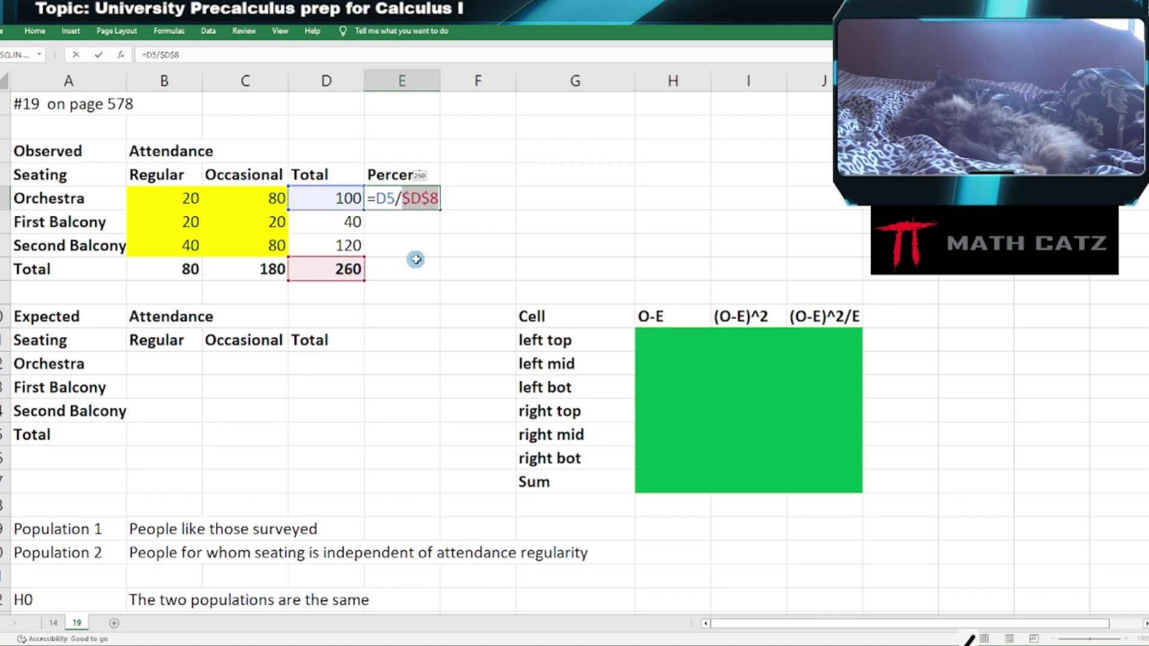
pyautogui.press('Return')
pyautogui.click(432, 203)
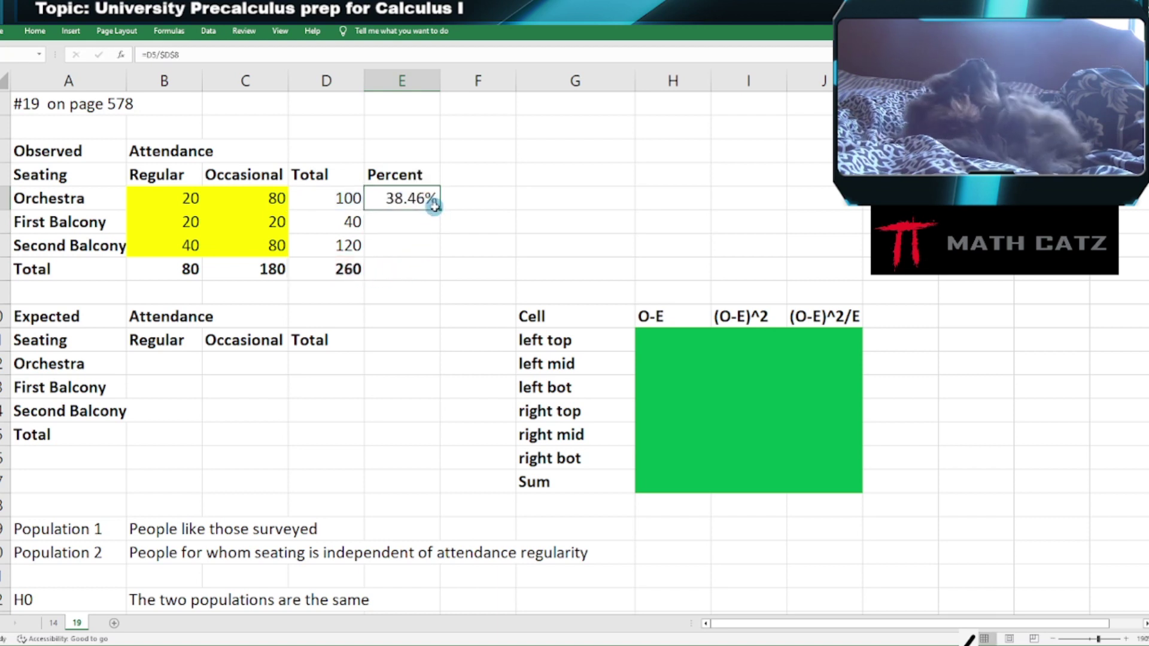
pyautogui.moveTo(434, 205); pyautogui.dragTo(441, 254)
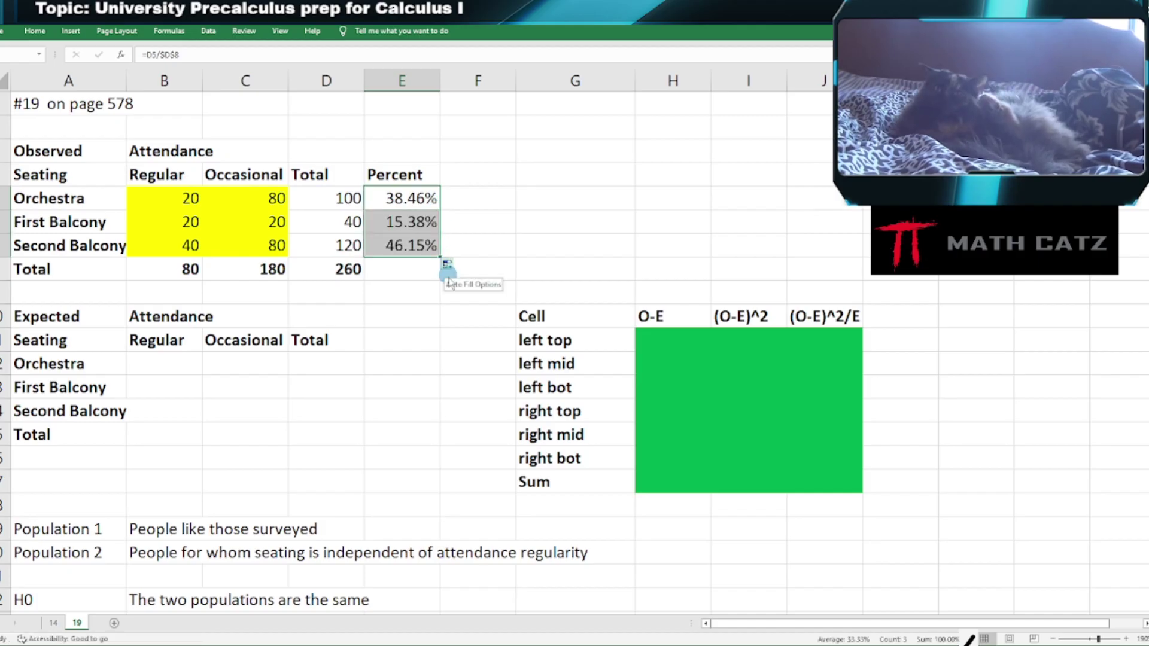
# Examine the copied percent formula in the First Balcony row, the Percent column and the Regular total of the Observed table.
pyautogui.doubleClick(412, 233)
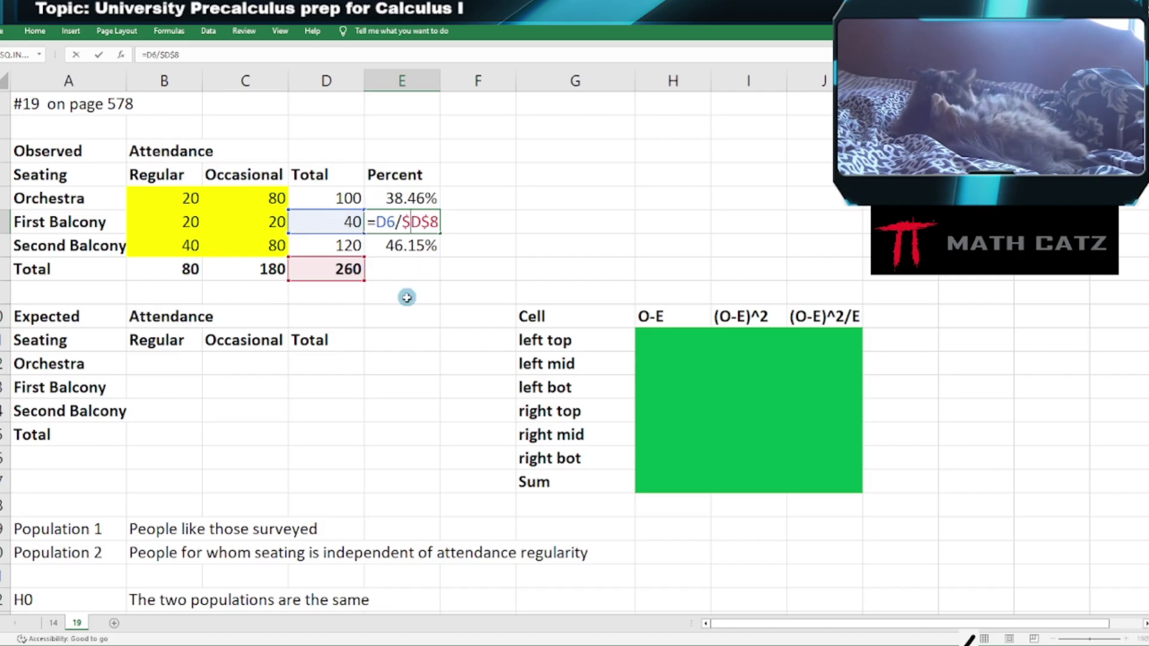
pyautogui.press('Escape')
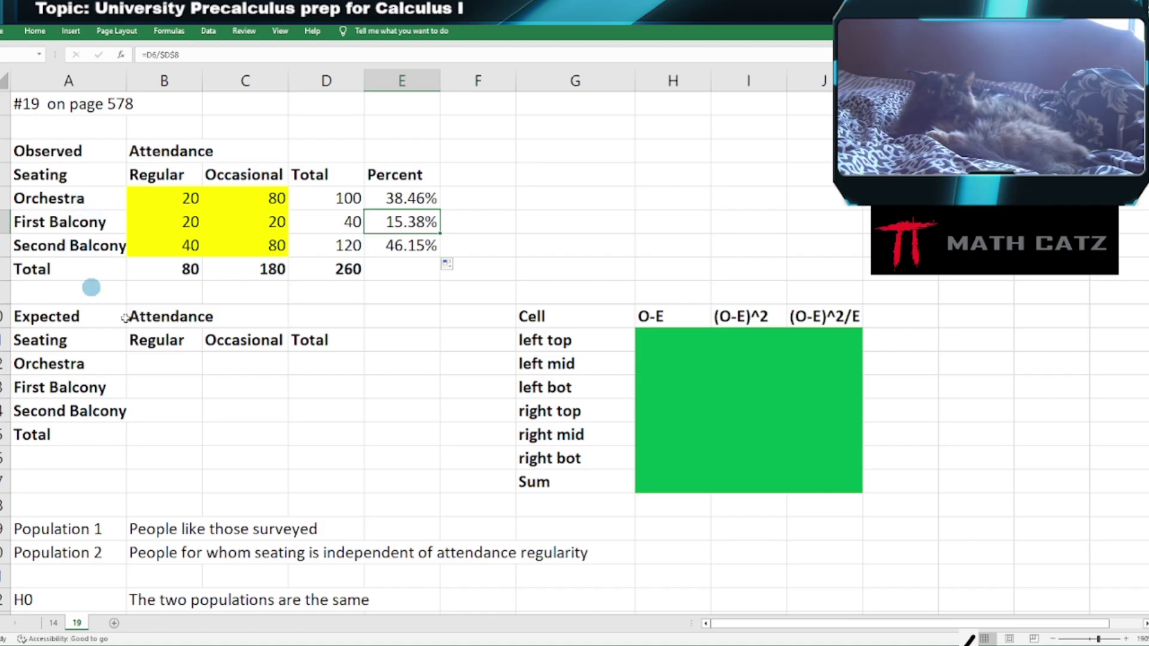
pyautogui.moveTo(395, 149); pyautogui.dragTo(395, 279)
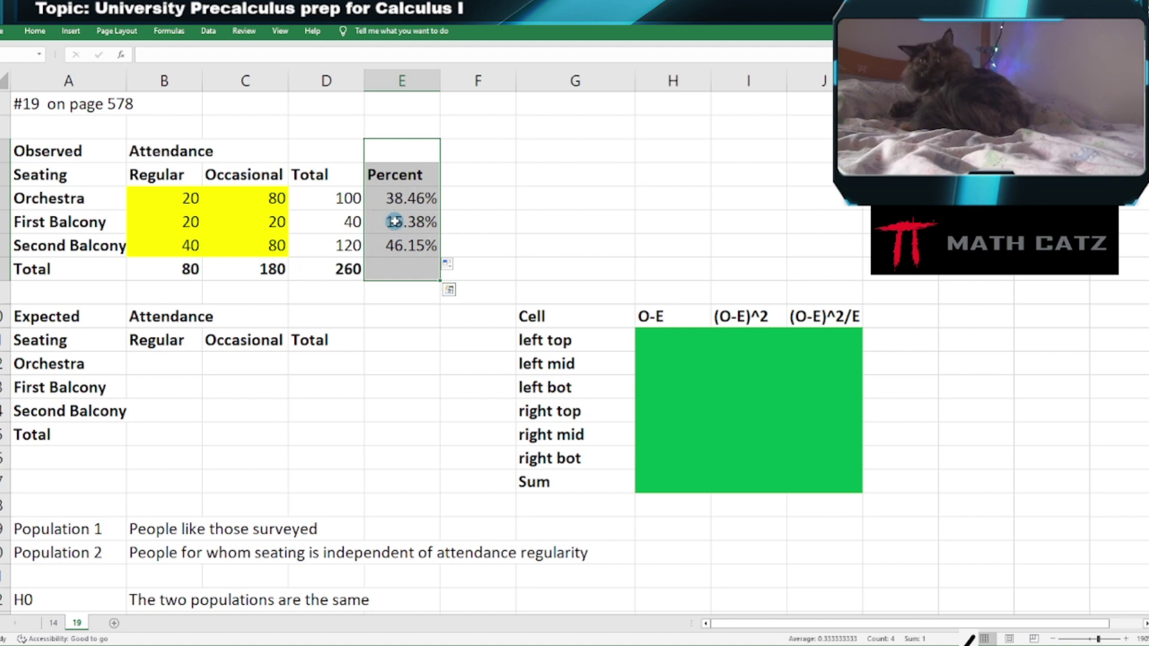
pyautogui.click(392, 224)
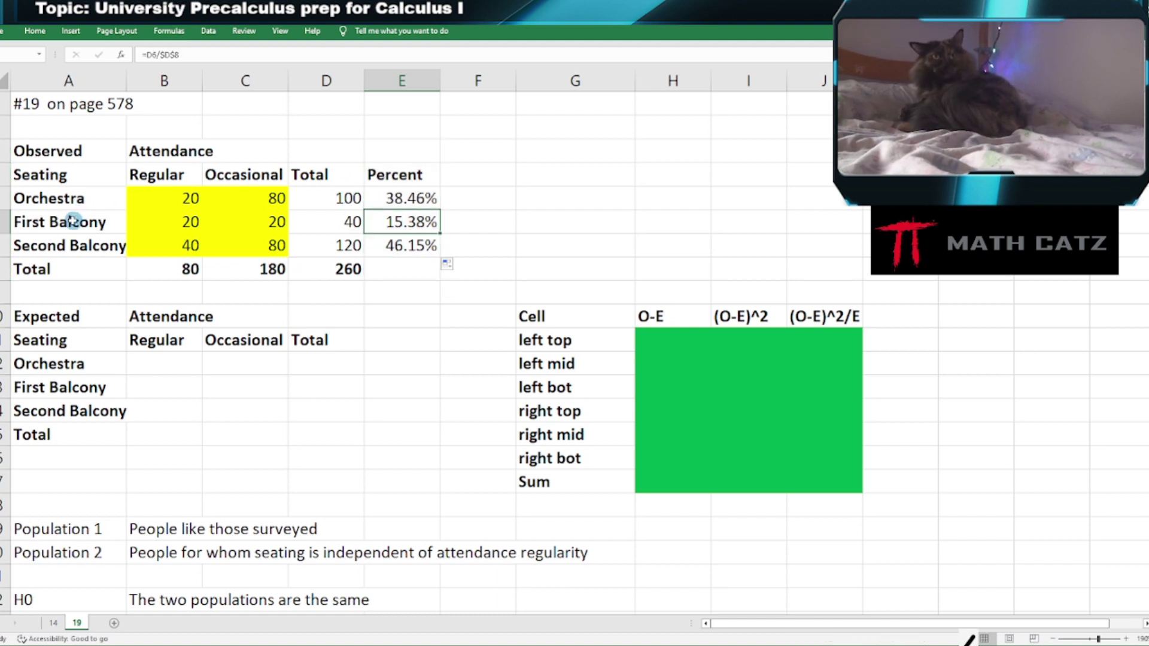
pyautogui.click(57, 247)
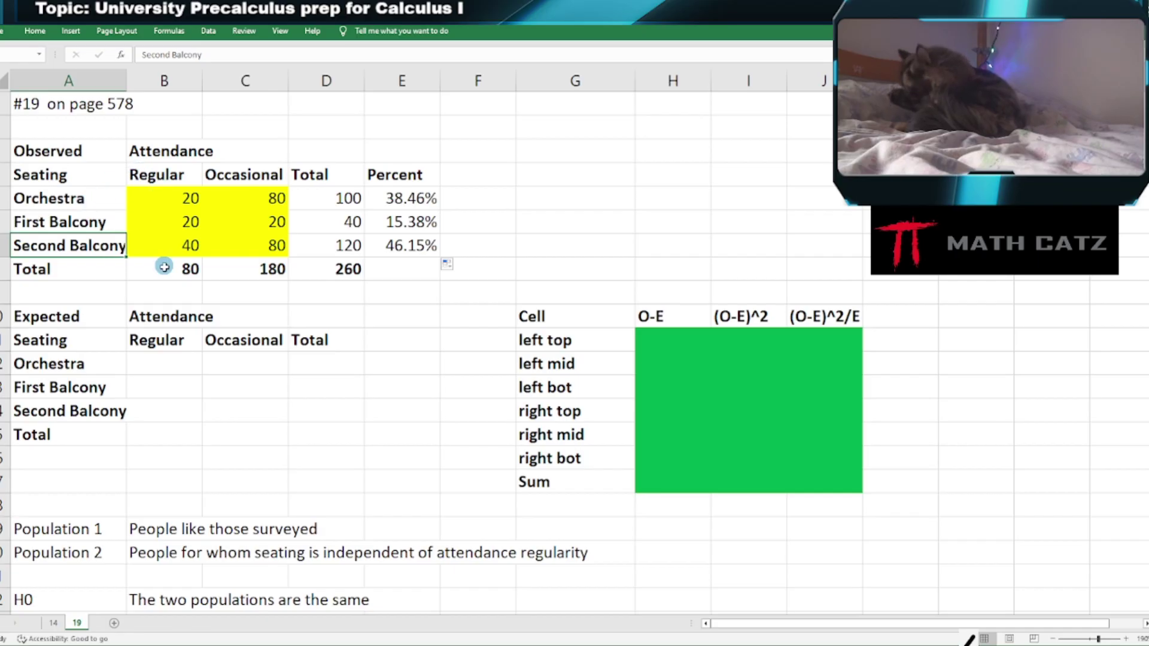
pyautogui.click(395, 200)
pyautogui.moveTo(400, 221); pyautogui.dragTo(400, 281)
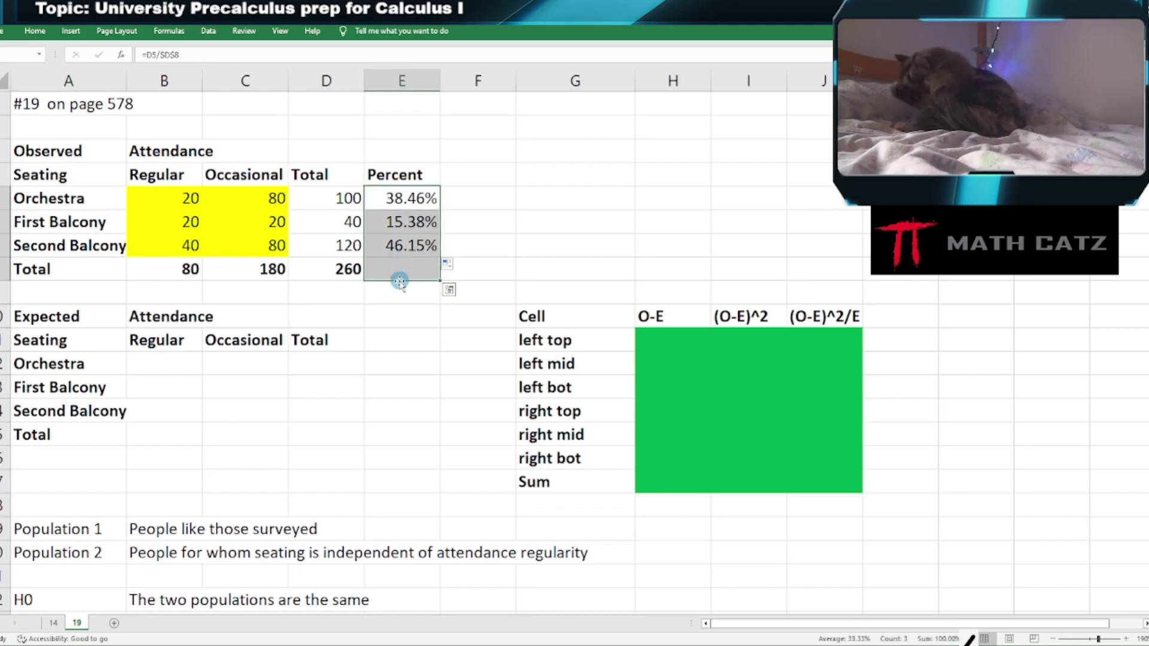
pyautogui.click(162, 270)
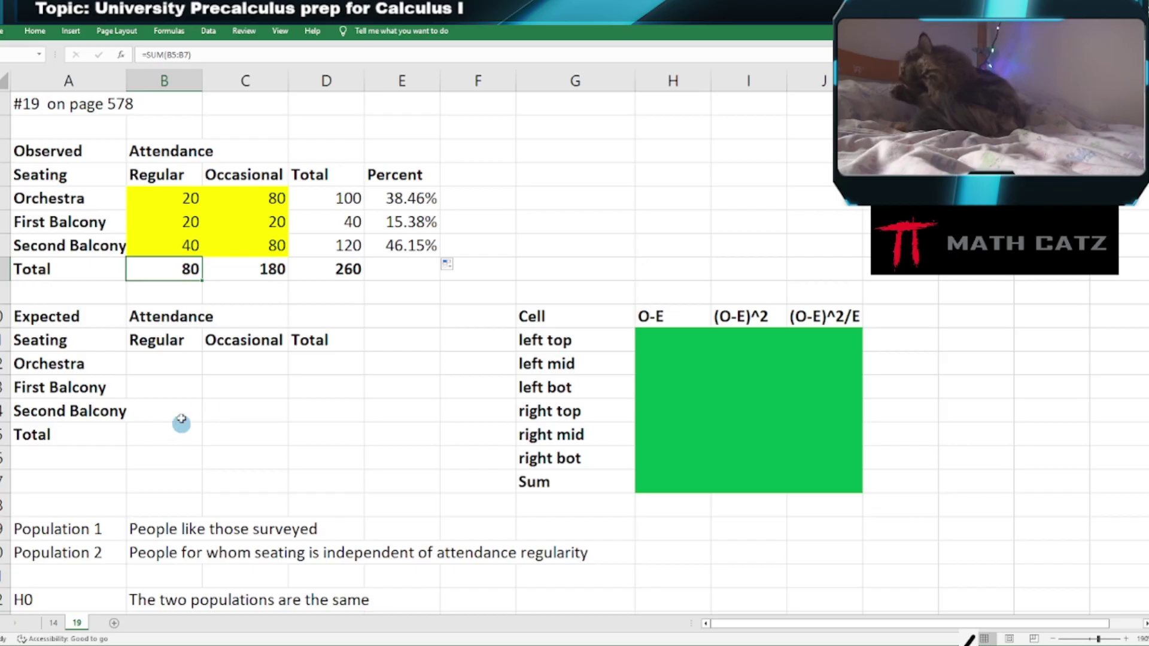
# Fill the Expected table's Regular and Occasional cells, from Orchestra through Second Balcony (B12:C14), with green.
pyautogui.click(165, 316)
pyautogui.click(150, 362)
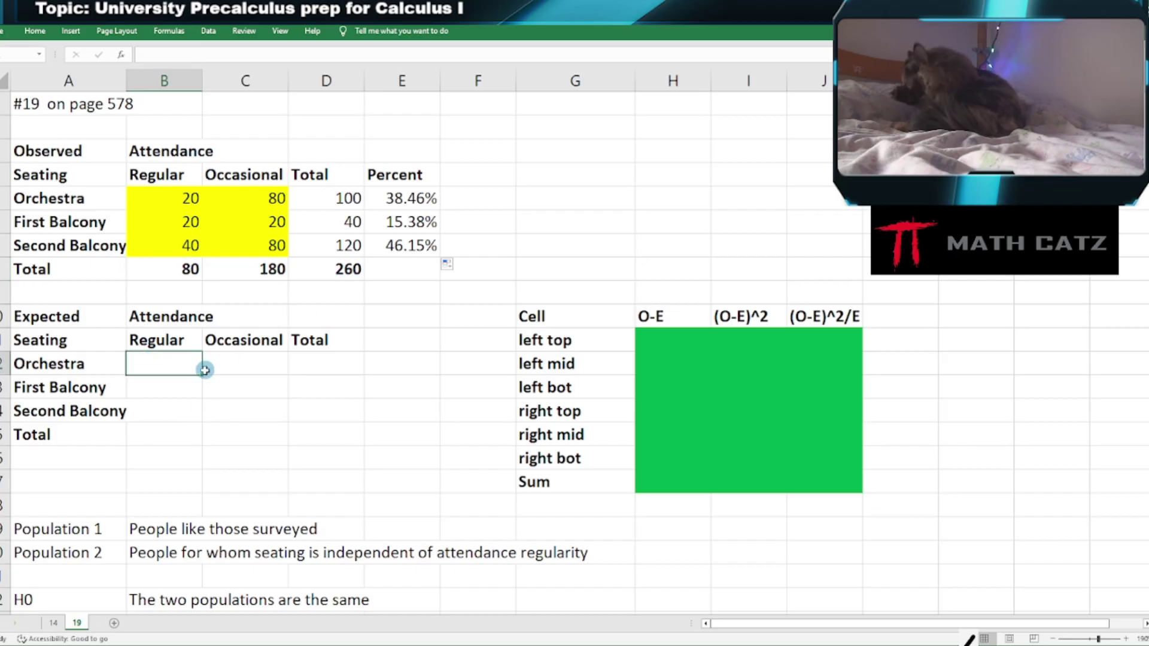
pyautogui.click(48, 316)
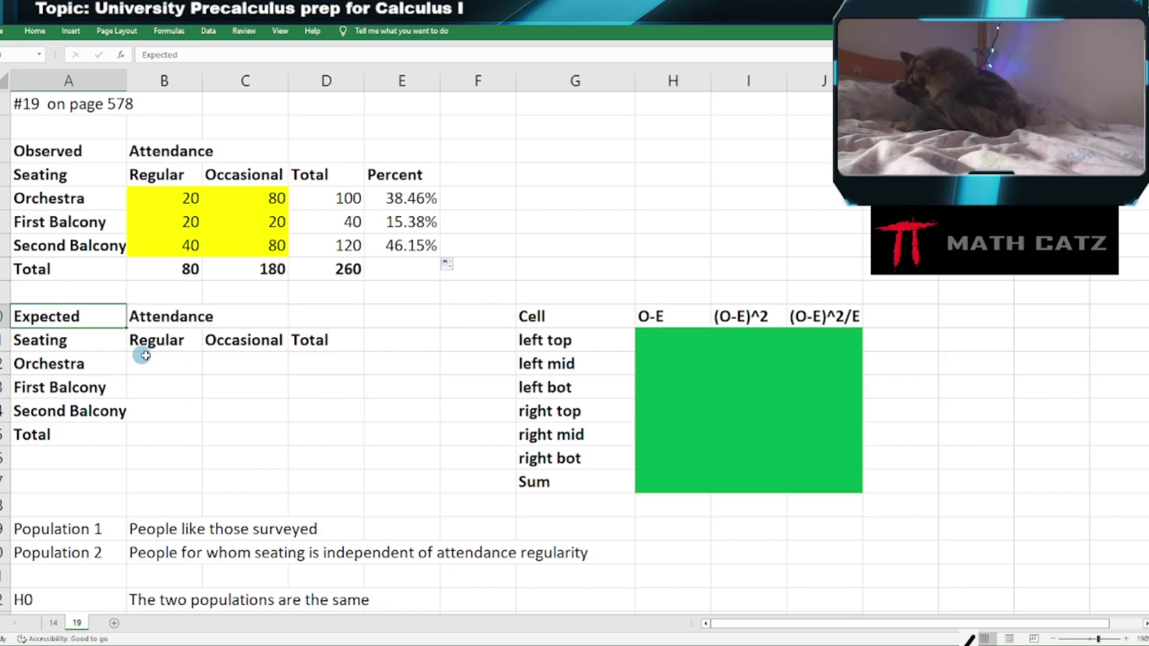
pyautogui.moveTo(196, 367); pyautogui.dragTo(234, 420)
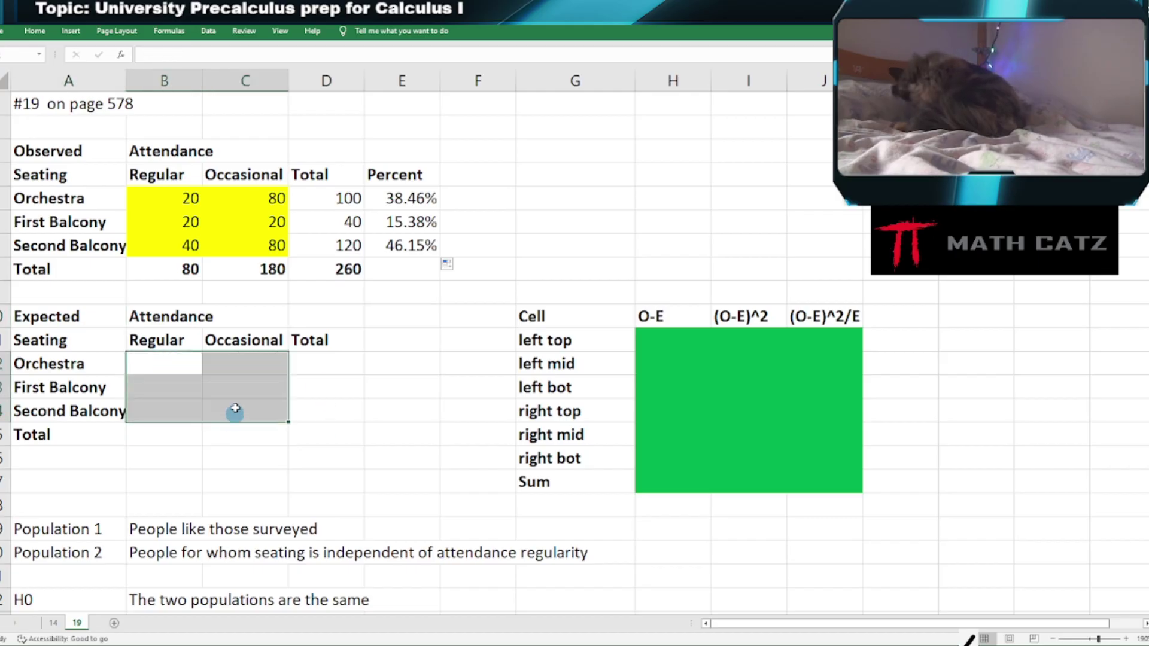
pyautogui.rightClick(236, 405)
pyautogui.click(288, 435)
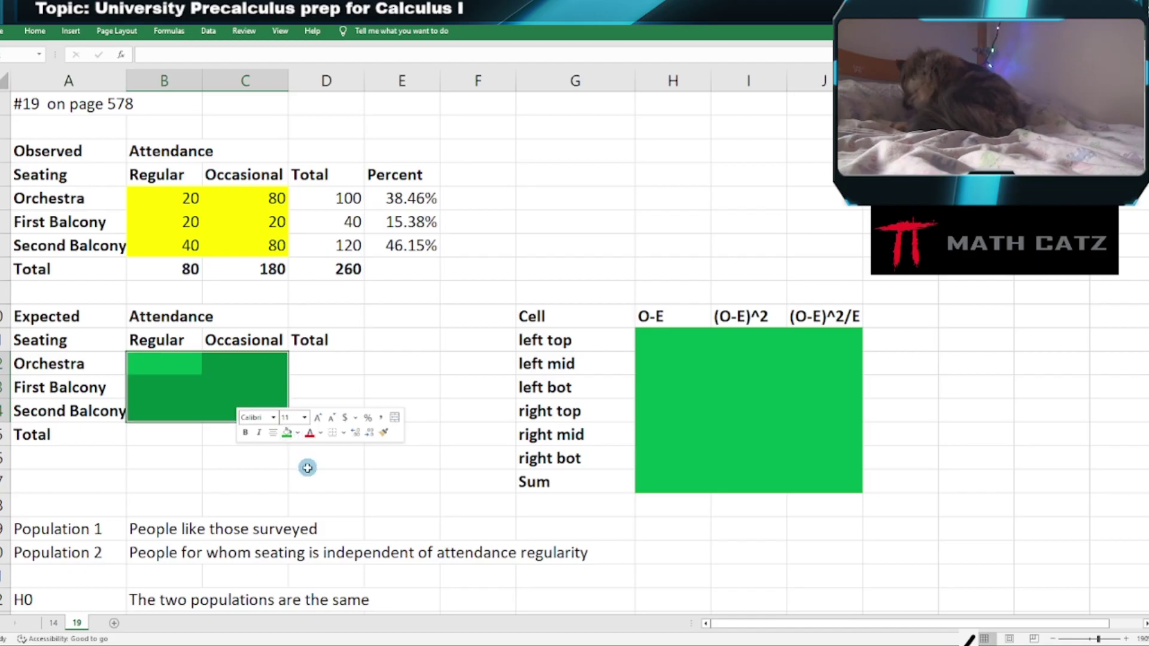
# Enter the formula =B8*E5 in cell B12 for the expected Orchestra count of regular attendees.
pyautogui.click(308, 469)
pyautogui.click(170, 361)
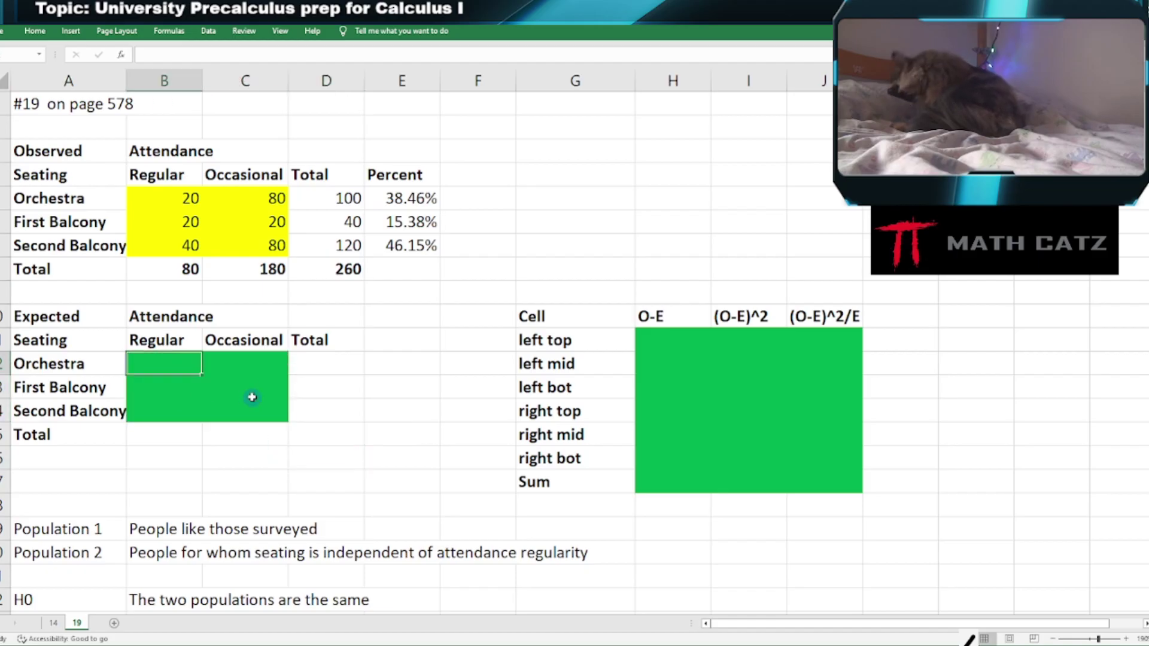
pyautogui.write('=')
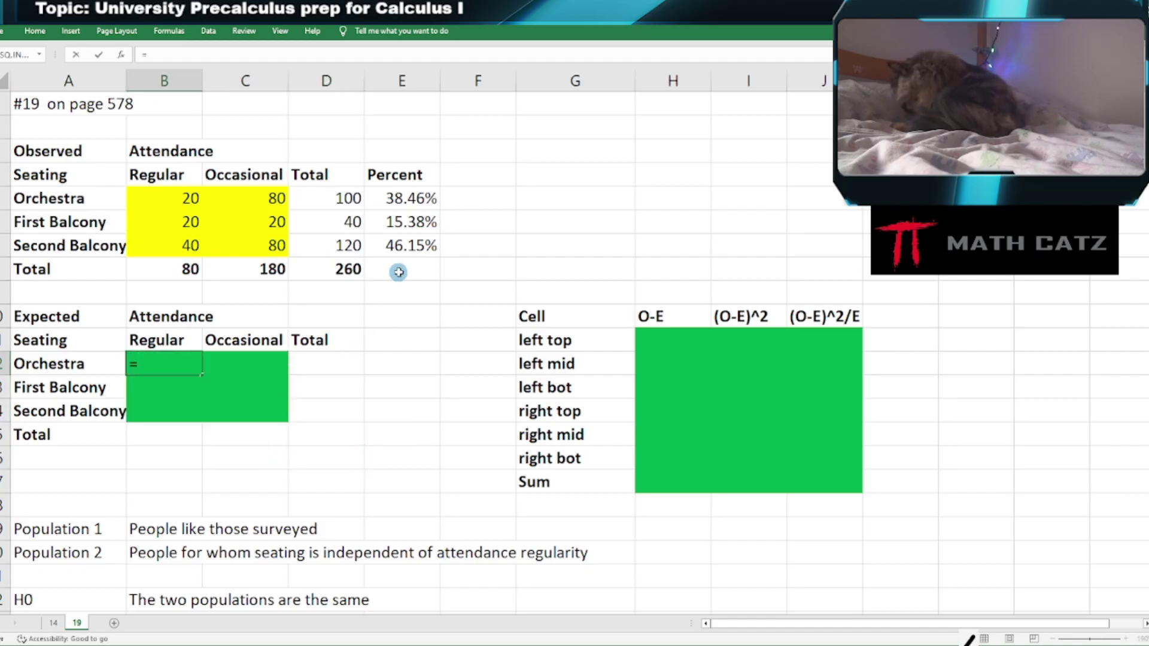
pyautogui.click(164, 269)
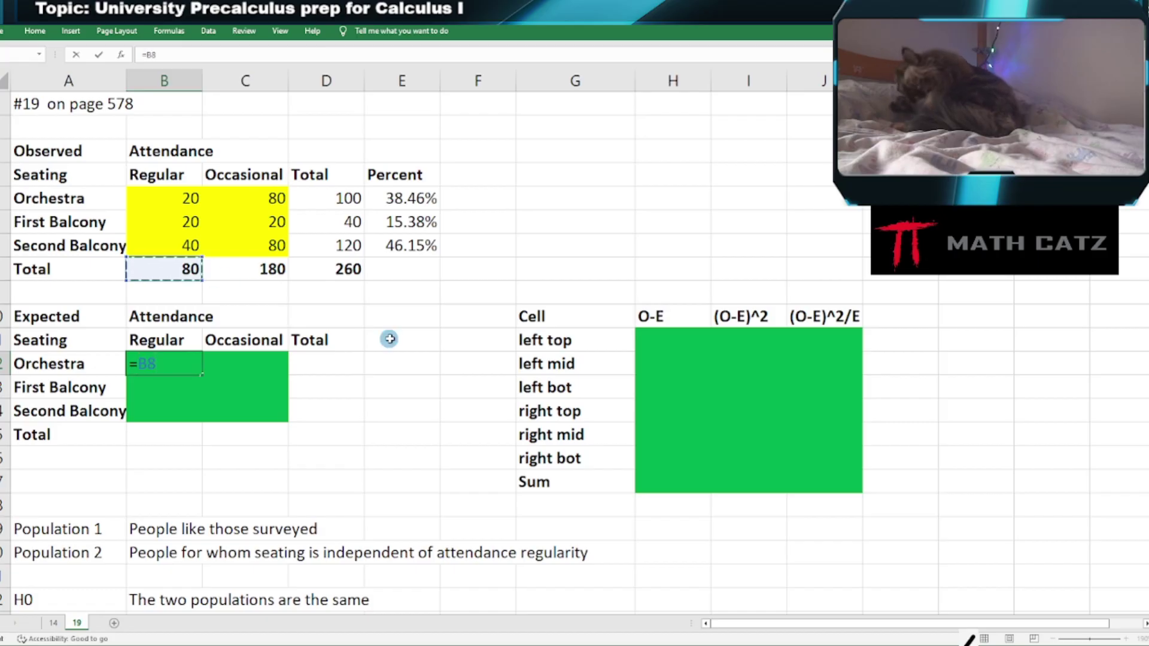
pyautogui.write('*')
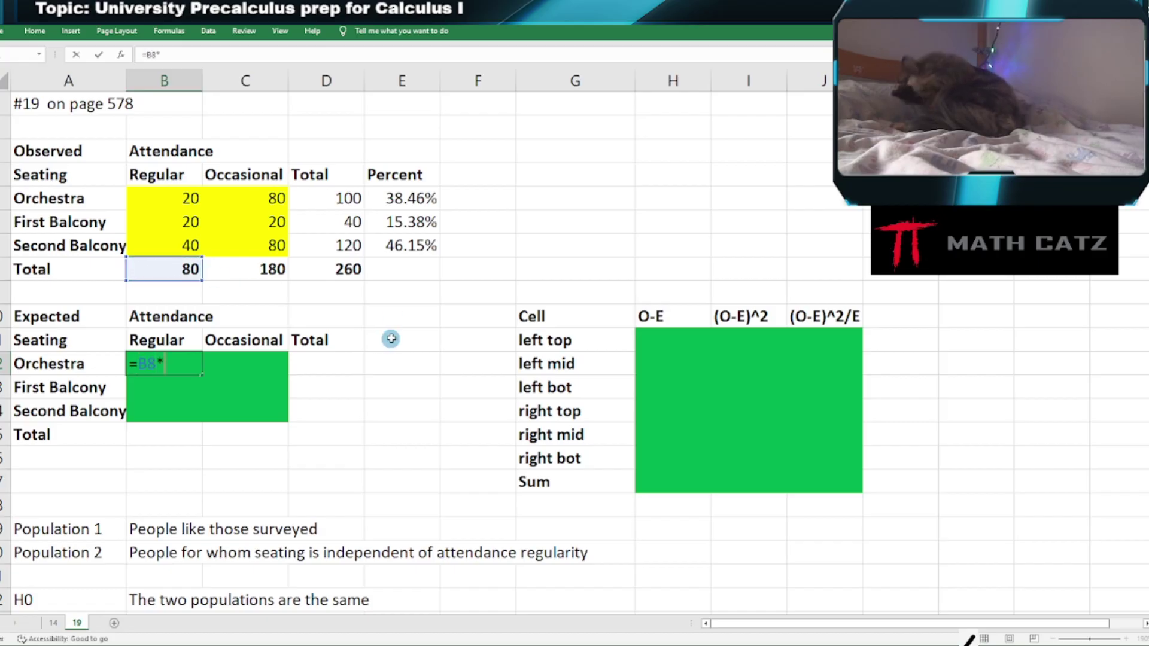
pyautogui.click(393, 198)
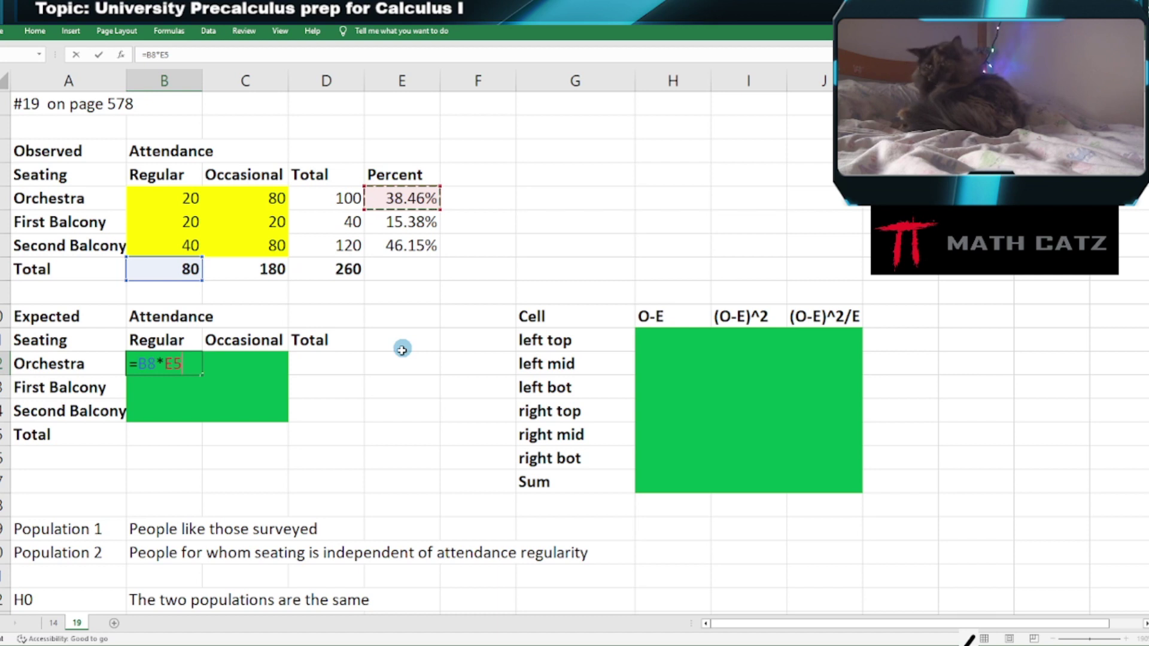
pyautogui.press('Return')
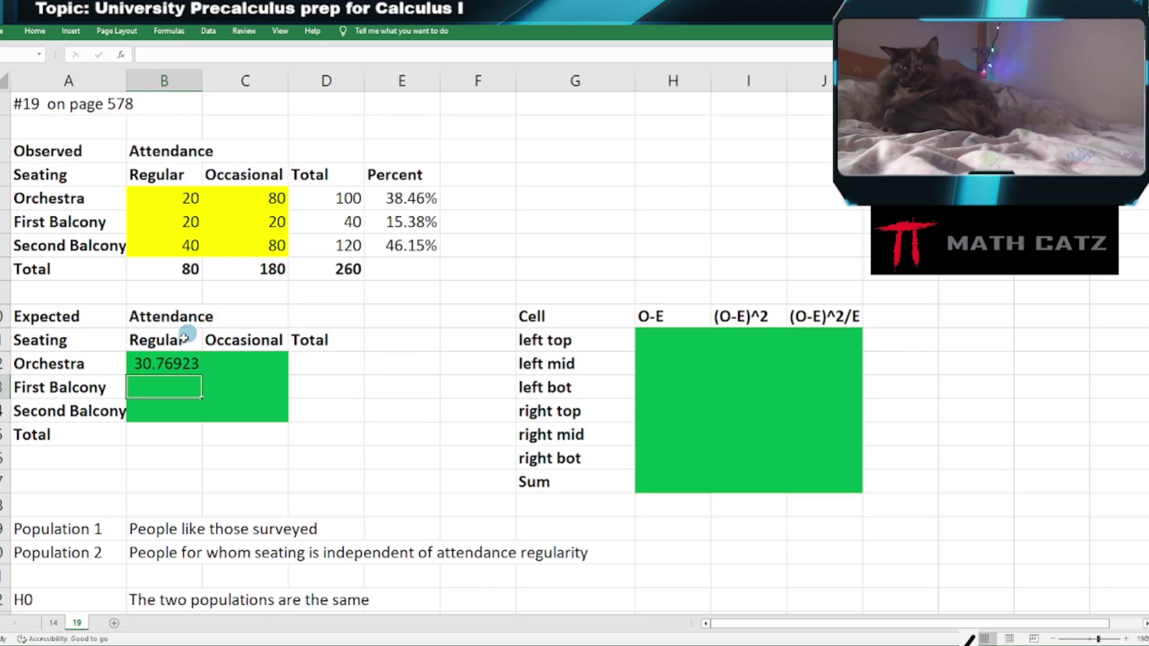
# Change the B12 formula to =$B$8*E5 and fill it down through the Second Balcony row.
pyautogui.moveTo(163, 362); pyautogui.dragTo(245, 416)
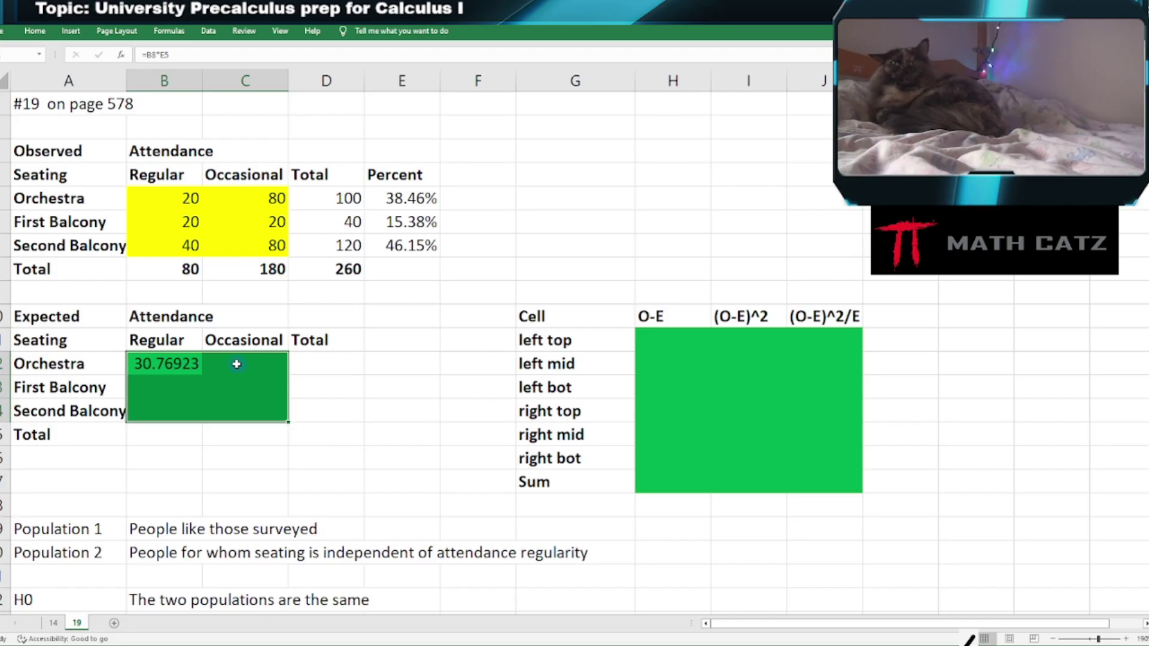
pyautogui.click(169, 364)
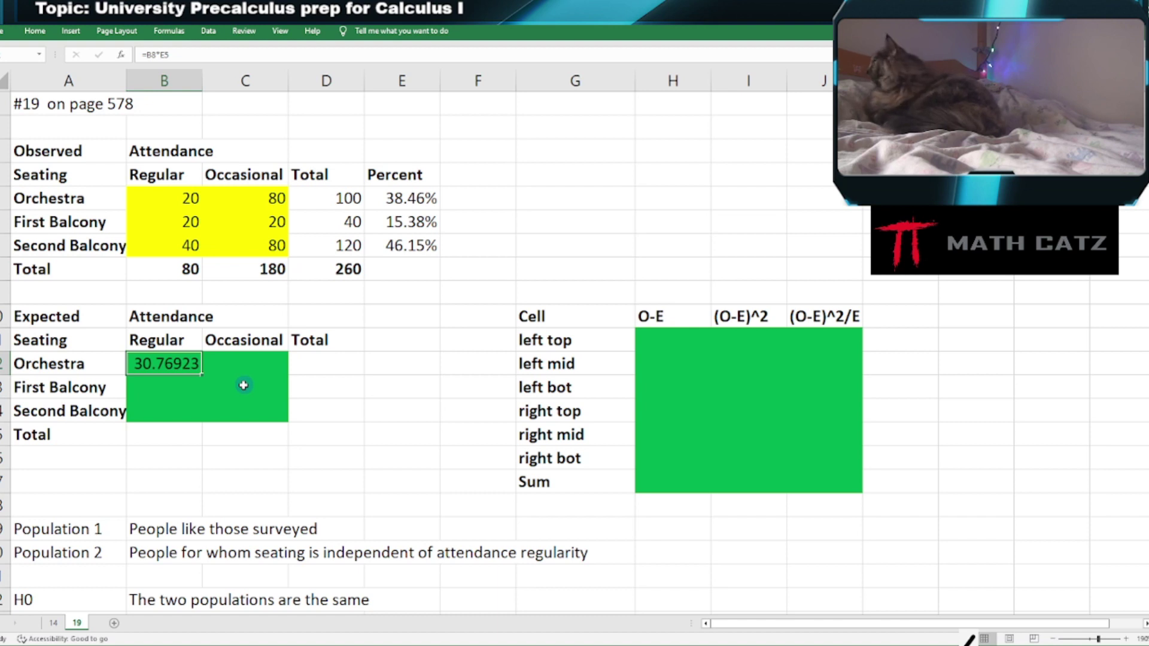
pyautogui.doubleClick(177, 367)
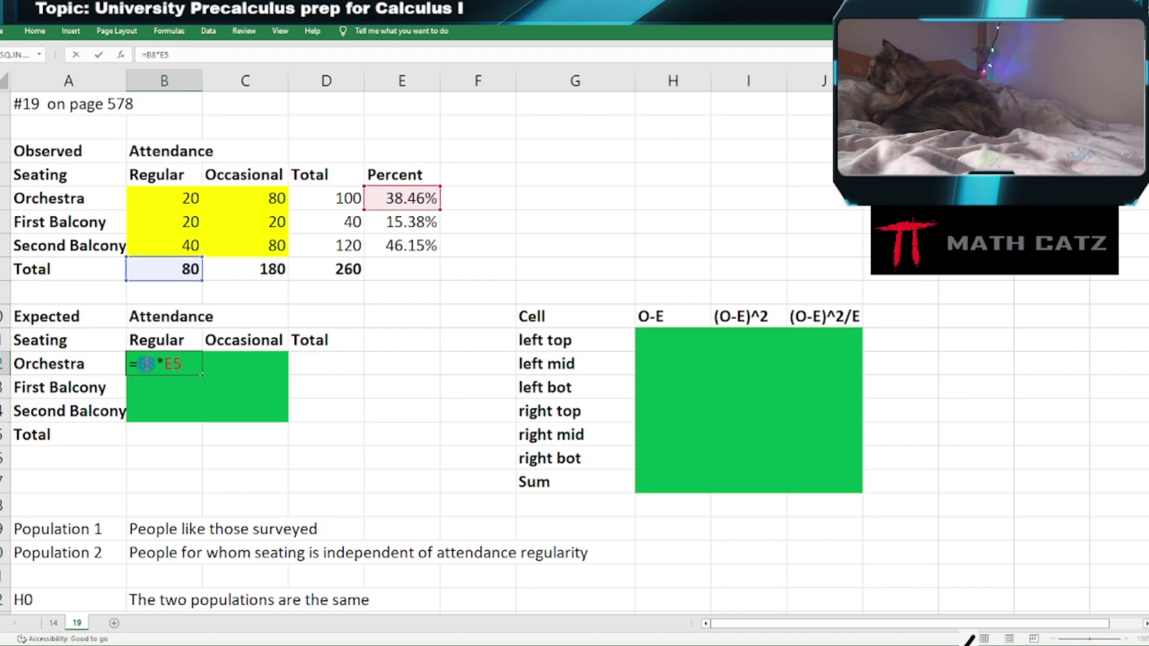
pyautogui.press('F4')
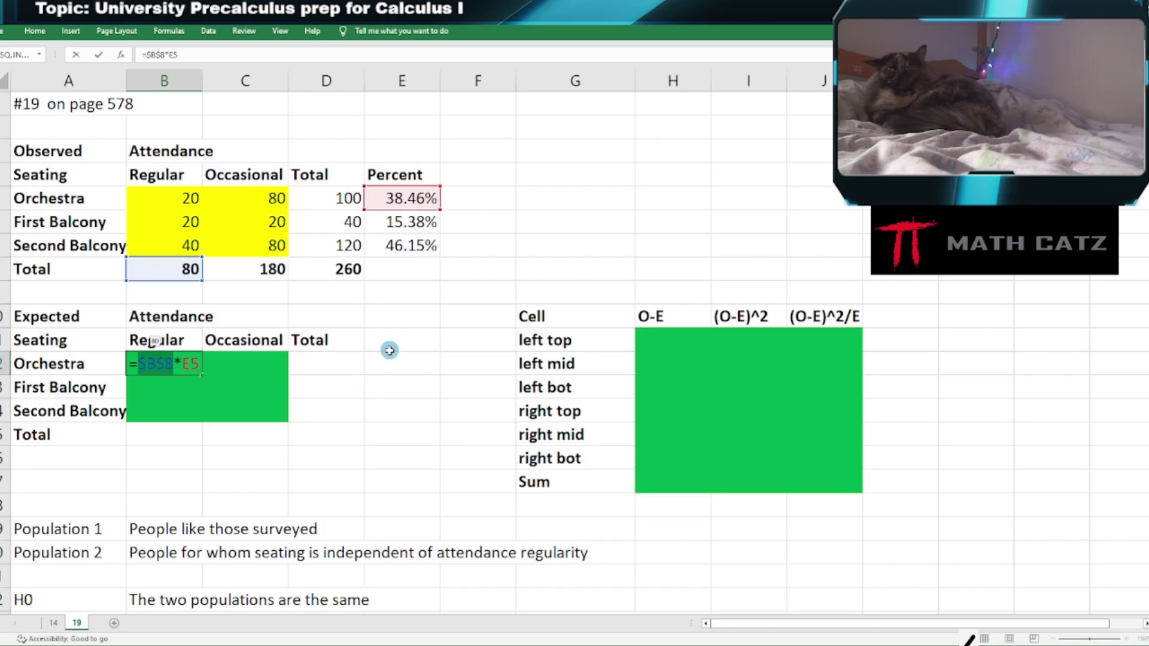
pyautogui.press('Return')
pyautogui.click(188, 365)
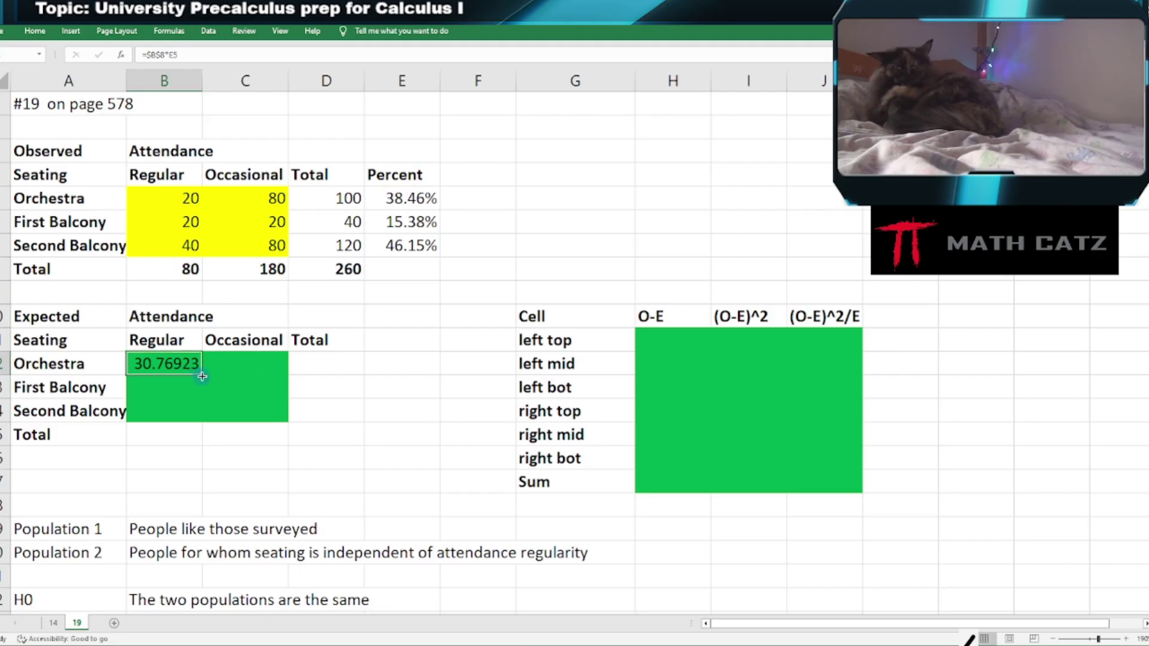
pyautogui.moveTo(202, 376); pyautogui.dragTo(199, 420)
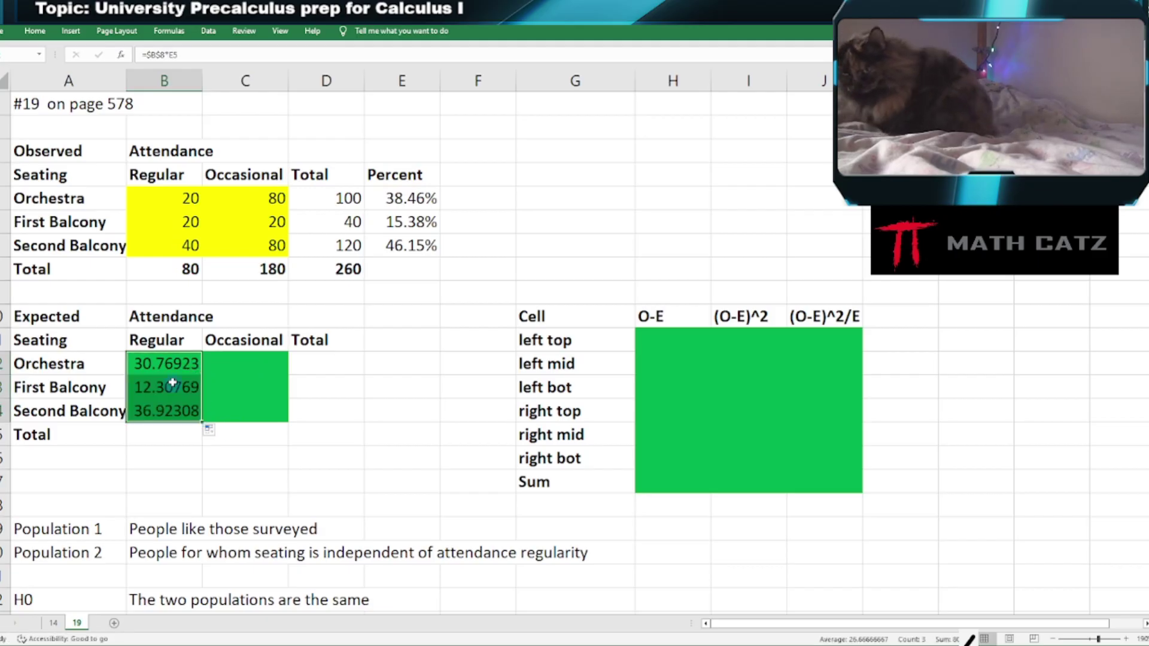
# Format the expected attendance cells B12:C14 as Number with 2 decimal places.
pyautogui.click(152, 363)
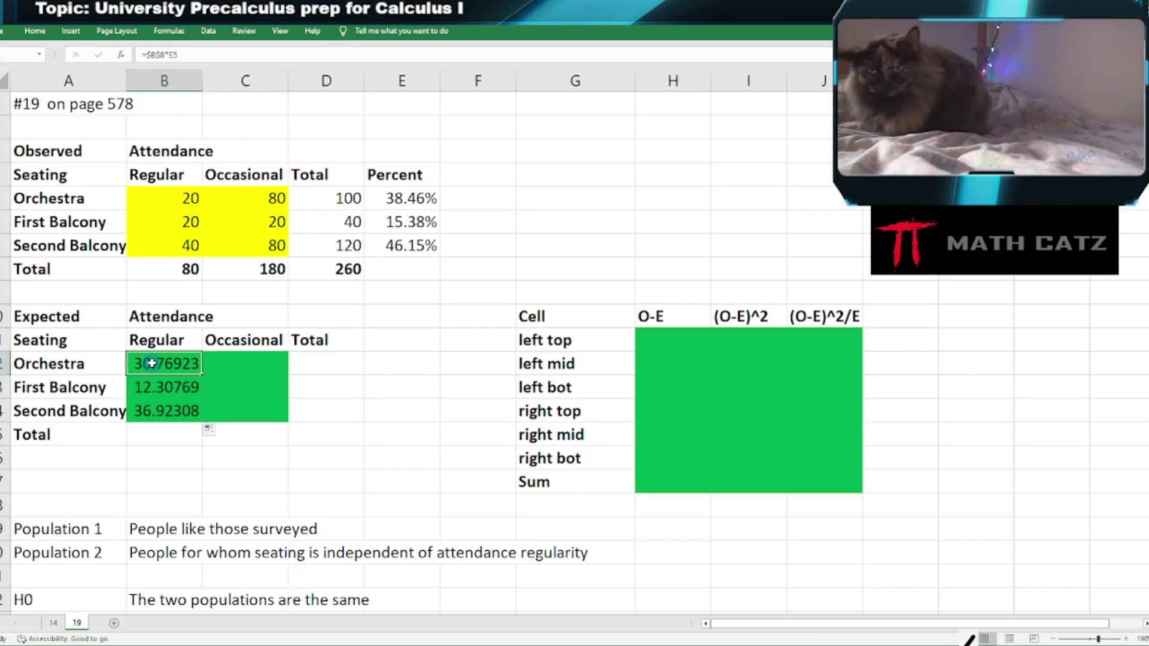
pyautogui.moveTo(152, 364); pyautogui.dragTo(236, 418)
pyautogui.rightClick(236, 419)
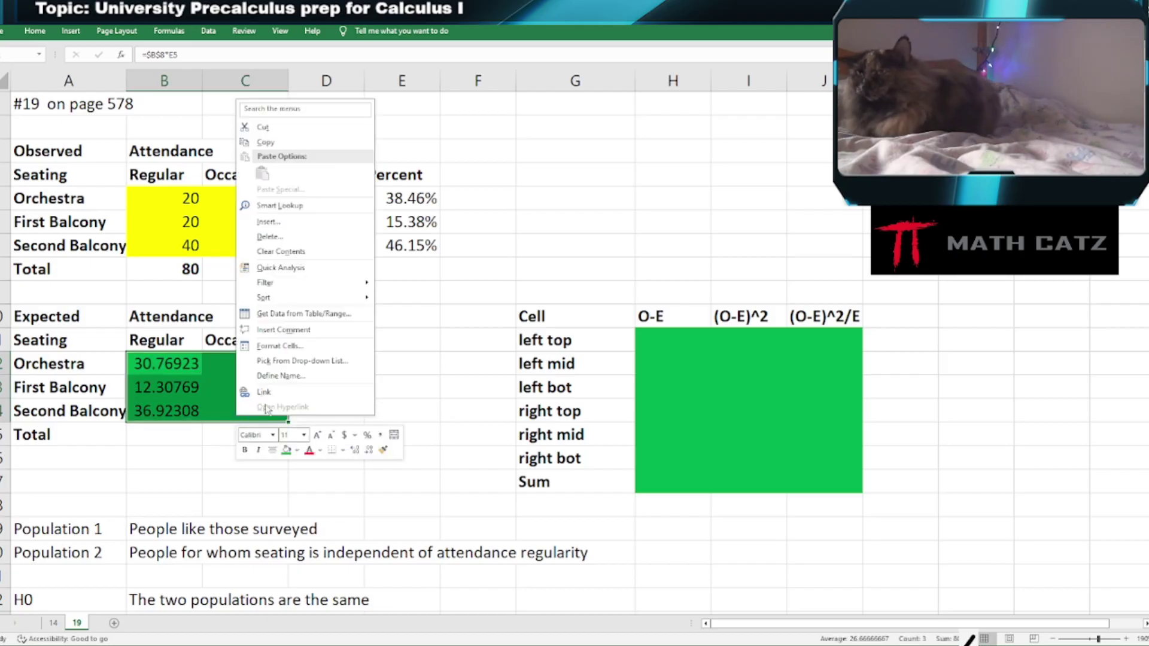
pyautogui.click(270, 346)
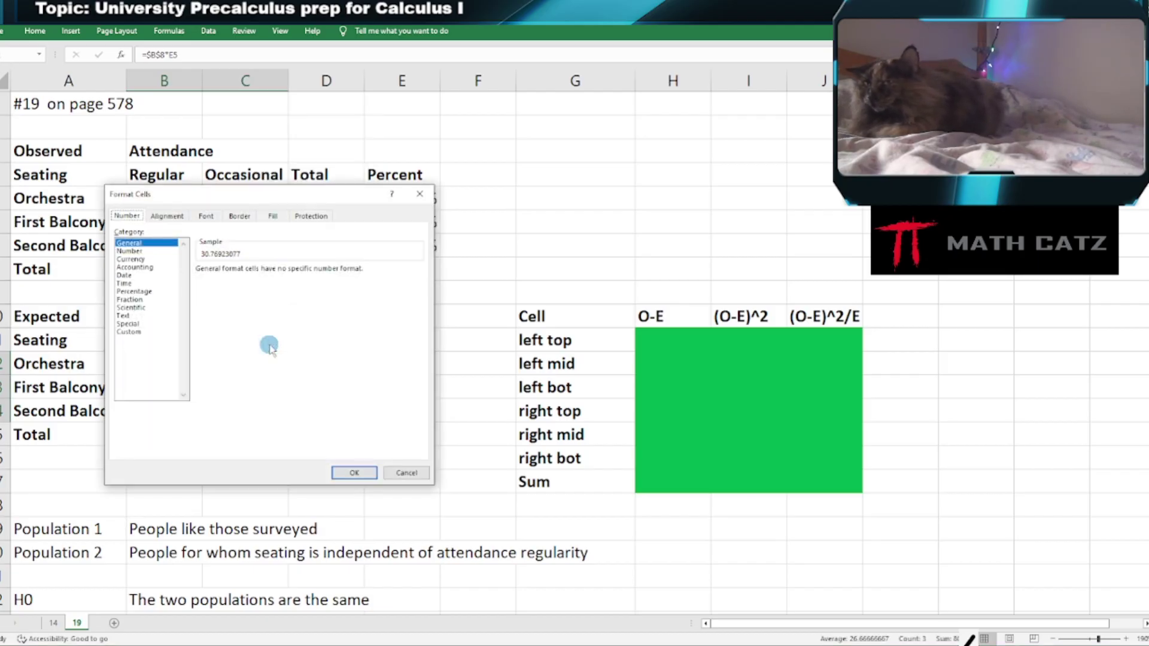
pyautogui.click(129, 251)
pyautogui.click(268, 272)
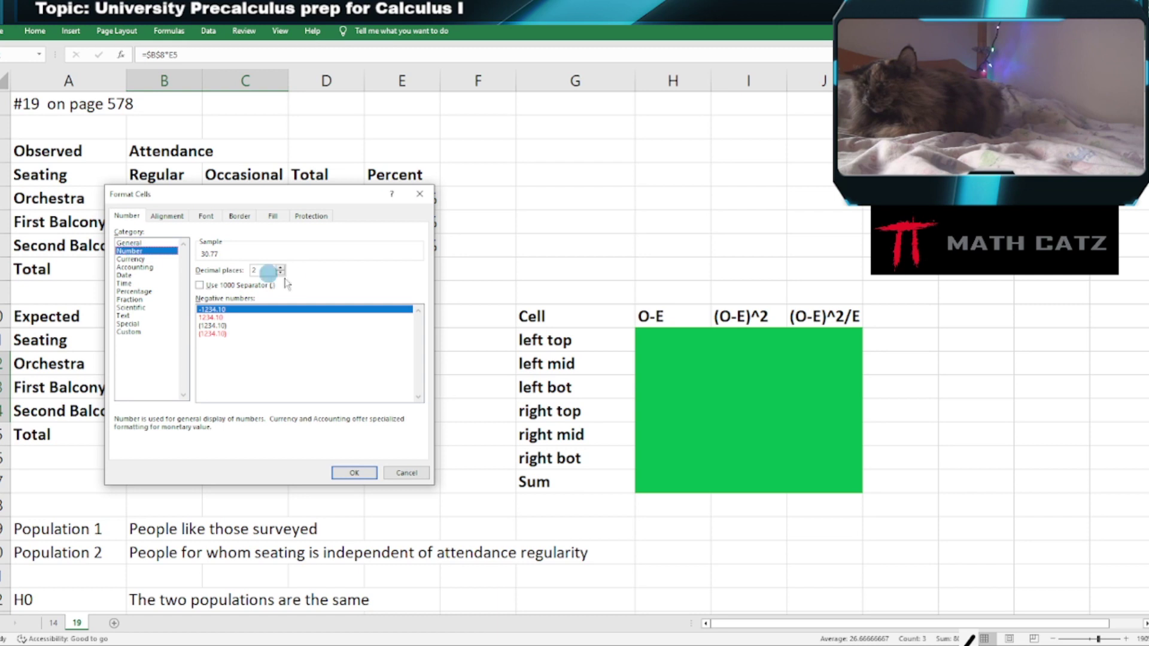
pyautogui.click(356, 472)
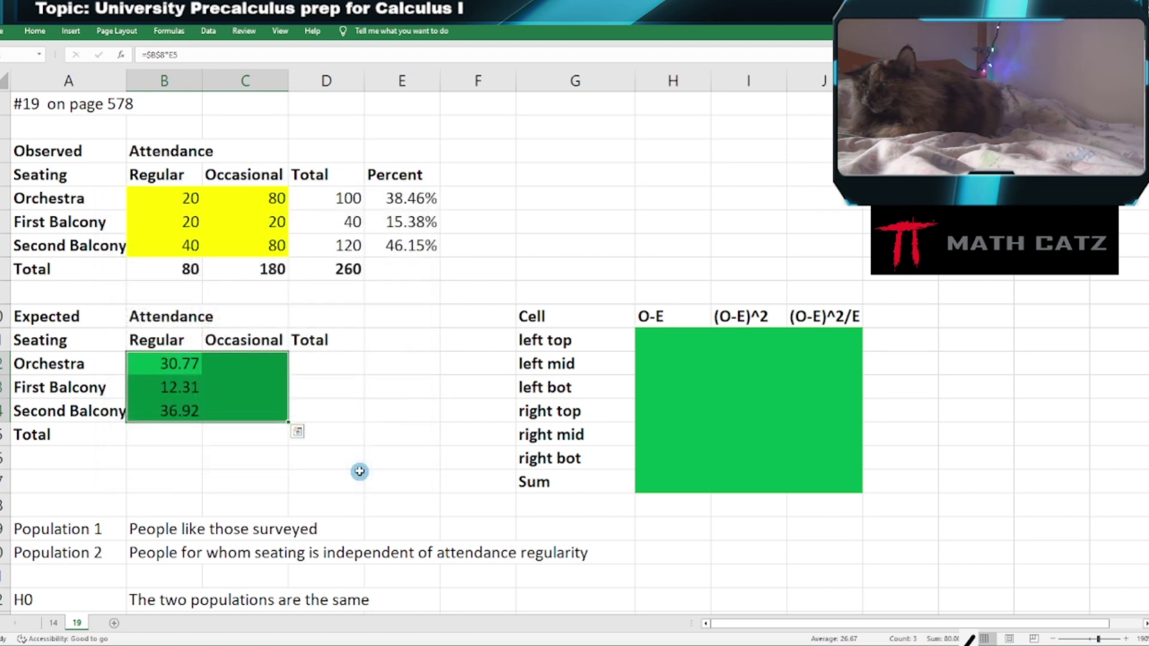
pyautogui.click(375, 392)
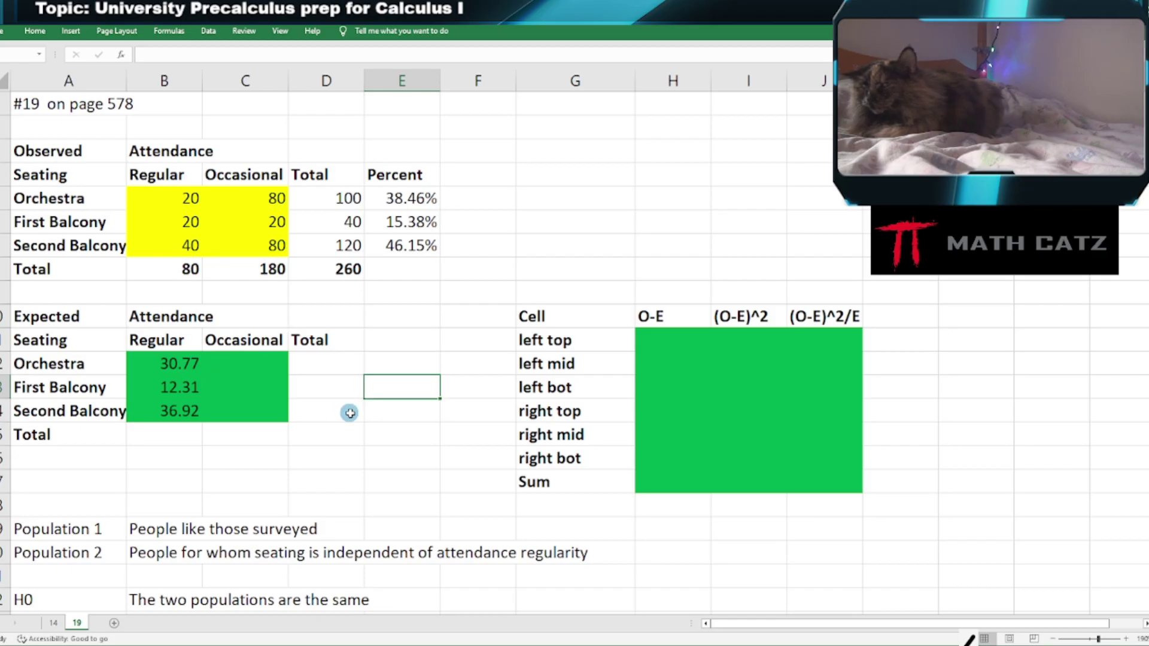
# Copy the expected Orchestra formula from the Regular column into the Occasional cell C12.
pyautogui.click(175, 363)
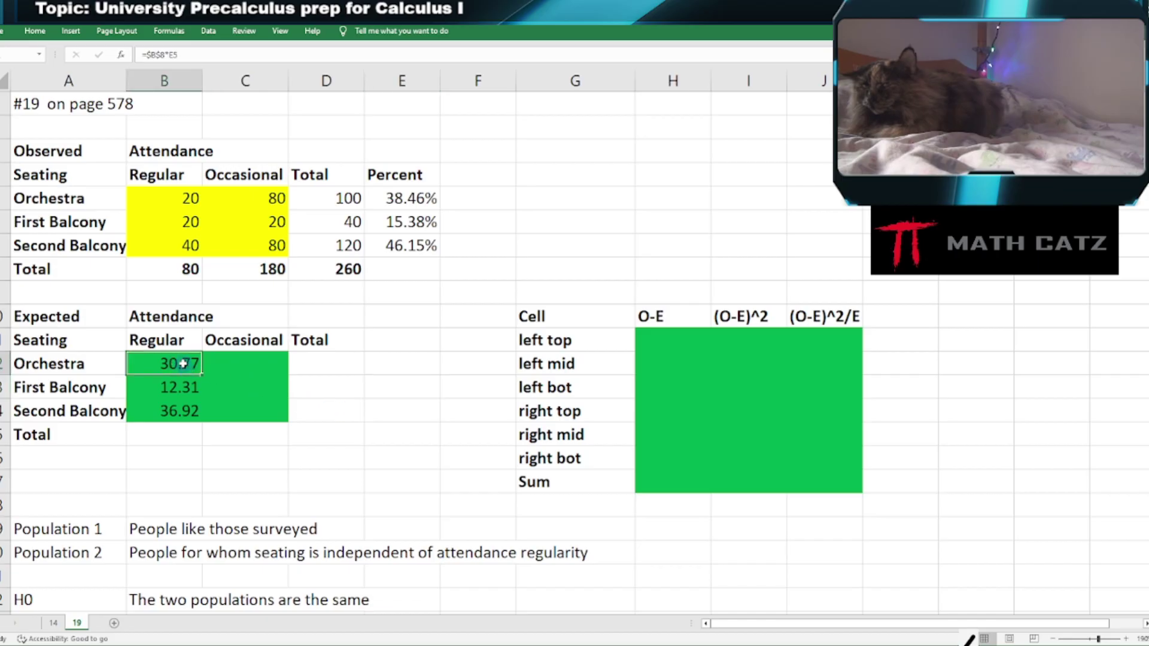
pyautogui.rightClick(185, 365)
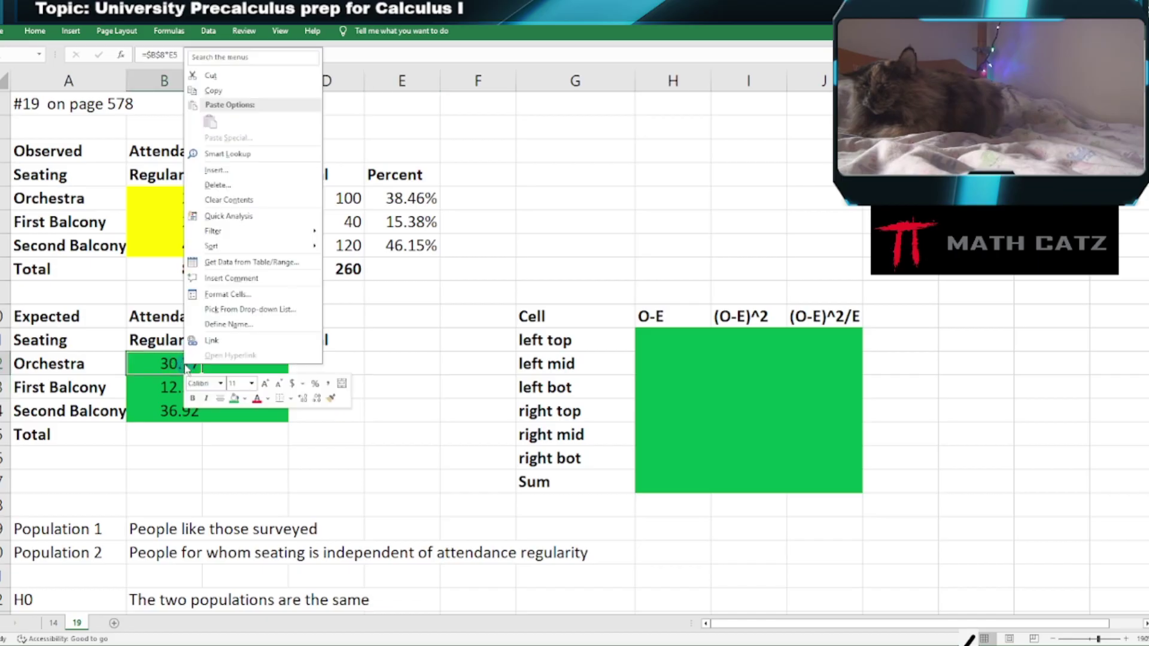
pyautogui.click(210, 90)
pyautogui.click(235, 365)
pyautogui.rightClick(234, 366)
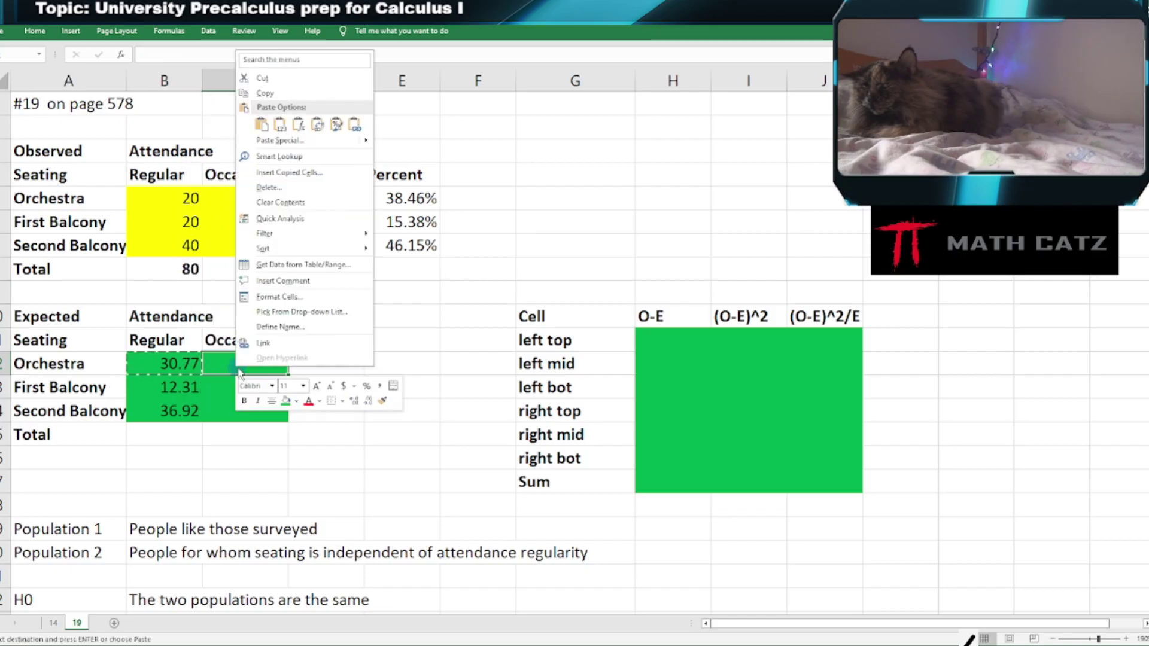
pyautogui.click(262, 127)
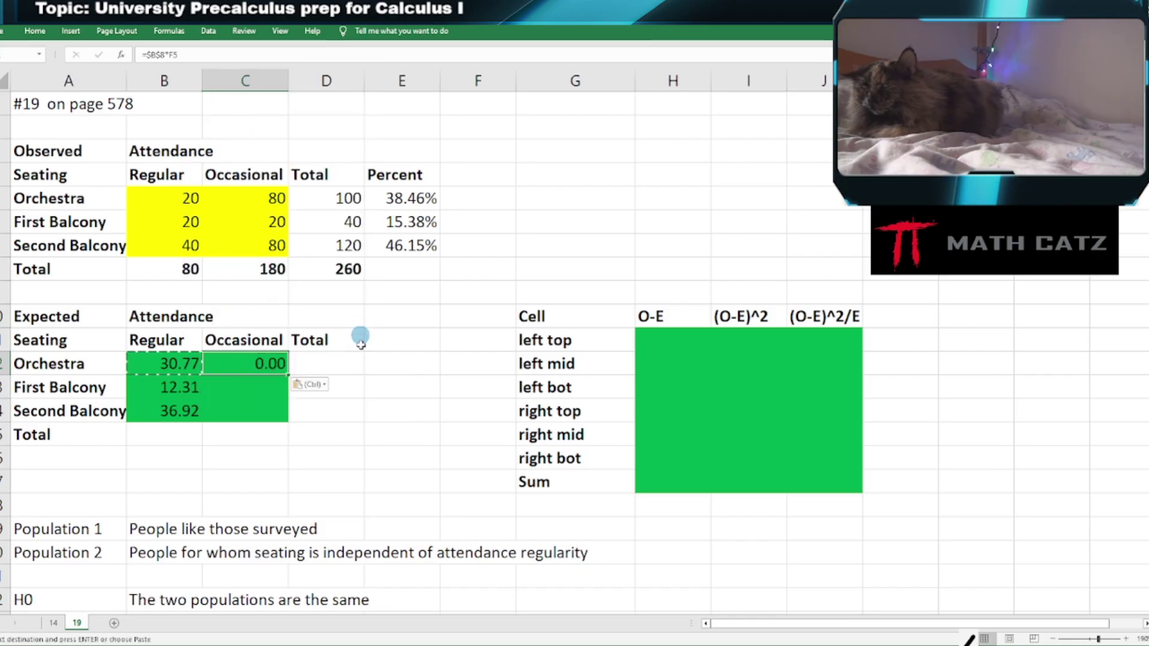
# Correct the references in the Orchestra Occasional formula so that it reads =$C$8*E5.
pyautogui.doubleClick(263, 364)
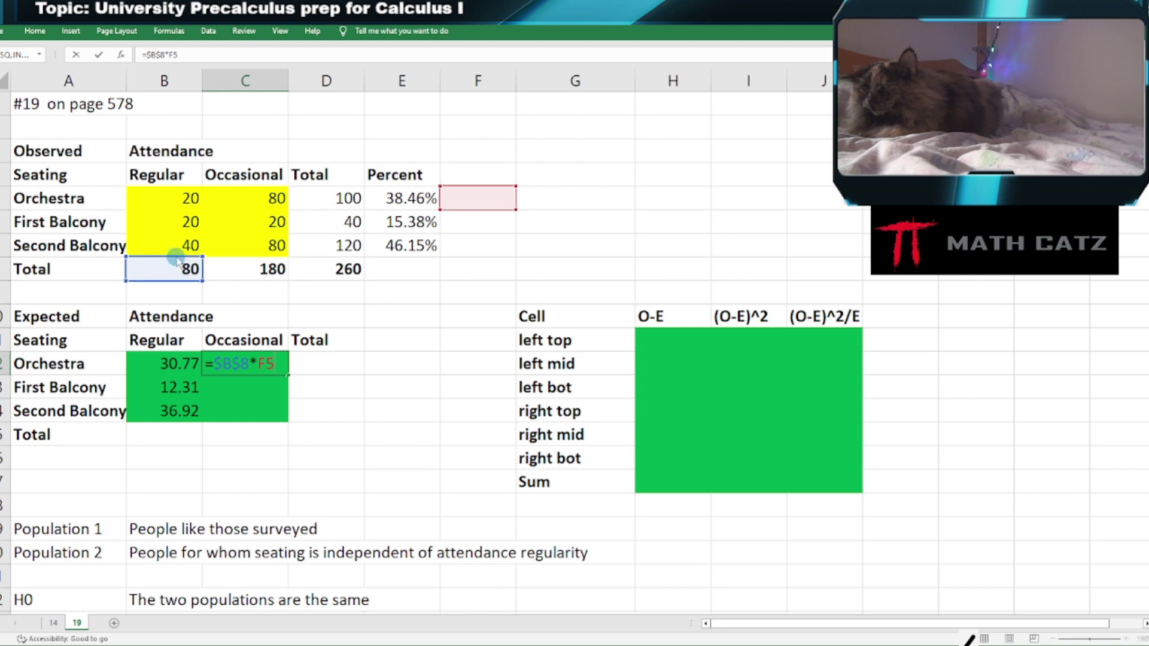
pyautogui.click(227, 263)
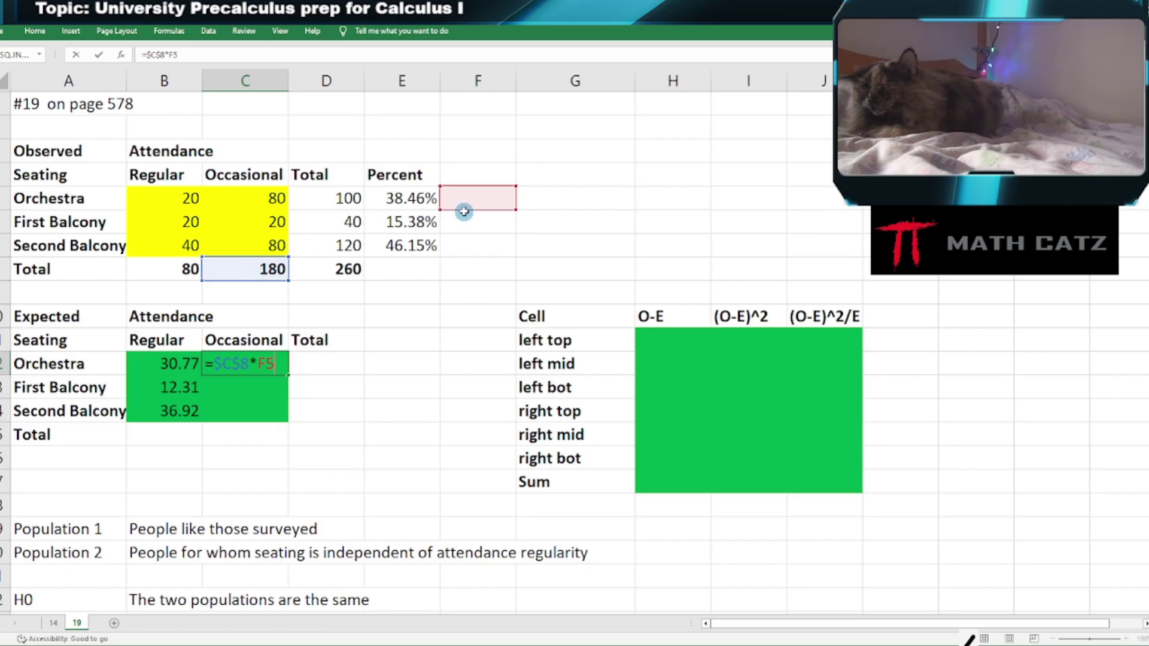
pyautogui.moveTo(464, 211); pyautogui.dragTo(416, 208)
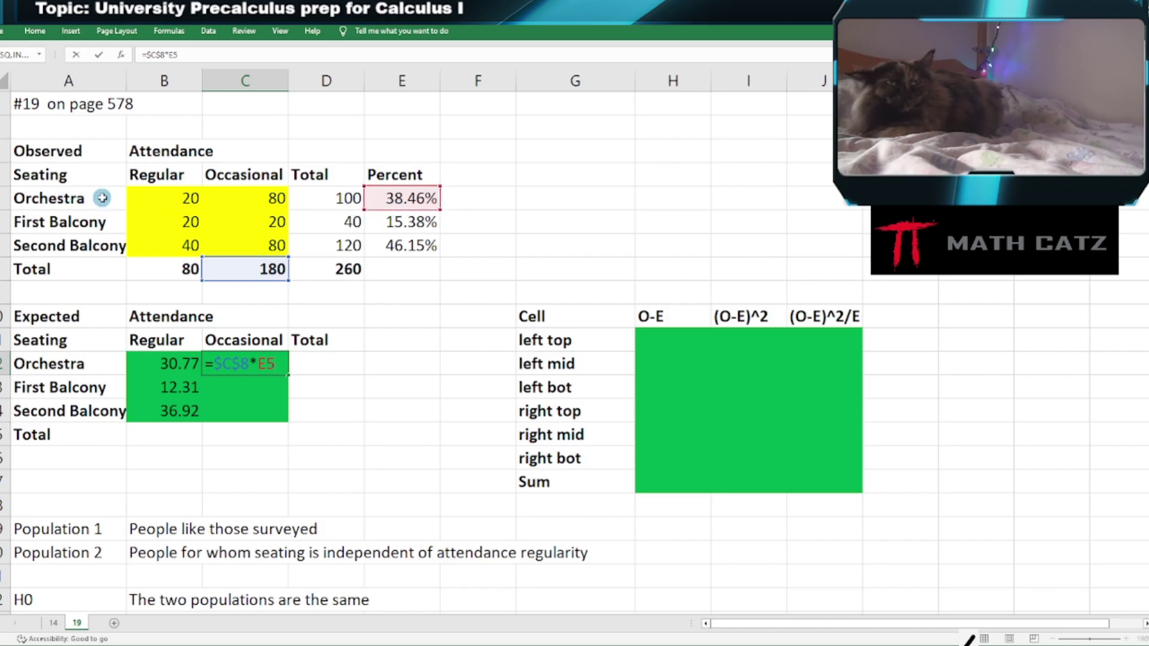
pyautogui.press('Return')
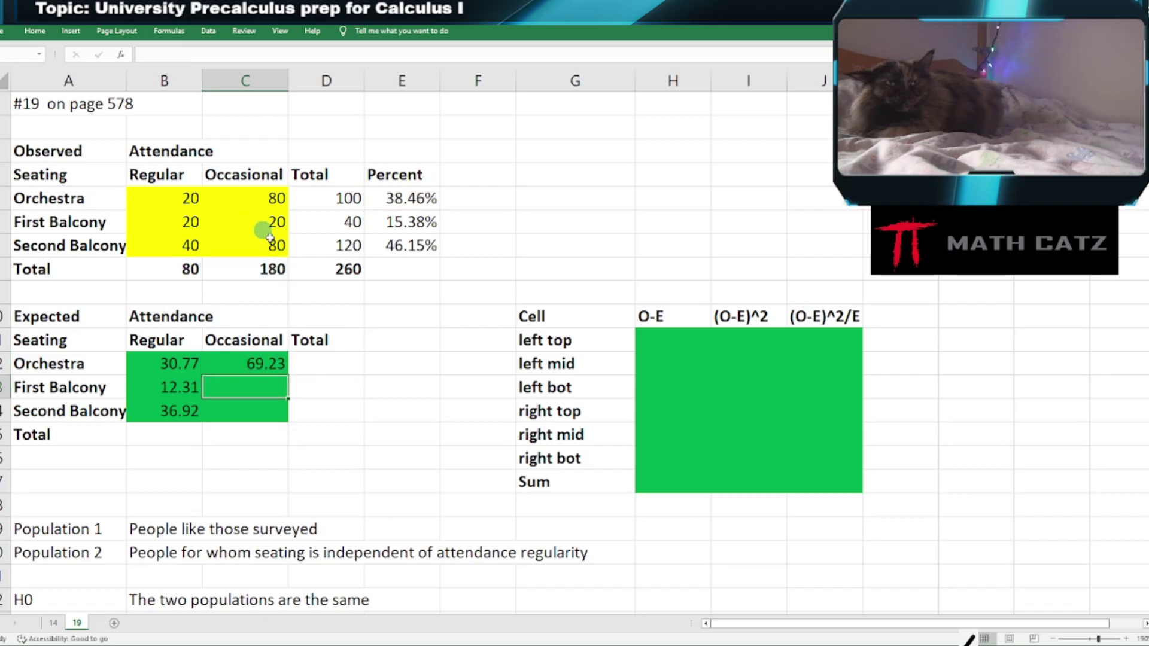
# Fill the Occasional formula down from C12 through Second Balcony and check the First Balcony formula's references.
pyautogui.click(273, 365)
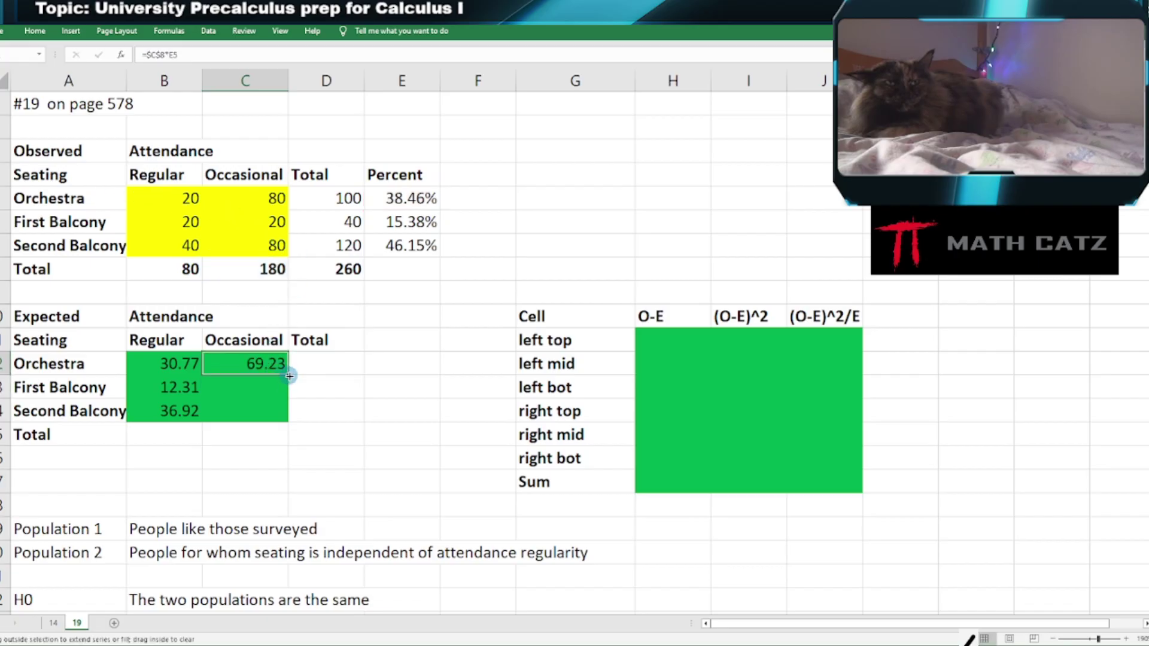
pyautogui.moveTo(287, 375); pyautogui.dragTo(304, 413)
pyautogui.doubleClick(263, 387)
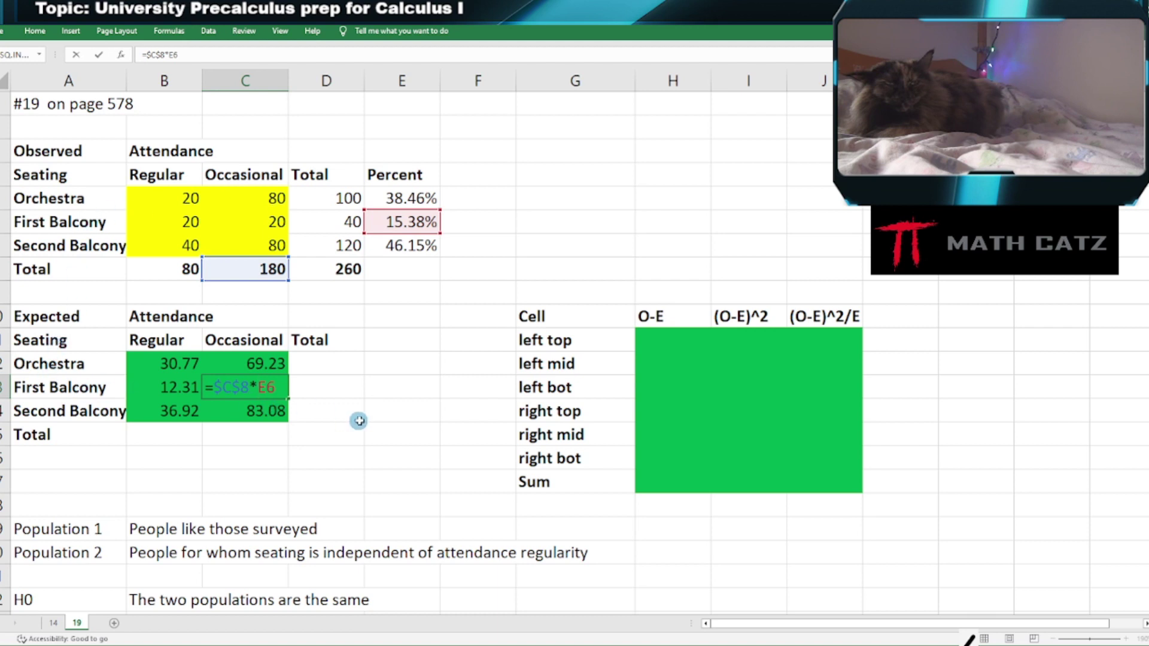
pyautogui.hotkey('ctrl', 'Return')
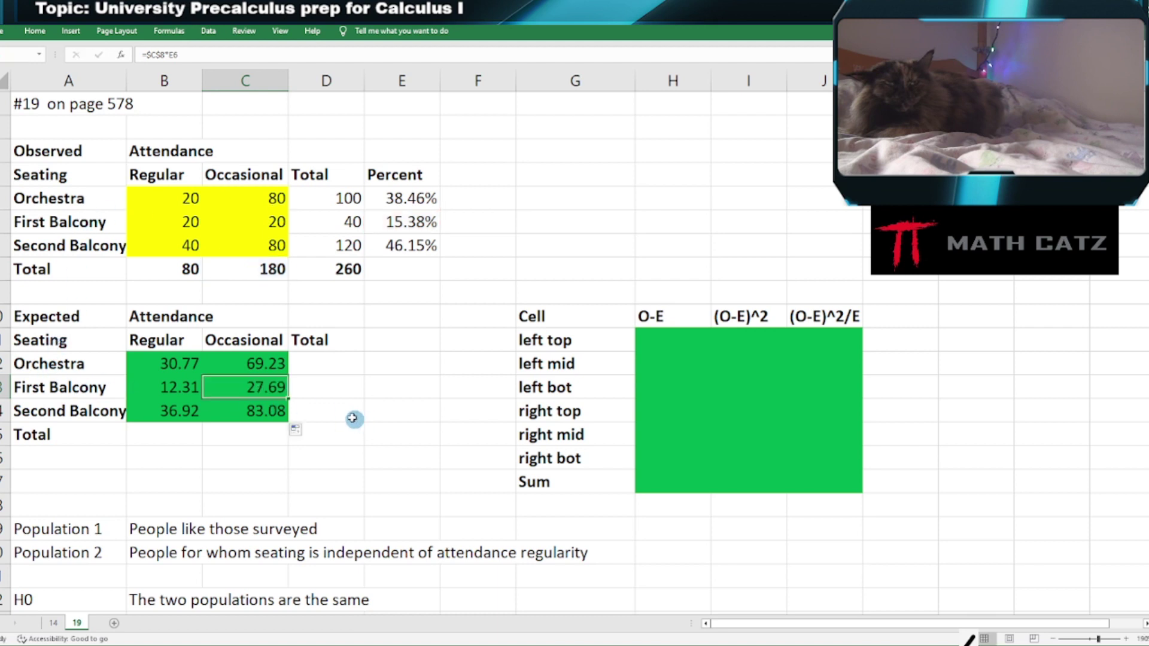
# Total the expected Regular column in B15 with =SUM(B12:B14) and extend the formula to the Occasional column.
pyautogui.click(340, 366)
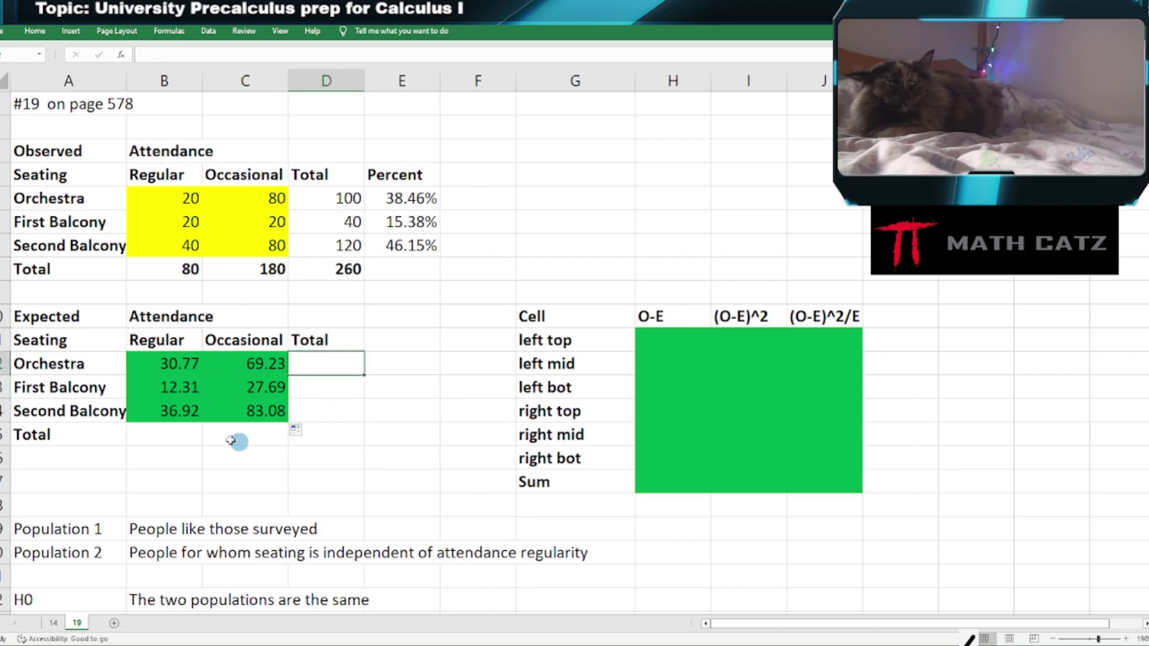
pyautogui.click(183, 439)
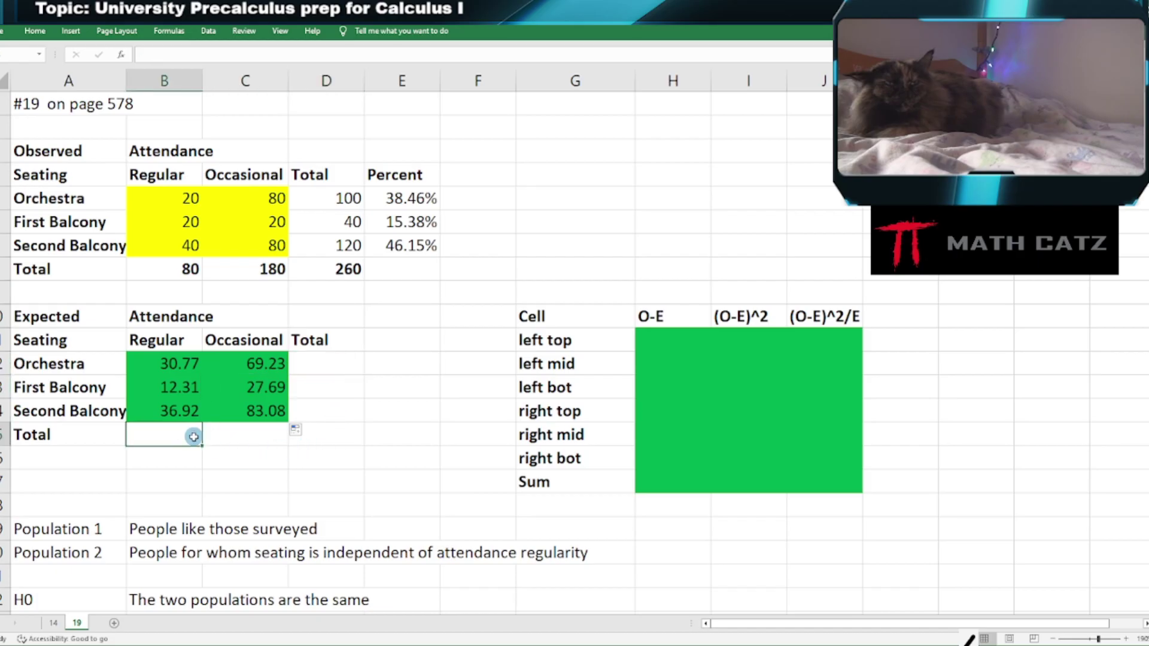
pyautogui.write('=s')
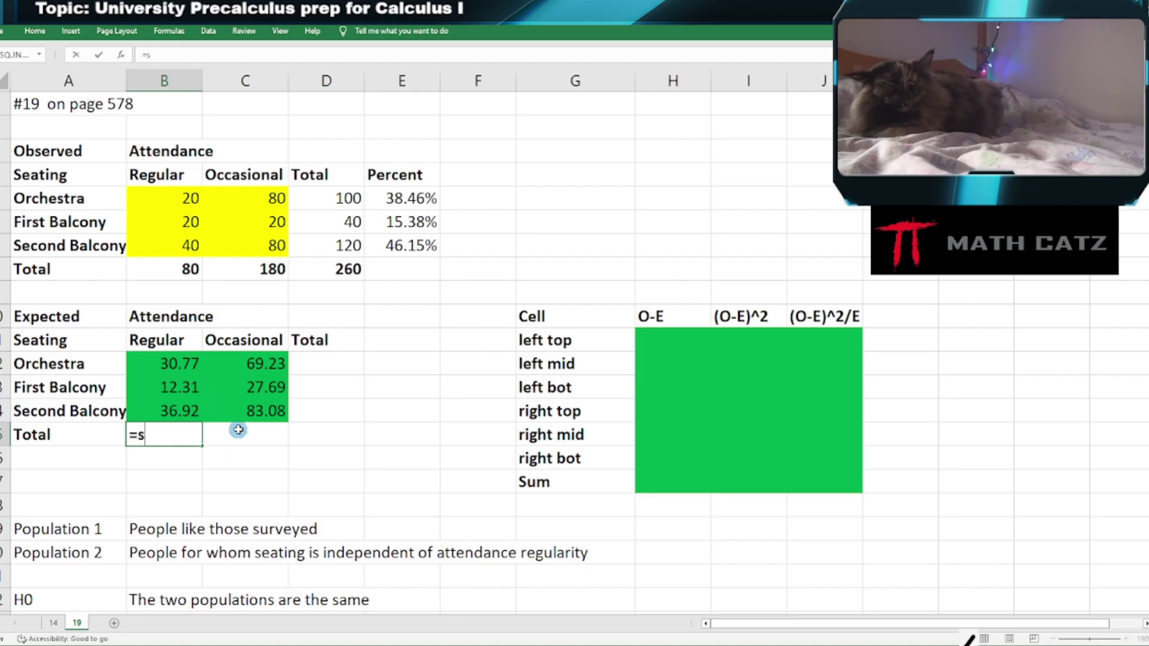
pyautogui.write('um')
pyautogui.press('Tab')
pyautogui.moveTo(168, 364); pyautogui.dragTo(180, 411)
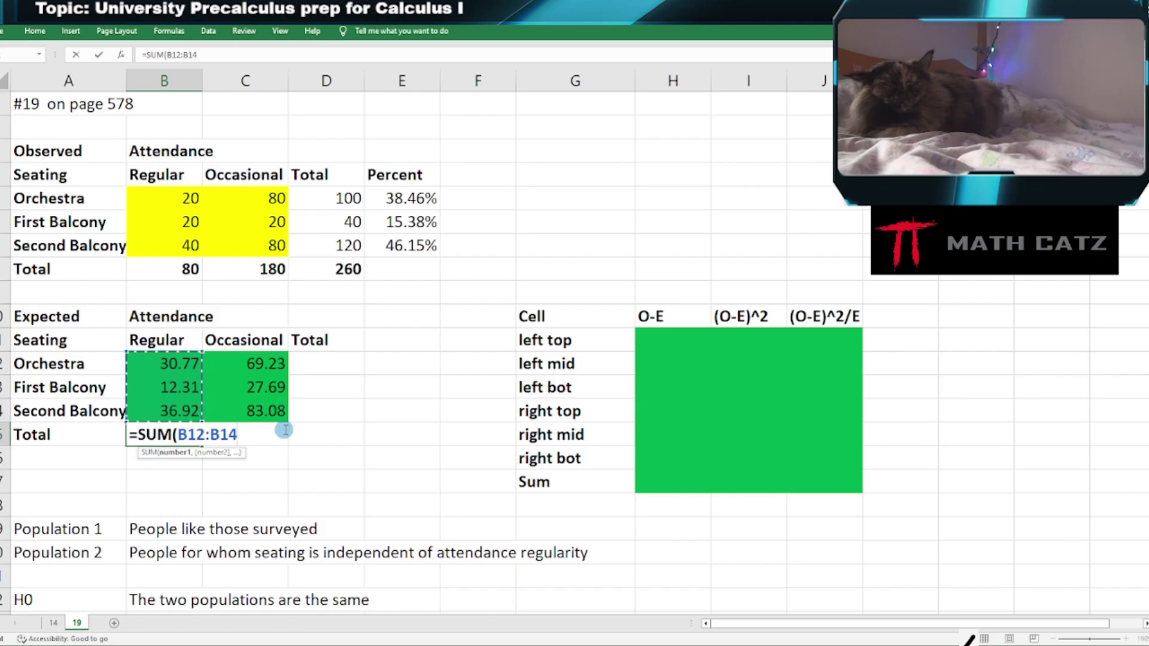
pyautogui.write(')')
pyautogui.press('Return')
pyautogui.click(197, 444)
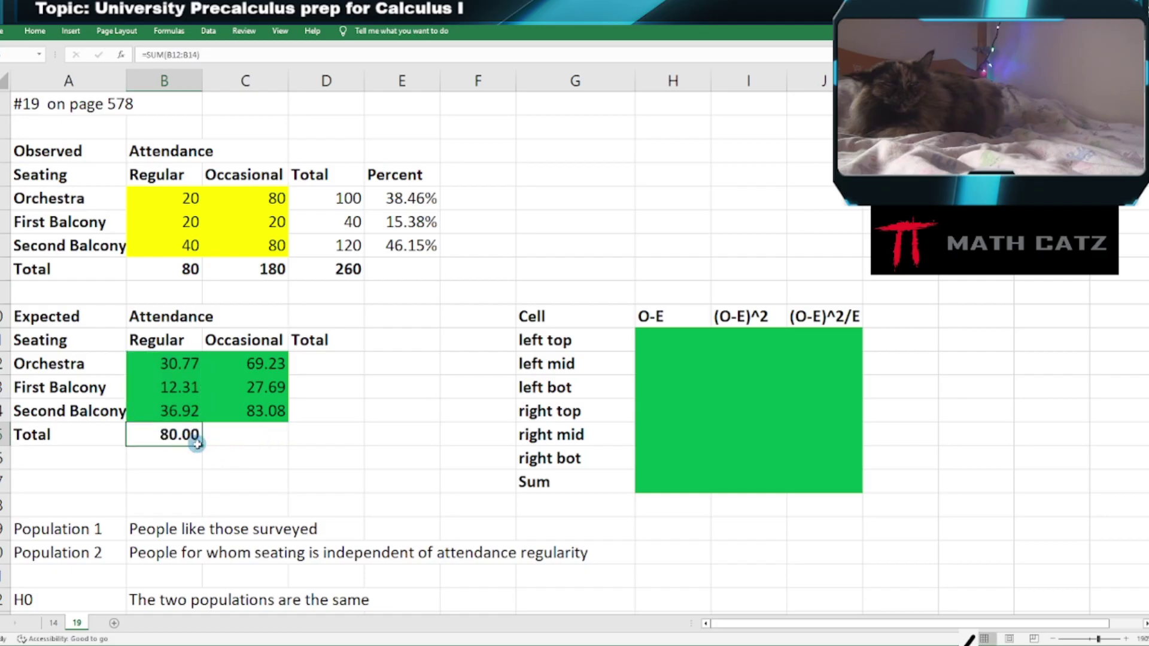
pyautogui.moveTo(198, 444); pyautogui.dragTo(247, 446)
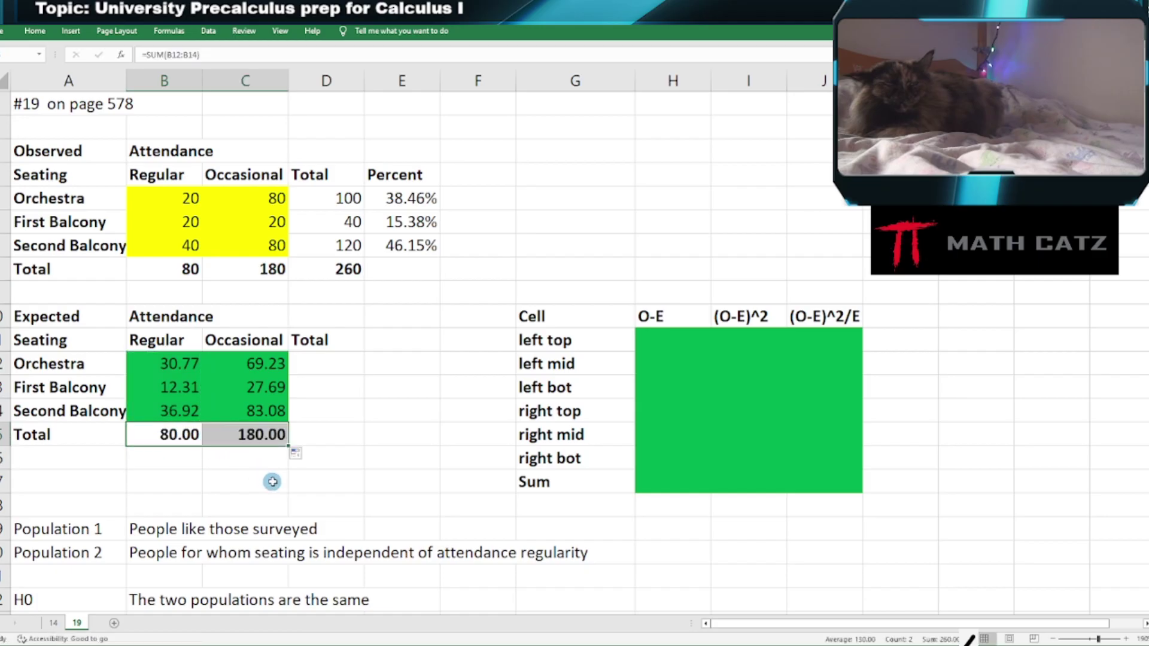
# Total the expected Orchestra row in D12 with =SUM(B12:C12).
pyautogui.click(247, 457)
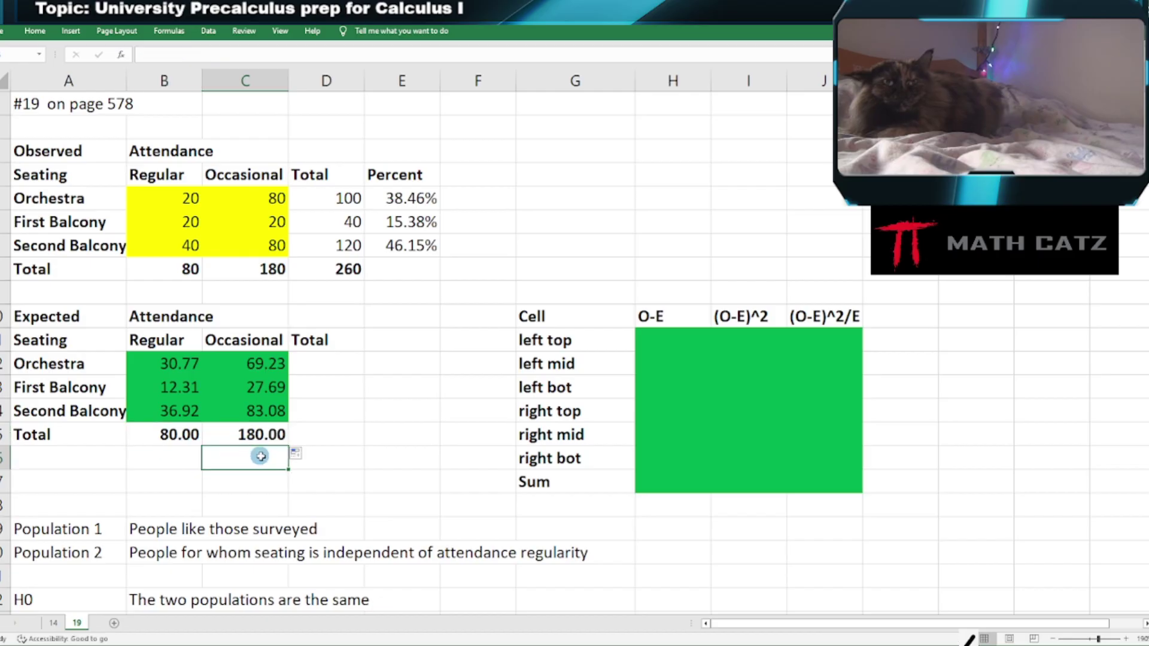
pyautogui.click(308, 365)
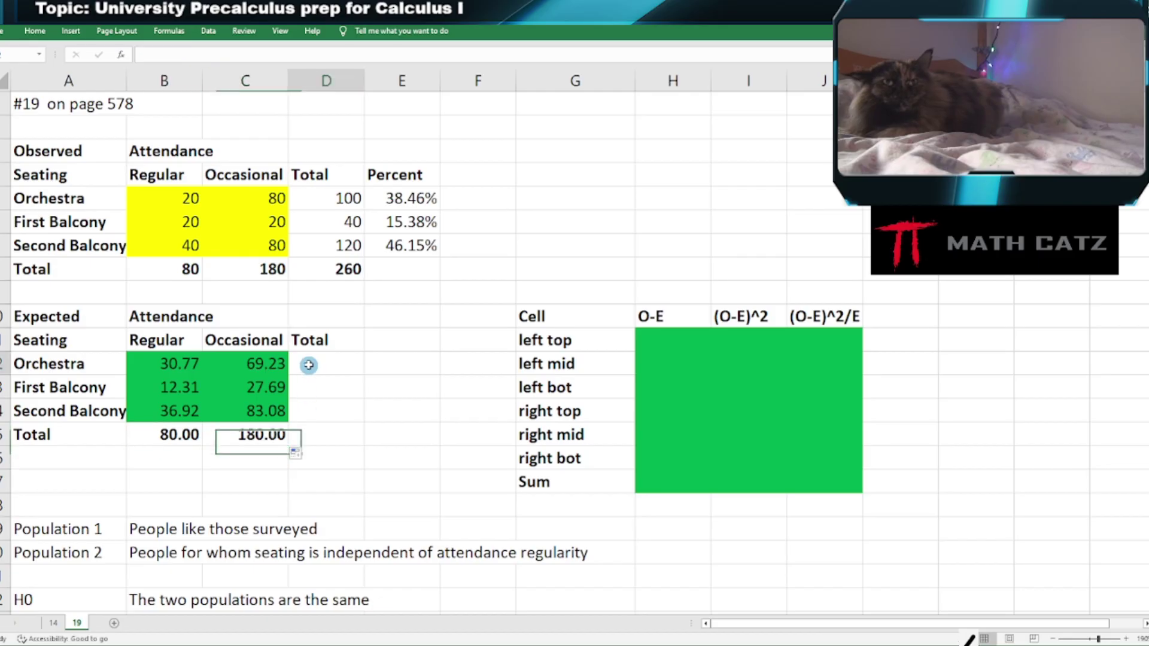
pyautogui.write('=SUM(')
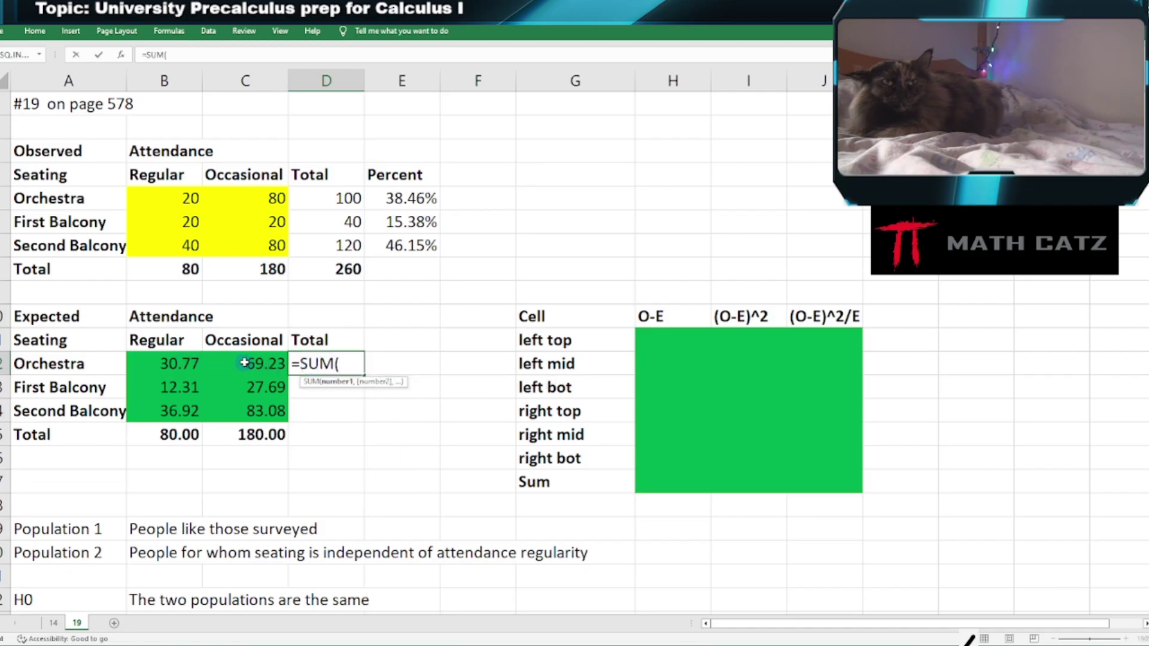
pyautogui.moveTo(179, 364); pyautogui.dragTo(245, 362)
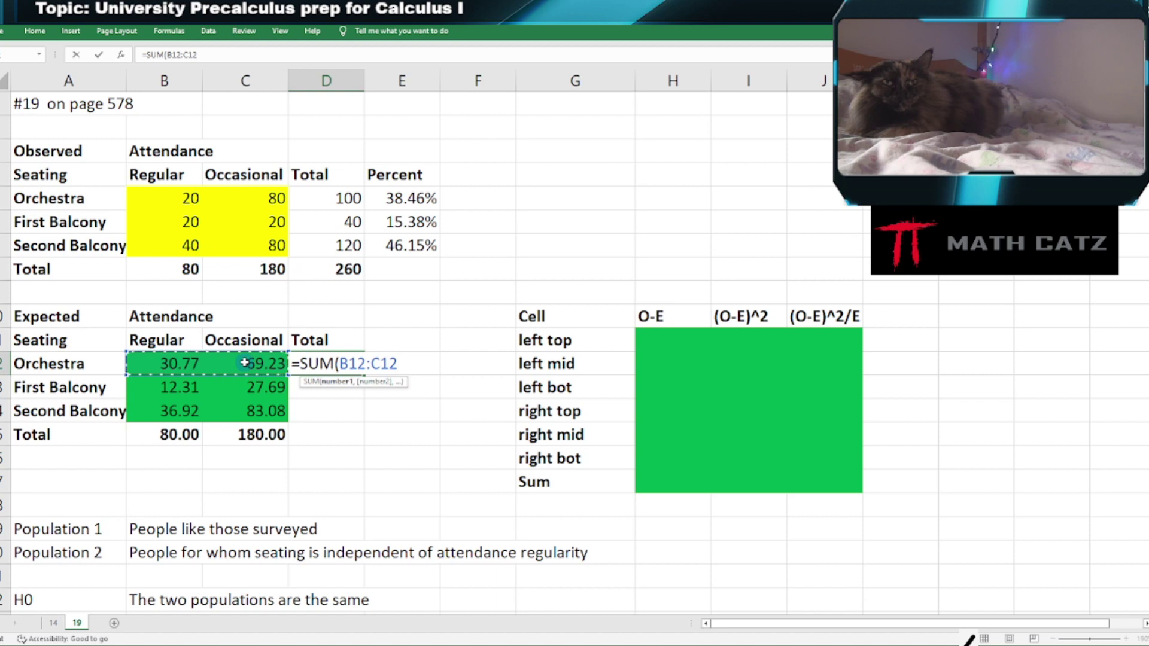
pyautogui.write(')')
pyautogui.press('Return')
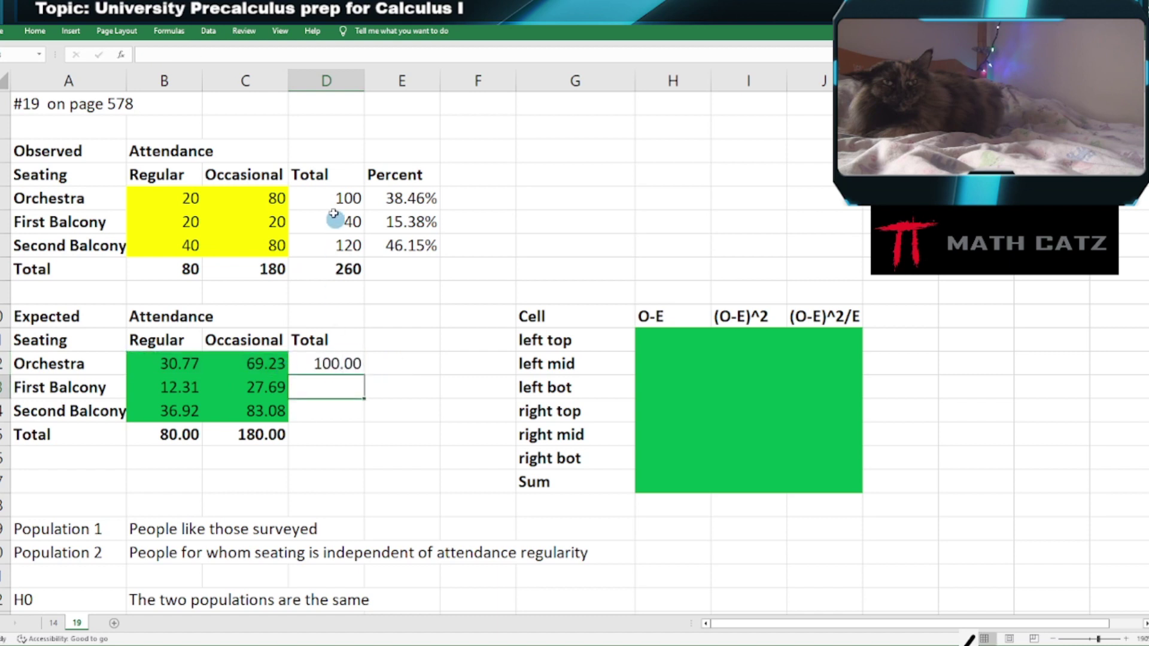
# Compare with the observed totals and fill the row-total formula from D12 down through the expected table's Total row.
pyautogui.moveTo(331, 194); pyautogui.dragTo(329, 246)
pyautogui.moveTo(197, 272); pyautogui.dragTo(272, 270)
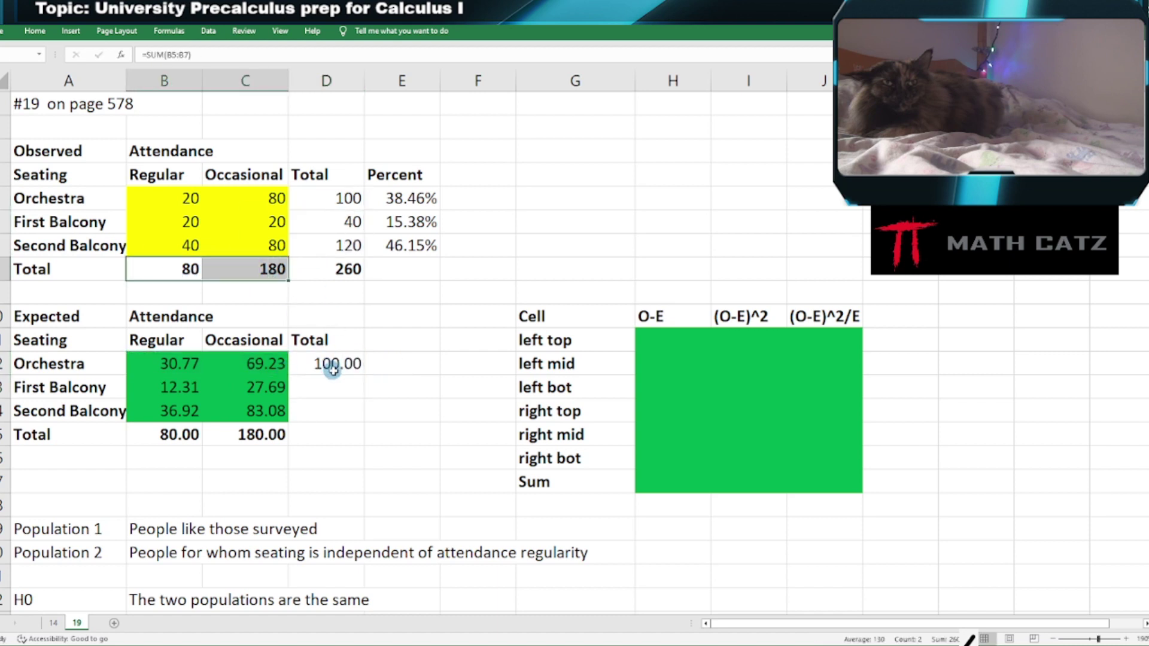
pyautogui.click(359, 370)
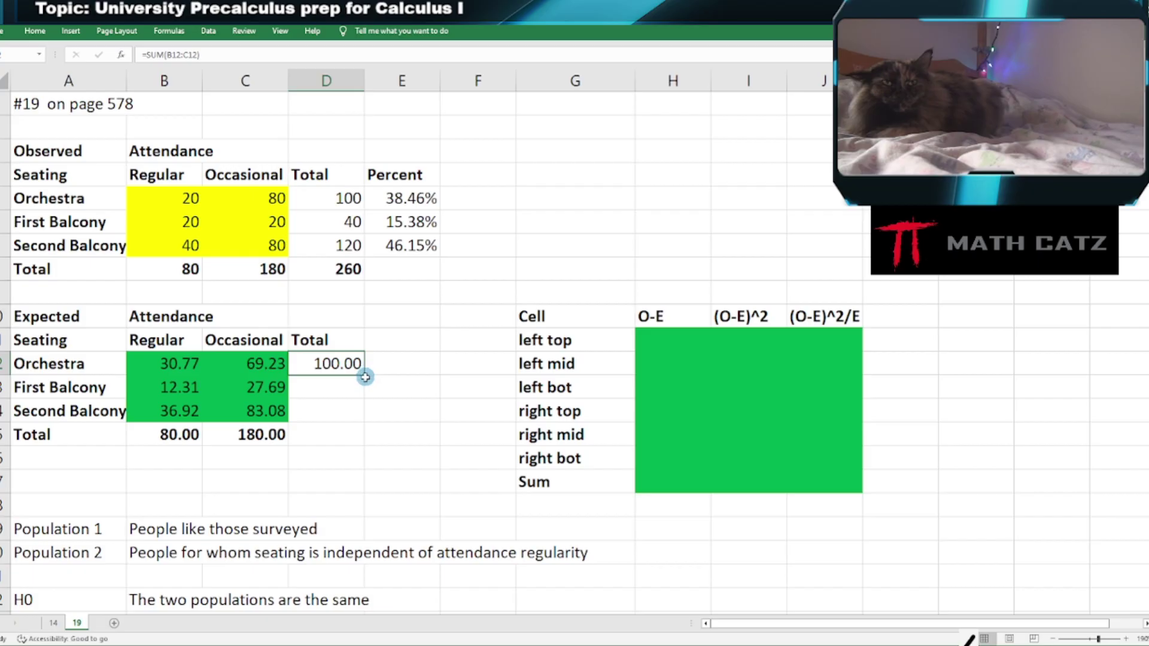
pyautogui.moveTo(363, 375); pyautogui.dragTo(358, 443)
pyautogui.click(404, 433)
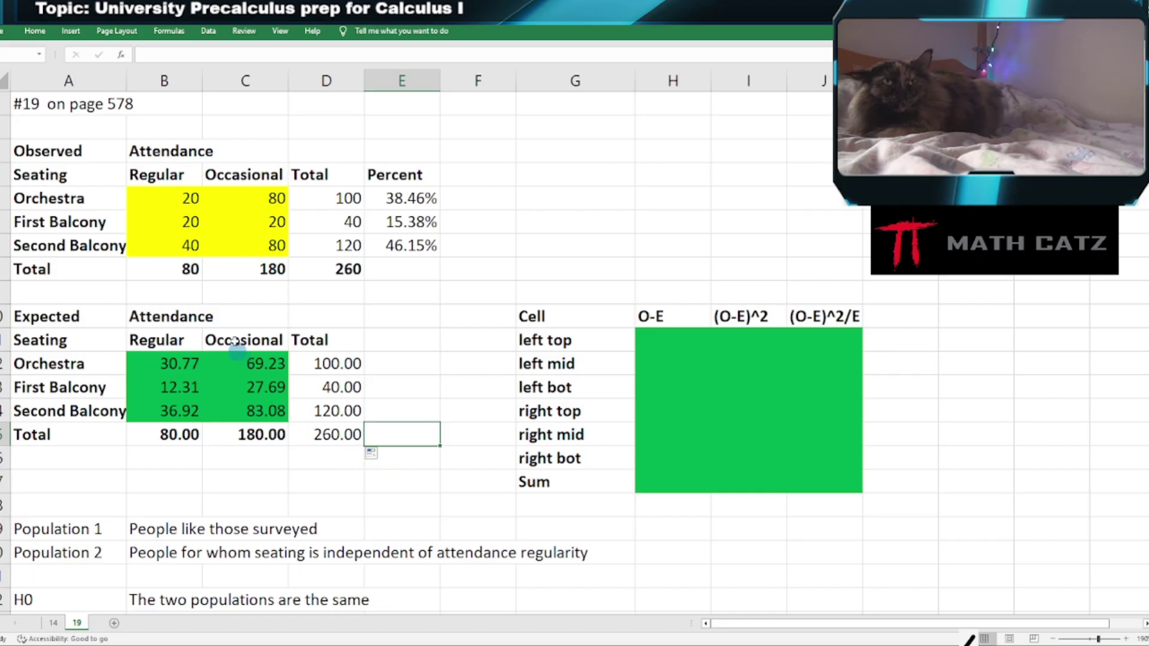
# Examine the observed counts, seating totals and percentages against the expected Regular and Occasional values.
pyautogui.moveTo(150, 194); pyautogui.dragTo(238, 246)
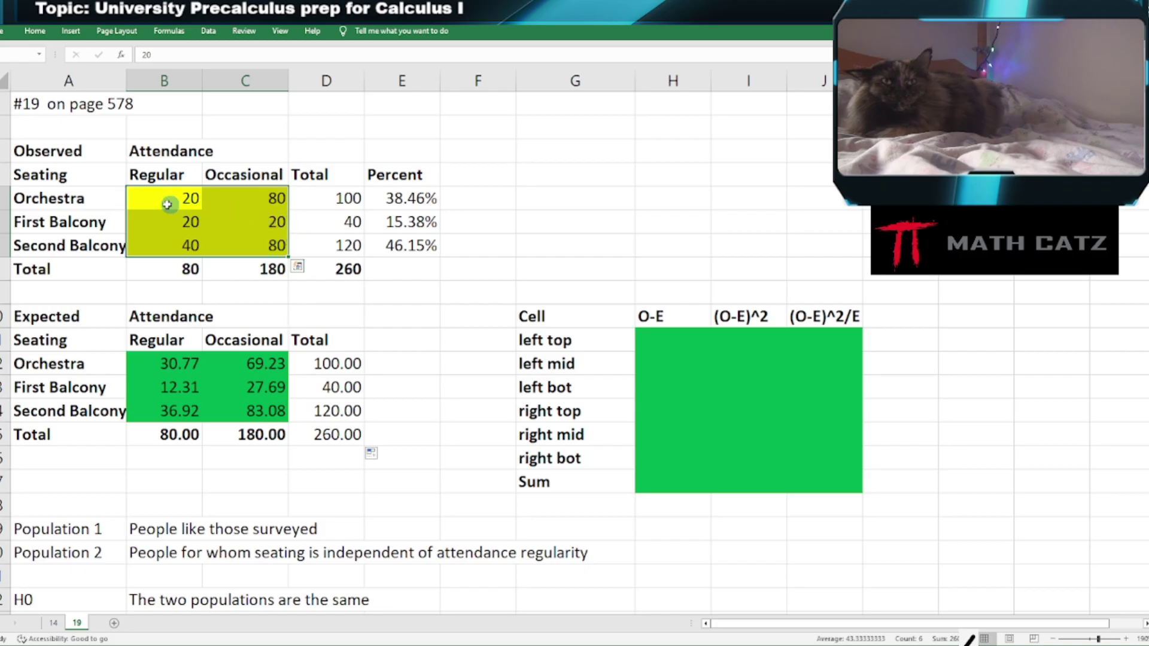
pyautogui.moveTo(45, 198); pyautogui.dragTo(43, 238)
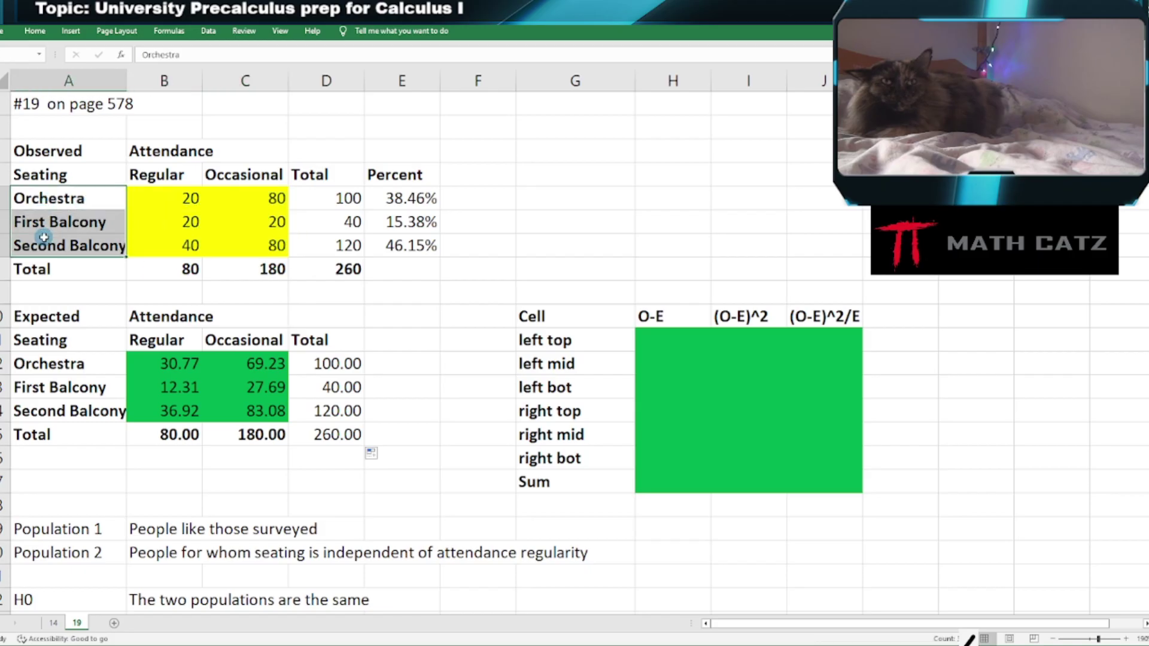
pyautogui.click(400, 198)
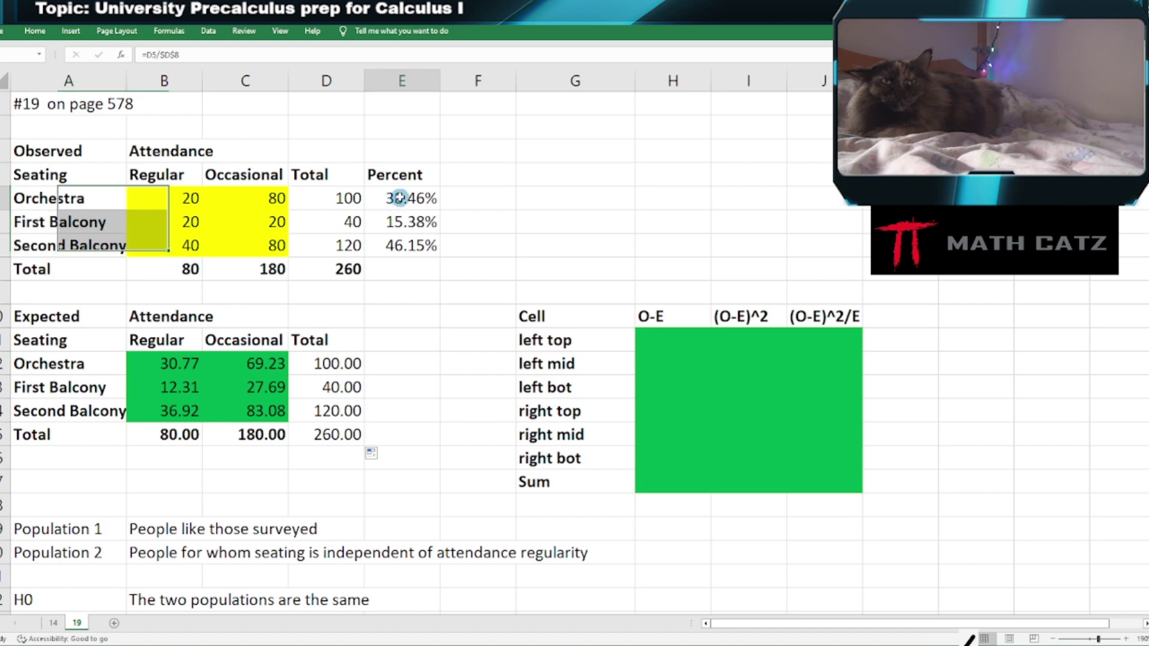
pyautogui.moveTo(400, 198); pyautogui.dragTo(397, 245)
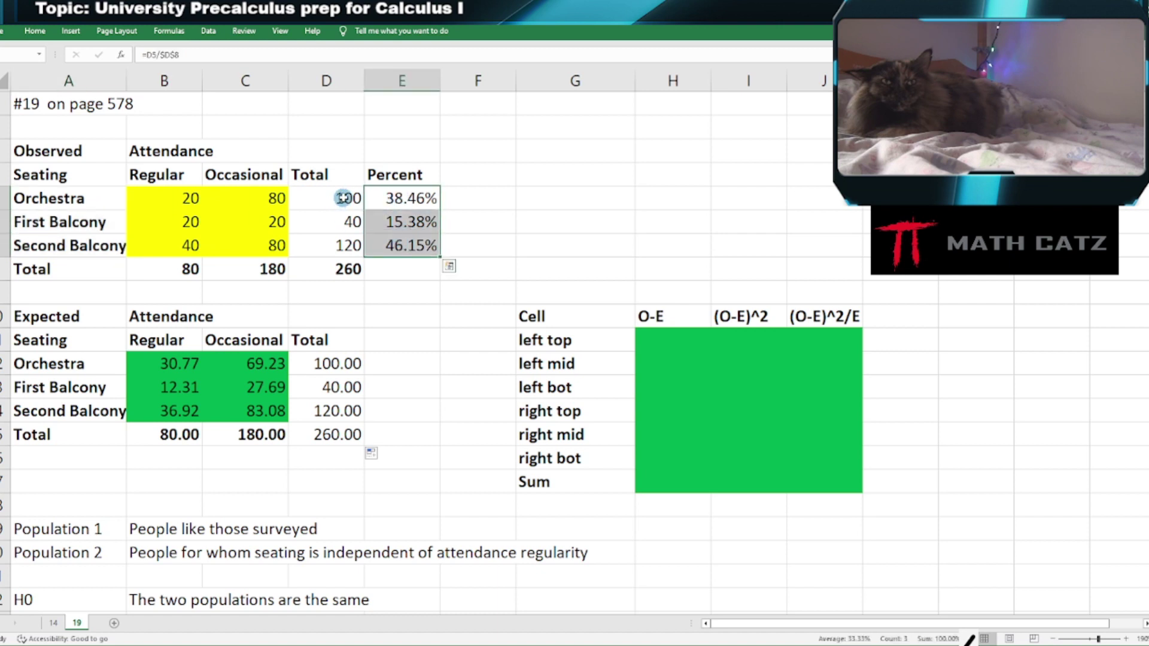
pyautogui.moveTo(341, 199); pyautogui.dragTo(335, 248)
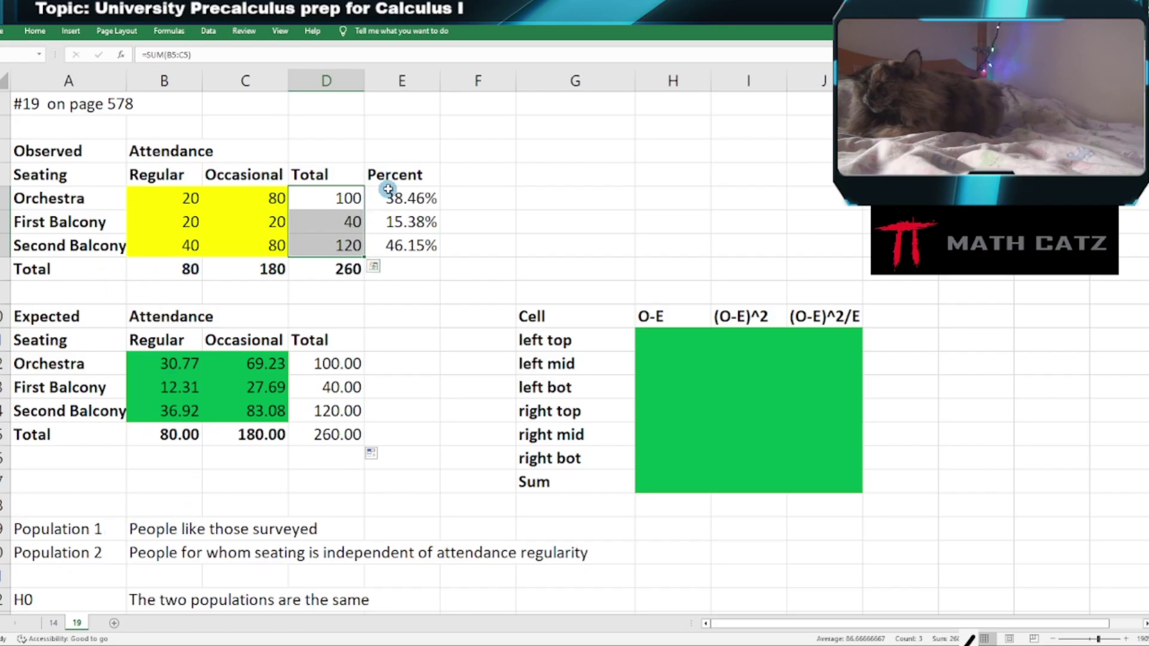
pyautogui.moveTo(384, 191); pyautogui.dragTo(398, 244)
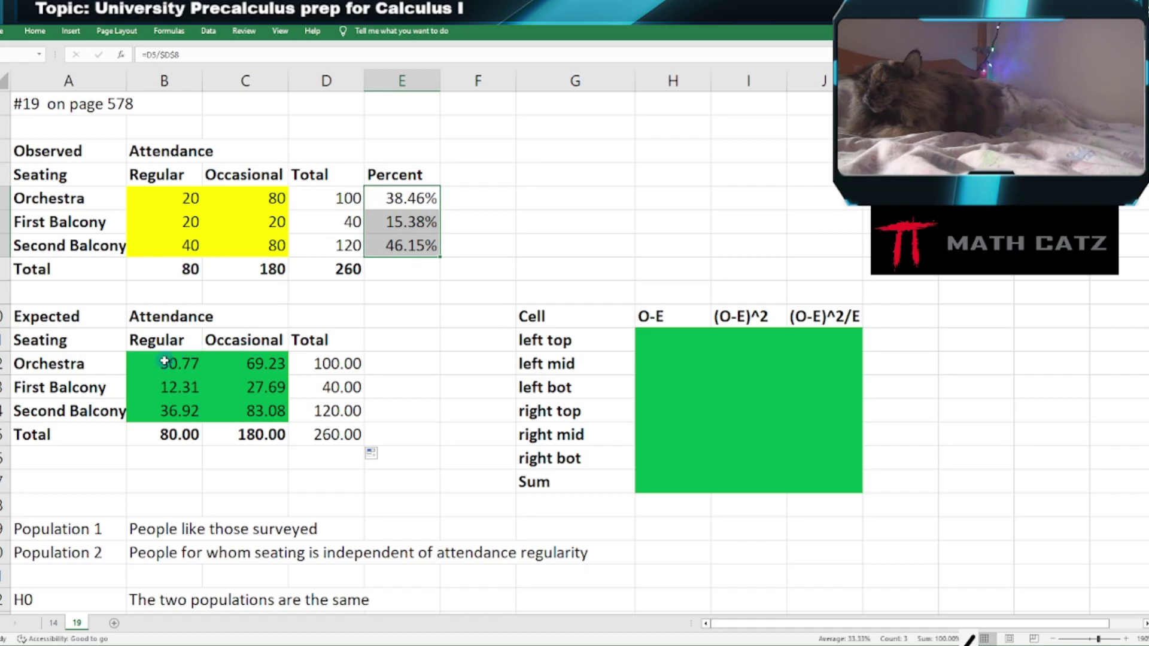
pyautogui.moveTo(153, 362); pyautogui.dragTo(176, 438)
pyautogui.moveTo(249, 362); pyautogui.dragTo(261, 444)
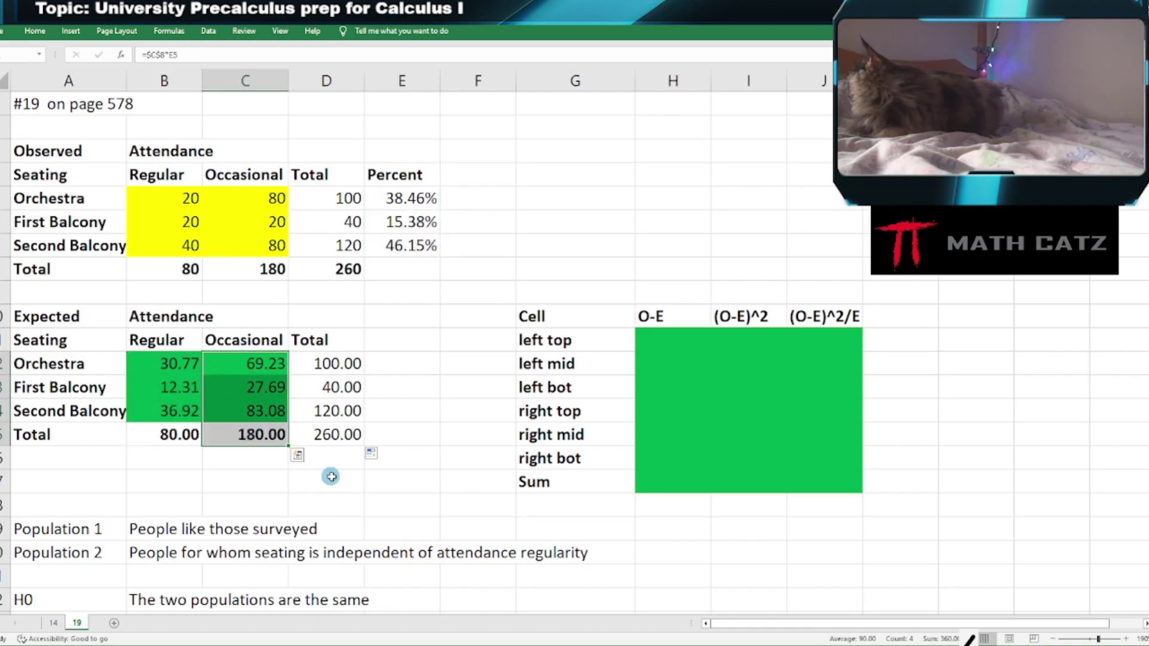
pyautogui.moveTo(169, 364); pyautogui.dragTo(235, 411)
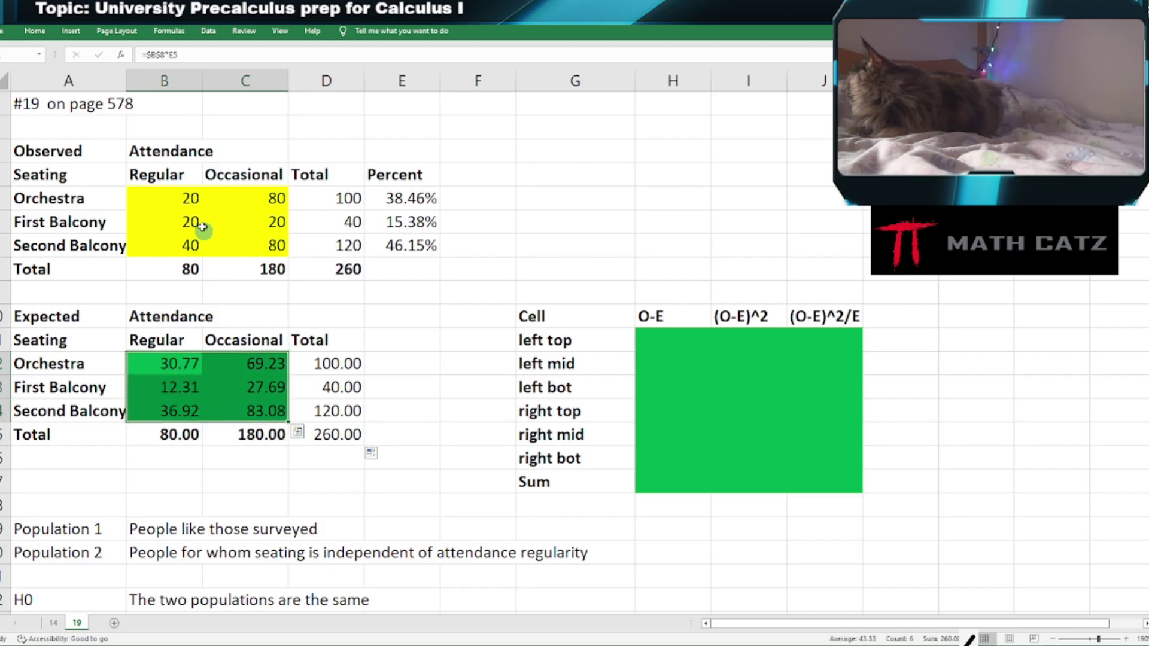
pyautogui.moveTo(173, 198); pyautogui.dragTo(239, 240)
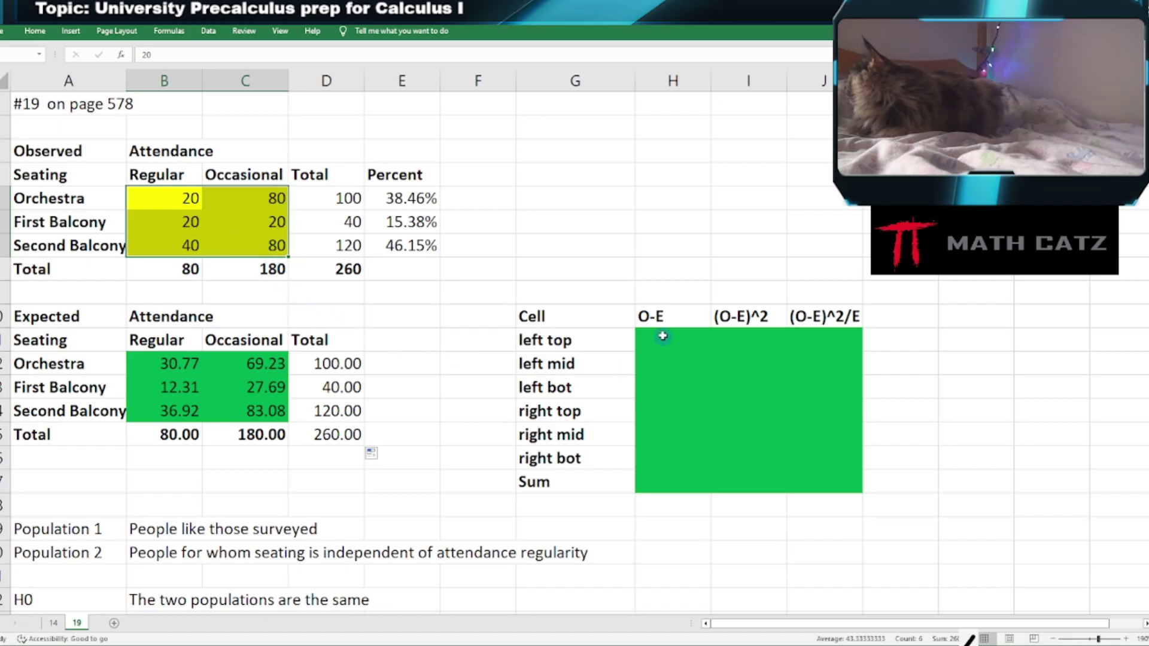
# Remove the green fill from the O-E, (O-E)^2 and (O-E)^2/E cells, from left top through Sum.
pyautogui.moveTo(662, 336); pyautogui.dragTo(826, 490)
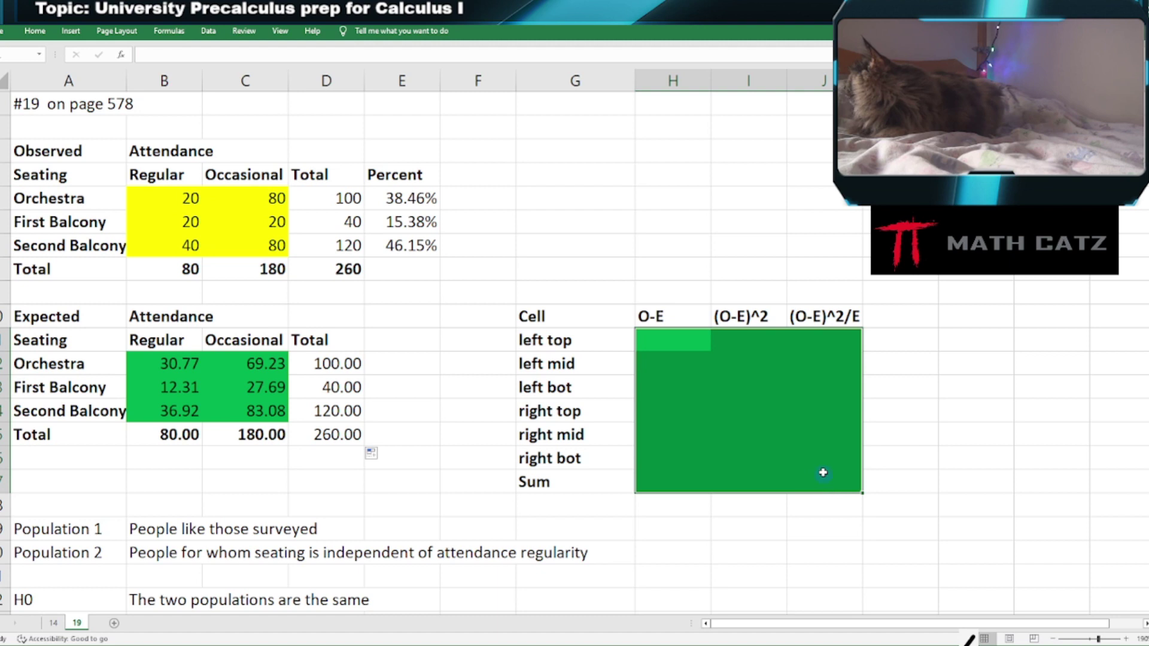
pyautogui.rightClick(823, 473)
pyautogui.click(885, 508)
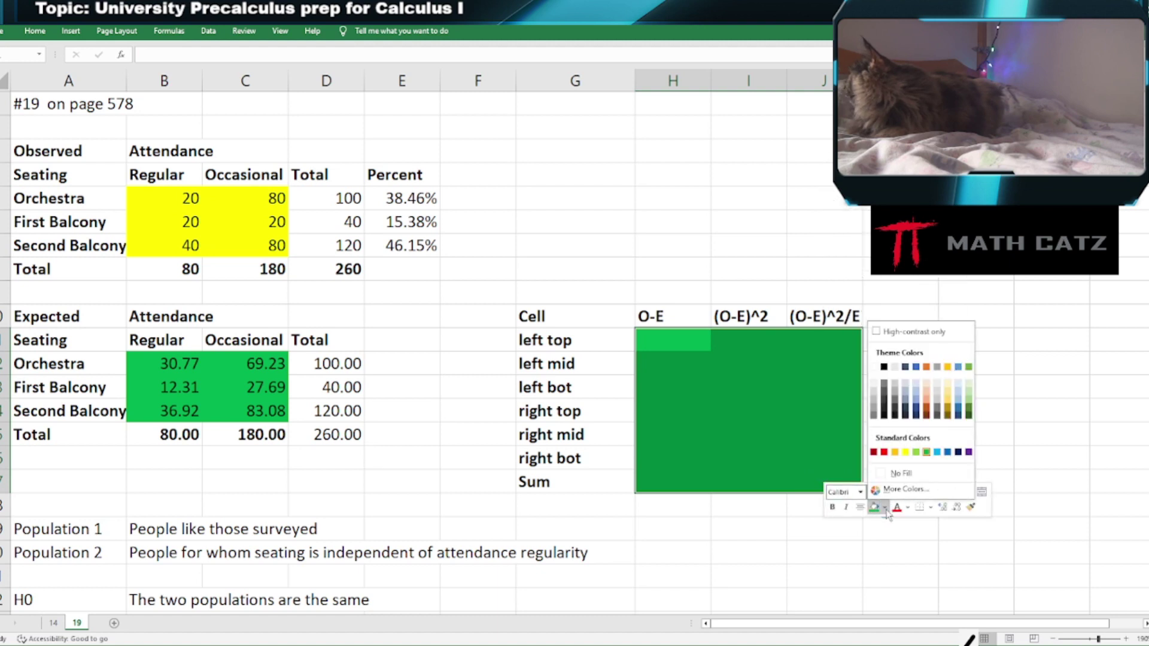
pyautogui.click(901, 473)
pyautogui.click(661, 397)
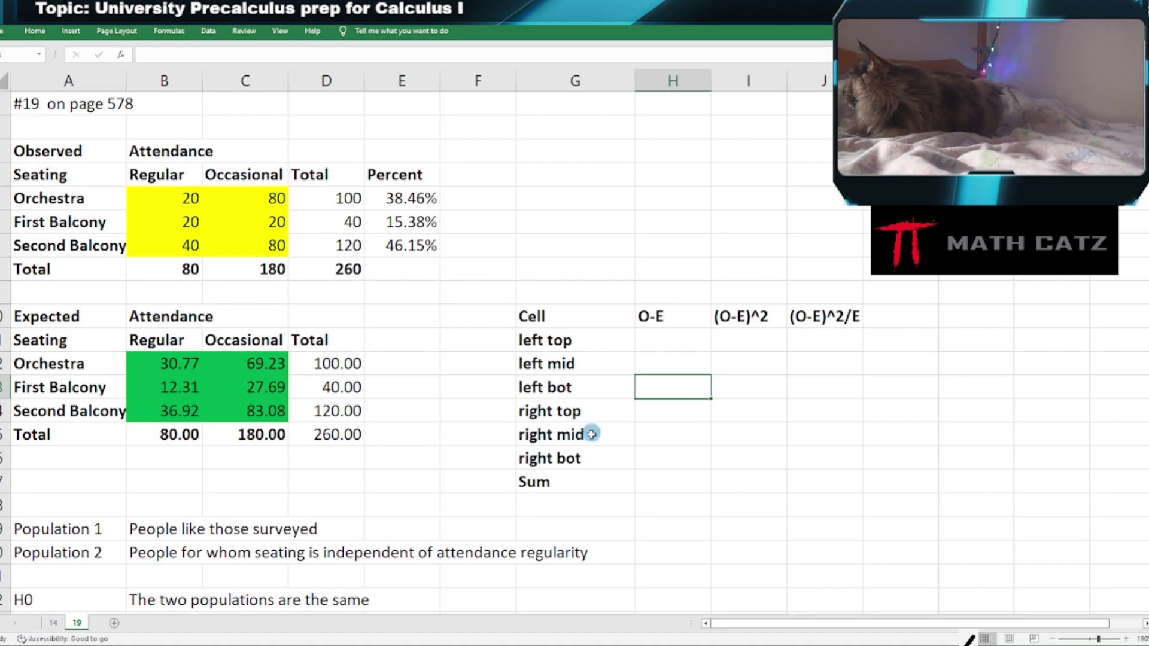
# Examine the empty O-E and (O-E)^2/E columns in relation to the expected table's Regular and Occasional cells.
pyautogui.click(673, 338)
pyautogui.moveTo(676, 405); pyautogui.dragTo(677, 479)
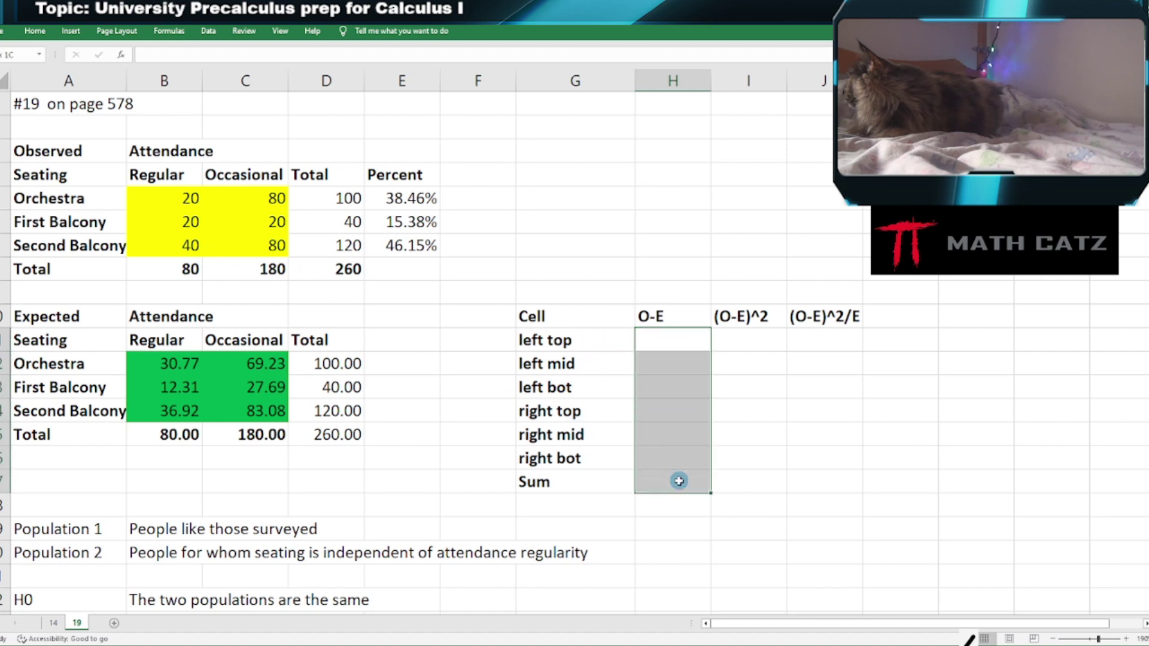
pyautogui.moveTo(825, 339); pyautogui.dragTo(812, 493)
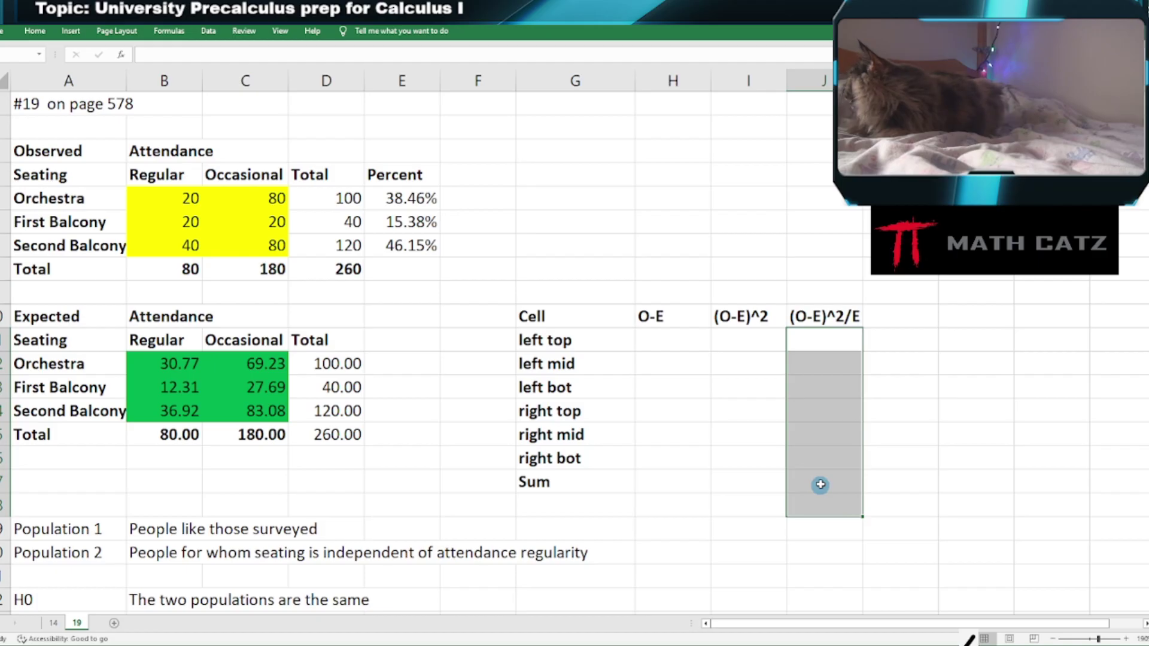
pyautogui.click(186, 363)
pyautogui.moveTo(186, 363); pyautogui.dragTo(245, 411)
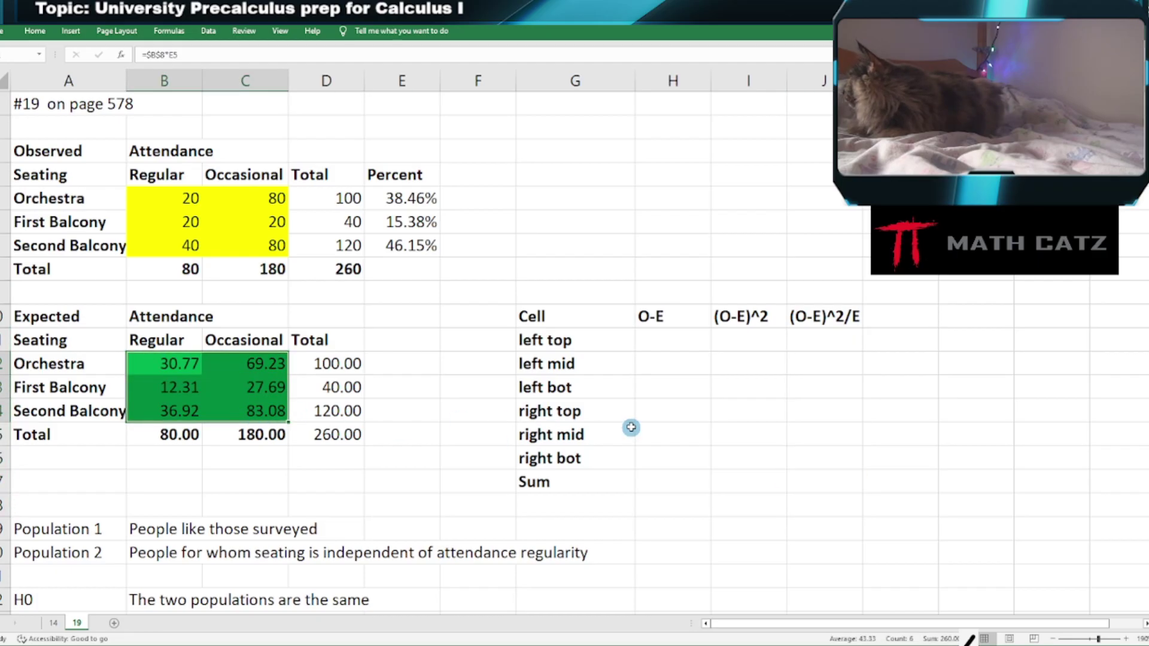
pyautogui.moveTo(658, 342); pyautogui.dragTo(665, 467)
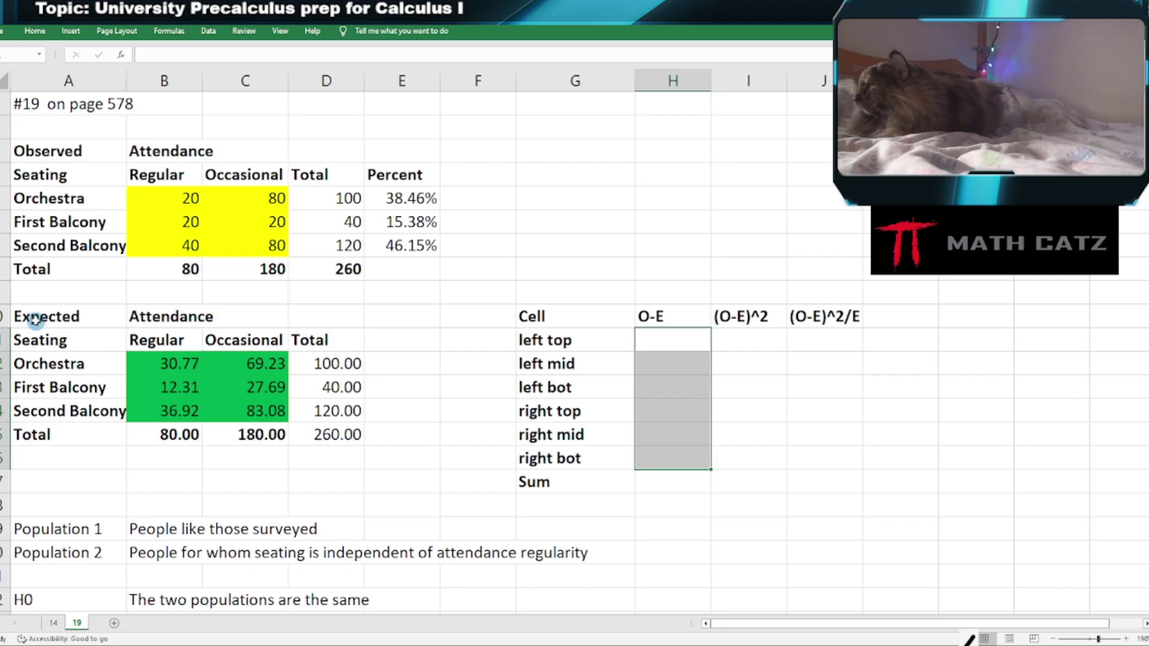
pyautogui.moveTo(37, 316); pyautogui.dragTo(224, 419)
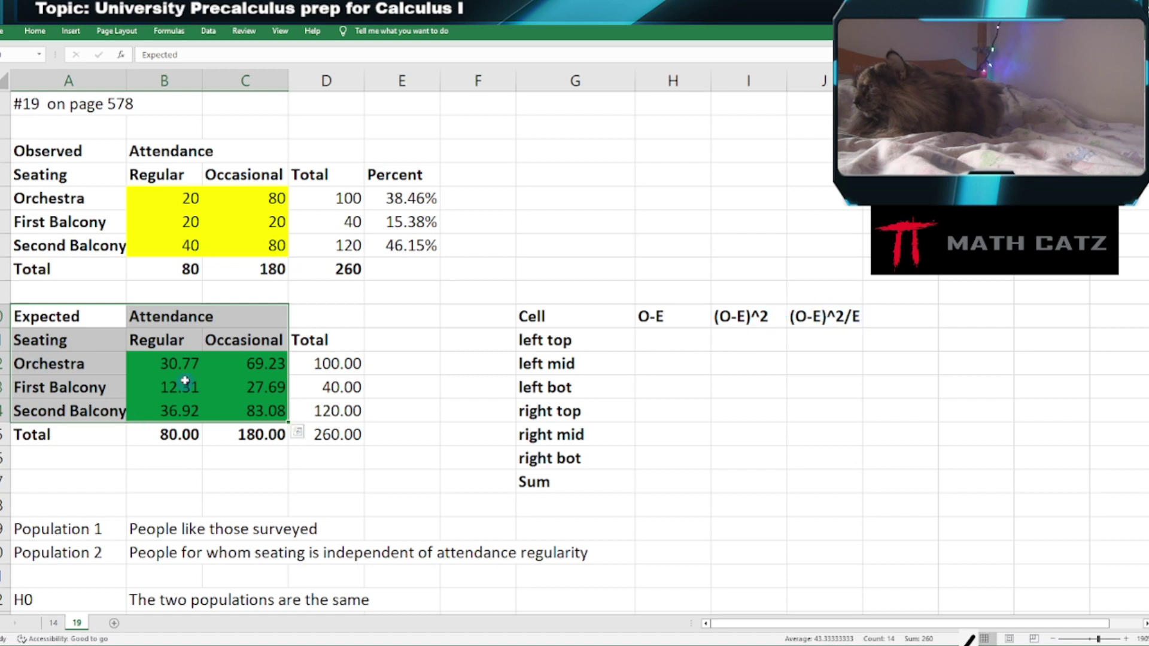
pyautogui.moveTo(652, 337); pyautogui.dragTo(667, 457)
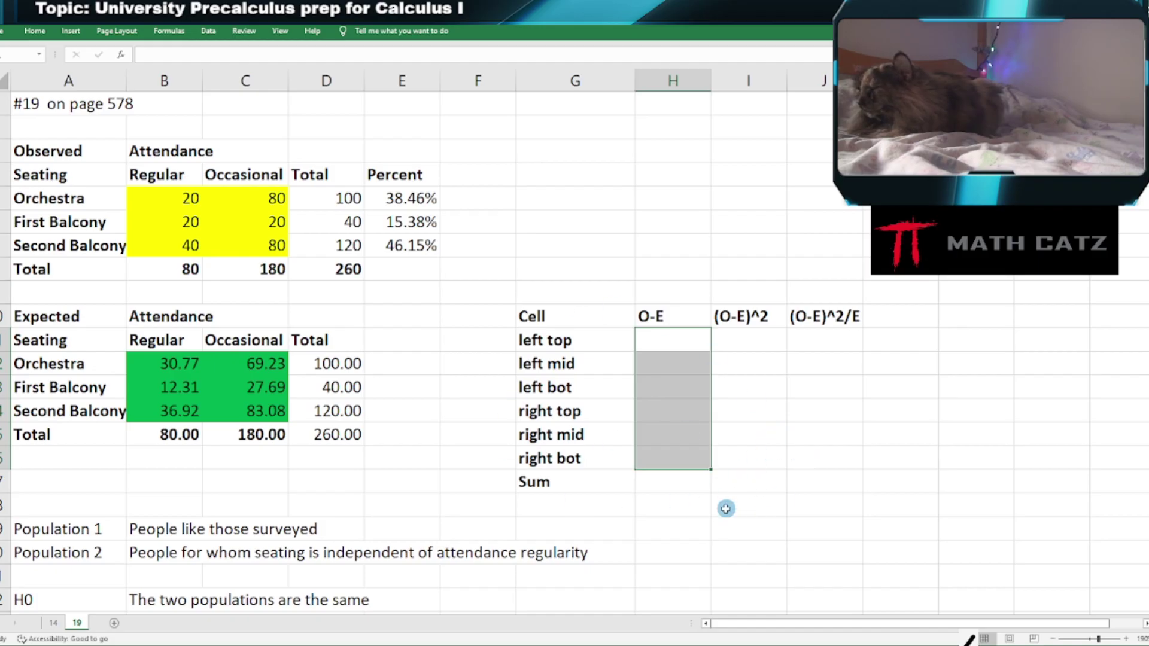
pyautogui.click(731, 413)
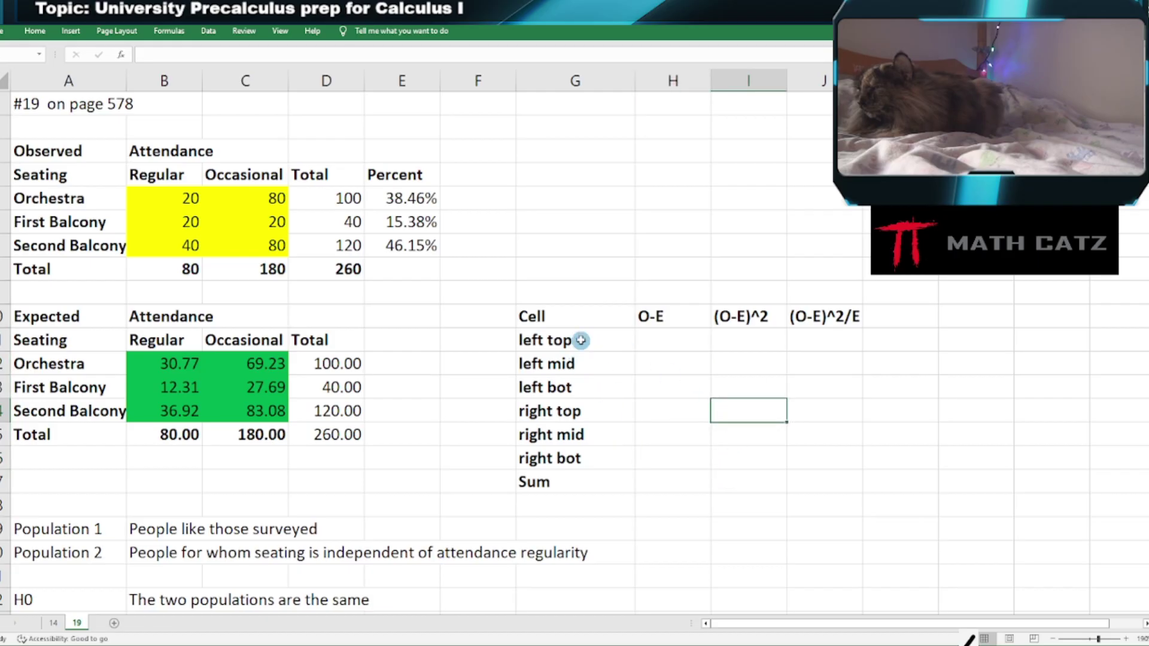
pyautogui.moveTo(178, 373); pyautogui.dragTo(228, 410)
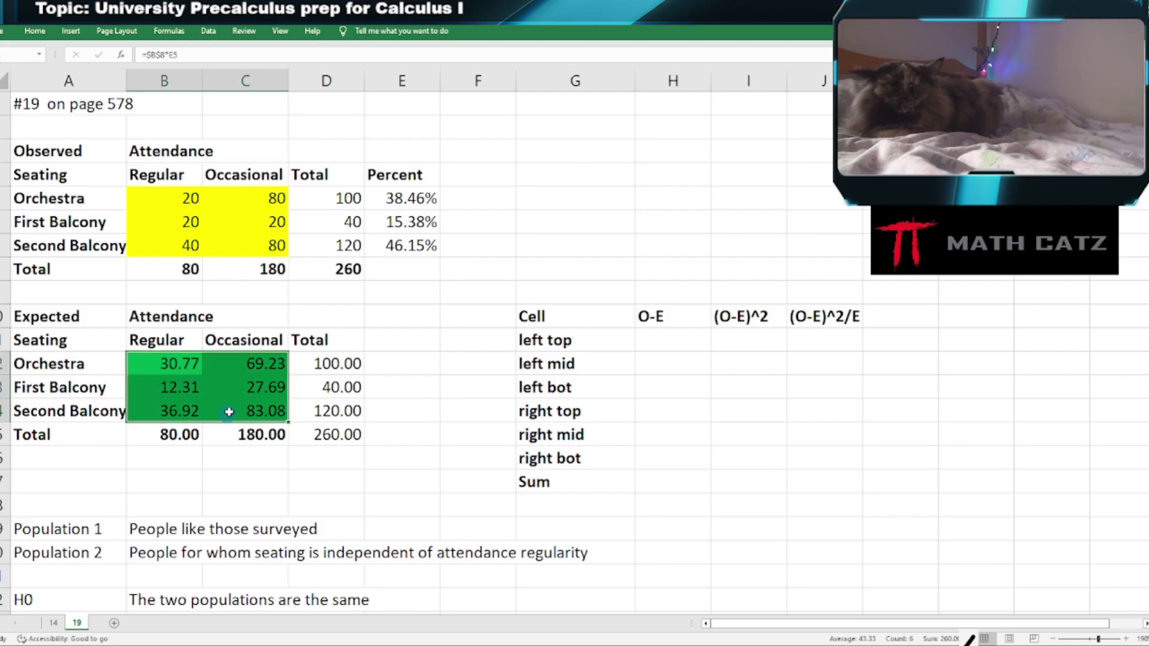
# Enter =B5-B12 as the left top O-E value, subtracting expected from observed Regular Orchestra attendance.
pyautogui.click(548, 339)
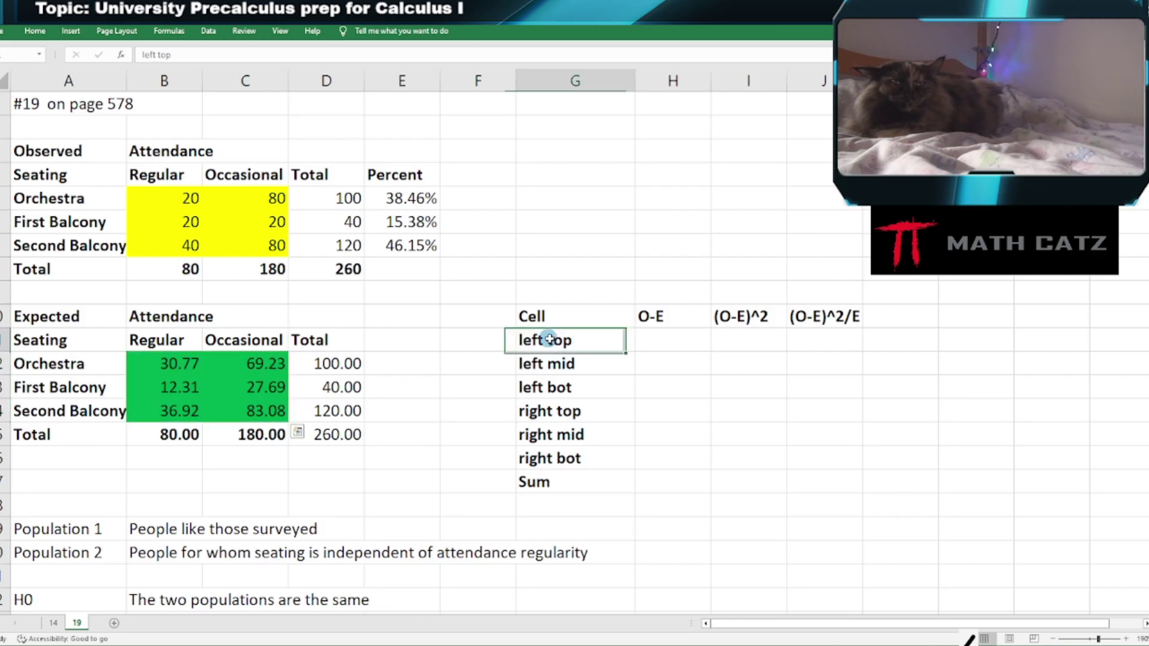
pyautogui.click(656, 342)
pyautogui.write('=')
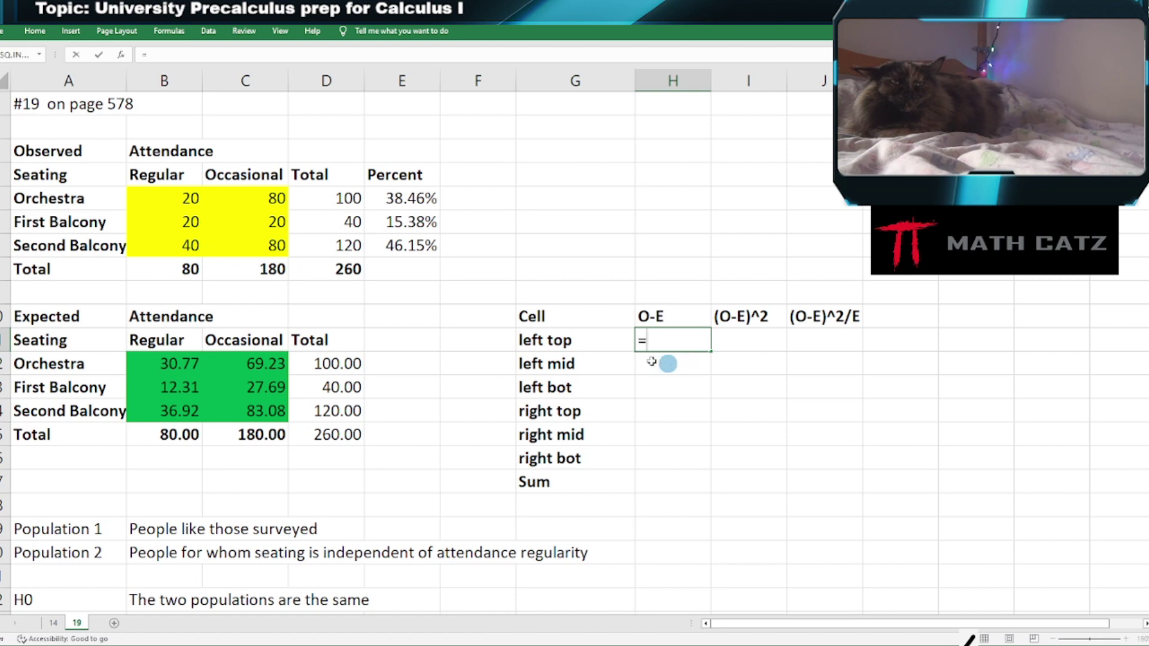
pyautogui.click(148, 199)
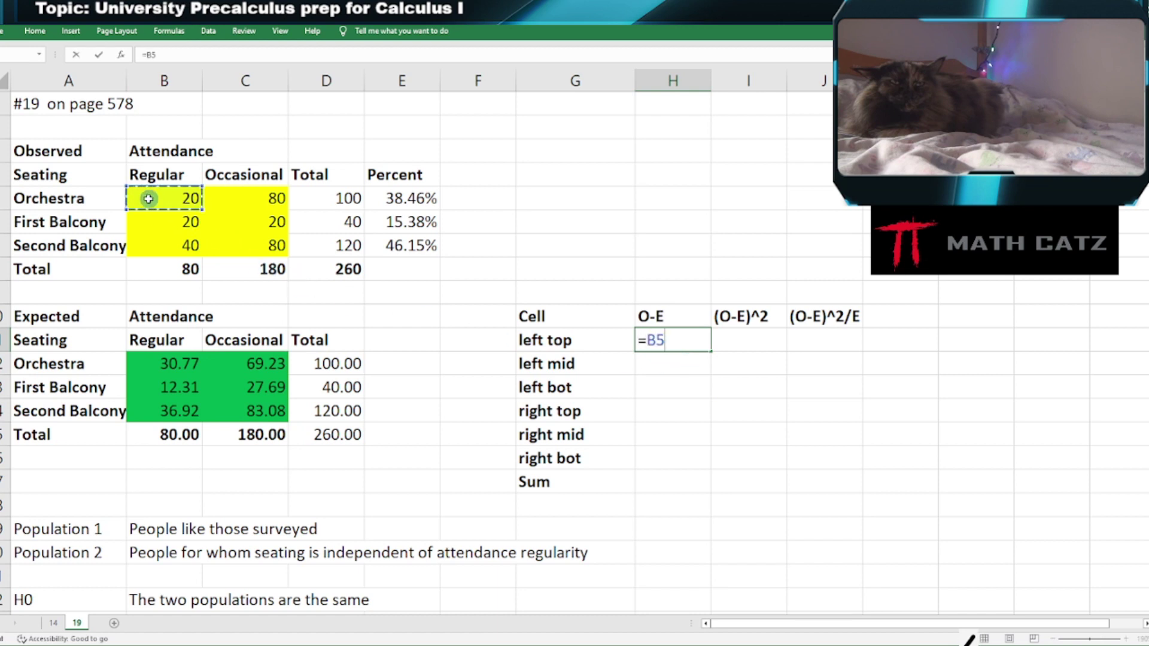
pyautogui.write('-')
pyautogui.click(148, 363)
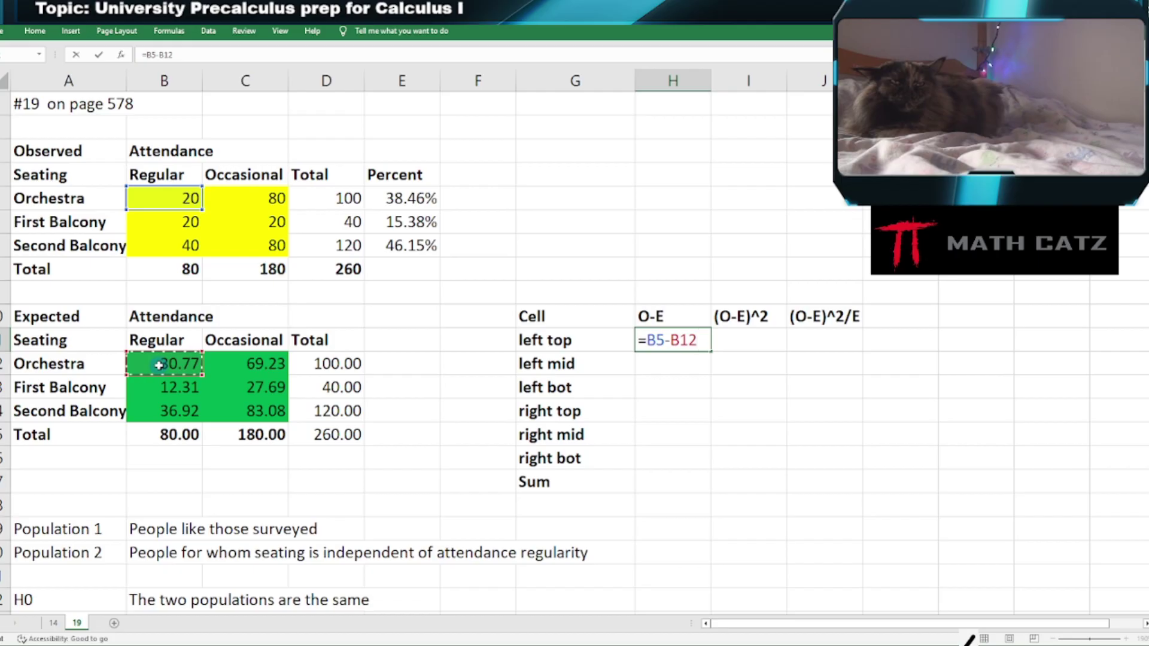
pyautogui.press('Return')
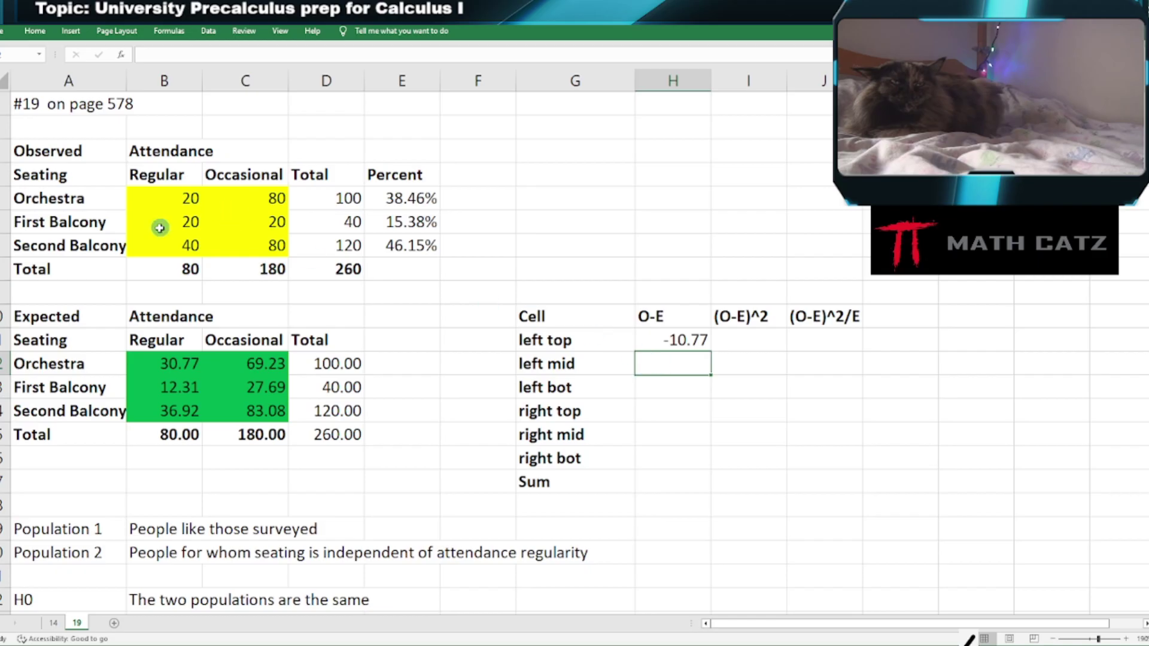
# Fill the left top O-E formula down through left bot and check the left mid formula's references.
pyautogui.click(676, 340)
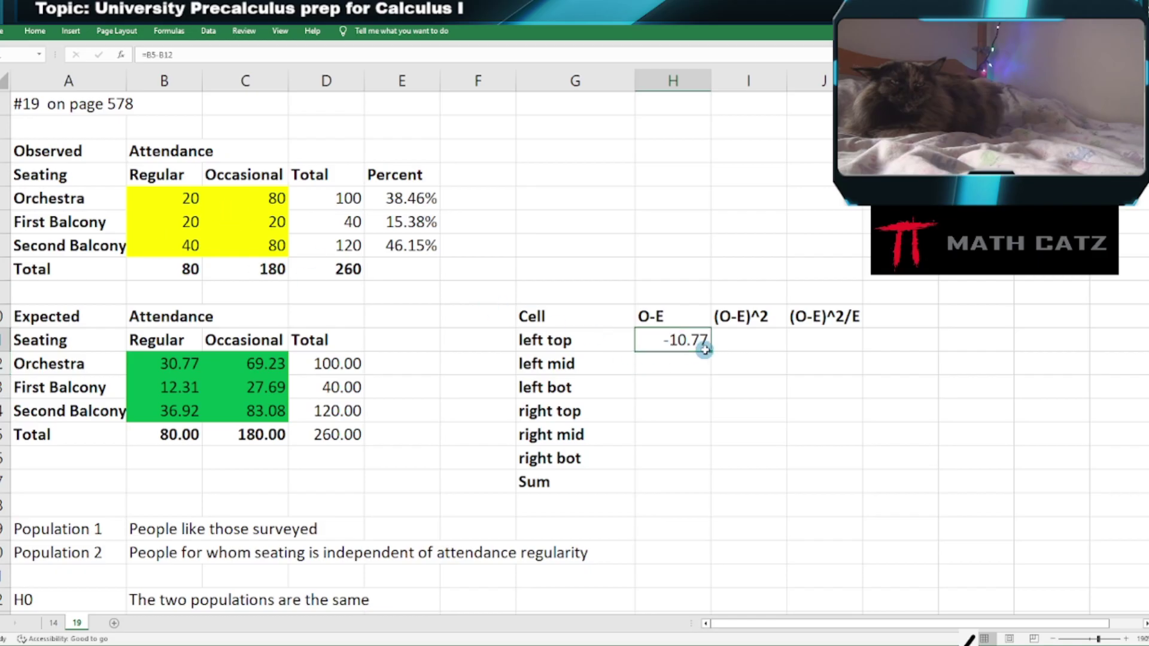
pyautogui.moveTo(711, 351); pyautogui.dragTo(708, 394)
pyautogui.doubleClick(672, 364)
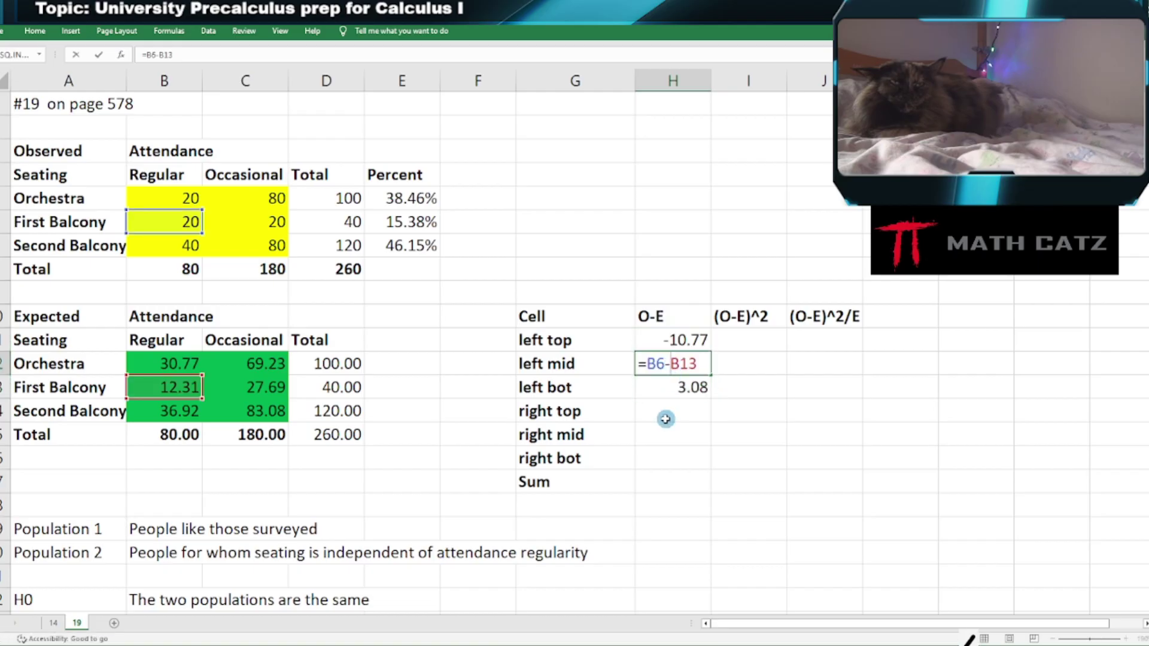
# Check which observed and expected cells the left bot O-E formula references.
pyautogui.click(670, 388)
pyautogui.doubleClick(670, 388)
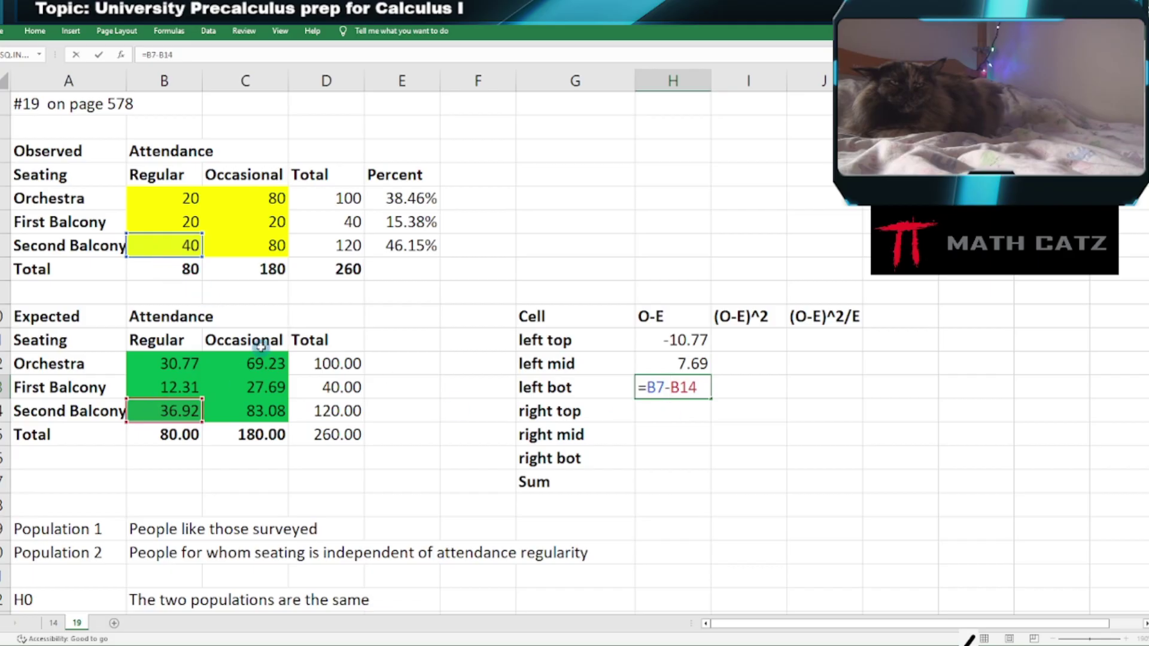
pyautogui.press('Return')
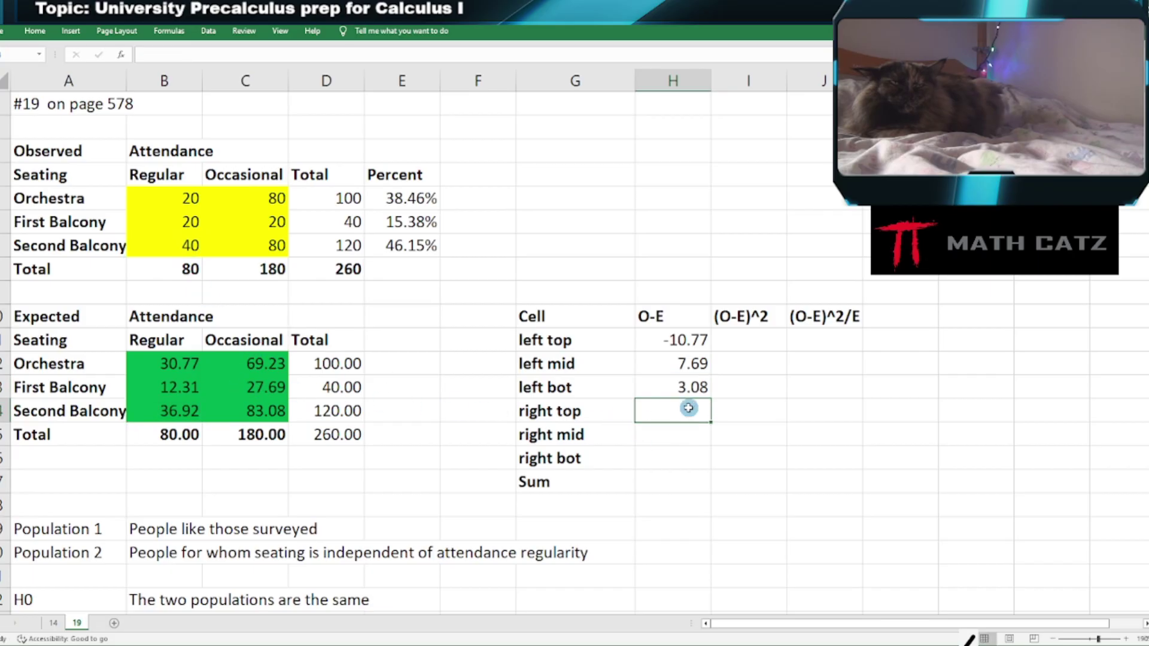
# Enter =C5-C12 as the right top O-E value, subtracting expected from observed Occasional Orchestra attendance.
pyautogui.write('=')
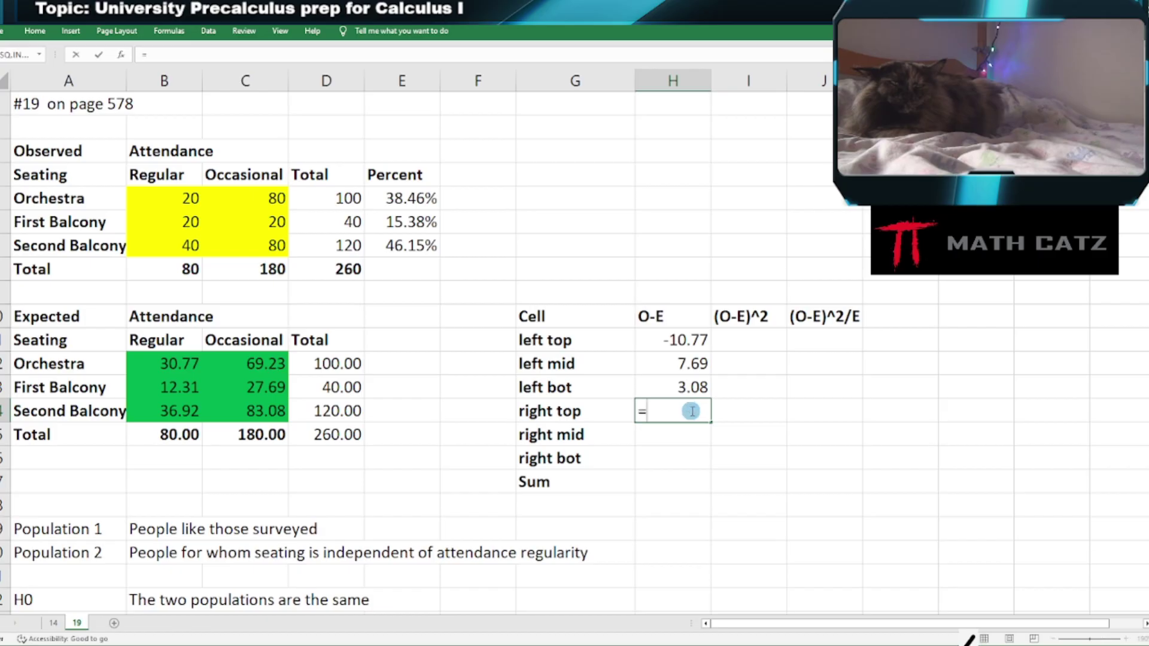
pyautogui.click(236, 199)
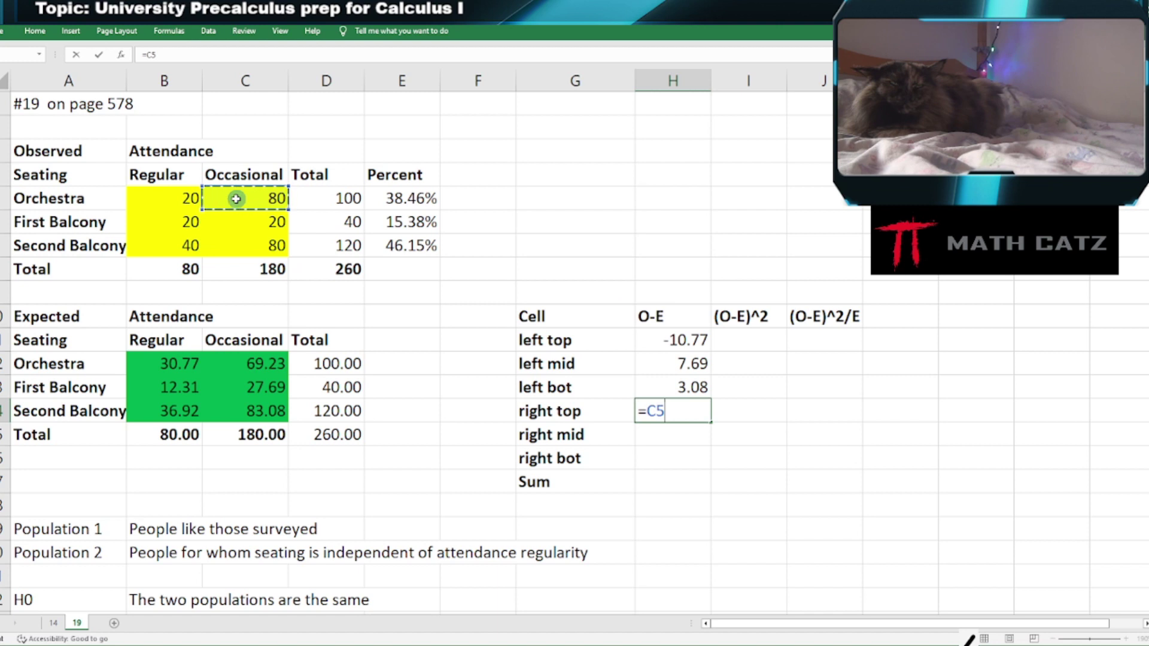
pyautogui.write('-')
pyautogui.click(245, 365)
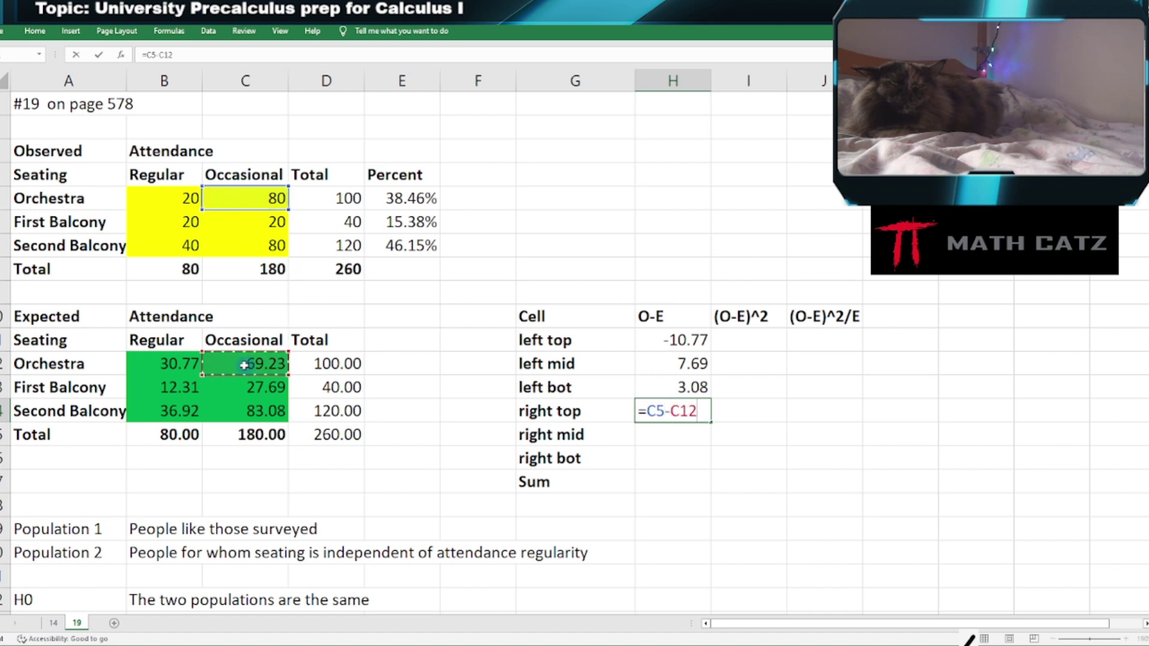
pyautogui.press('Return')
# Fill the right top O-E formula down through right bot and check the right bot formula's references.
pyautogui.click(702, 419)
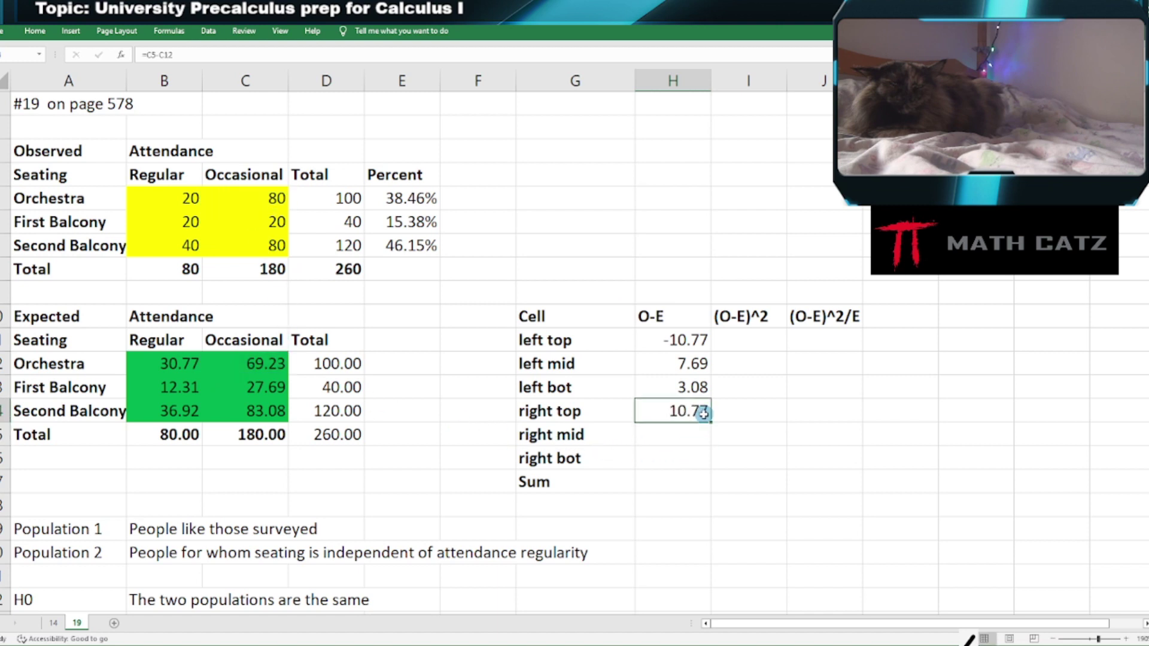
pyautogui.moveTo(711, 424); pyautogui.dragTo(710, 465)
pyautogui.doubleClick(690, 458)
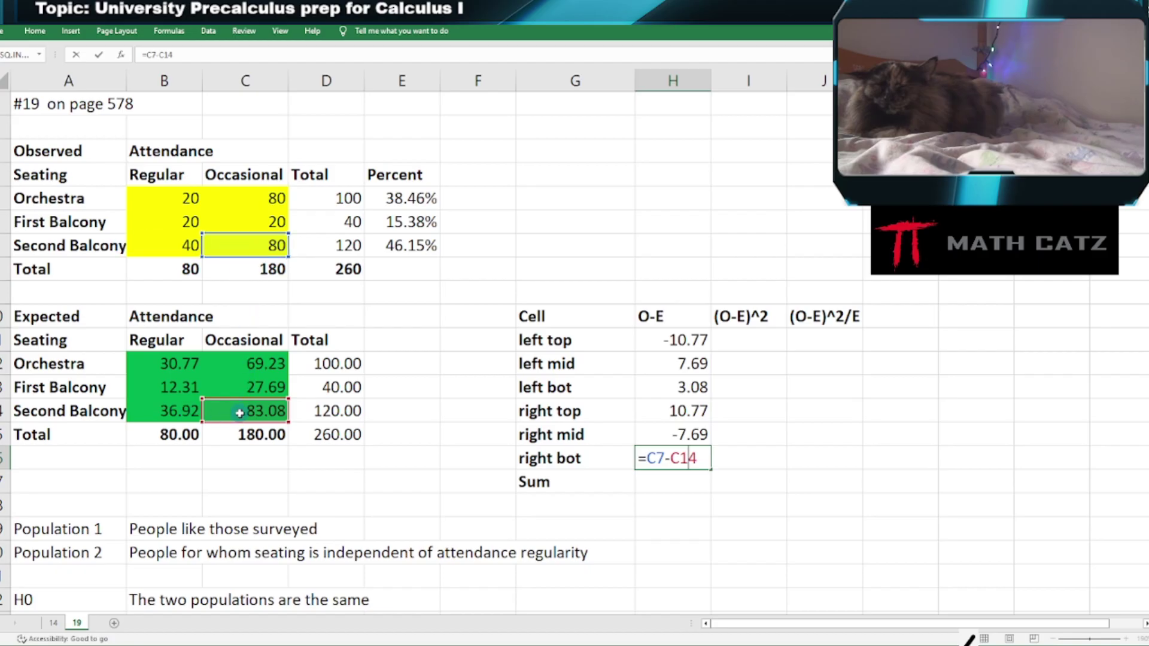
pyautogui.press('Return')
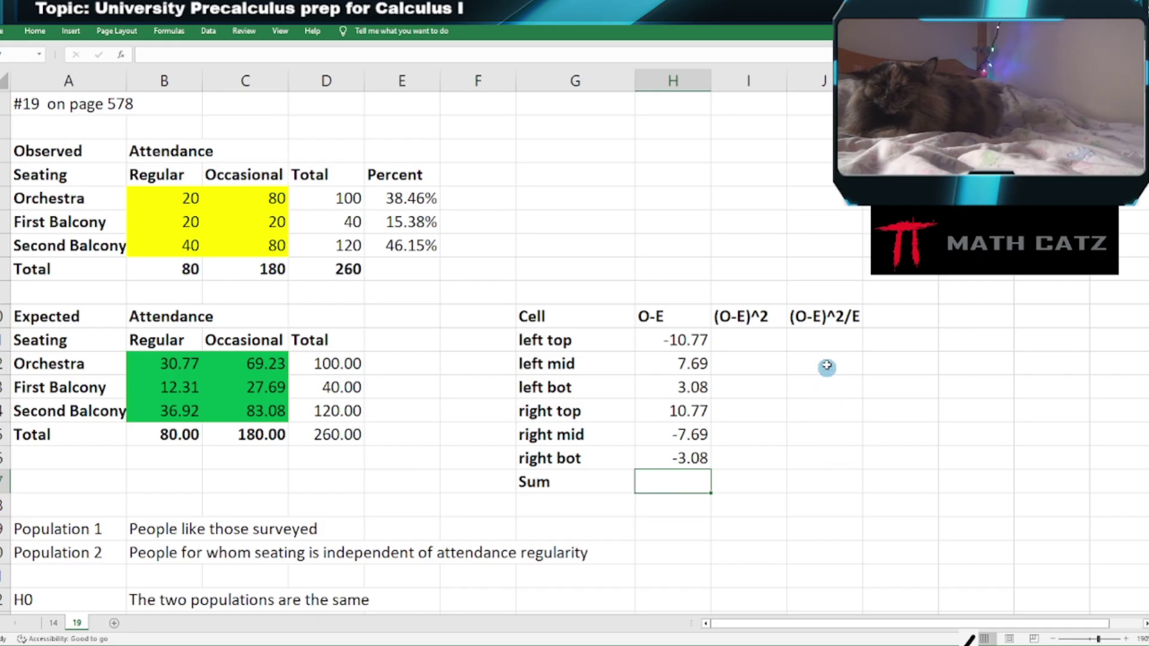
pyautogui.moveTo(828, 340); pyautogui.dragTo(817, 452)
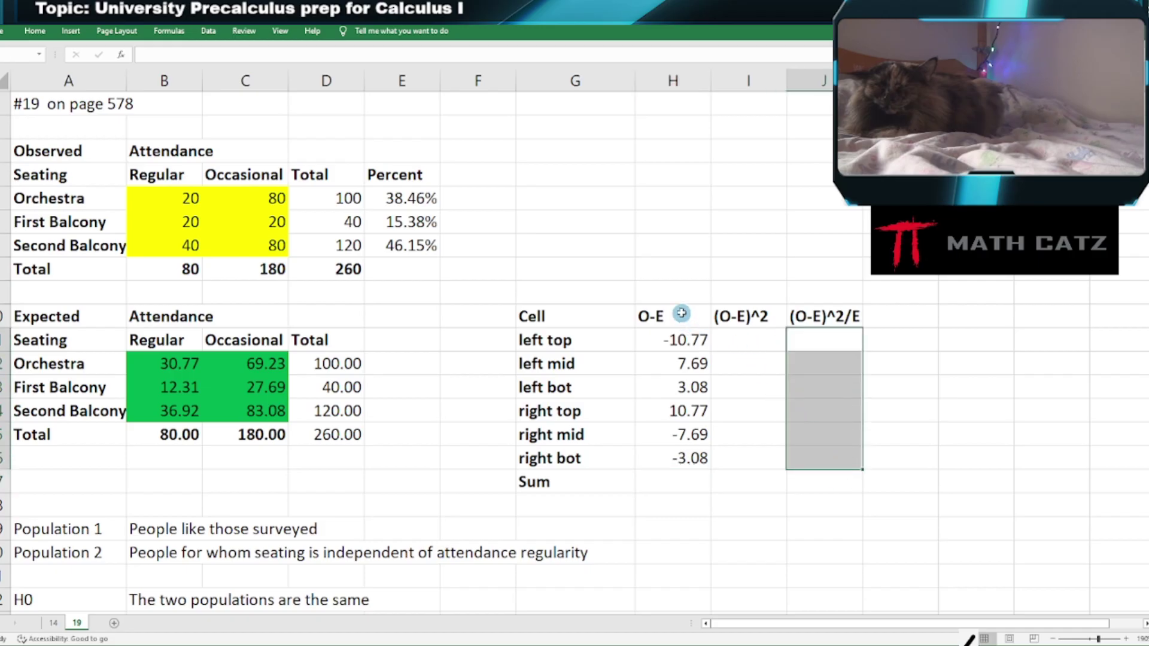
pyautogui.moveTo(681, 314); pyautogui.dragTo(688, 458)
pyautogui.moveTo(745, 311); pyautogui.dragTo(777, 505)
pyautogui.moveTo(837, 323); pyautogui.dragTo(859, 480)
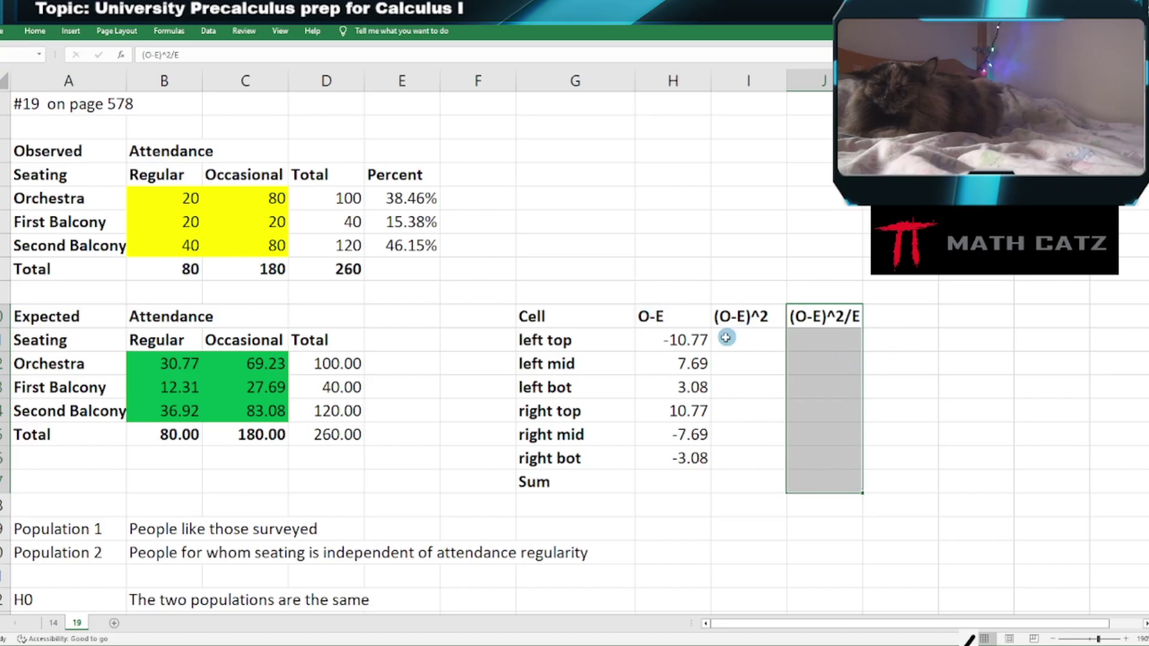
# Enter =H11^2 as the left top (O-E)^2 value, squaring its O-E difference.
pyautogui.click(762, 341)
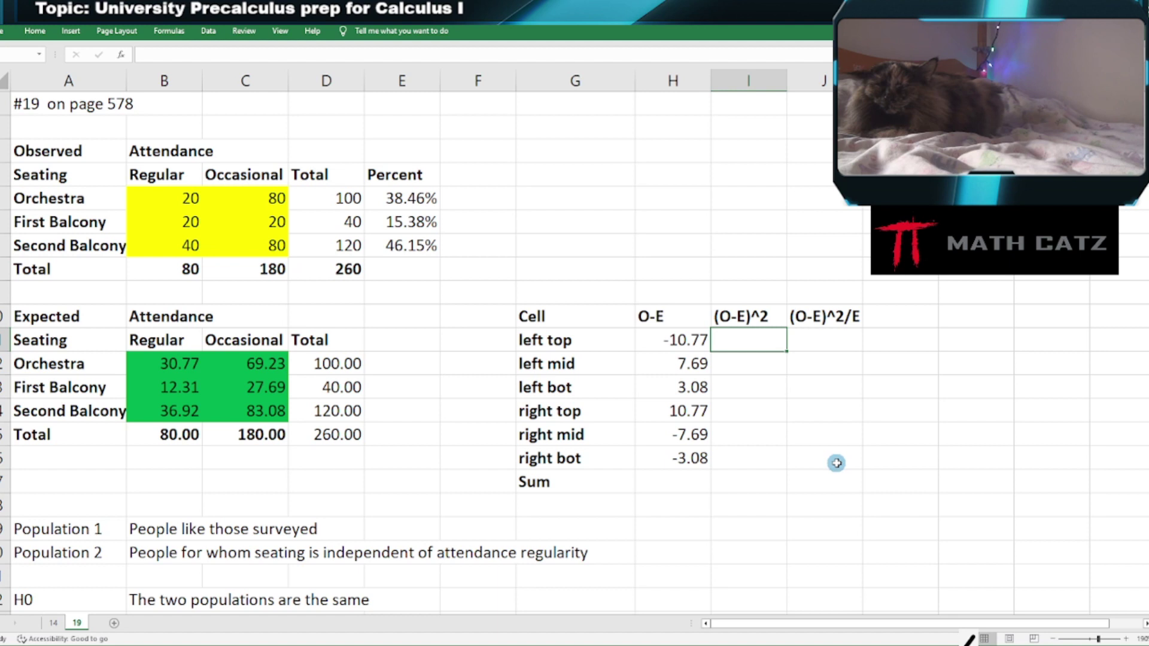
pyautogui.write('=')
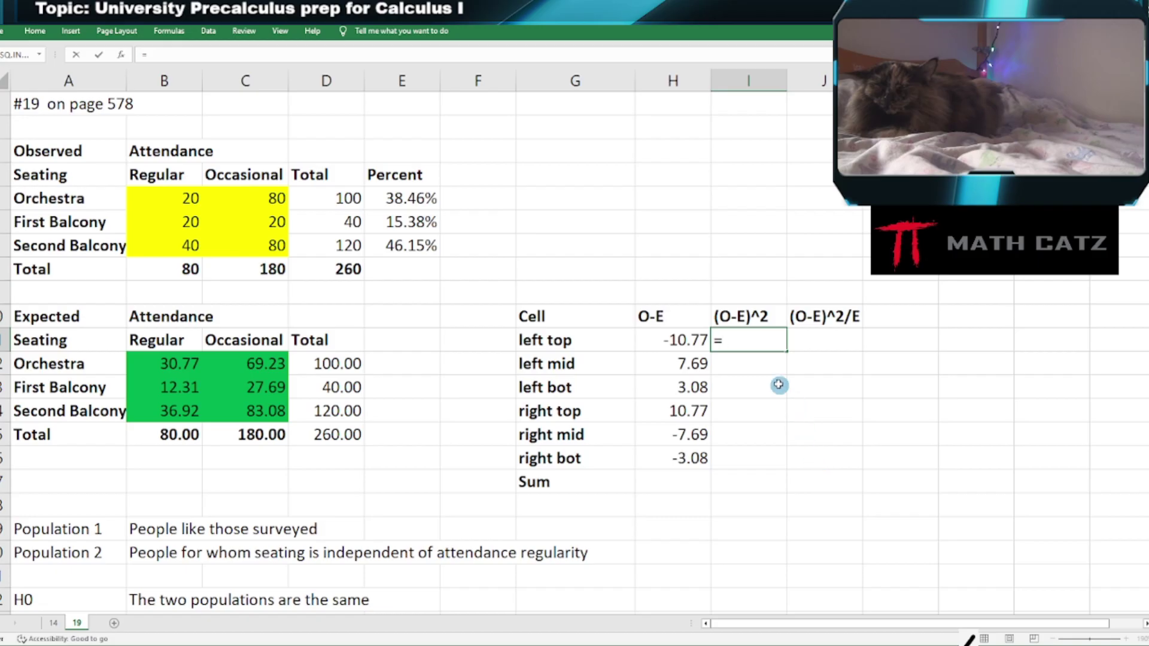
pyautogui.click(654, 340)
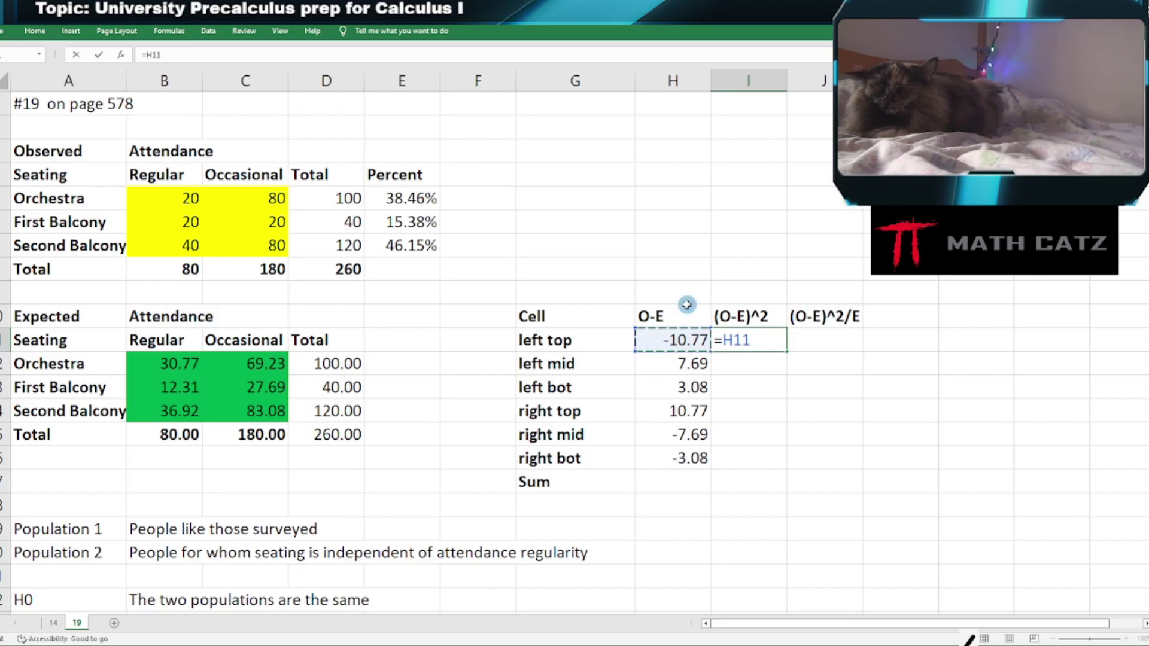
pyautogui.write('^2')
pyautogui.press('Return')
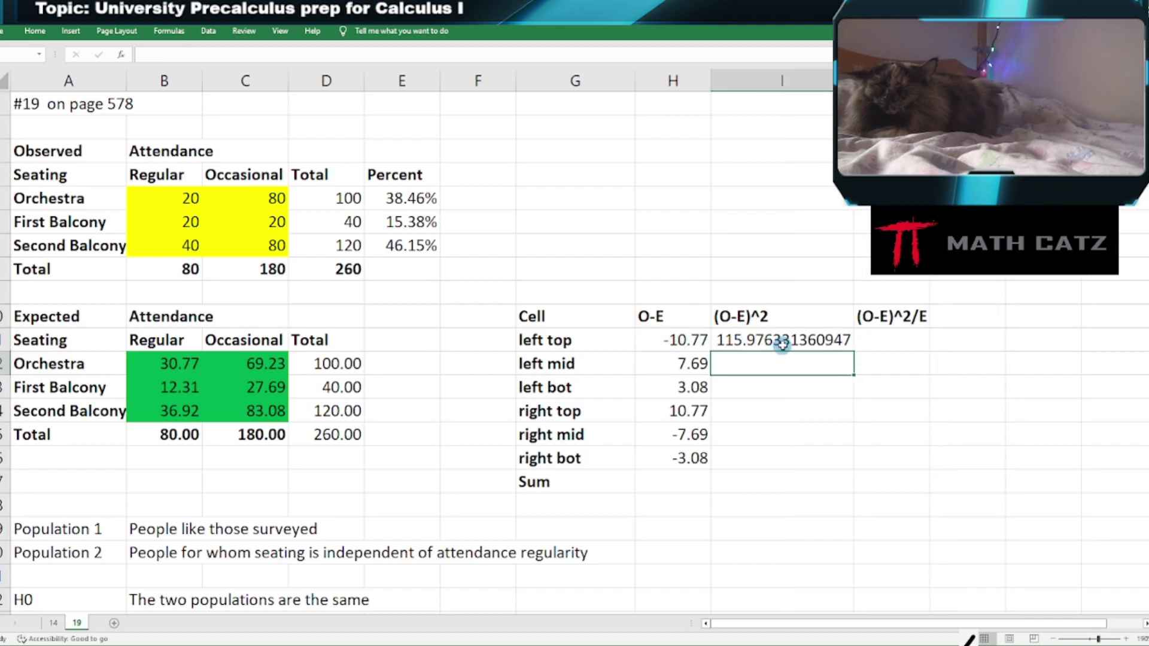
# Format the left top (O-E)^2 value to two decimal places and autofit the width of column I.
pyautogui.rightClick(782, 342)
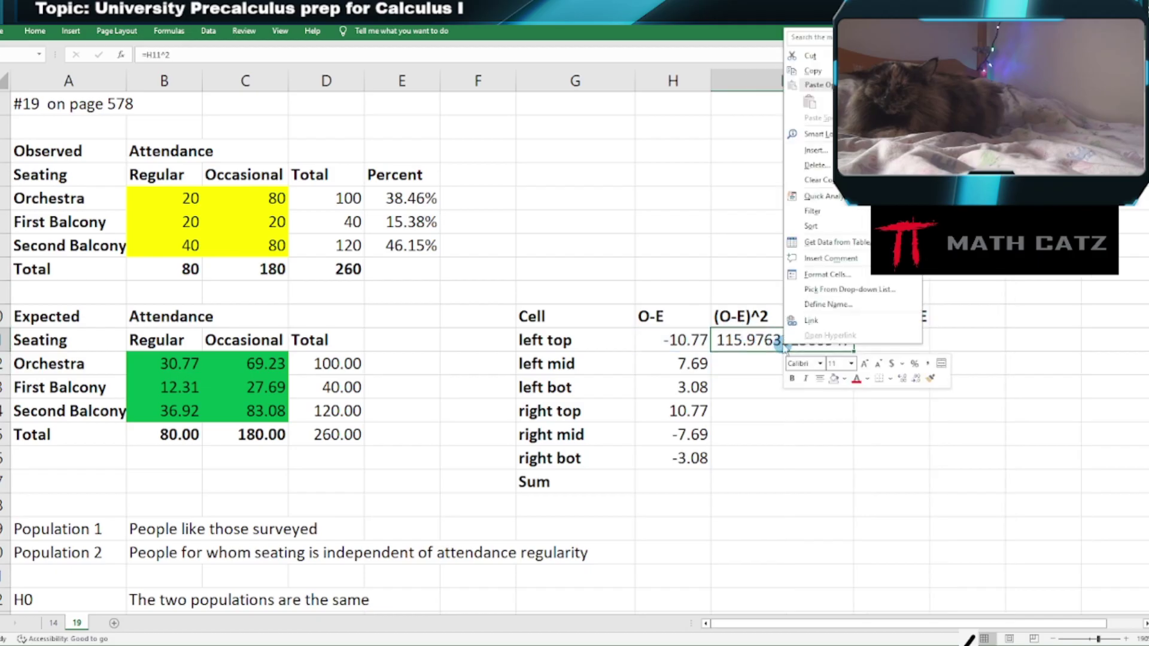
pyautogui.click(824, 276)
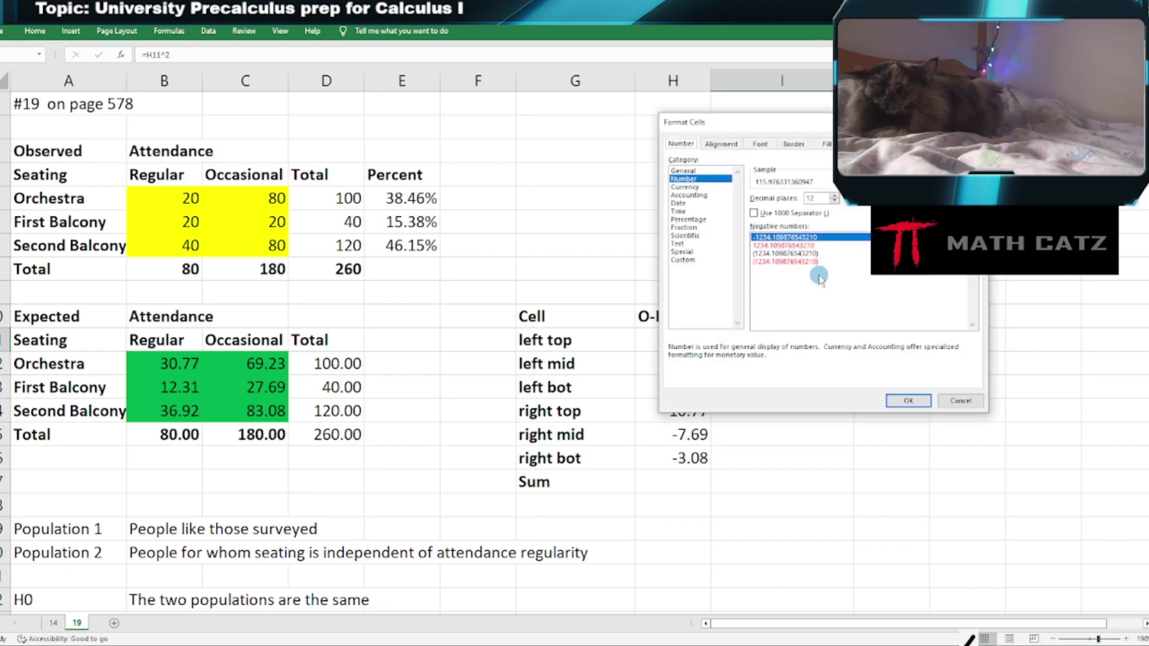
pyautogui.click(834, 201)
pyautogui.click(834, 201)
pyautogui.click(834, 201)
pyautogui.click(834, 202)
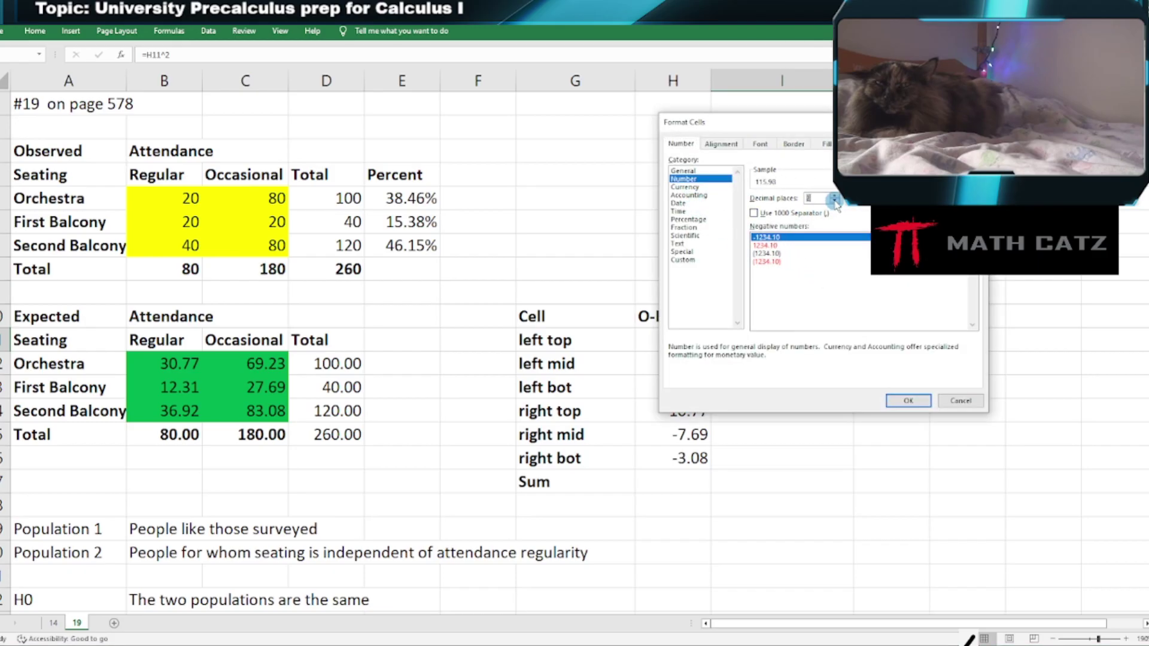
pyautogui.click(908, 401)
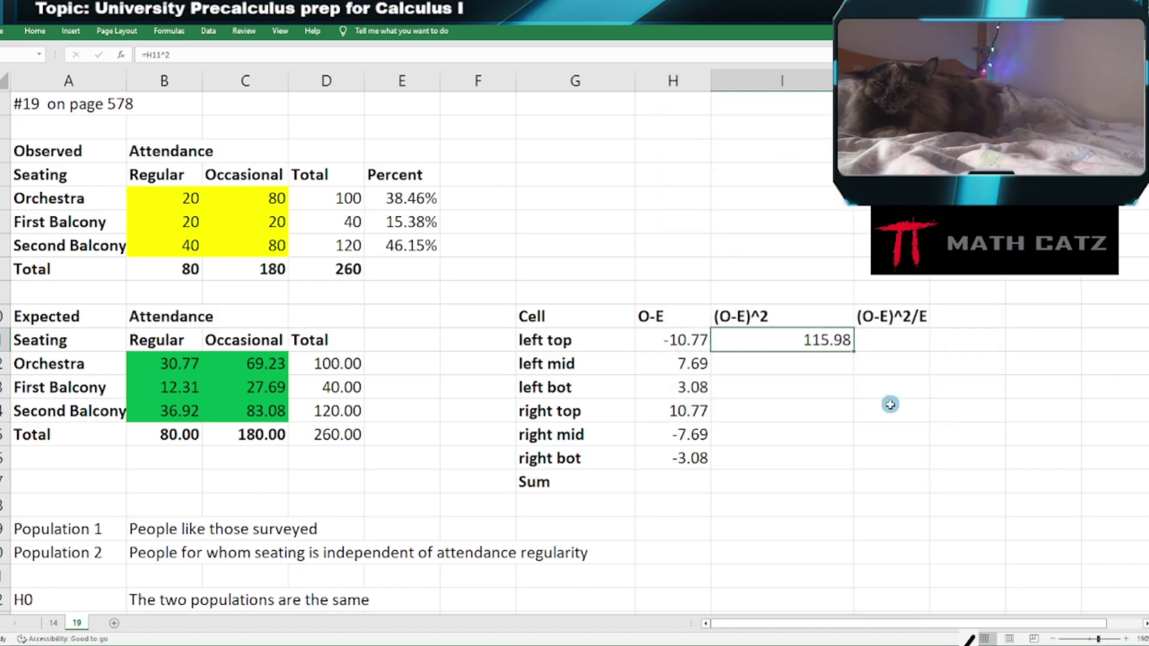
pyautogui.doubleClick(854, 81)
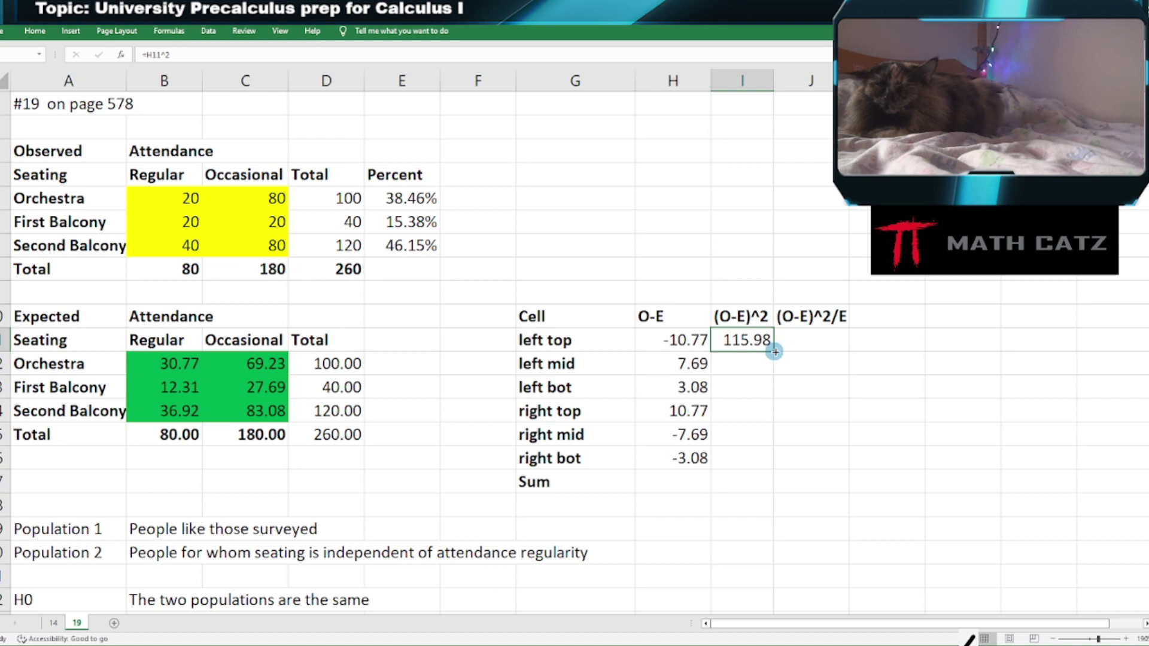
# Fill the left top (O-E)^2 formula down through right bot and check the right mid formula.
pyautogui.moveTo(774, 352); pyautogui.dragTo(774, 464)
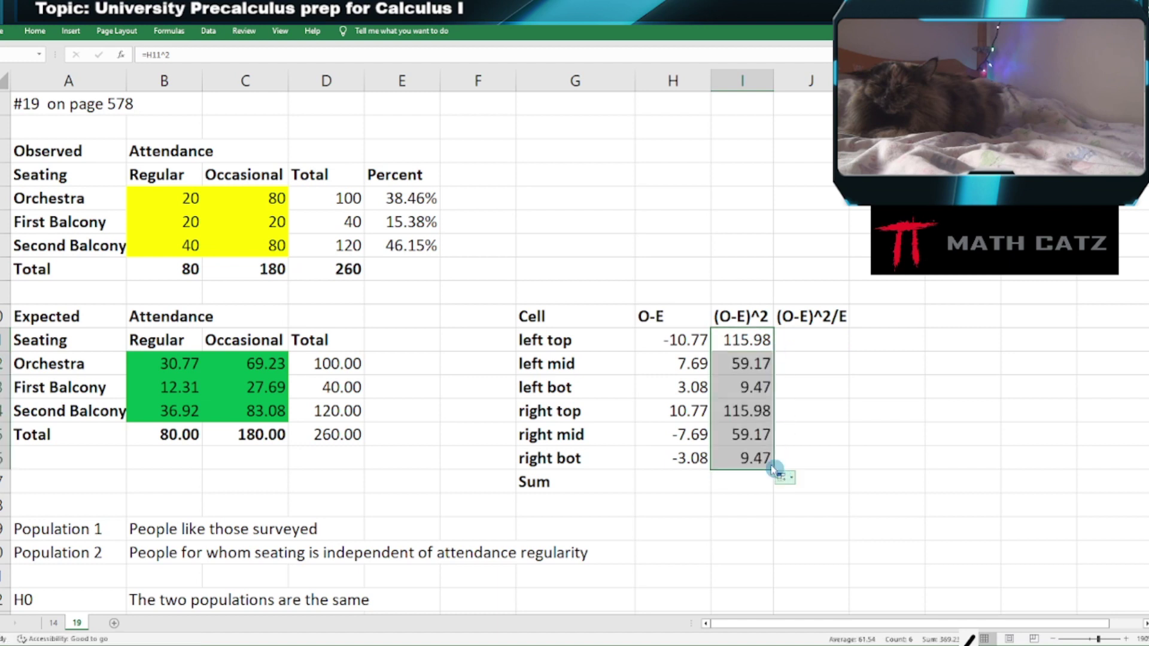
pyautogui.doubleClick(752, 435)
pyautogui.press('Escape')
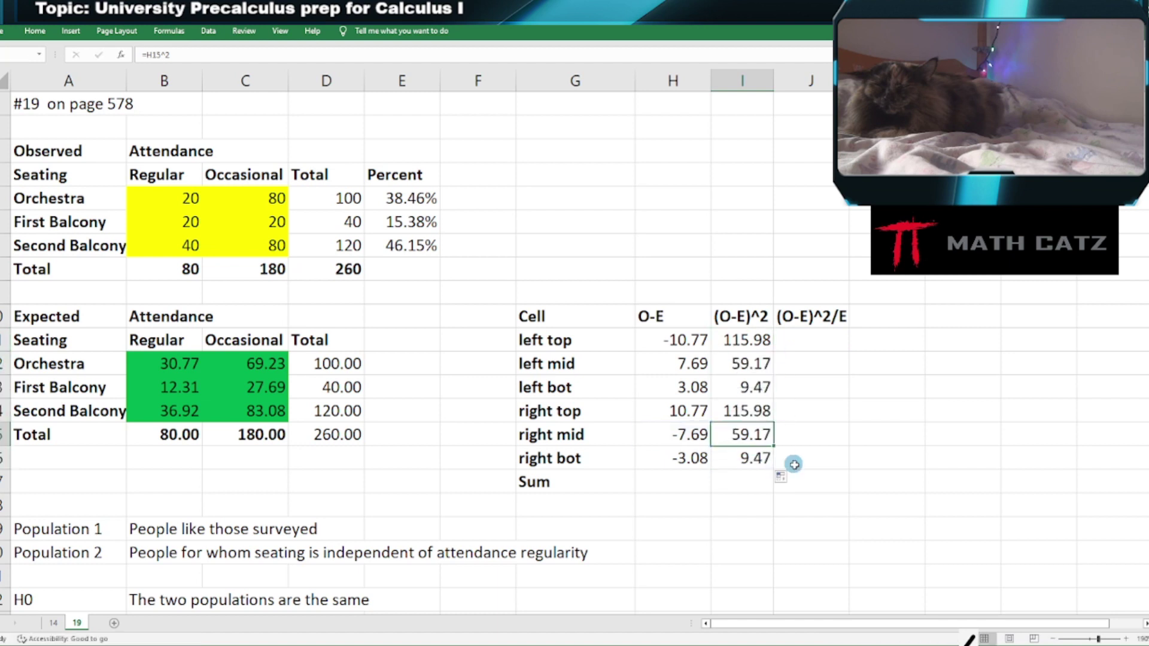
# Enter =I11/B12 as the left top (O-E)^2/E value, dividing by the expected Regular Orchestra attendance.
pyautogui.click(812, 344)
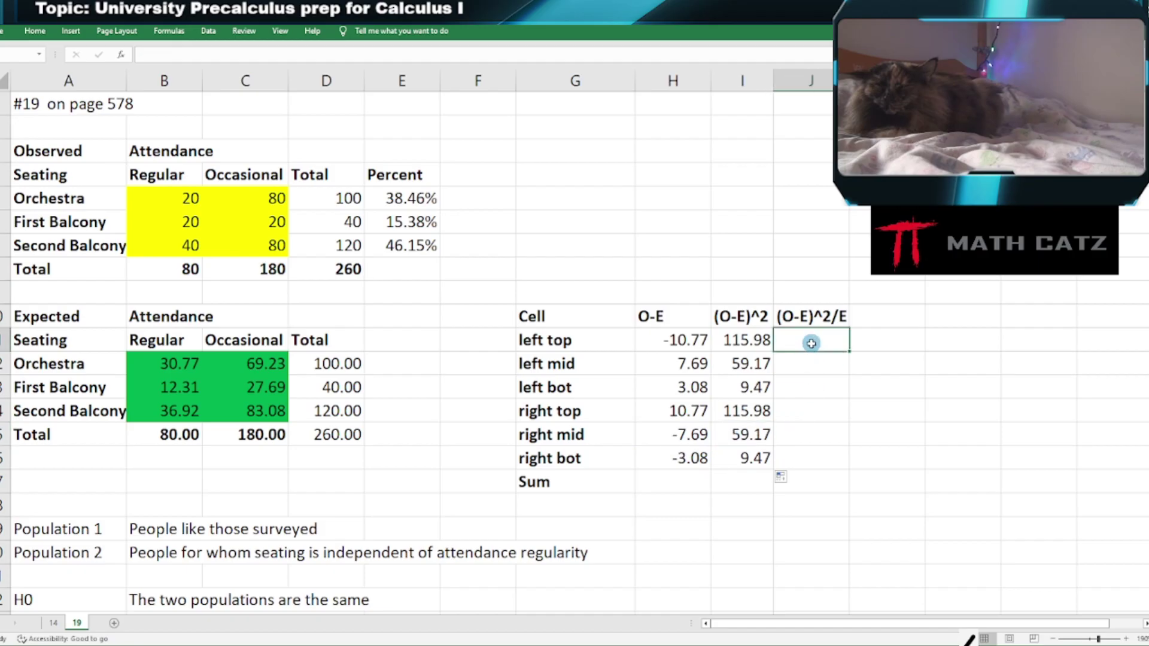
pyautogui.write('=')
pyautogui.click(745, 341)
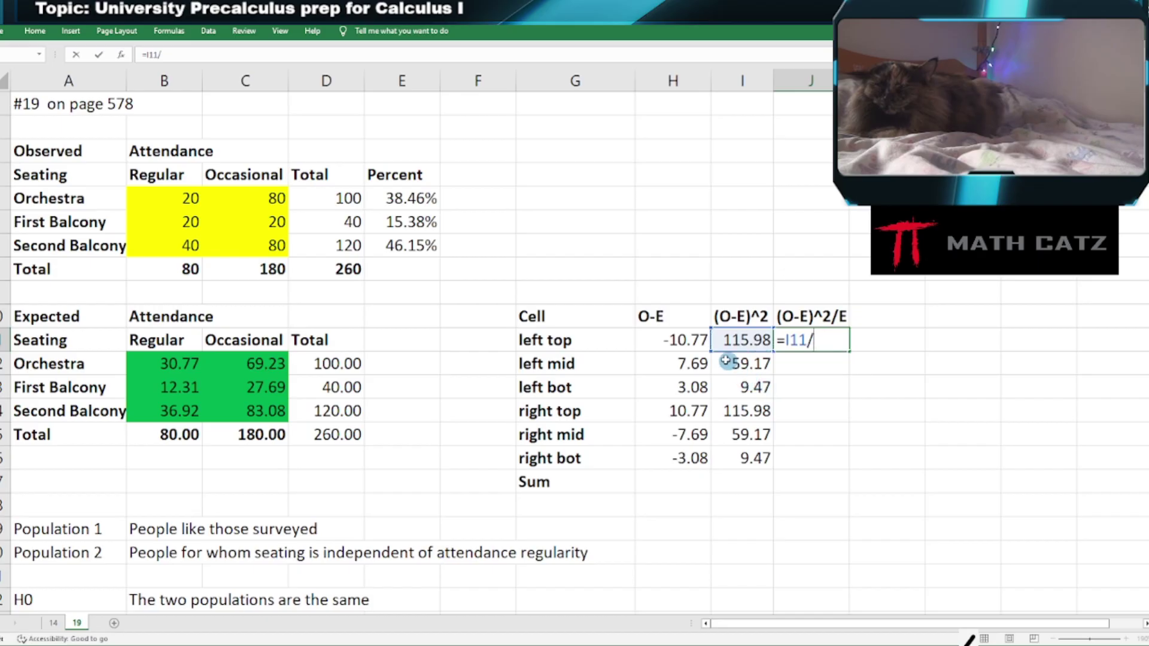
pyautogui.click(147, 364)
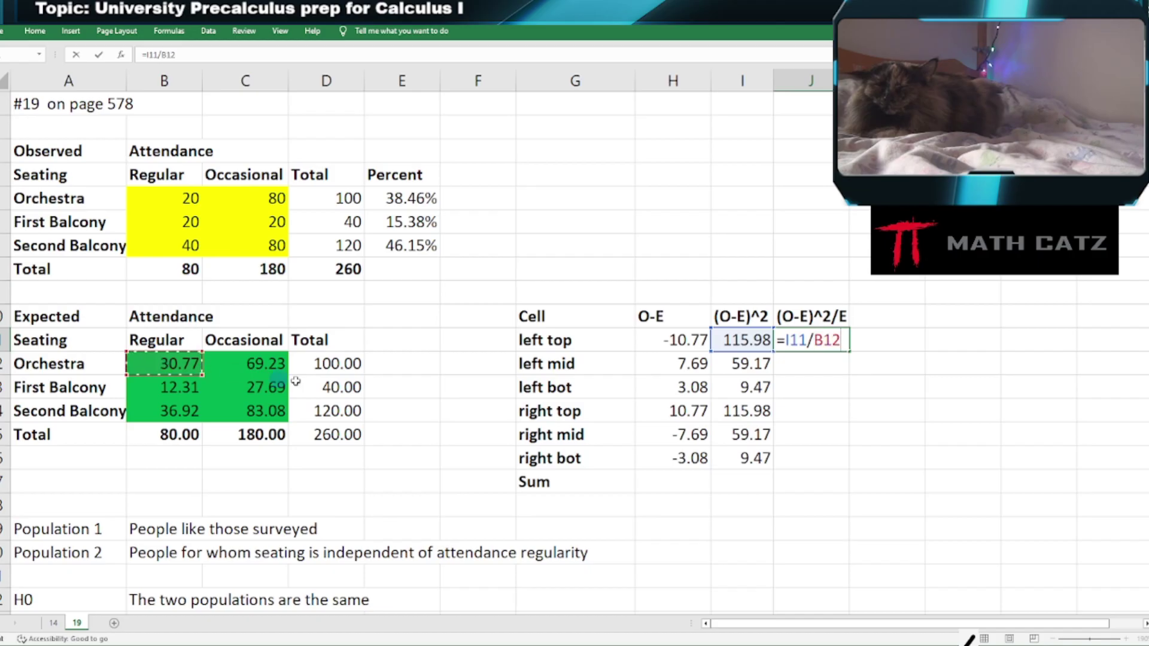
pyautogui.press('Return')
# Format the left top (O-E)^2/E value as a Number with two decimal places.
pyautogui.click(833, 343)
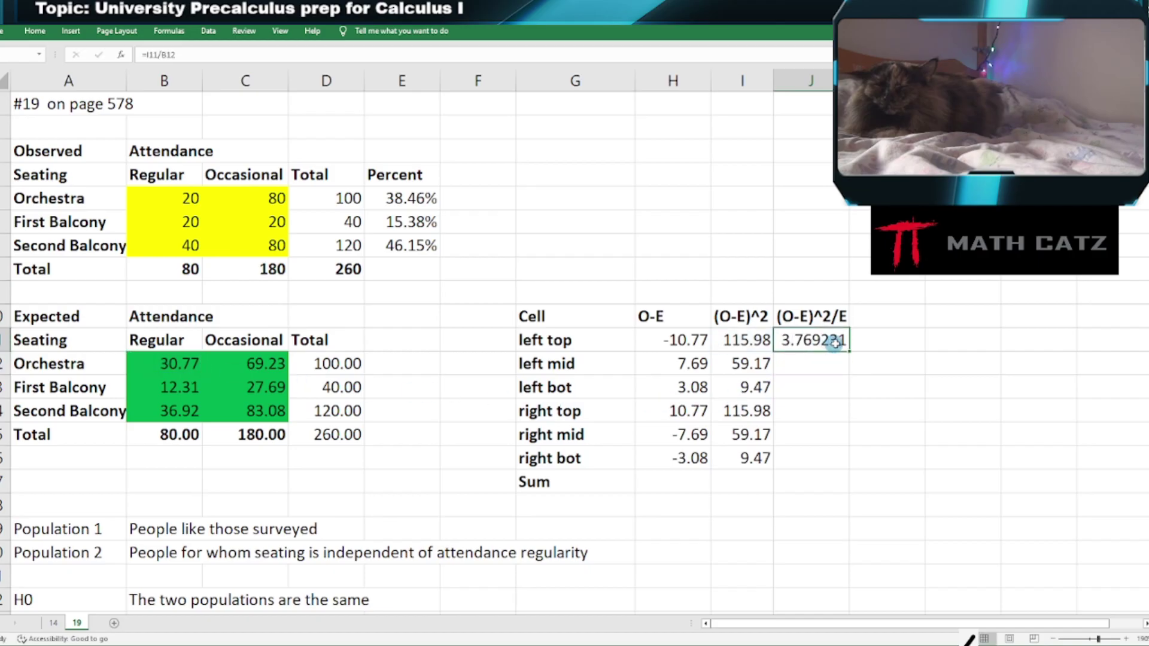
pyautogui.rightClick(835, 343)
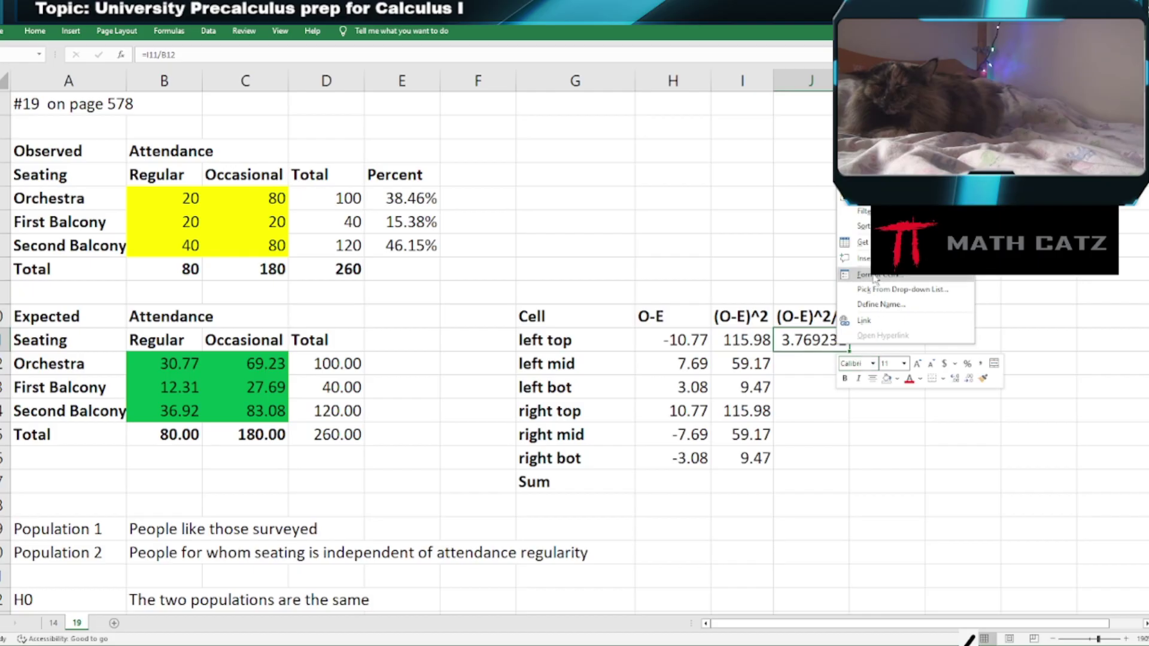
pyautogui.click(875, 275)
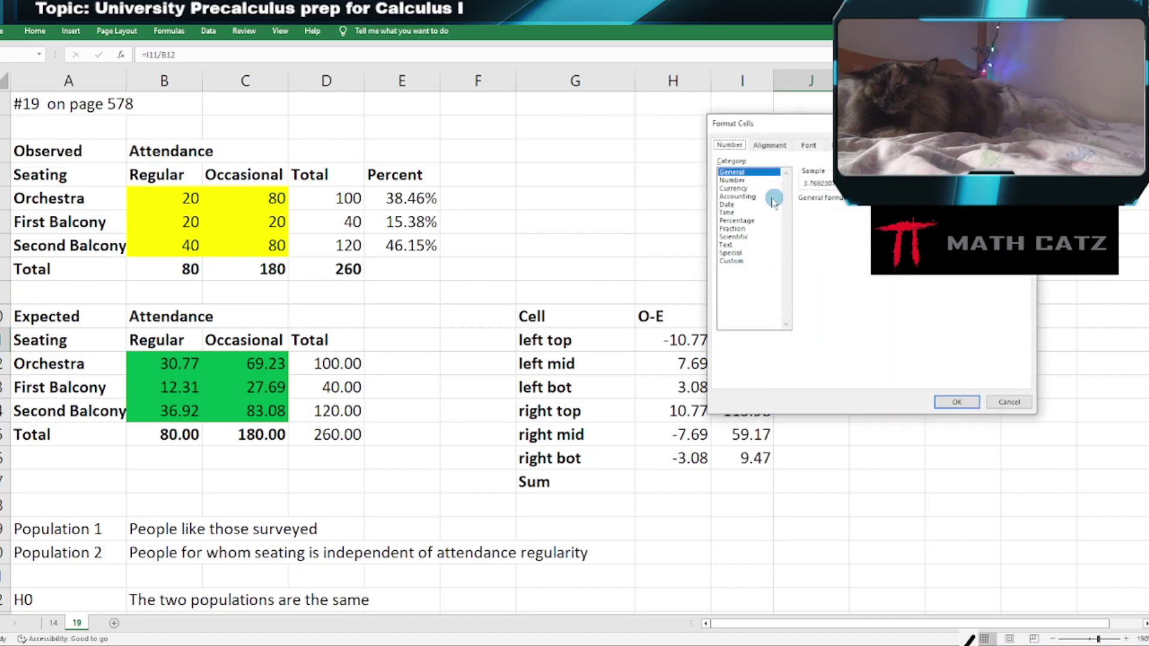
pyautogui.click(737, 180)
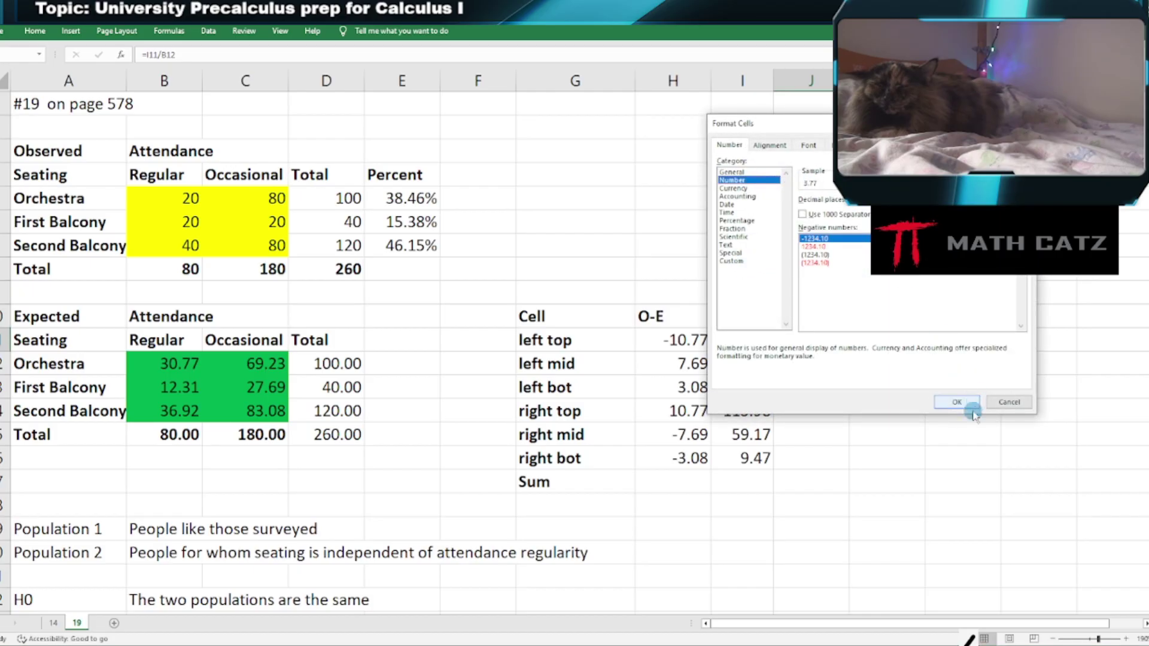
pyautogui.click(957, 401)
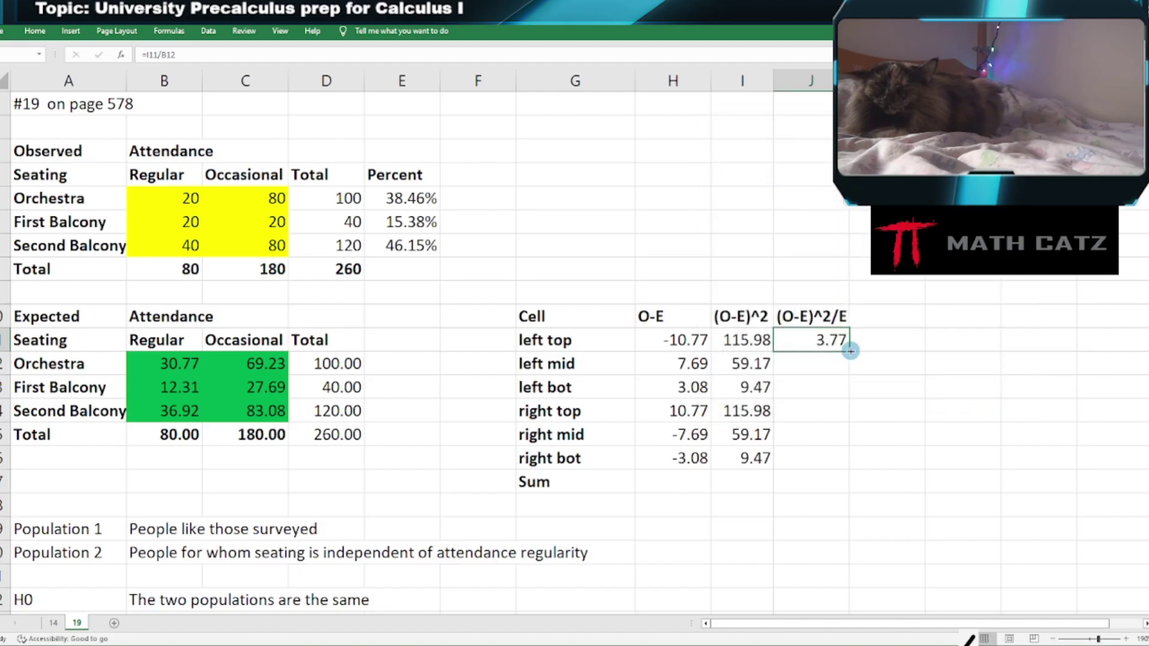
# Fill the left top (O-E)^2/E formula down through left bot and check the left bot formula's references.
pyautogui.moveTo(850, 351); pyautogui.dragTo(847, 395)
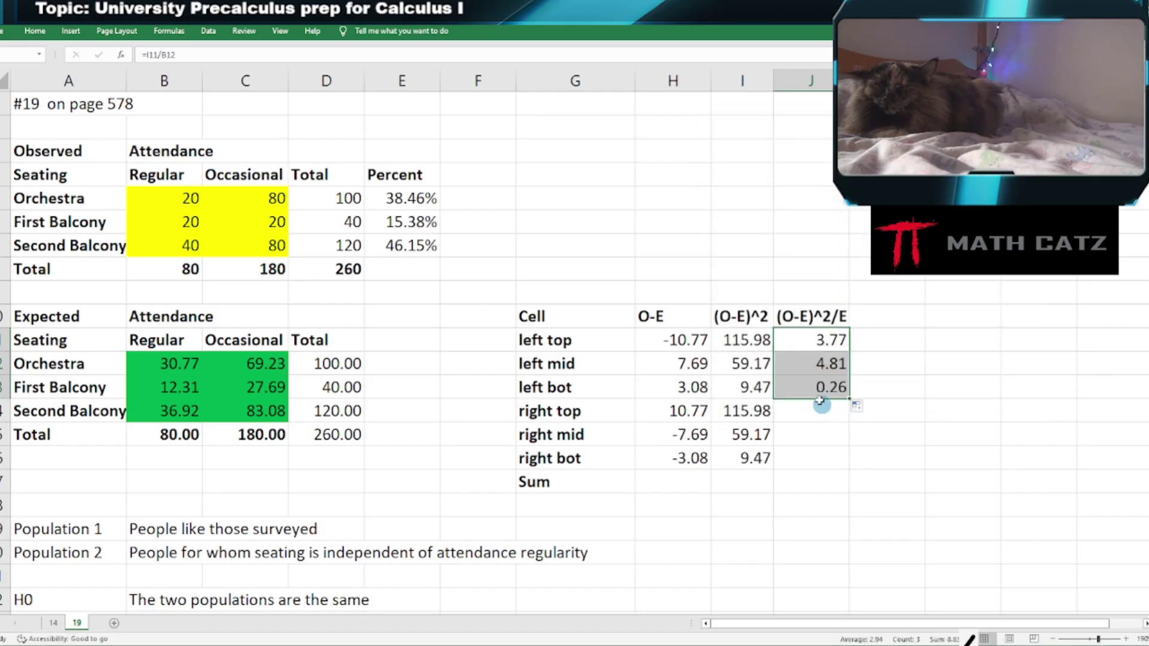
pyautogui.doubleClick(815, 388)
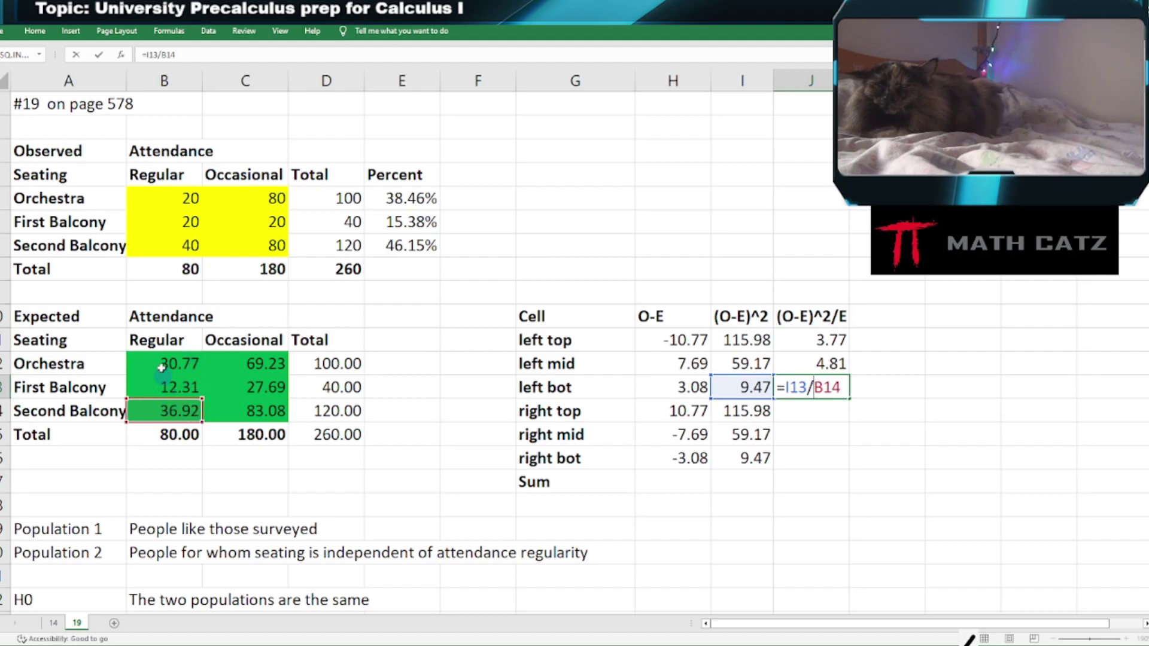
pyautogui.press('Return')
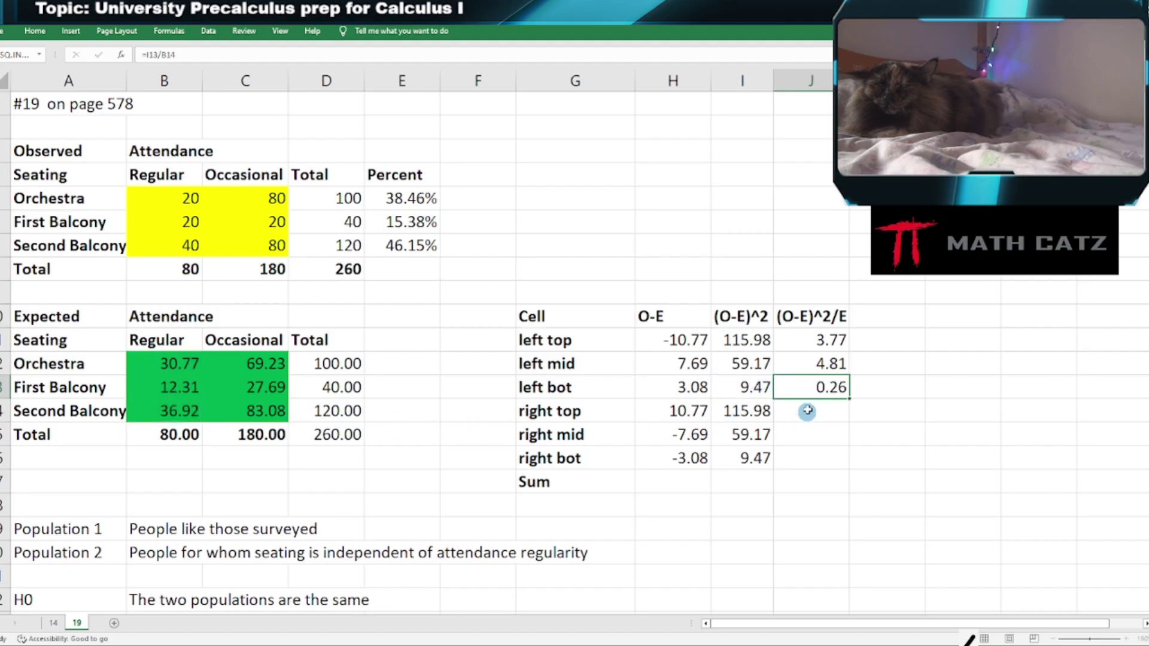
# Enter =I14/C12 as the right top (O-E)^2/E value, dividing by the expected Occasional Orchestra attendance.
pyautogui.write('=')
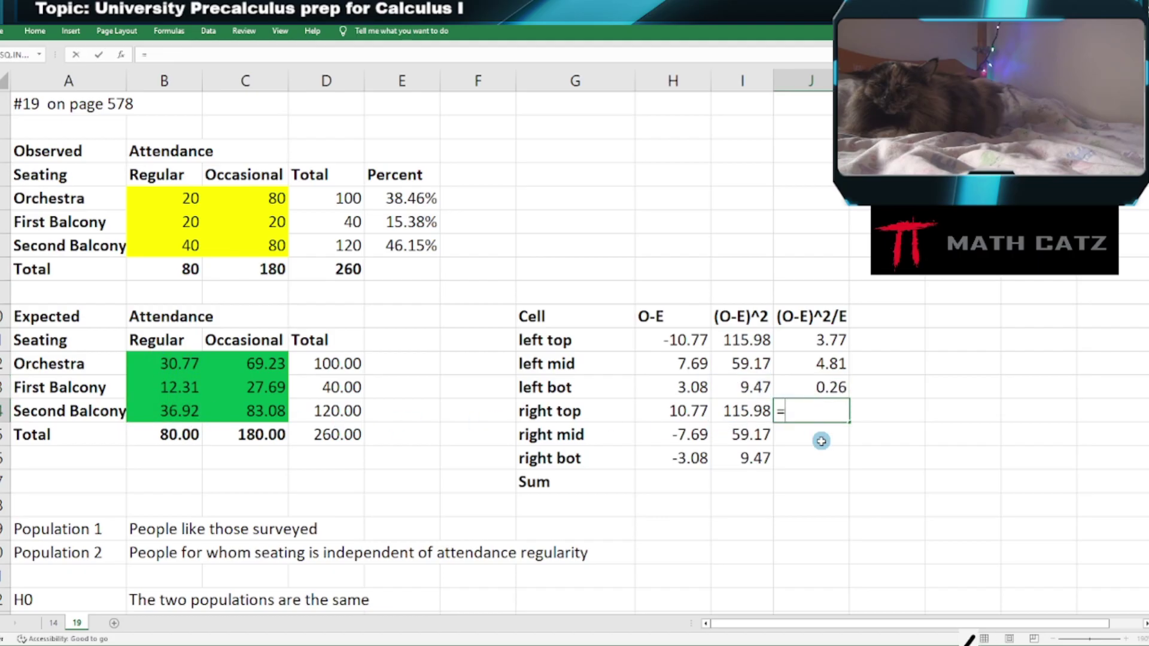
pyautogui.click(746, 411)
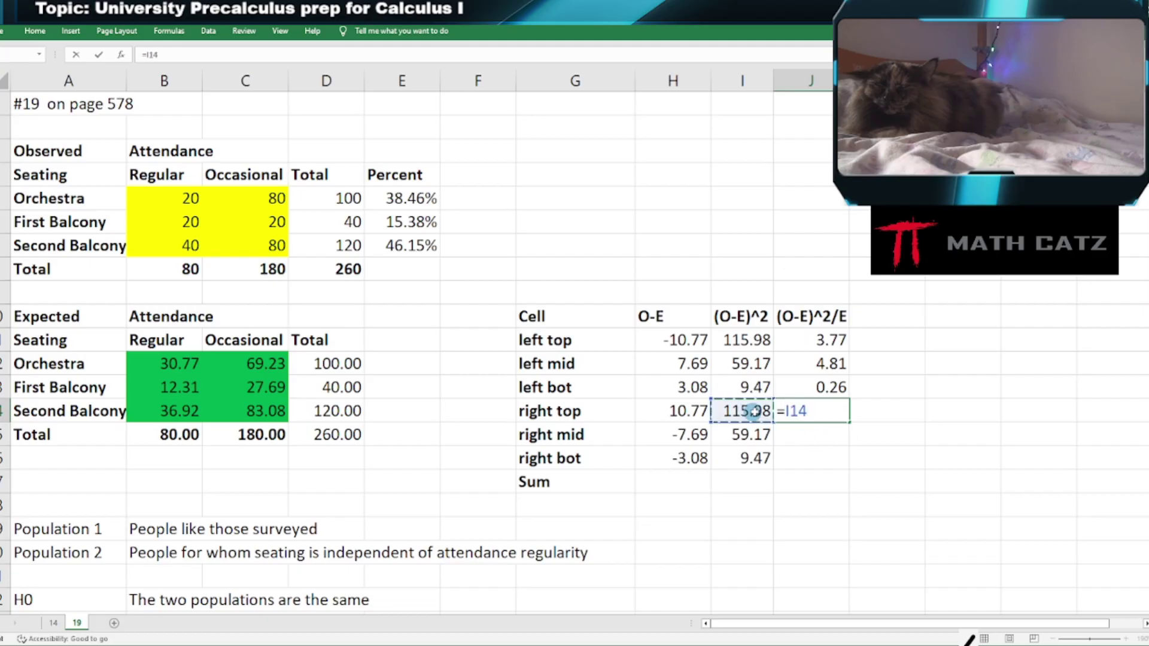
pyautogui.write('/')
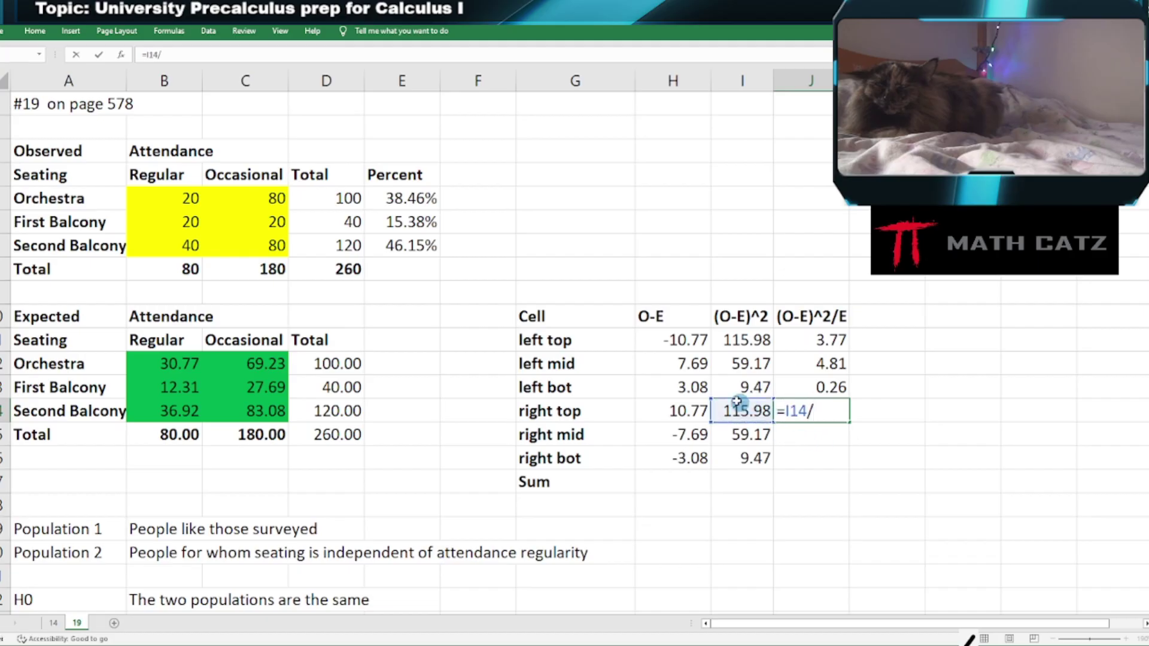
pyautogui.click(235, 363)
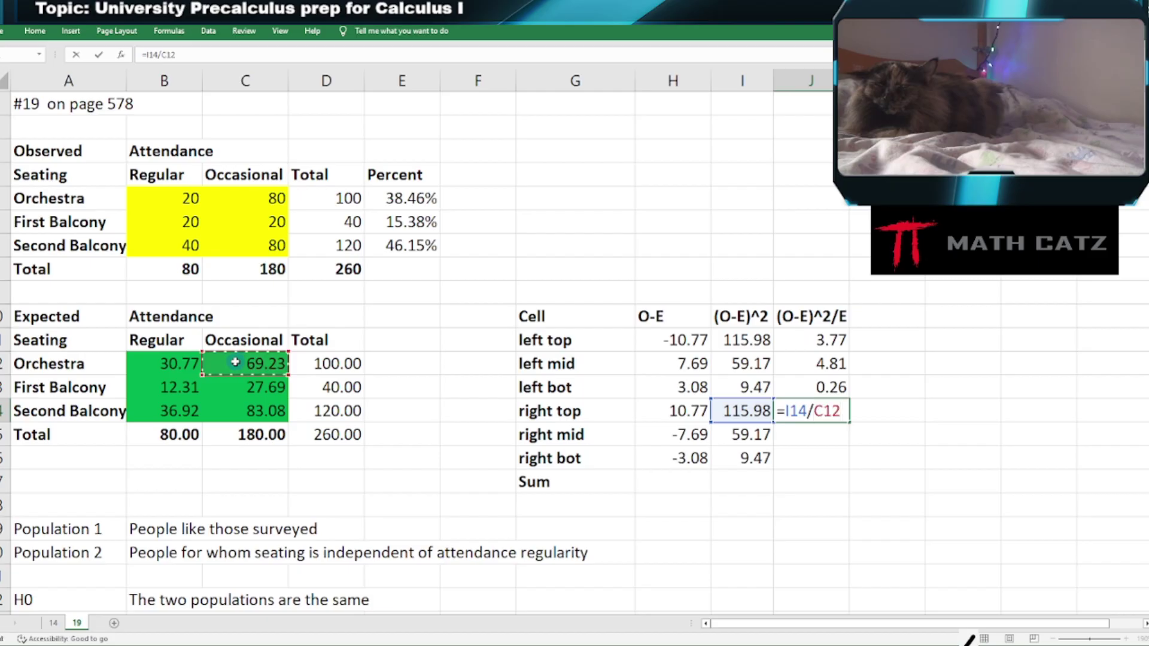
pyautogui.press('Return')
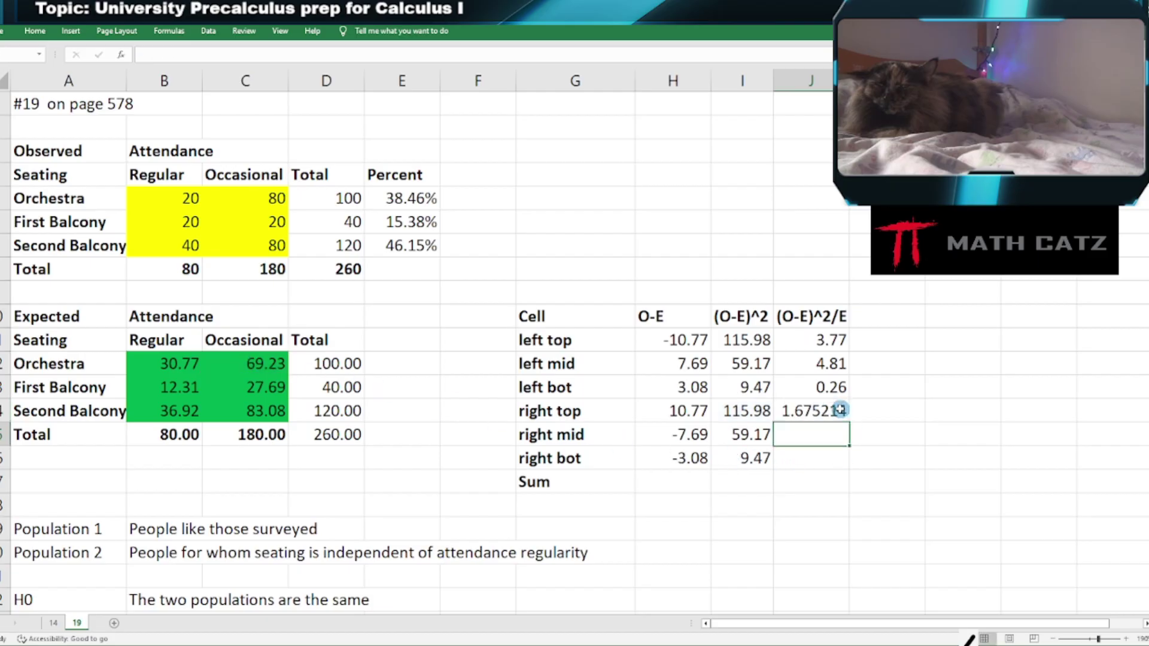
# Format the right top (O-E)^2/E value as a Number with two decimal places.
pyautogui.click(840, 410)
pyautogui.rightClick(829, 413)
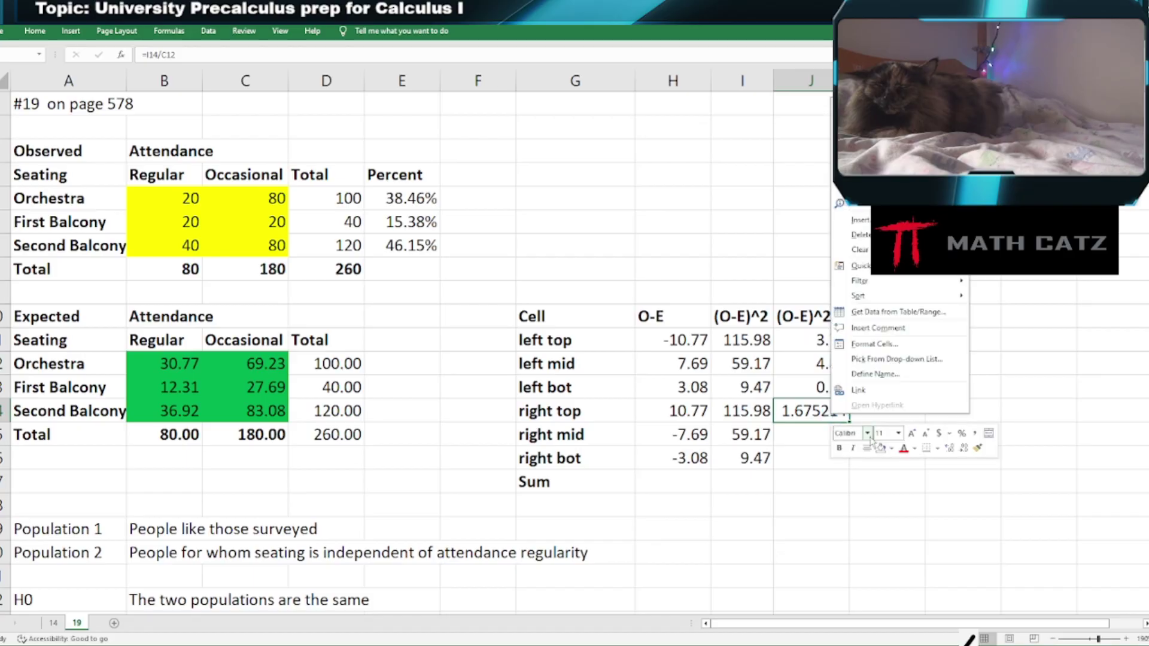
pyautogui.click(874, 344)
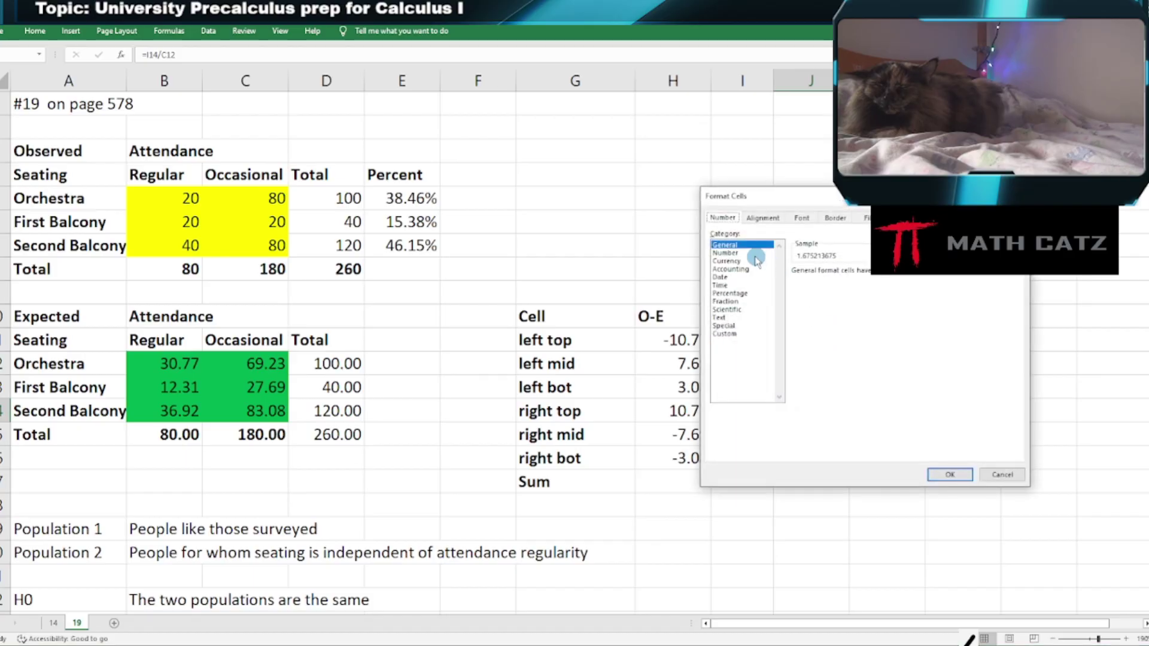
pyautogui.click(725, 253)
pyautogui.click(861, 267)
pyautogui.click(862, 267)
pyautogui.click(862, 267)
pyautogui.click(861, 267)
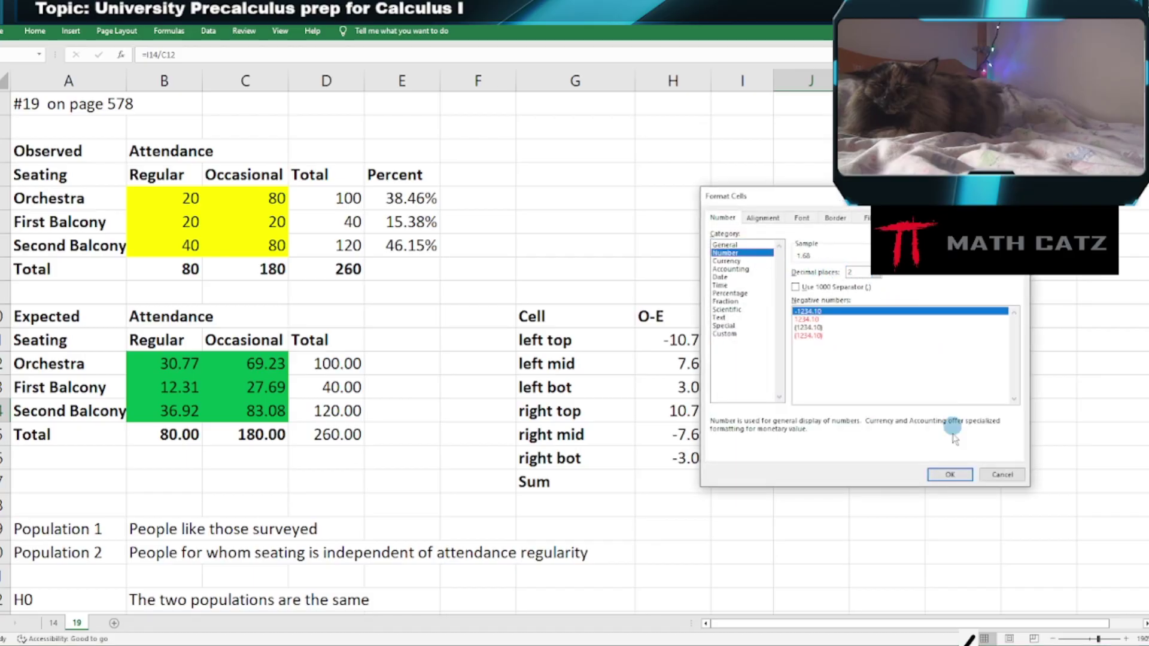
pyautogui.click(950, 474)
# Fill the right top (O-E)^2/E formula down through right bot and check the right mid and right bot formulas' references.
pyautogui.moveTo(849, 423); pyautogui.dragTo(855, 469)
pyautogui.doubleClick(815, 439)
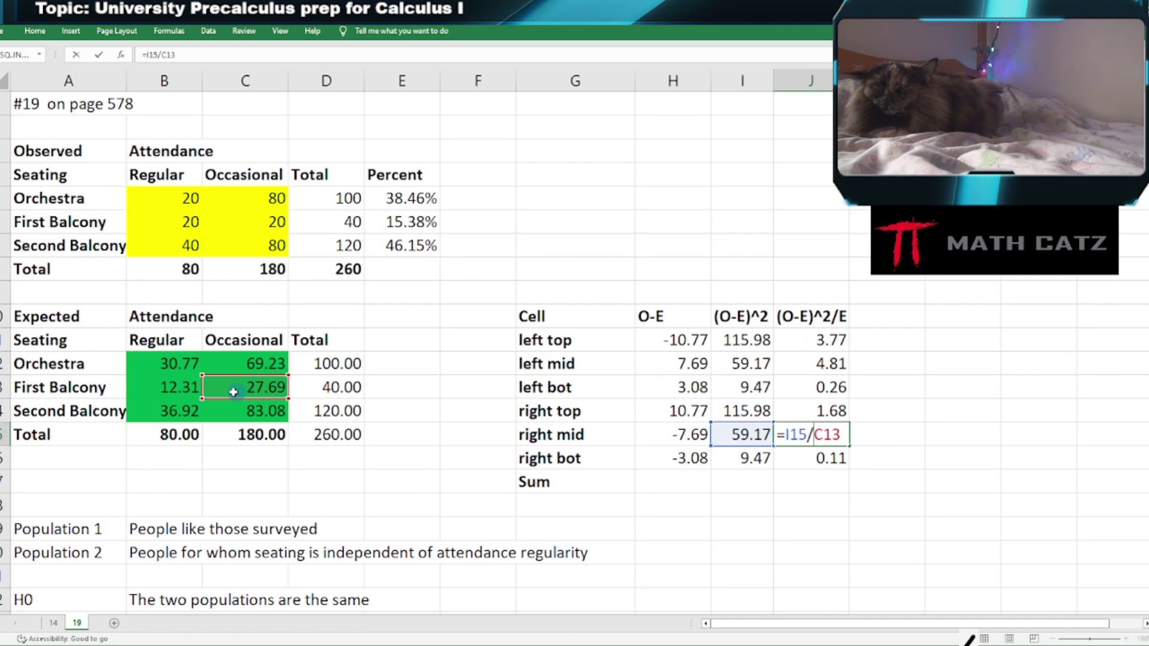
pyautogui.press('Escape')
pyautogui.doubleClick(802, 458)
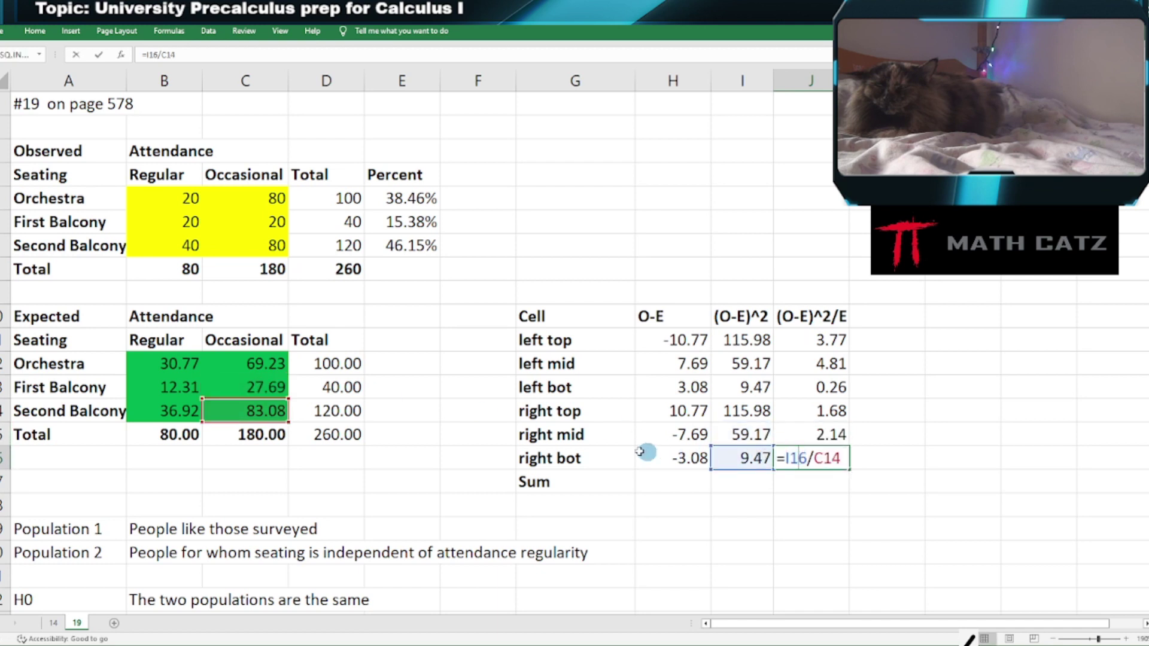
pyautogui.press('Escape')
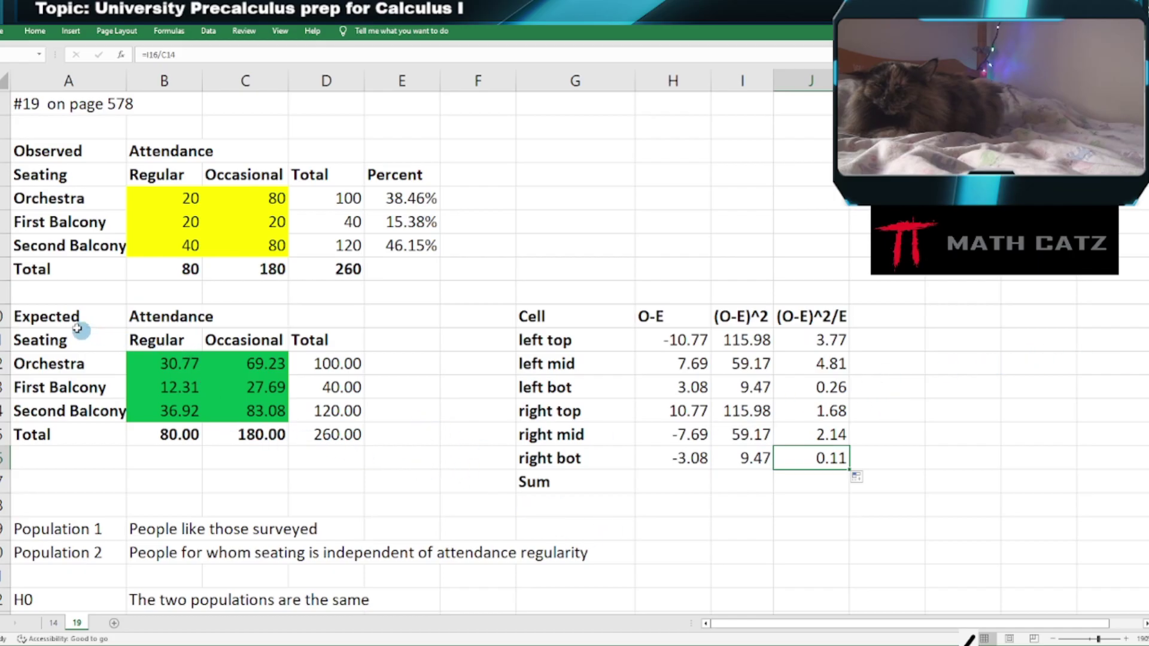
# Copy the Expected table without its totals and paste it at G3, above the Cell table.
pyautogui.click(47, 316)
pyautogui.moveTo(46, 316); pyautogui.dragTo(235, 414)
pyautogui.hotkey('ctrl', 'c')
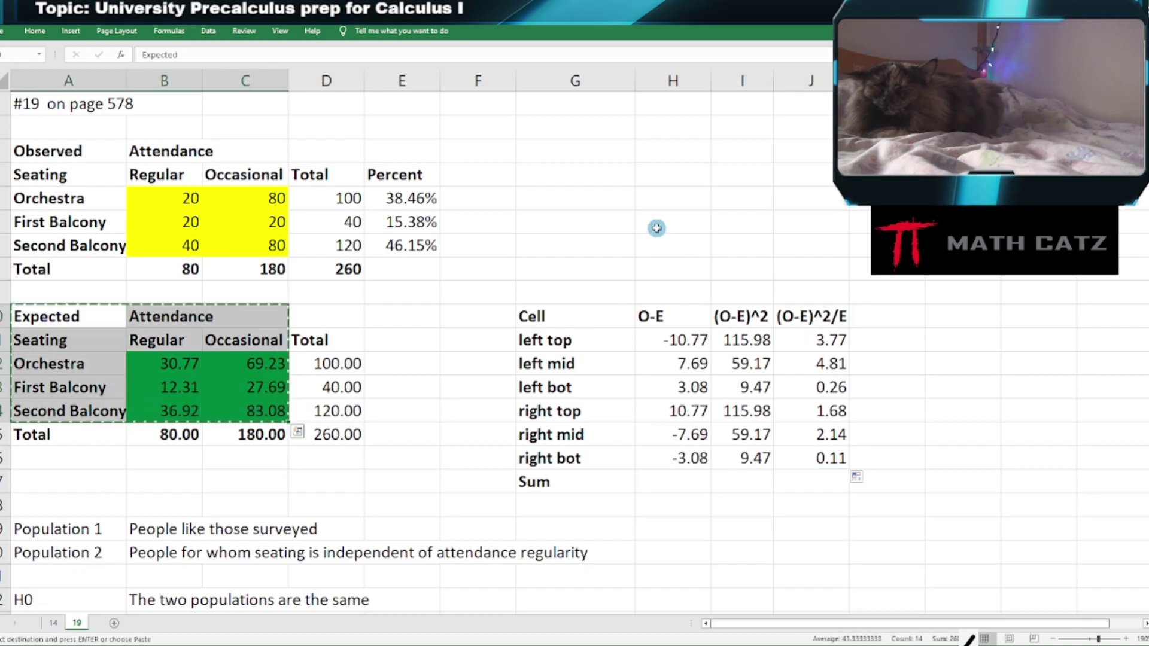
pyautogui.click(533, 154)
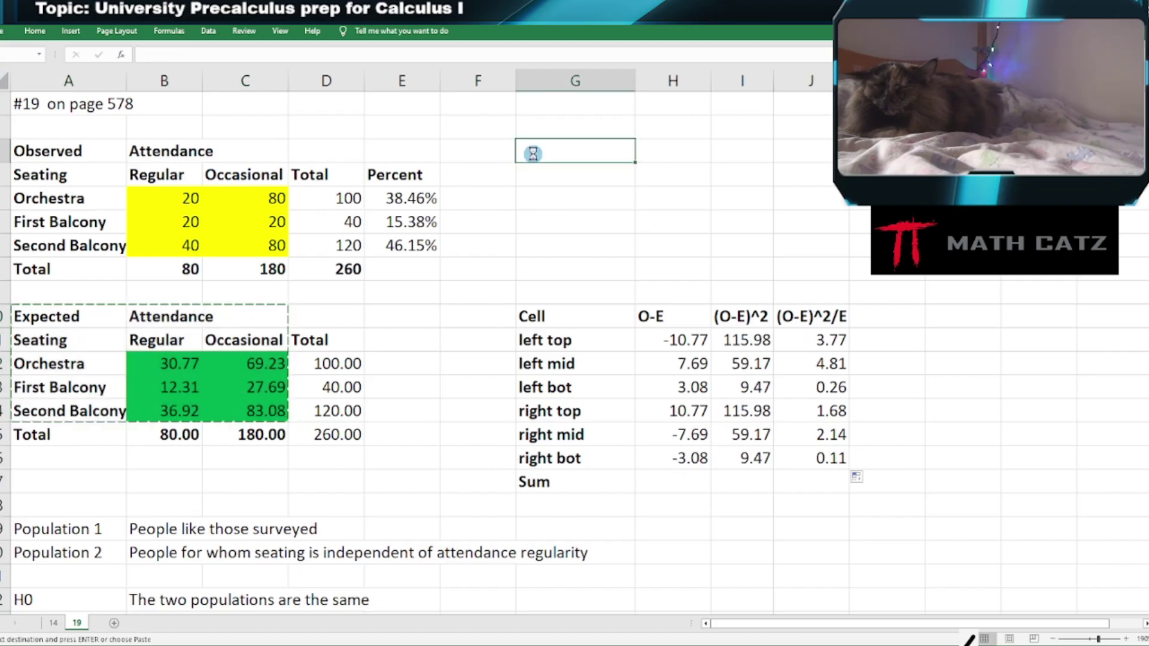
pyautogui.hotkey('ctrl', 'v')
# Clear the contents and the green fill of the six value cells in the pasted Expected table.
pyautogui.click(682, 198)
pyautogui.moveTo(683, 198); pyautogui.dragTo(748, 248)
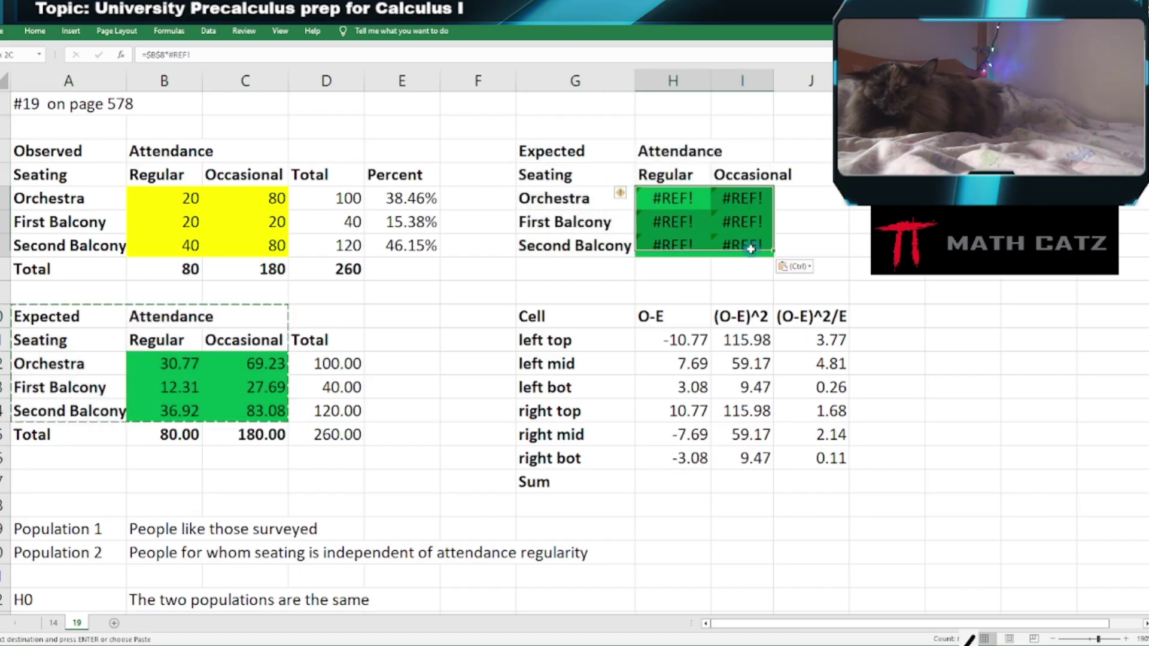
pyautogui.press('Delete')
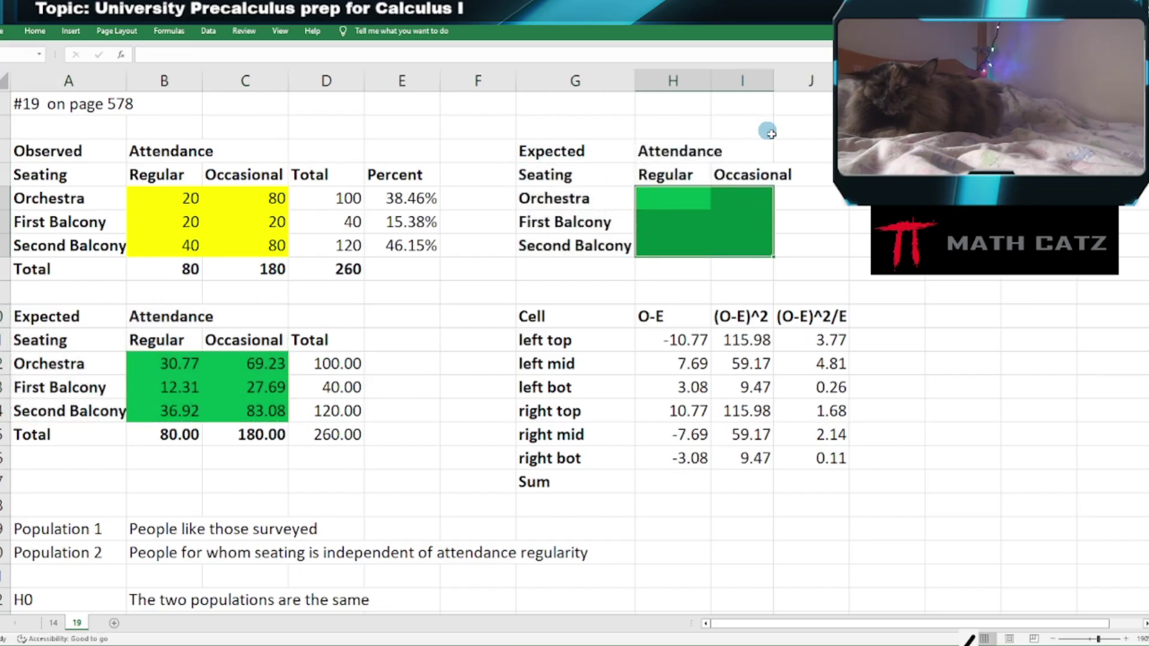
pyautogui.click(744, 240)
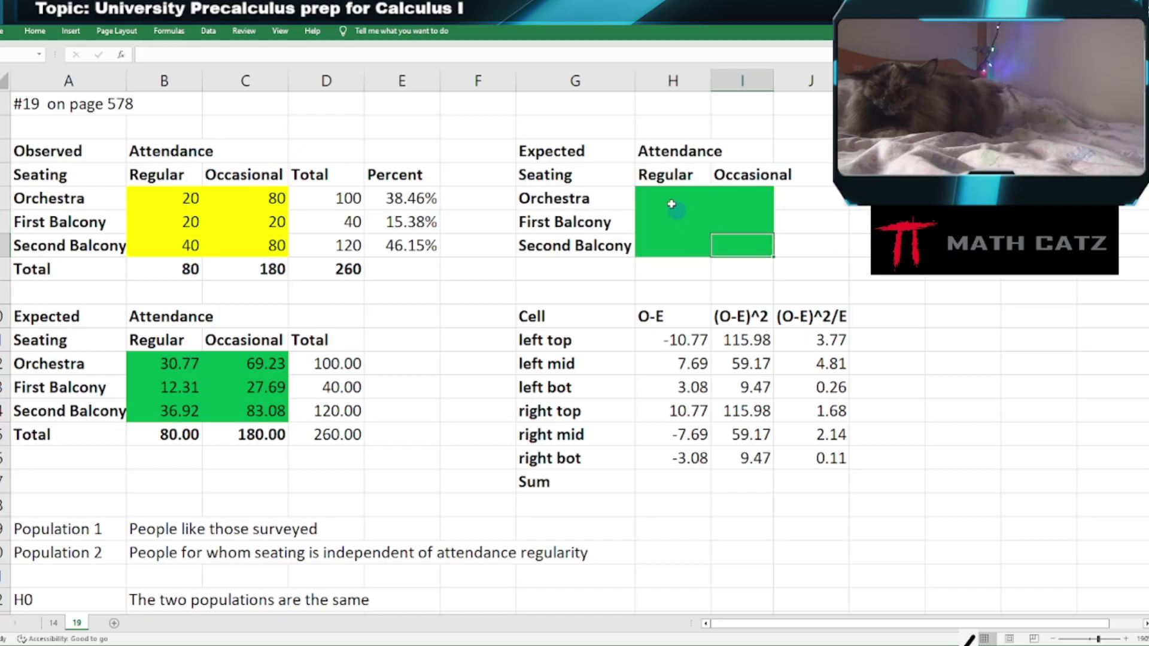
pyautogui.moveTo(668, 200); pyautogui.dragTo(734, 246)
pyautogui.rightClick(733, 246)
pyautogui.click(777, 218)
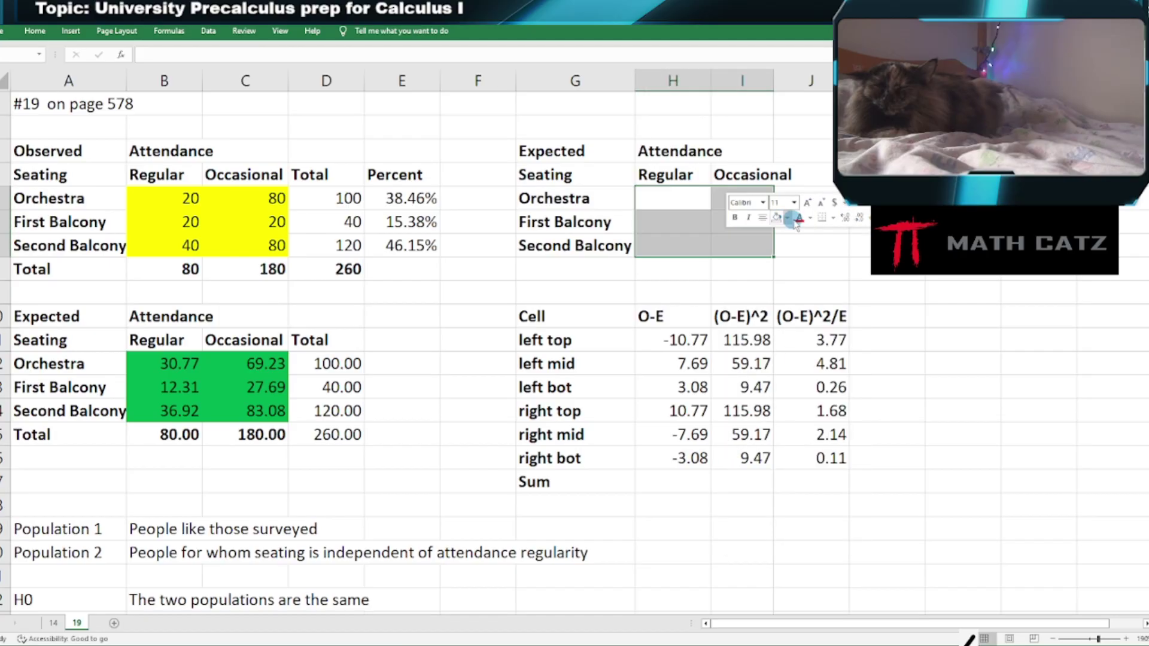
pyautogui.click(805, 247)
# Enter =(B5-B12)^2/B12 as the Regular Orchestra value in the pasted table.
pyautogui.click(675, 198)
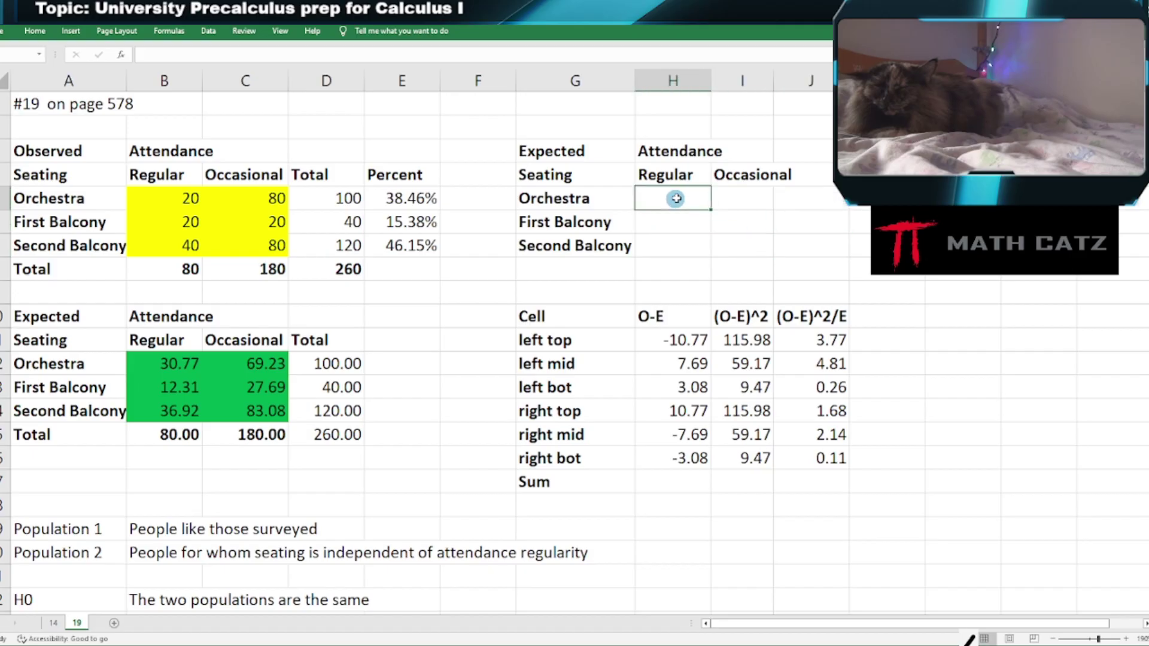
pyautogui.write('=')
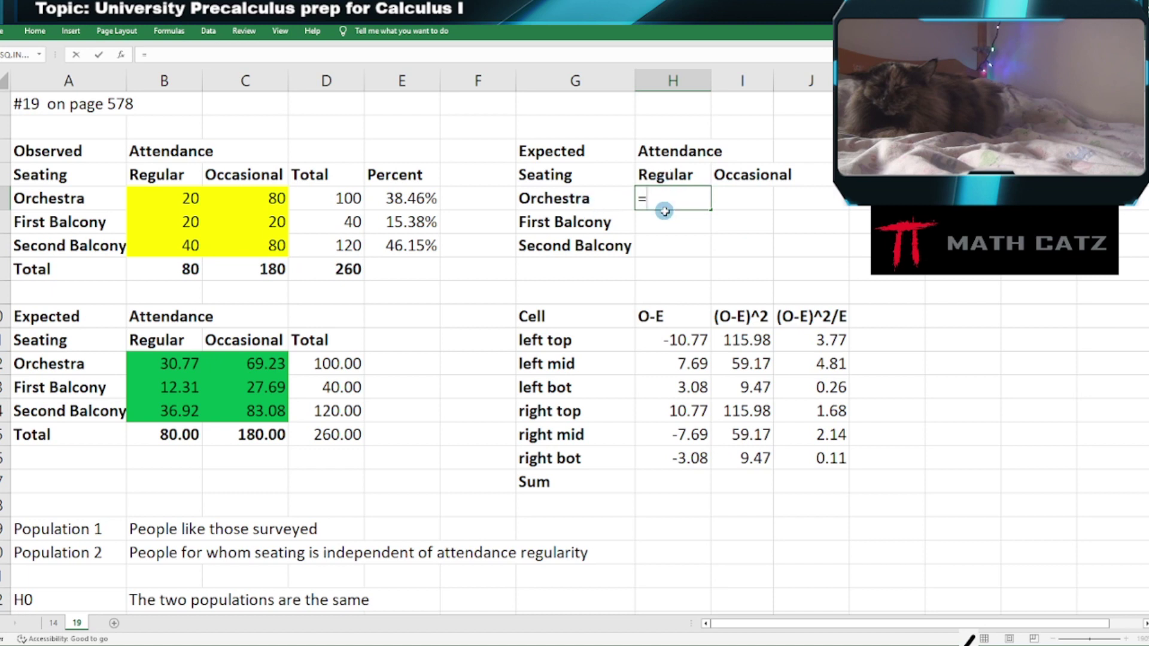
pyautogui.write('(')
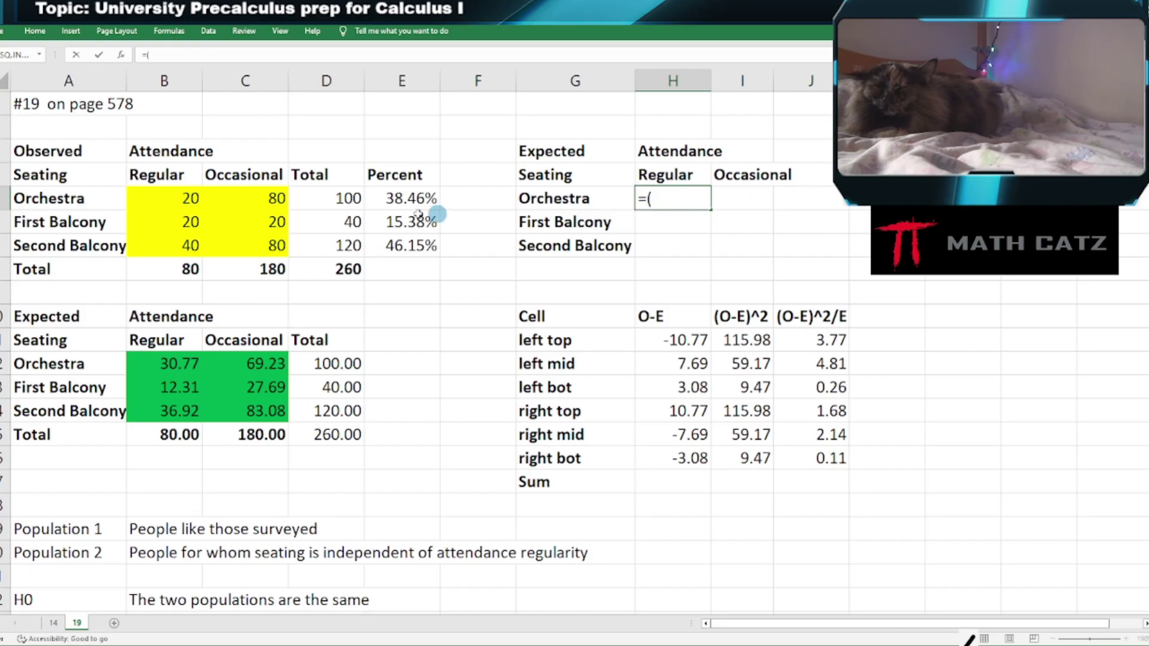
pyautogui.click(161, 196)
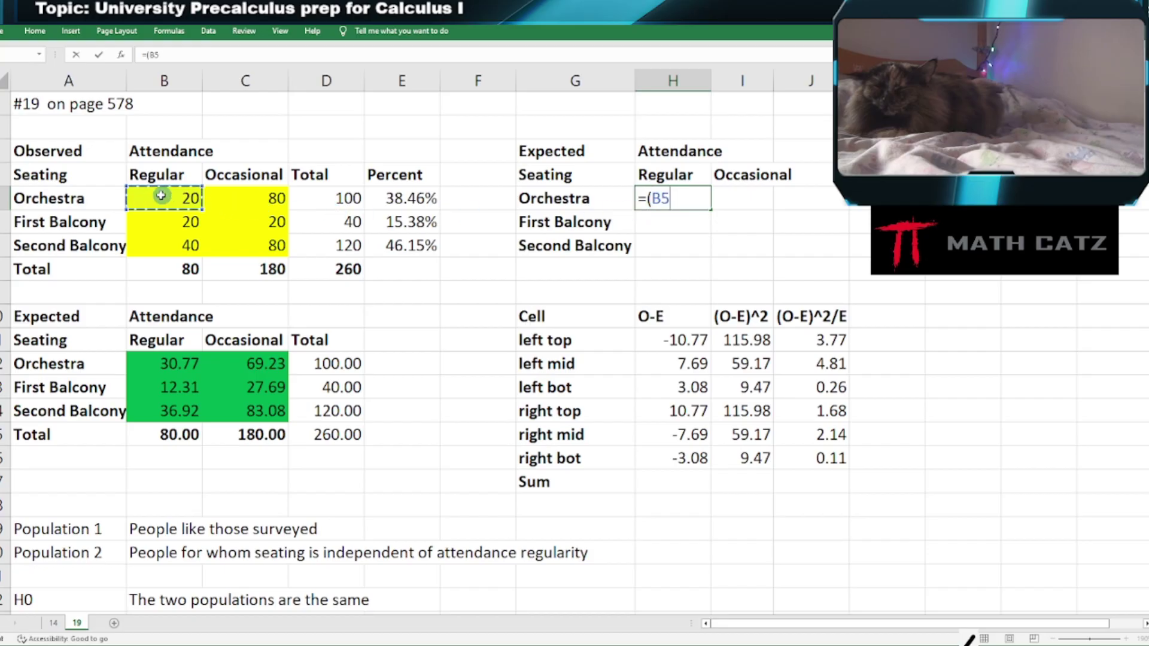
pyautogui.write('-')
pyautogui.click(144, 361)
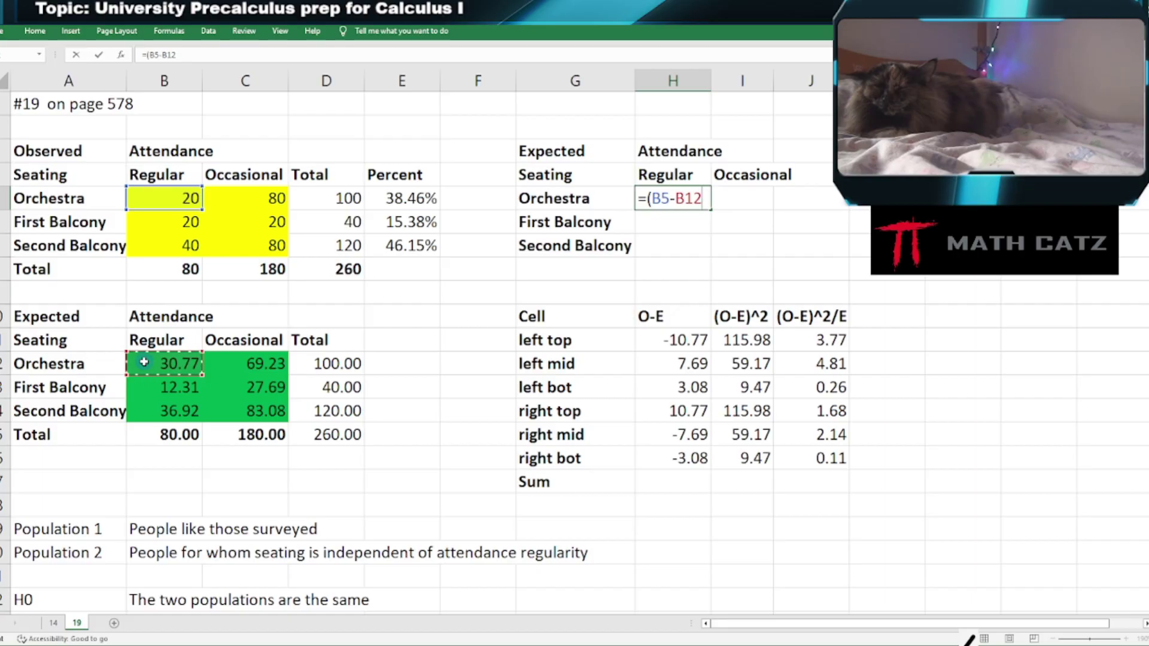
pyautogui.write(')')
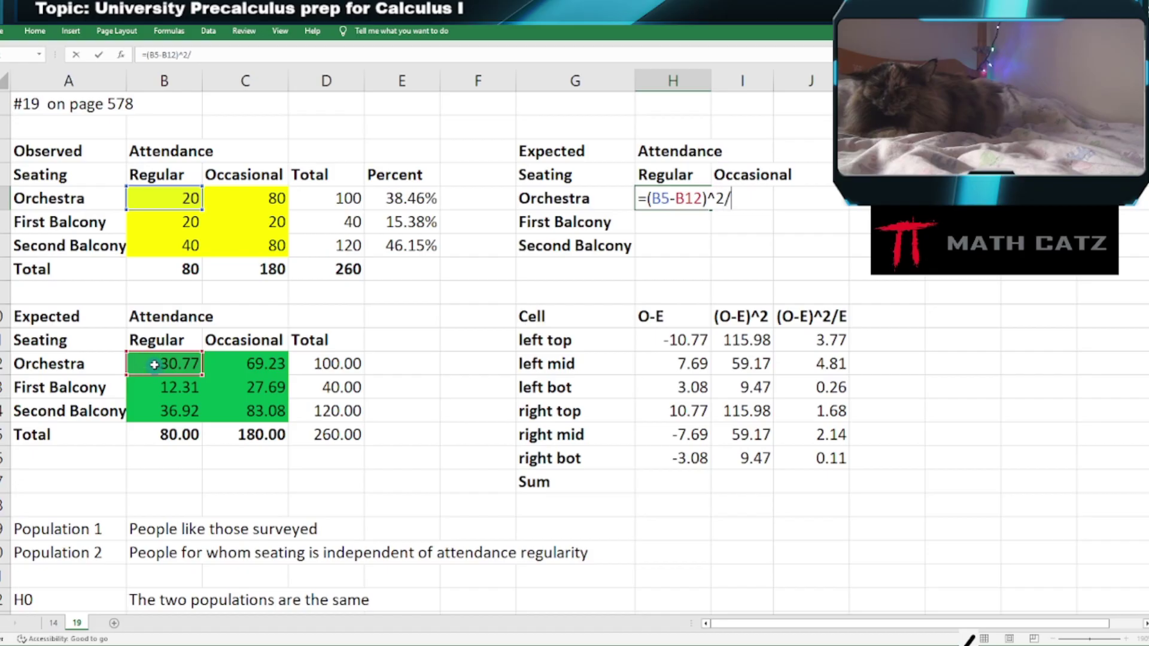
pyautogui.write('^2/')
pyautogui.click(155, 365)
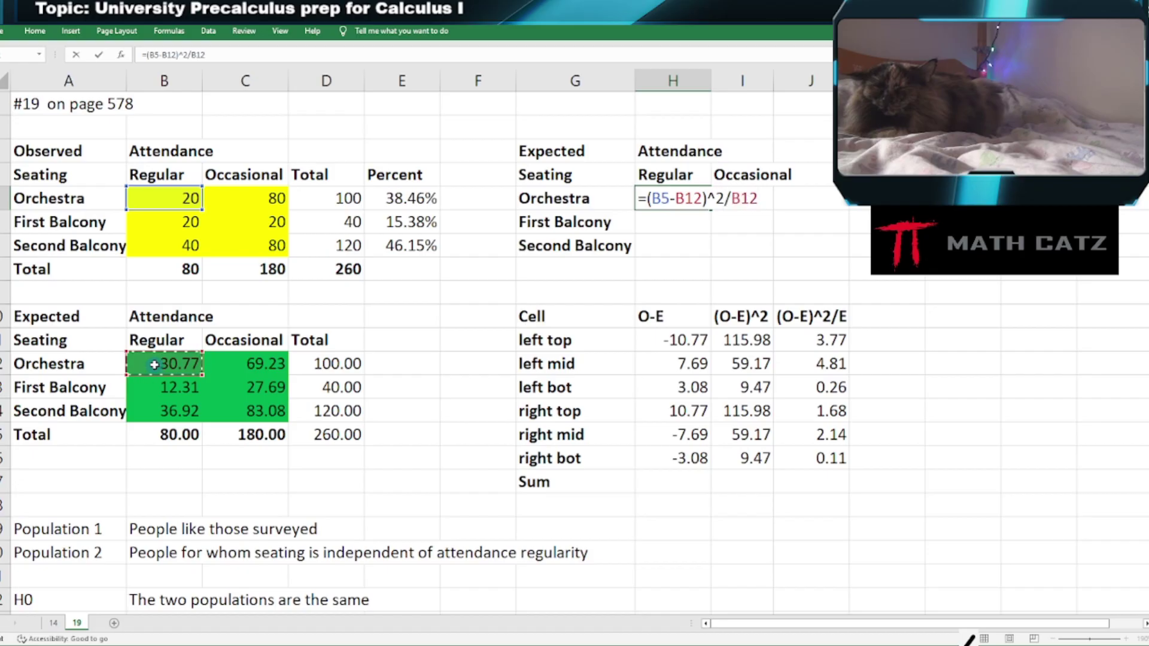
pyautogui.press('Return')
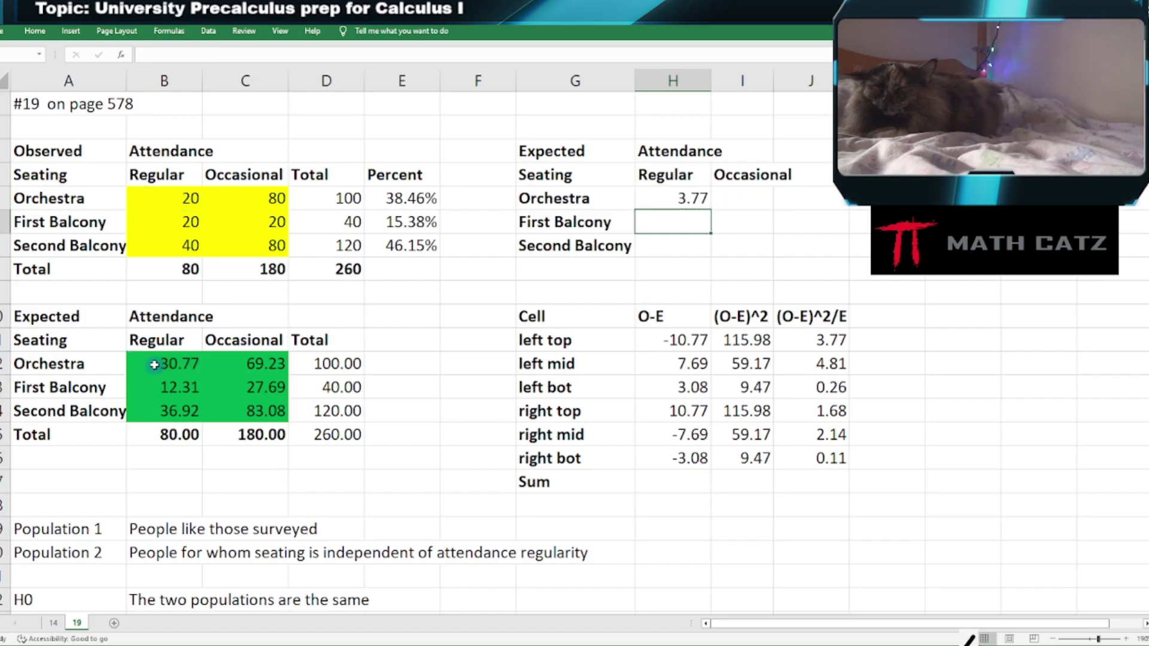
# Fill the Regular Orchestra formula across the pasted table's six cells and check the Regular First Balcony and Occasional Second Balcony formulas.
pyautogui.click(693, 200)
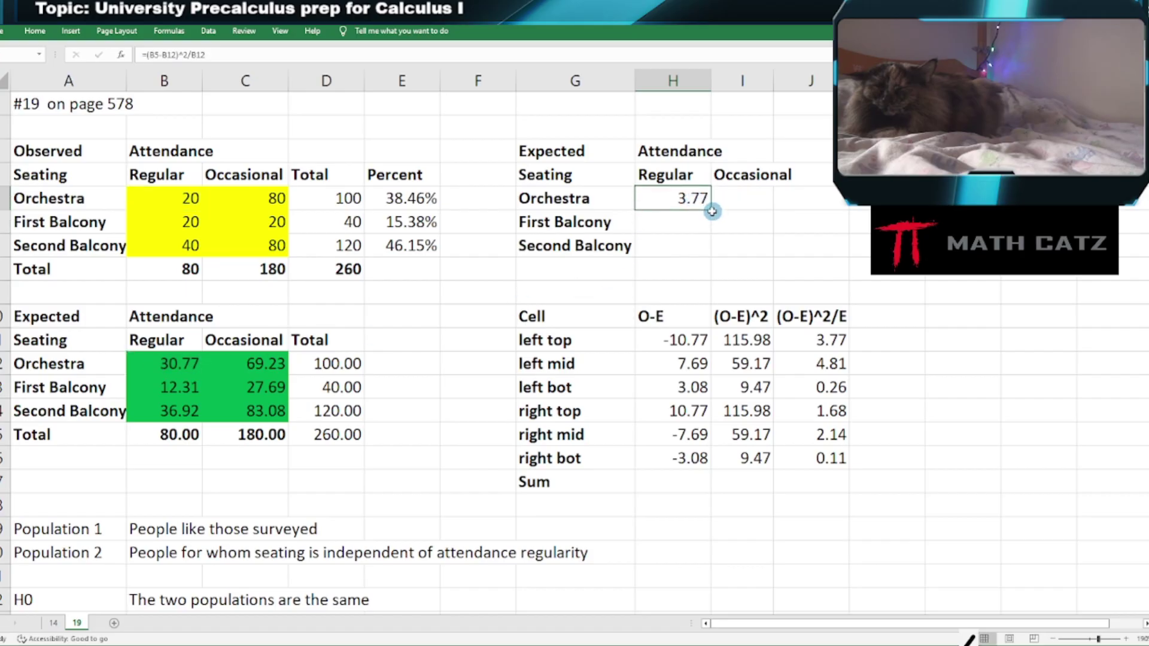
pyautogui.moveTo(710, 211); pyautogui.dragTo(772, 257)
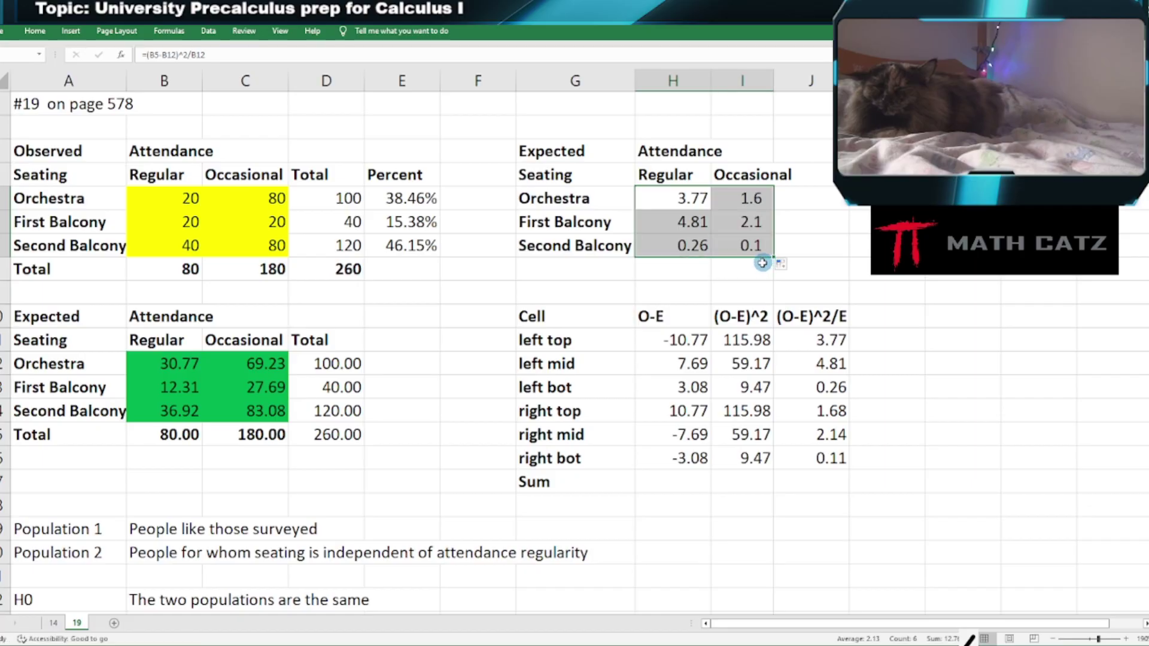
pyautogui.doubleClick(690, 224)
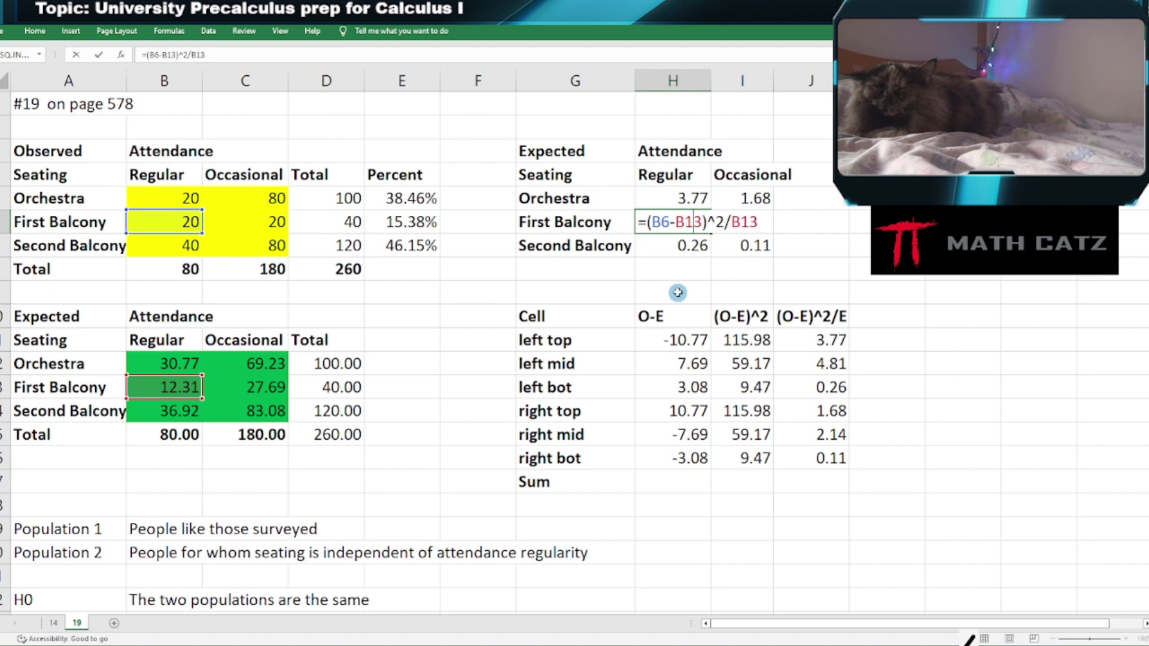
pyautogui.press('Return')
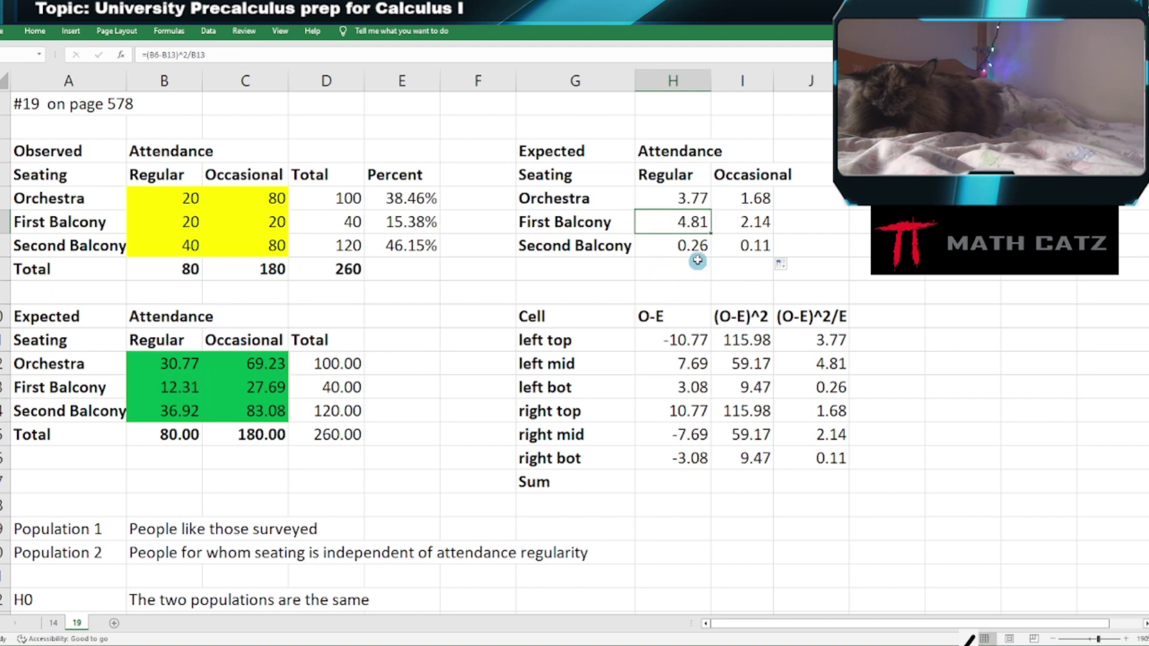
pyautogui.click(760, 249)
pyautogui.doubleClick(760, 248)
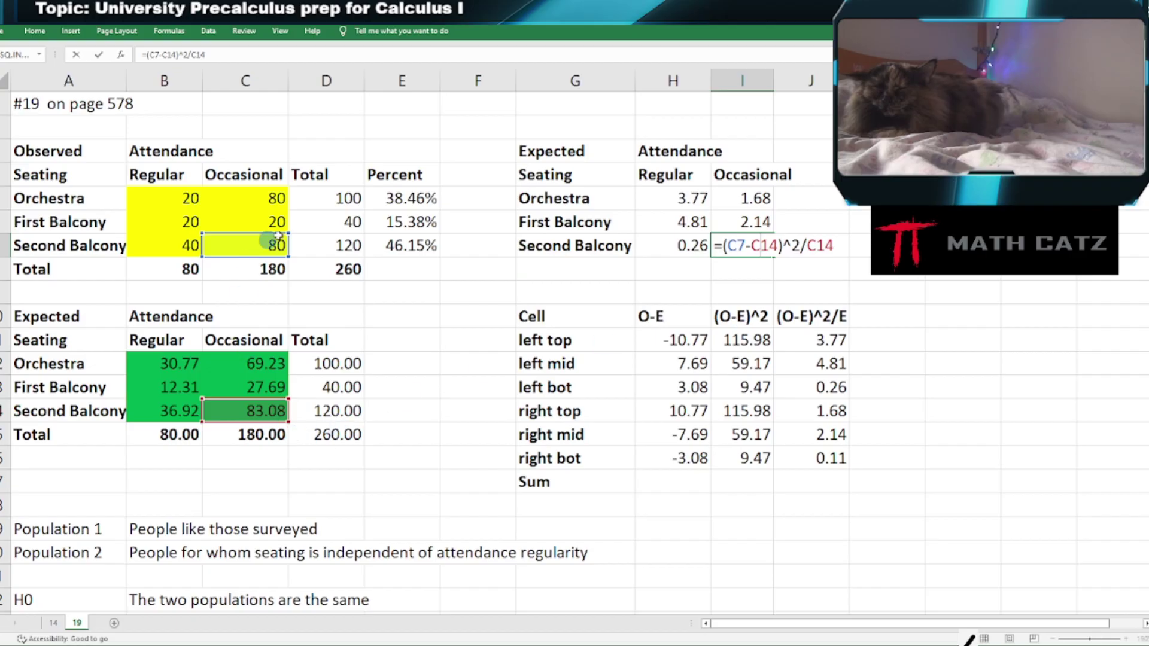
pyautogui.press('Return')
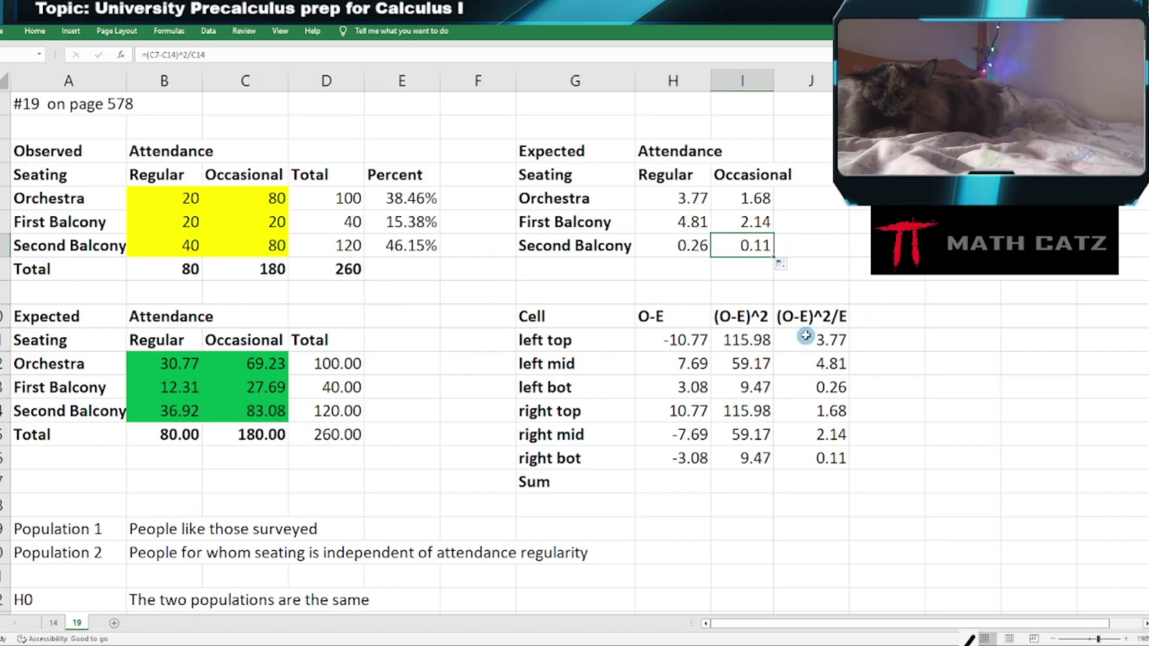
# Compare the six (O-E)^2/E values in the Cell table with those in the pasted table, ending on the Sum row's (O-E)^2/E cell.
pyautogui.moveTo(805, 337); pyautogui.dragTo(809, 452)
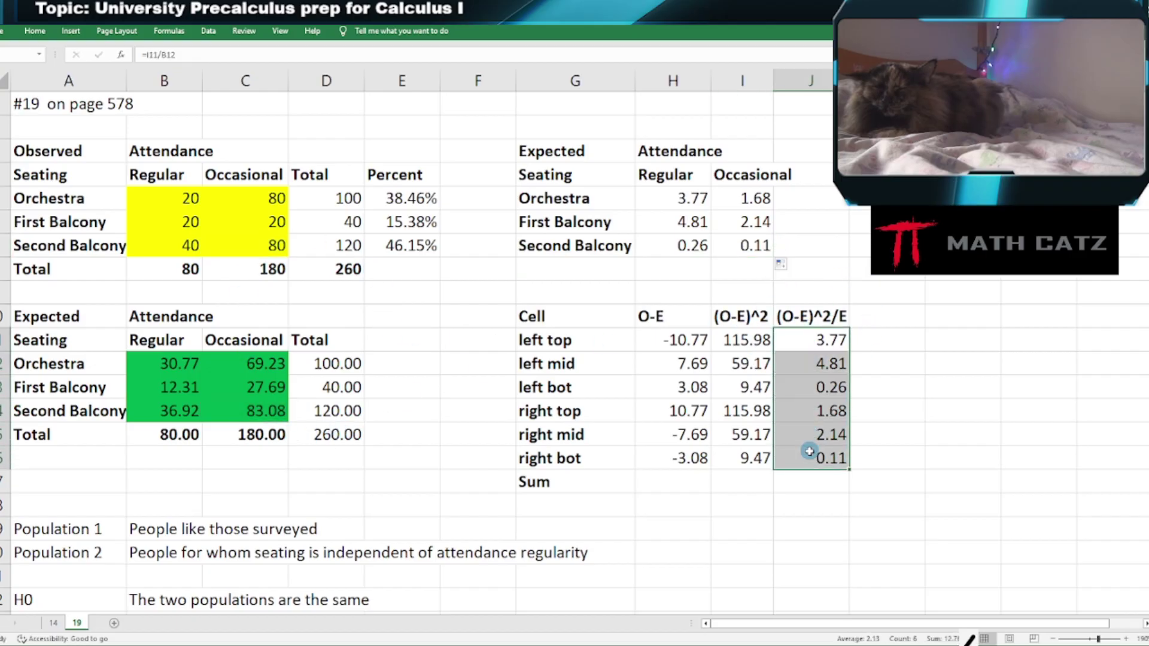
pyautogui.click(818, 494)
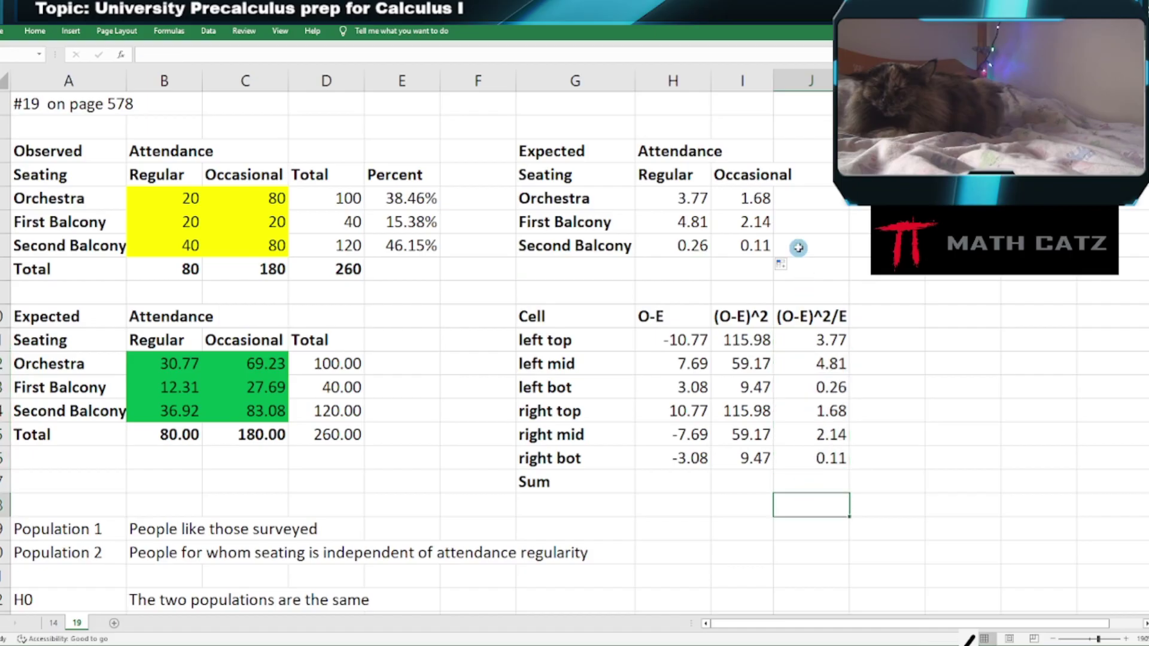
pyautogui.moveTo(679, 200); pyautogui.dragTo(733, 242)
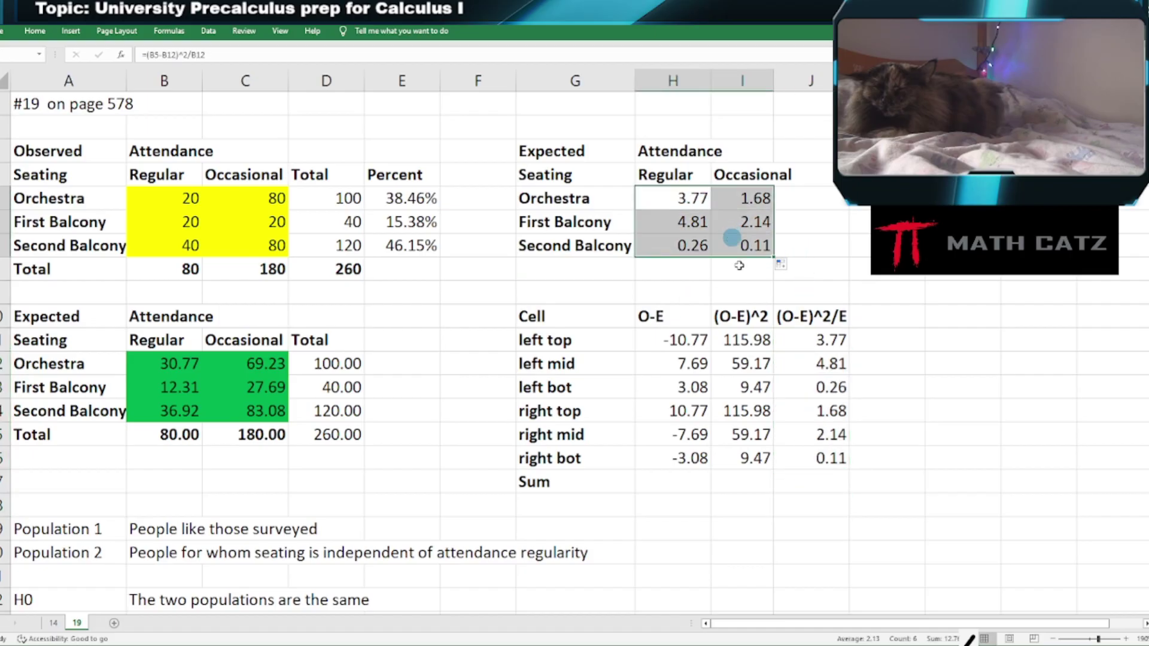
pyautogui.moveTo(817, 345); pyautogui.dragTo(814, 459)
pyautogui.click(806, 485)
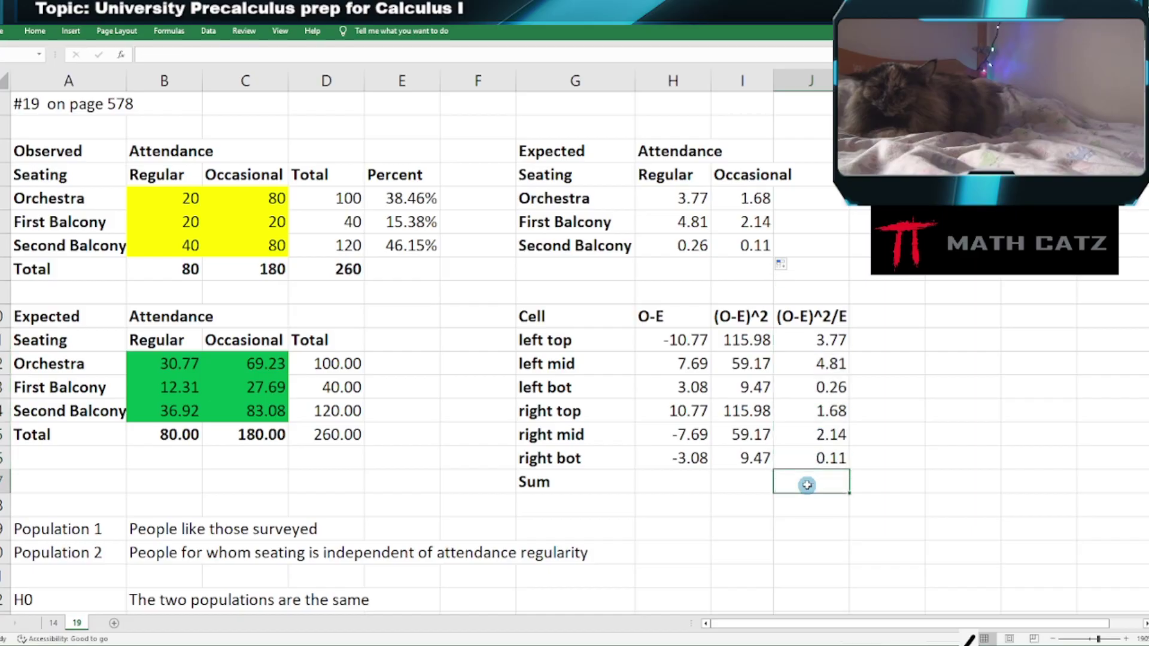
# Give the Sum row's (O-E)^2/E cell a green fill from the standard colors.
pyautogui.rightClick(807, 485)
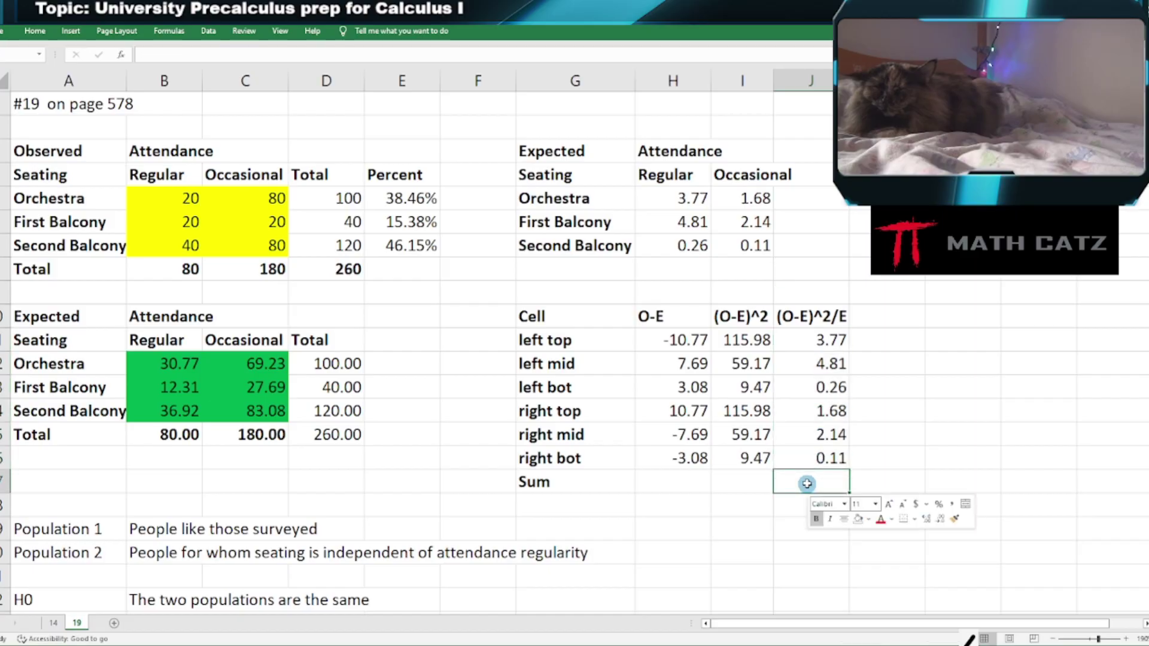
pyautogui.click(869, 519)
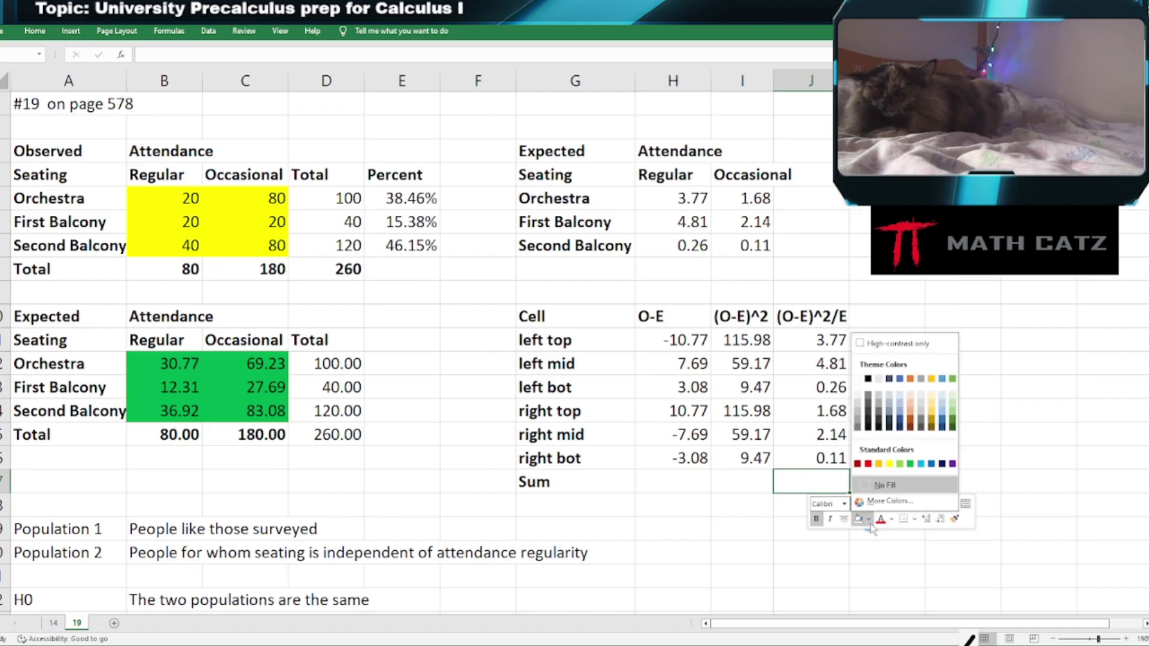
pyautogui.click(910, 464)
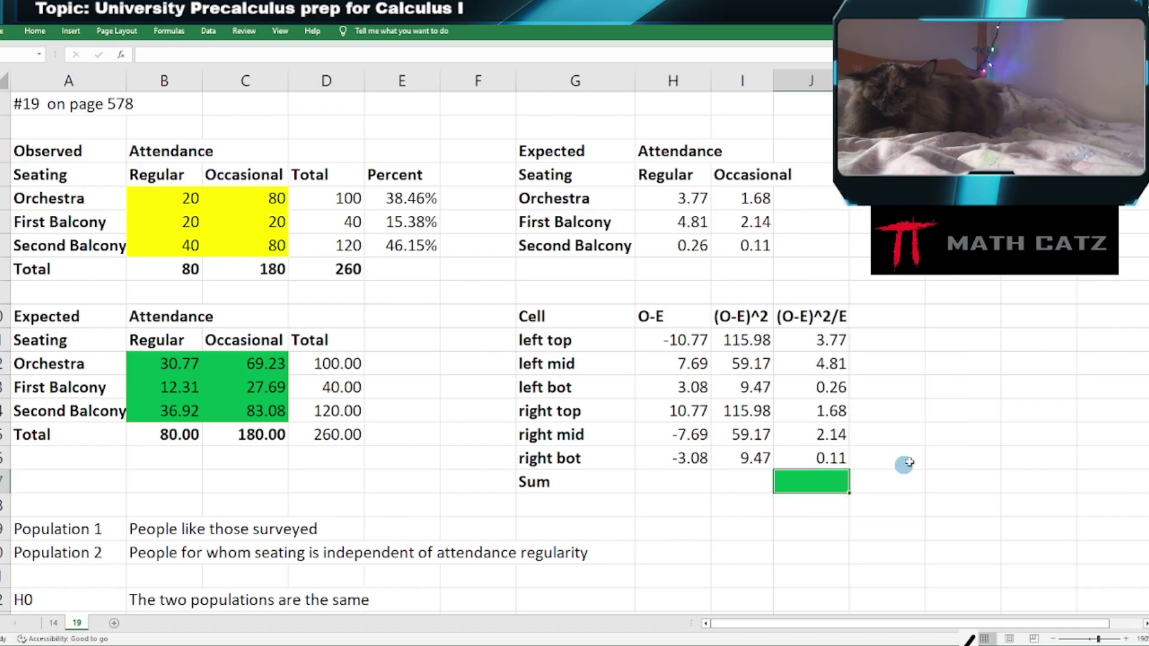
# Enter =SUM(J11:J16) in the Sum row to total the six (O-E)^2/E values.
pyautogui.write('=')
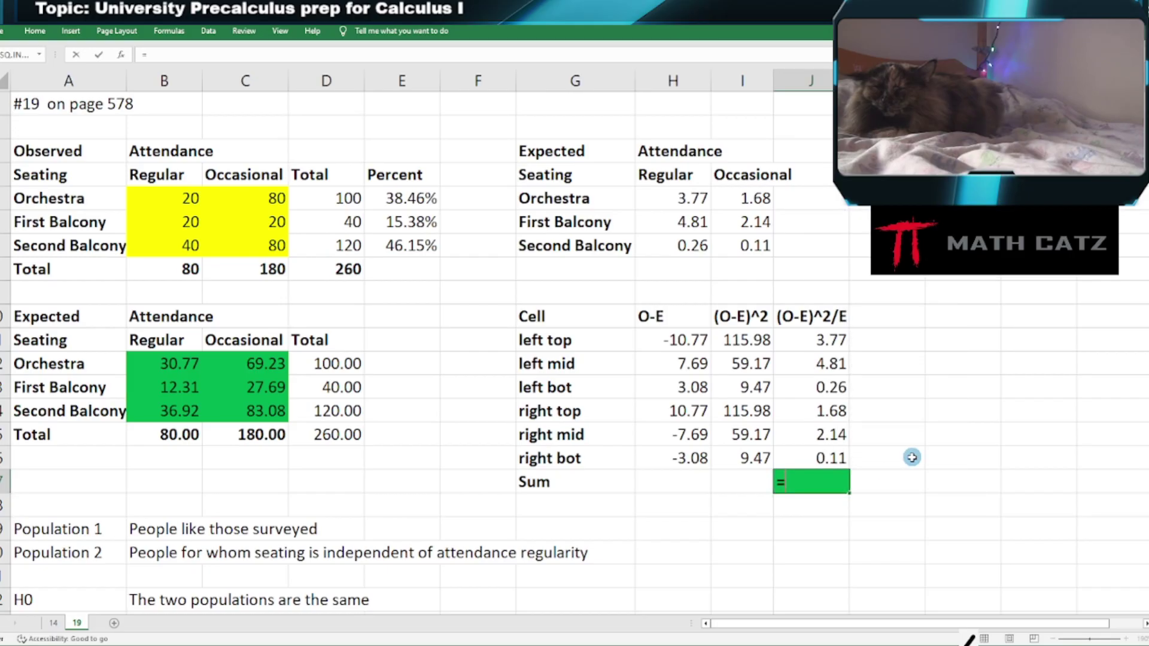
pyautogui.write('sum')
pyautogui.press('Tab')
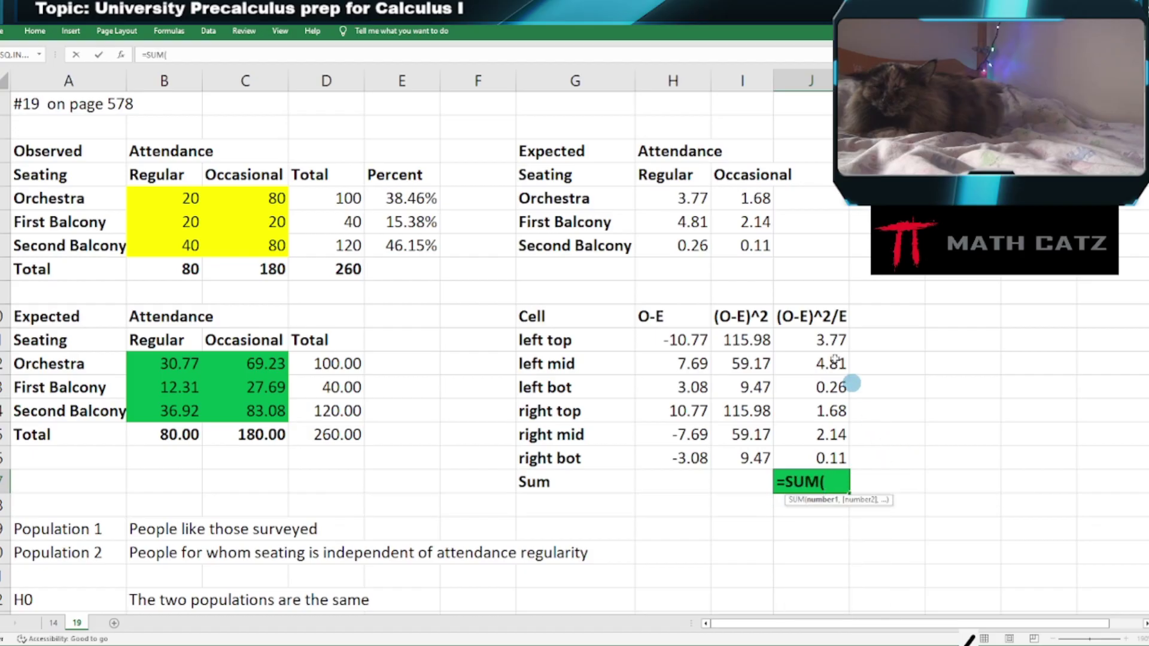
pyautogui.click(821, 340)
pyautogui.moveTo(821, 340); pyautogui.dragTo(828, 461)
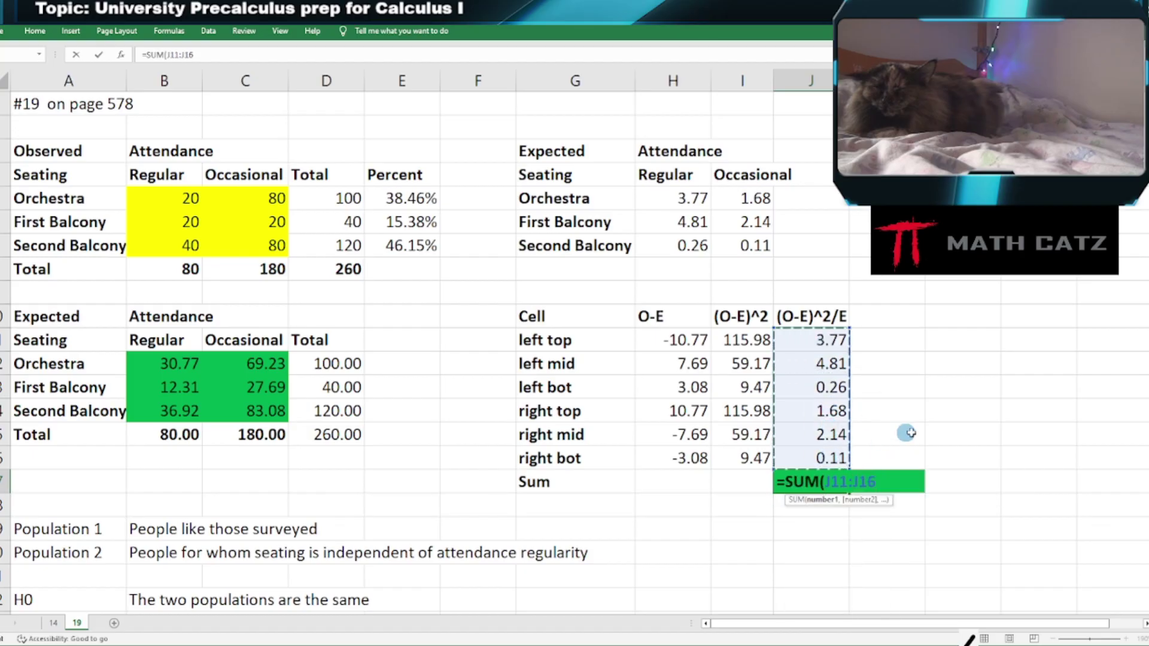
pyautogui.write(')')
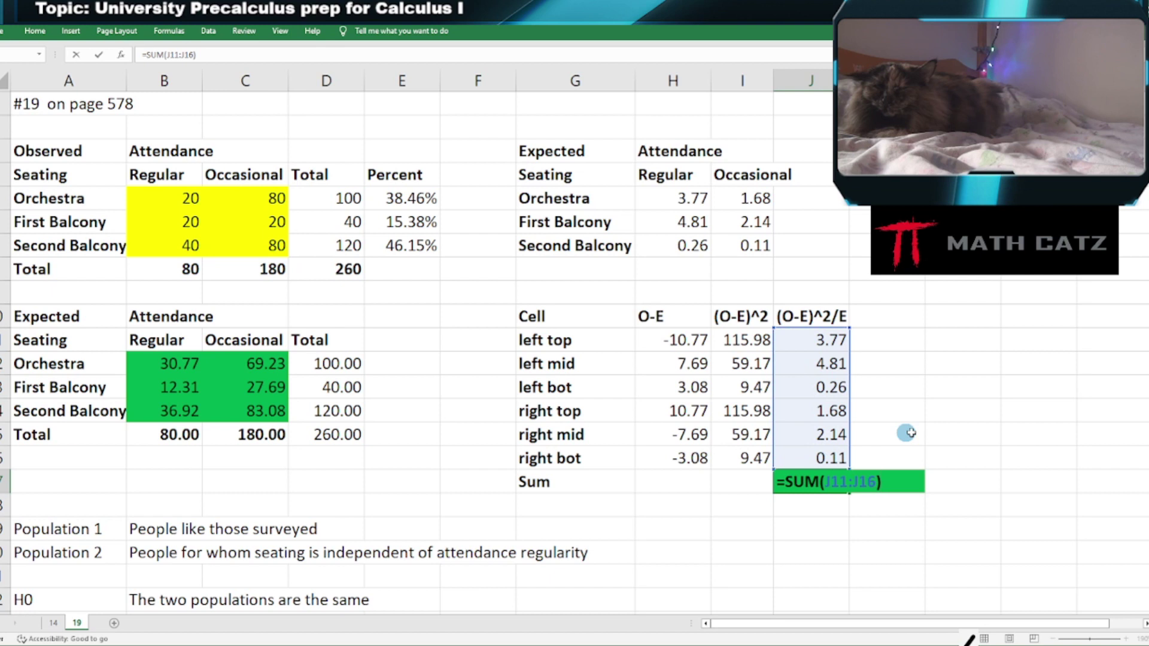
pyautogui.press('Return')
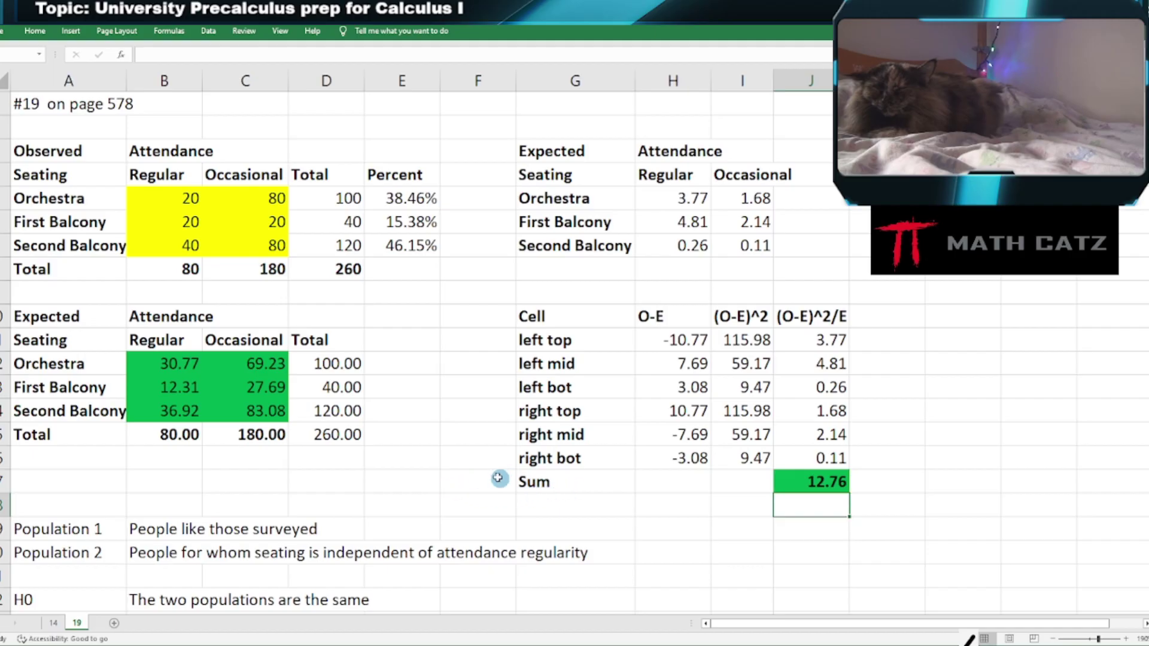
# Review the population definitions and the H0 and H1 statements against the Observed and Expected tables.
pyautogui.scroll(-4, 467, 460)
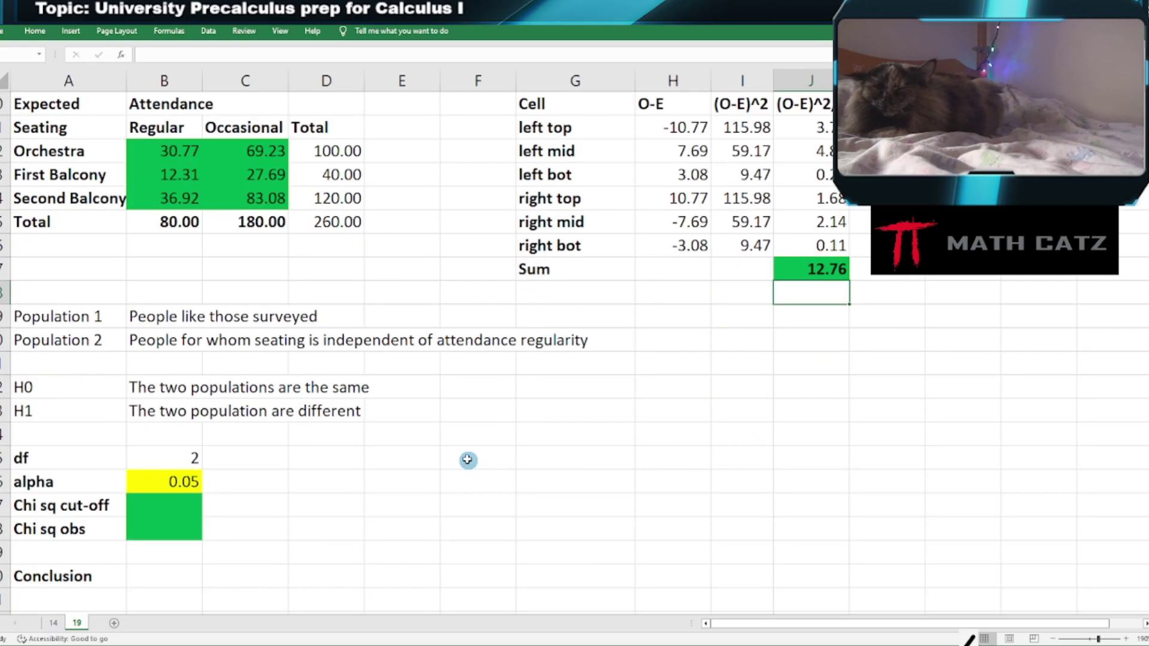
pyautogui.scroll(1, 467, 459)
pyautogui.scroll(1, 205, 311)
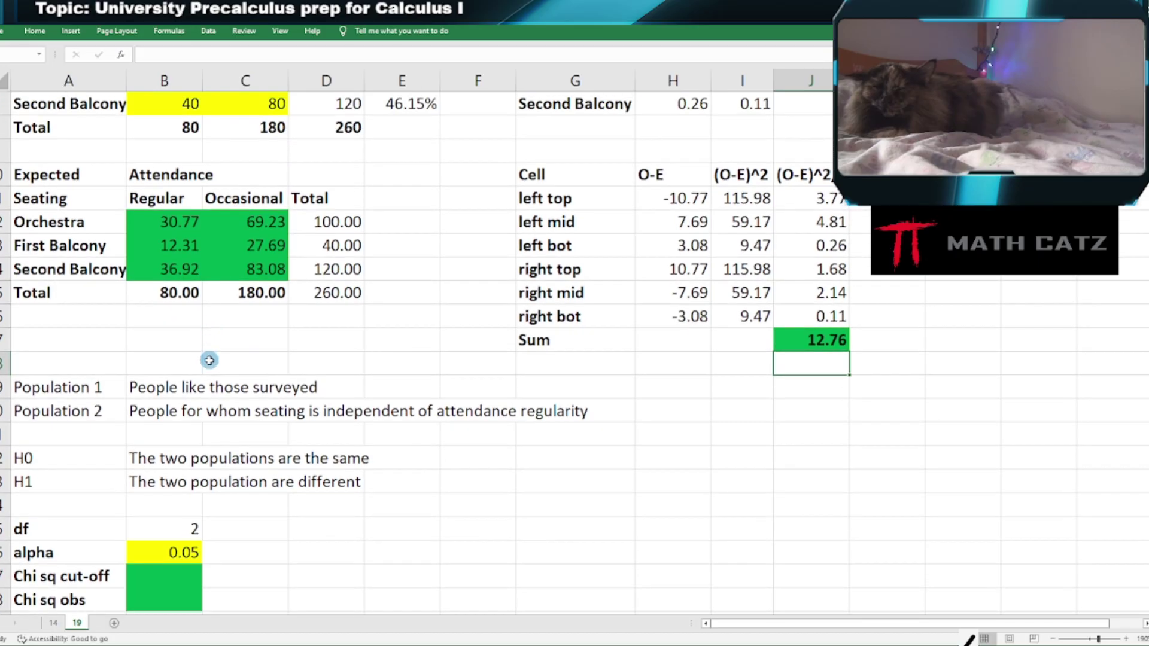
pyautogui.scroll(1, 209, 360)
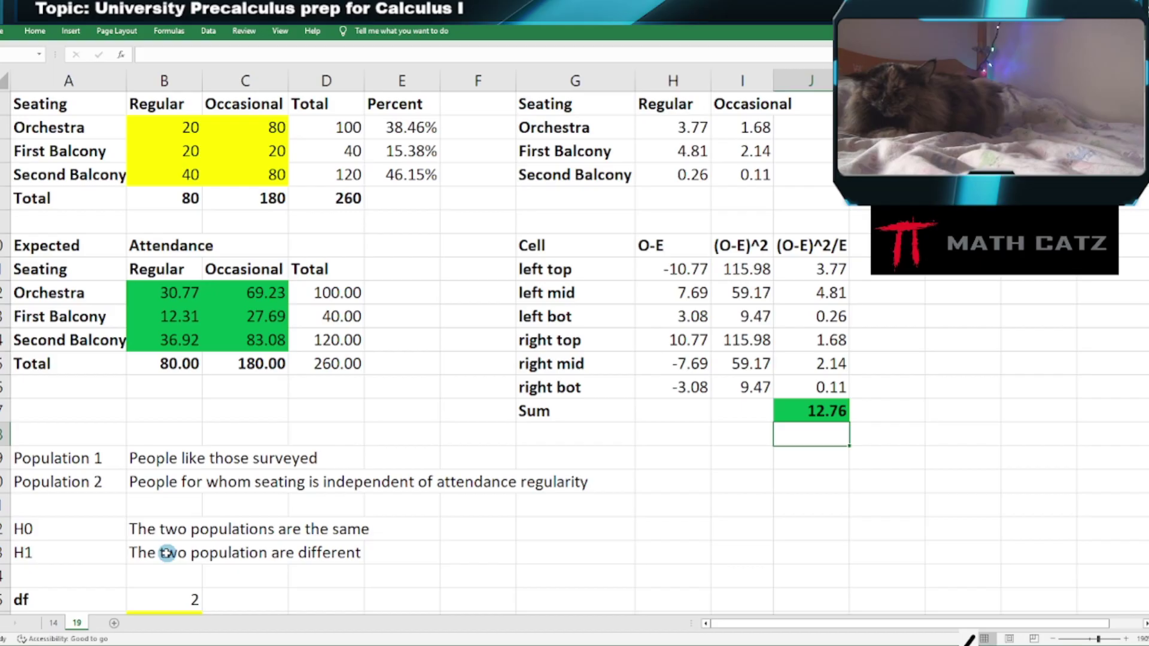
pyautogui.scroll(1, 166, 494)
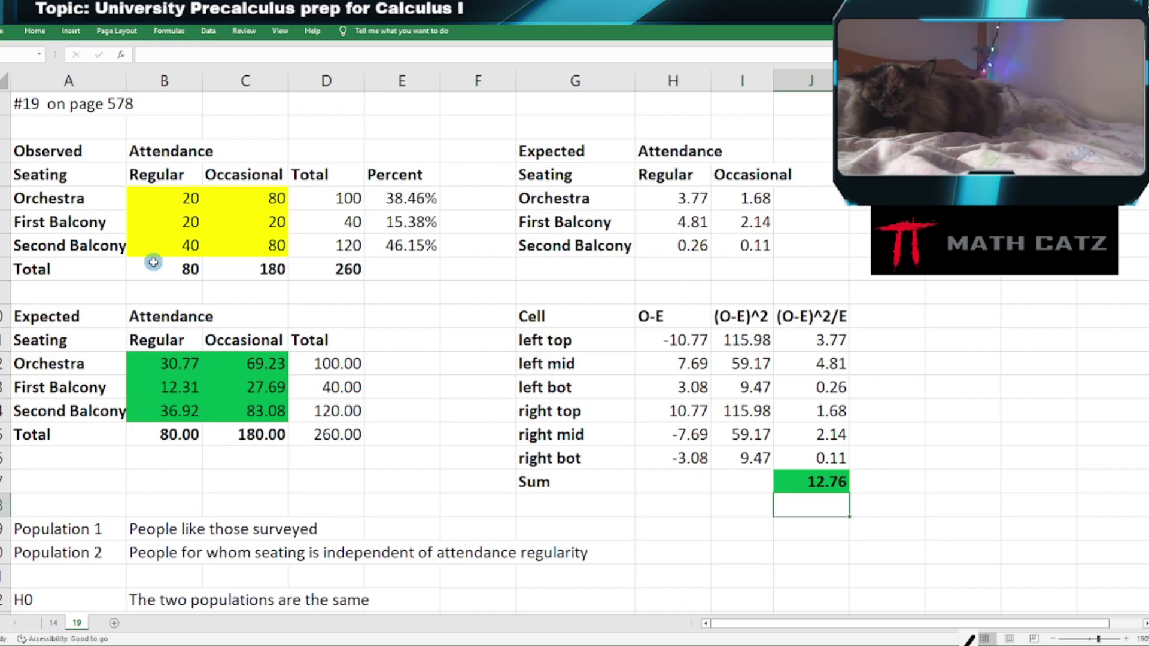
pyautogui.scroll(-1, 183, 308)
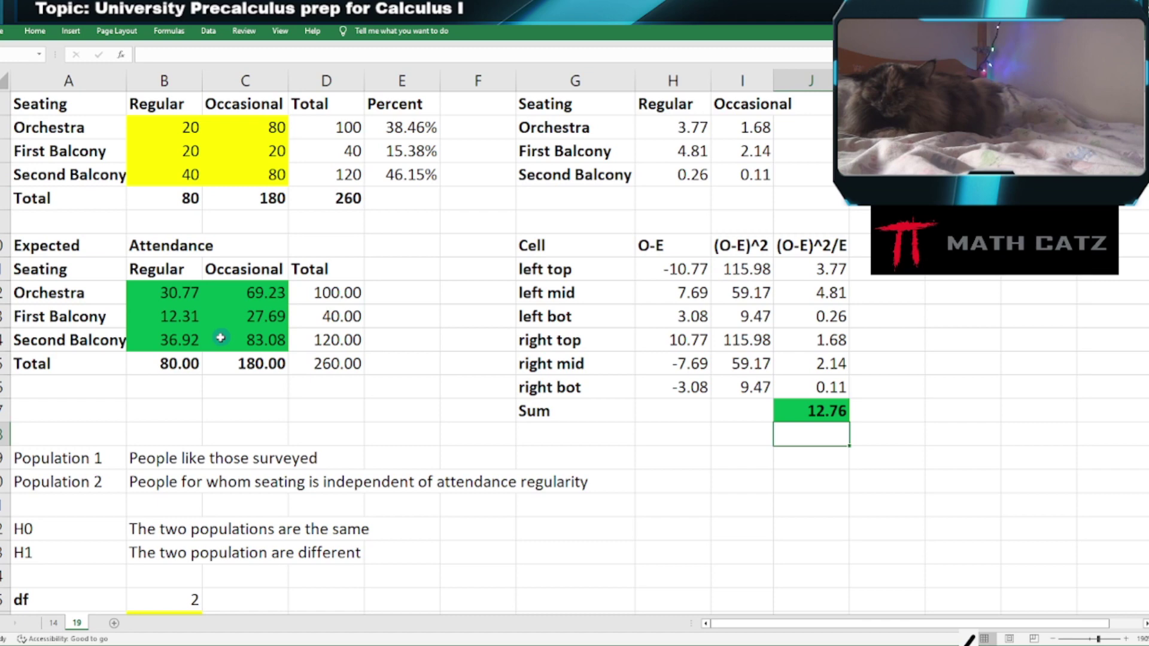
pyautogui.scroll(-3, 220, 338)
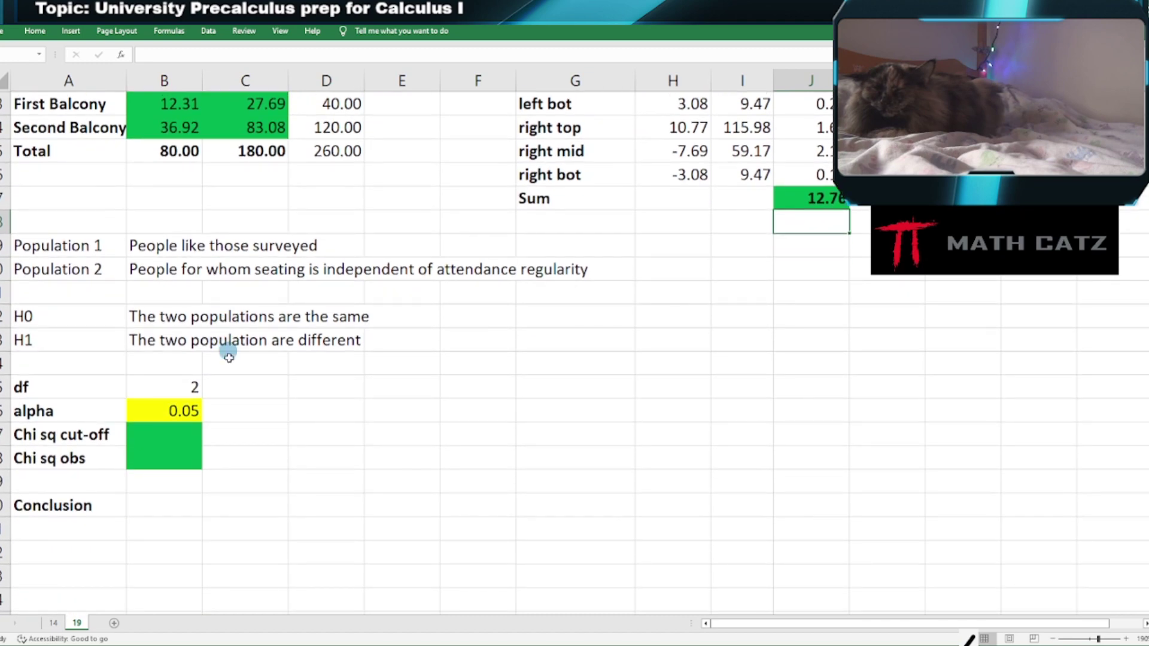
# Inspect the formula behind the df value and the alpha entry.
pyautogui.click(177, 381)
pyautogui.doubleClick(177, 381)
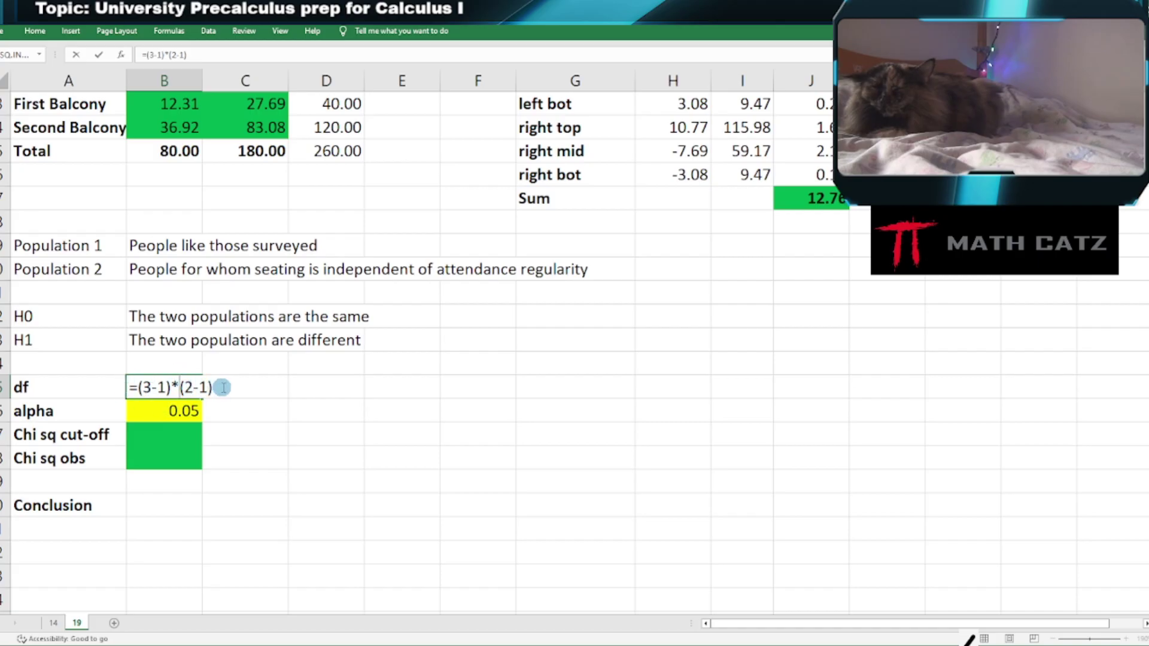
pyautogui.press('Return')
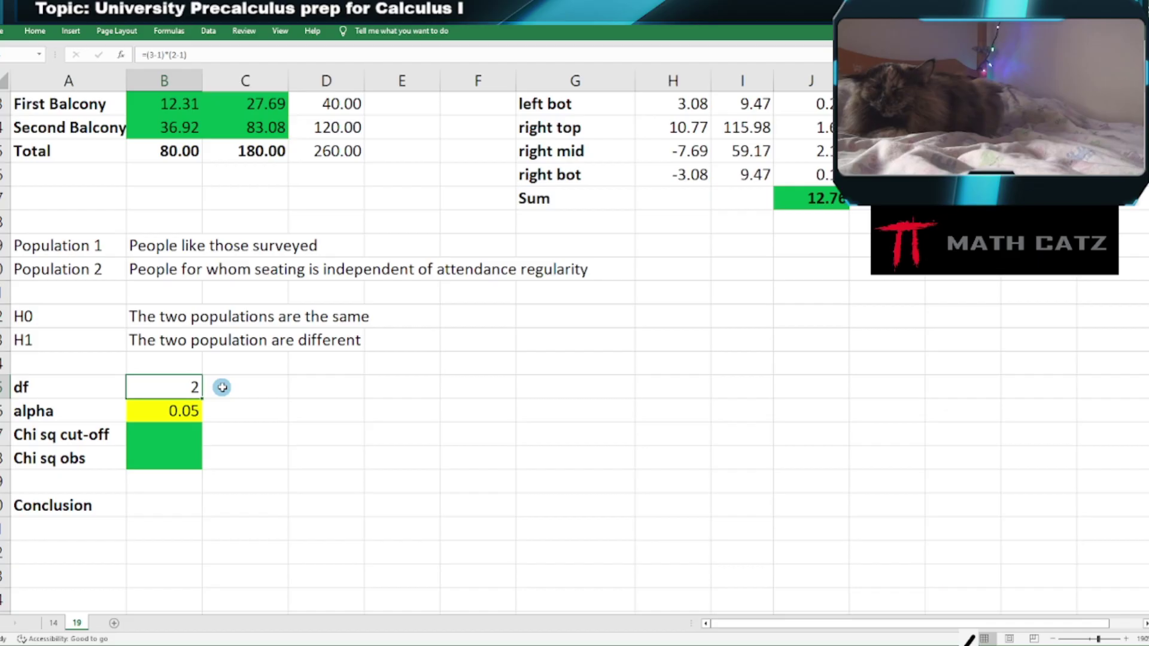
pyautogui.click(157, 406)
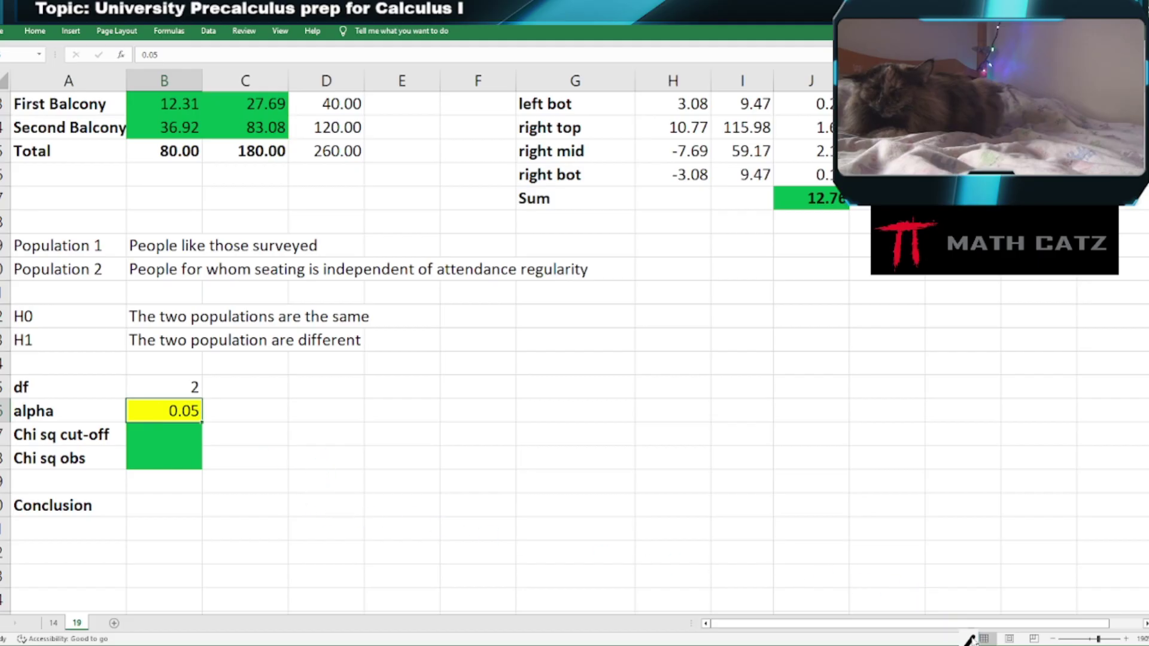
# Switch to the screen annotation tool and draw blue axes beside the df block, about 390 px vertical and 814 px horizontal.
pyautogui.click(969, 639)
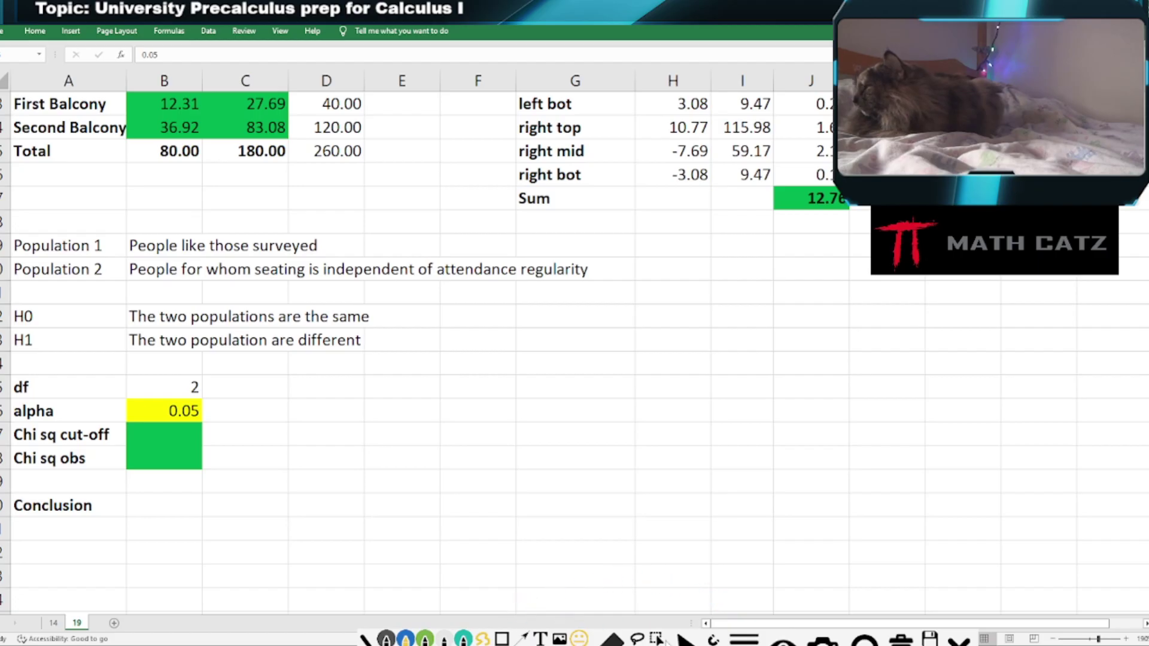
pyautogui.moveTo(673, 637)
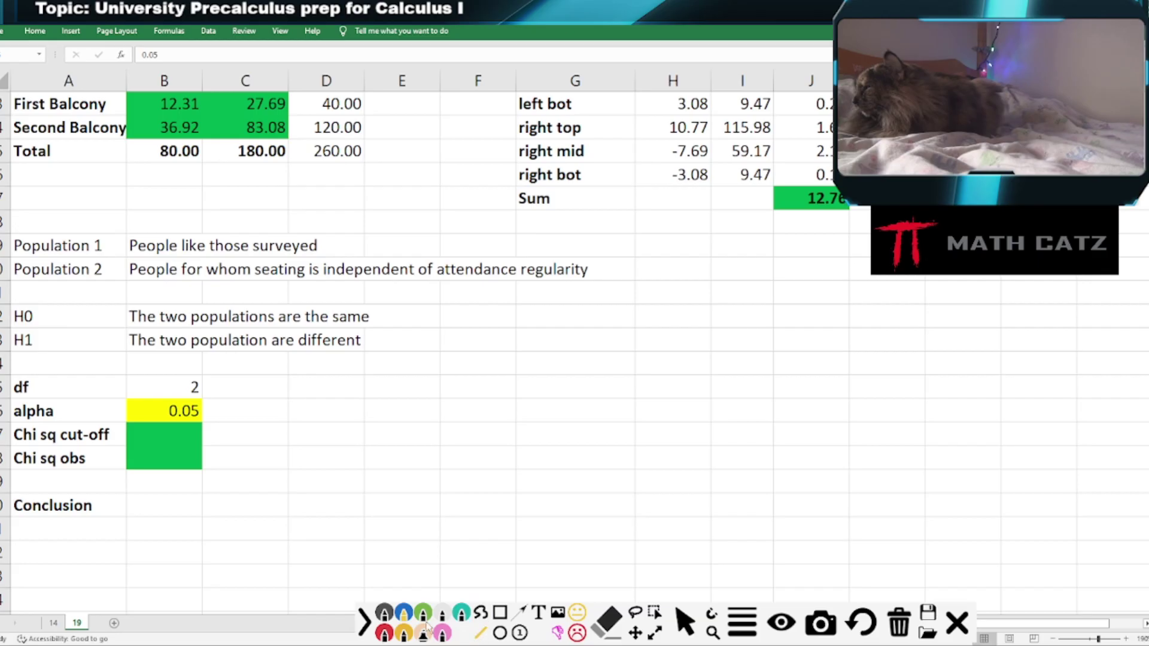
pyautogui.moveTo(419, 335); pyautogui.dragTo(417, 577)
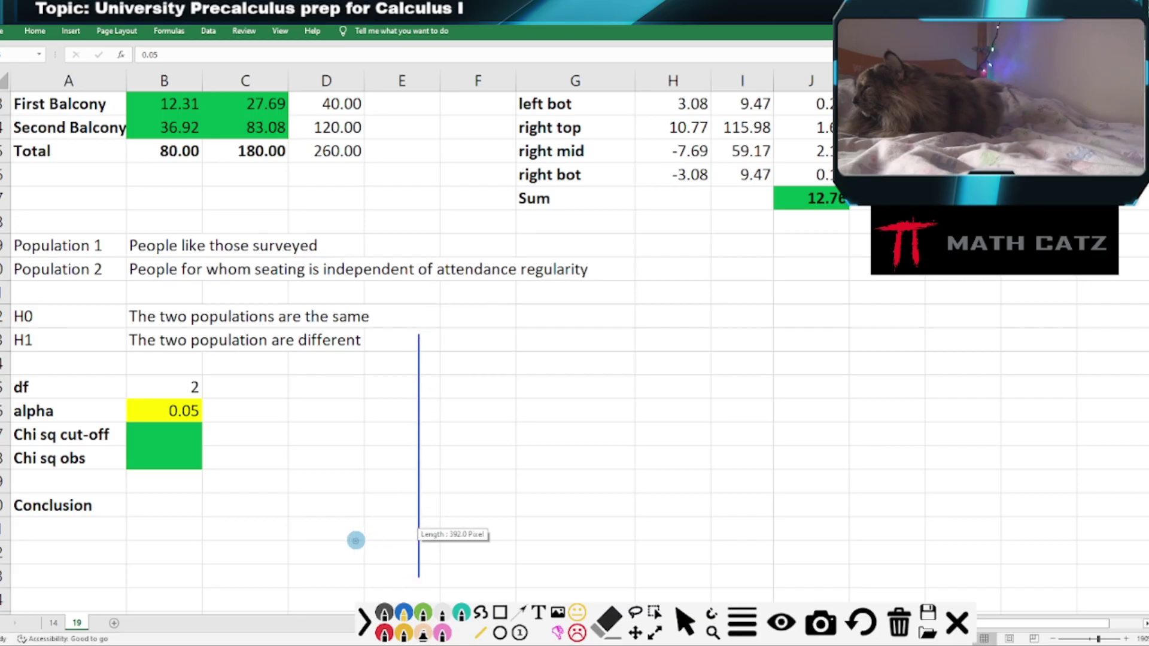
pyautogui.moveTo(799, 551); pyautogui.dragTo(865, 542)
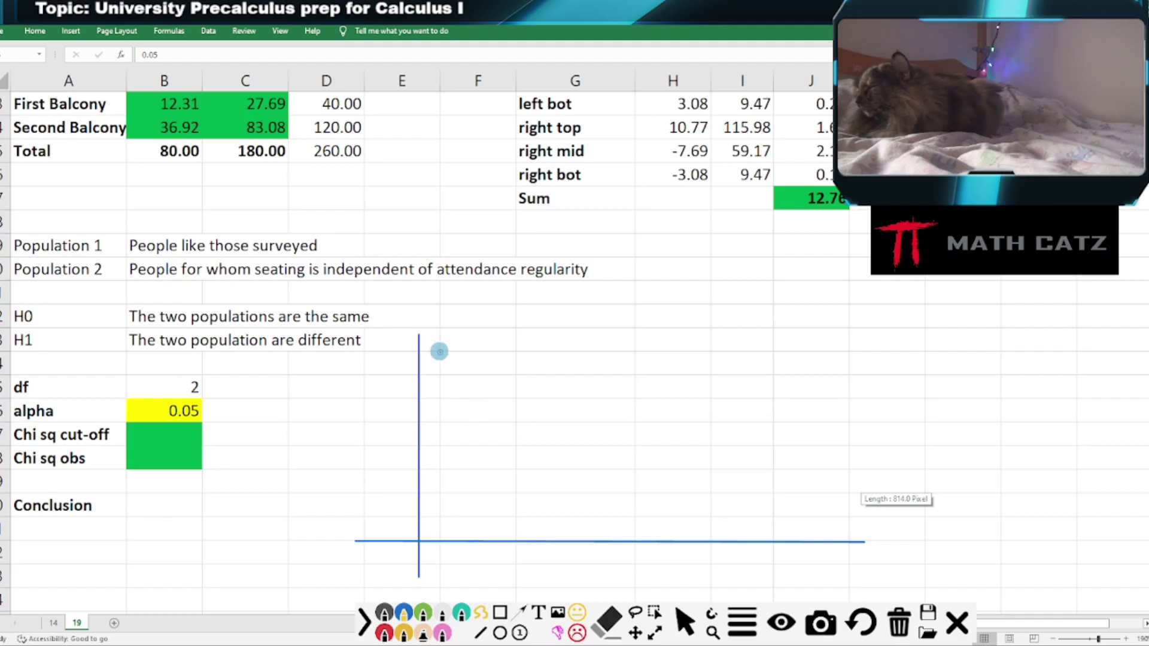
# Draw a decreasing blue chi-square curve above the horizontal axis, with a vertical cut-off line about 57 px long below its tail.
pyautogui.moveTo(438, 349)
pyautogui.mouseDown()
pyautogui.moveTo(441, 392)
pyautogui.moveTo(737, 532)
pyautogui.mouseUp()
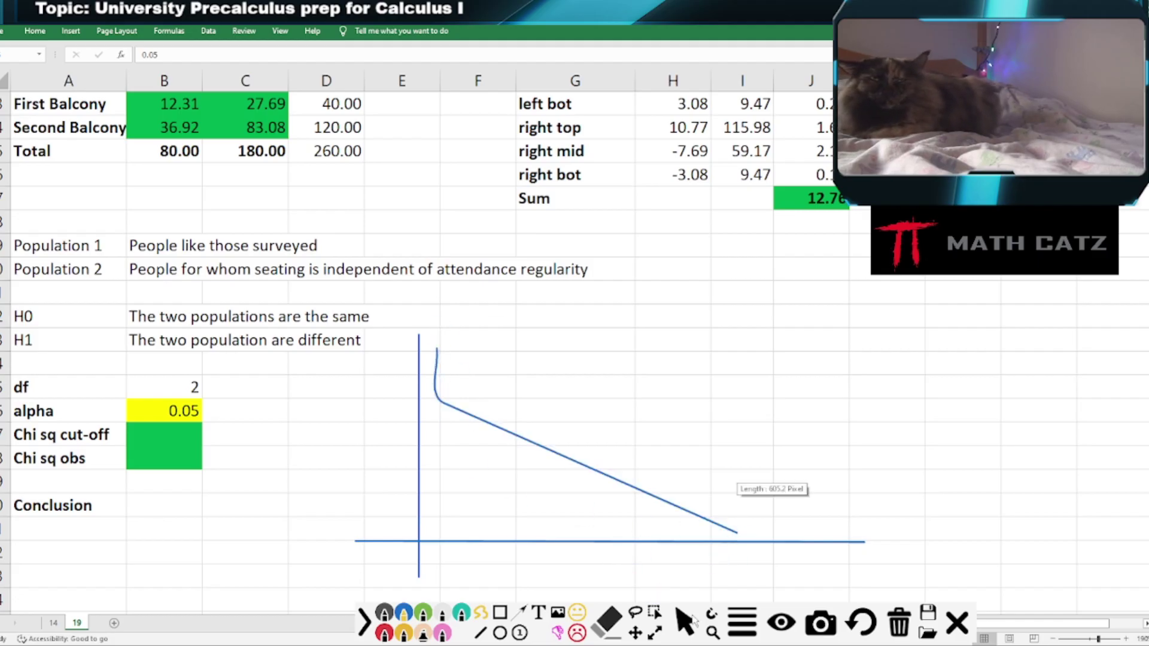
pyautogui.click(866, 626)
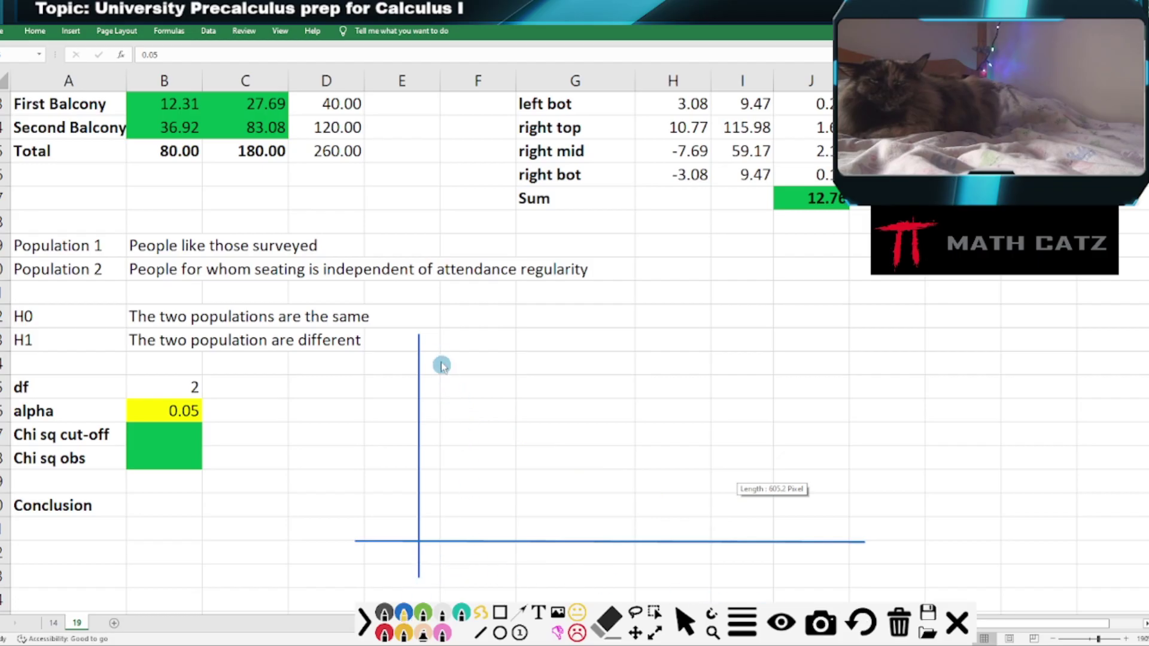
pyautogui.moveTo(440, 352)
pyautogui.mouseDown()
pyautogui.moveTo(467, 415)
pyautogui.moveTo(569, 477)
pyautogui.moveTo(670, 506)
pyautogui.moveTo(831, 519)
pyautogui.mouseUp()
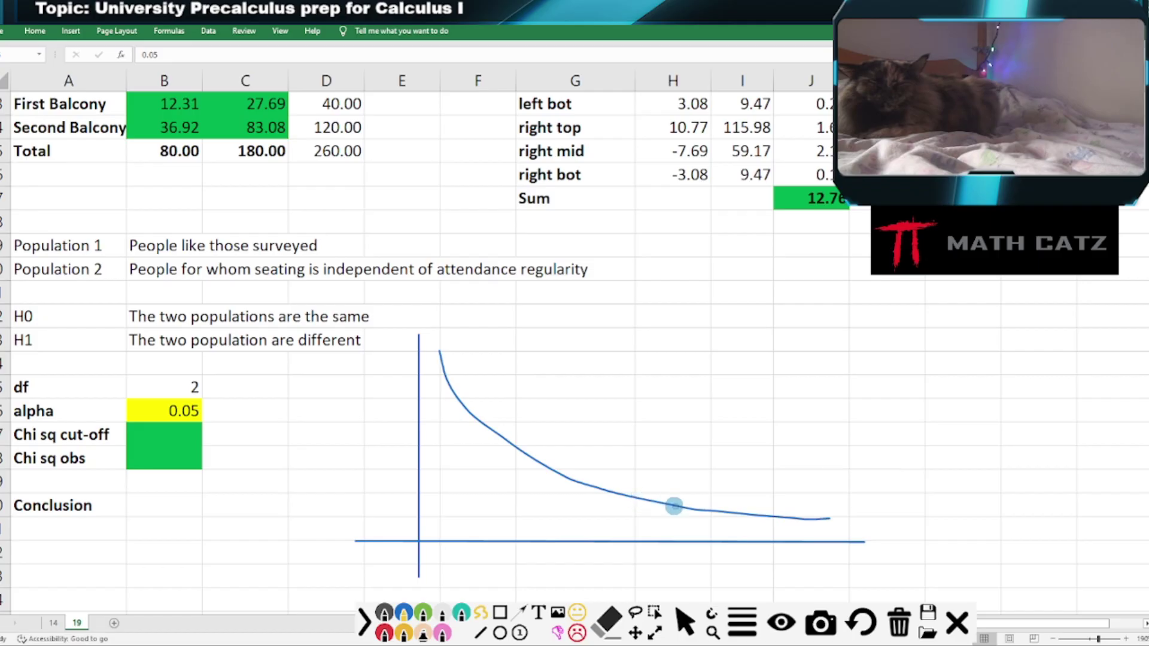
pyautogui.moveTo(674, 506); pyautogui.dragTo(670, 545)
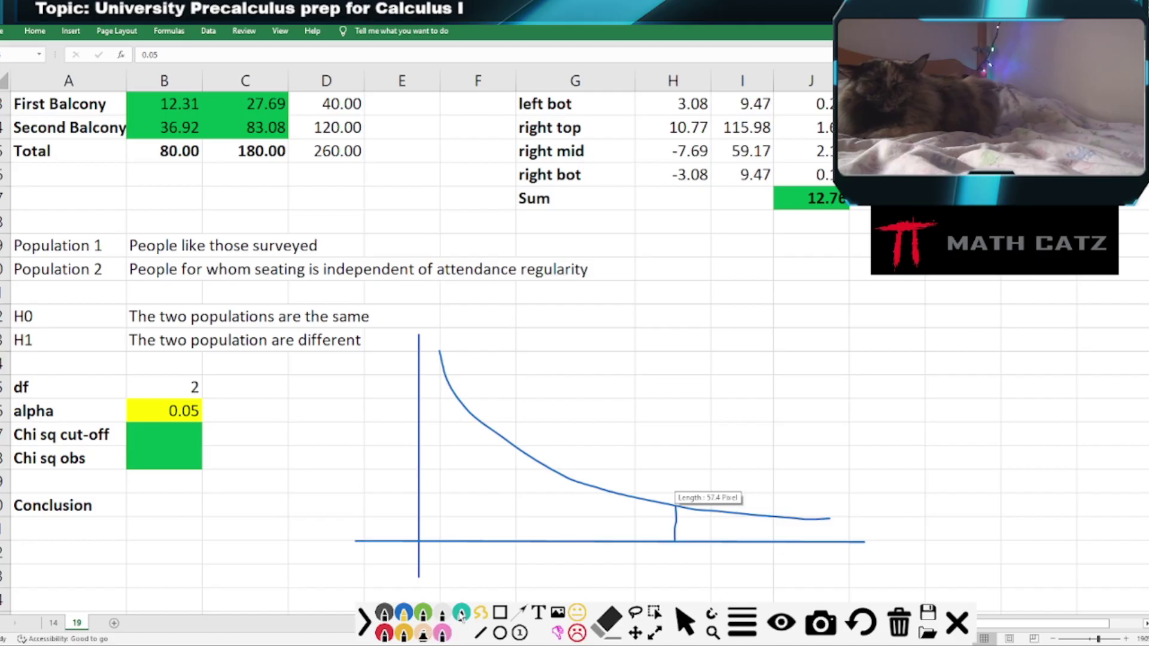
# Shade the tail area beyond the cut-off line with thick green strokes.
pyautogui.click(748, 625)
pyautogui.click(796, 580)
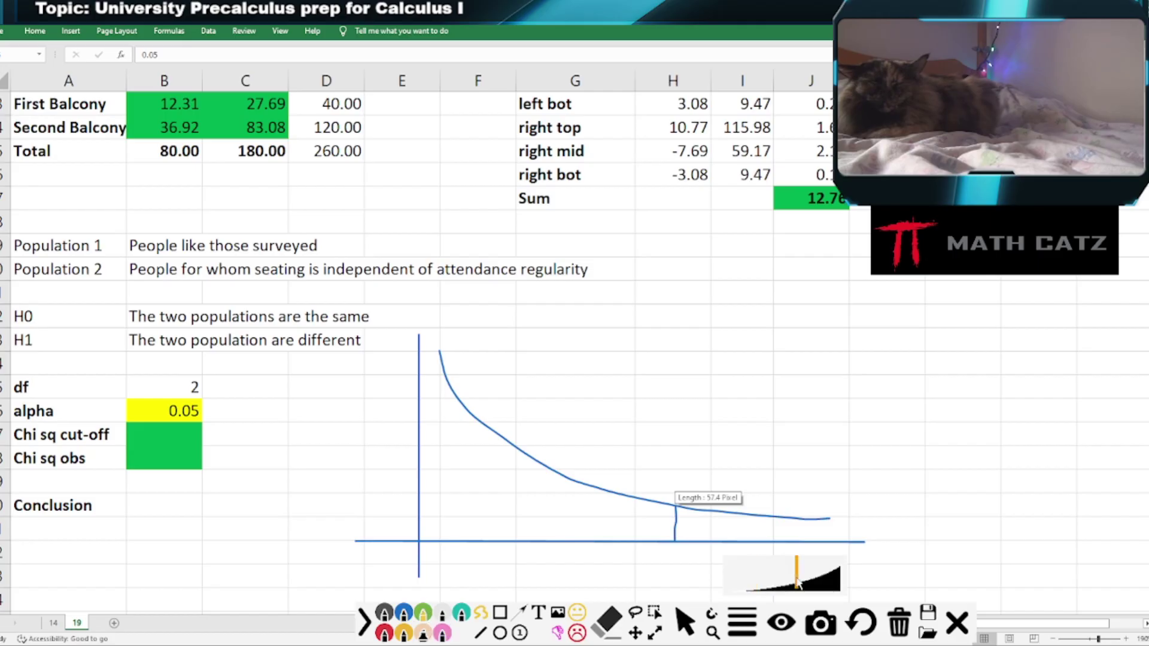
pyautogui.click(691, 521)
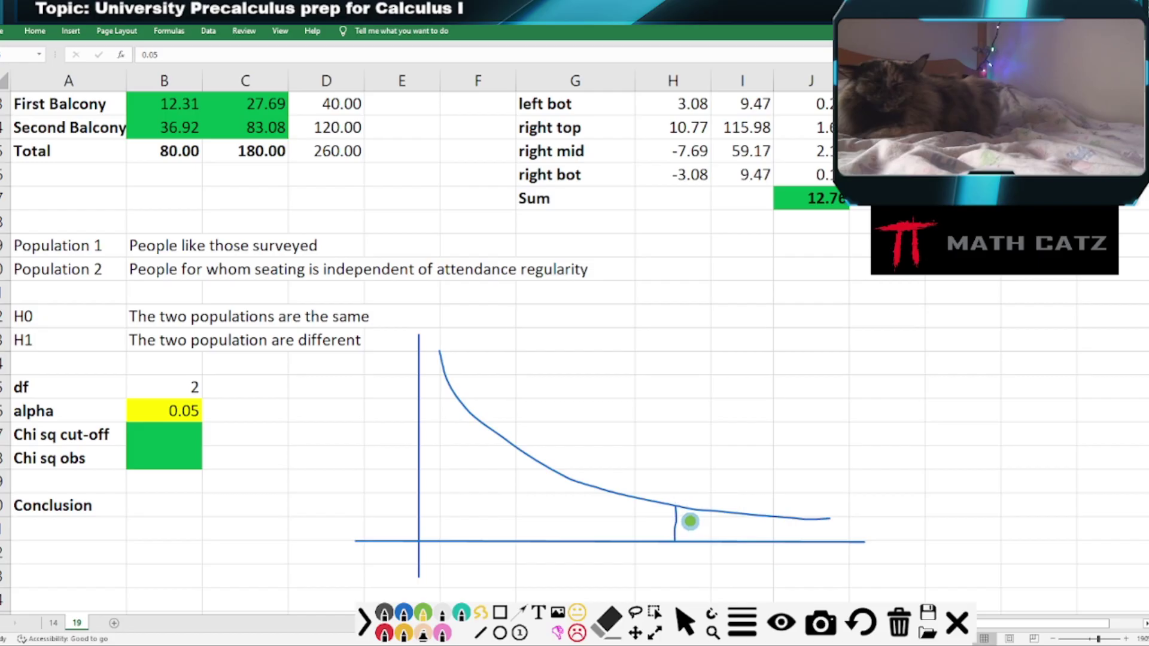
pyautogui.moveTo(757, 529); pyautogui.dragTo(801, 528)
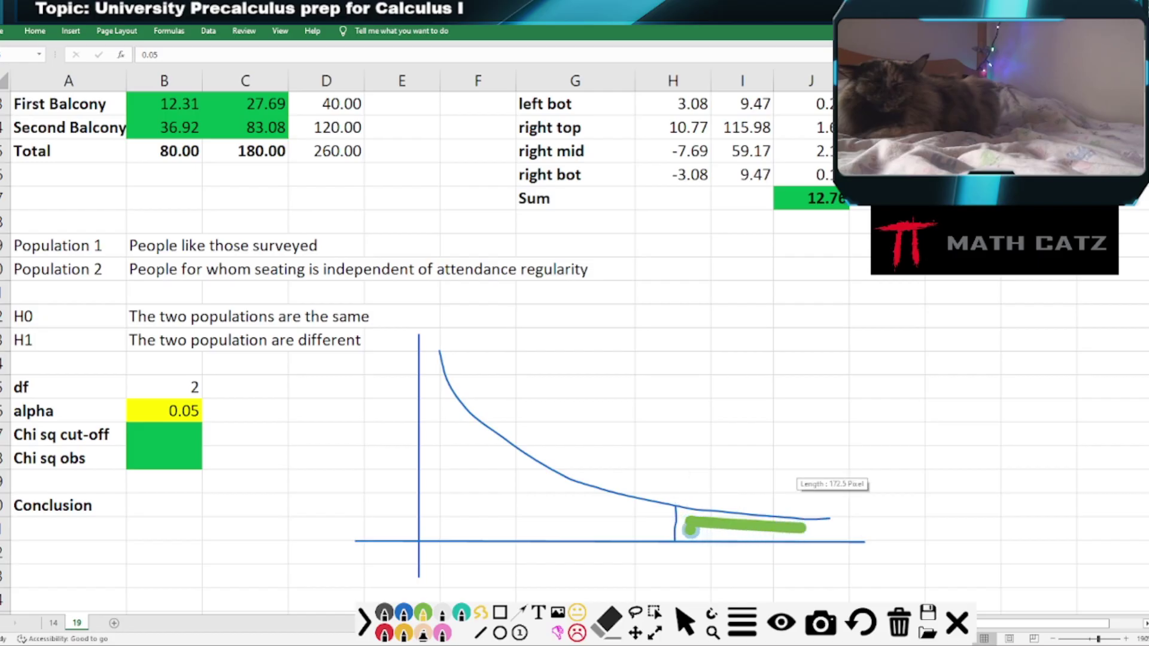
pyautogui.moveTo(690, 530); pyautogui.dragTo(824, 529)
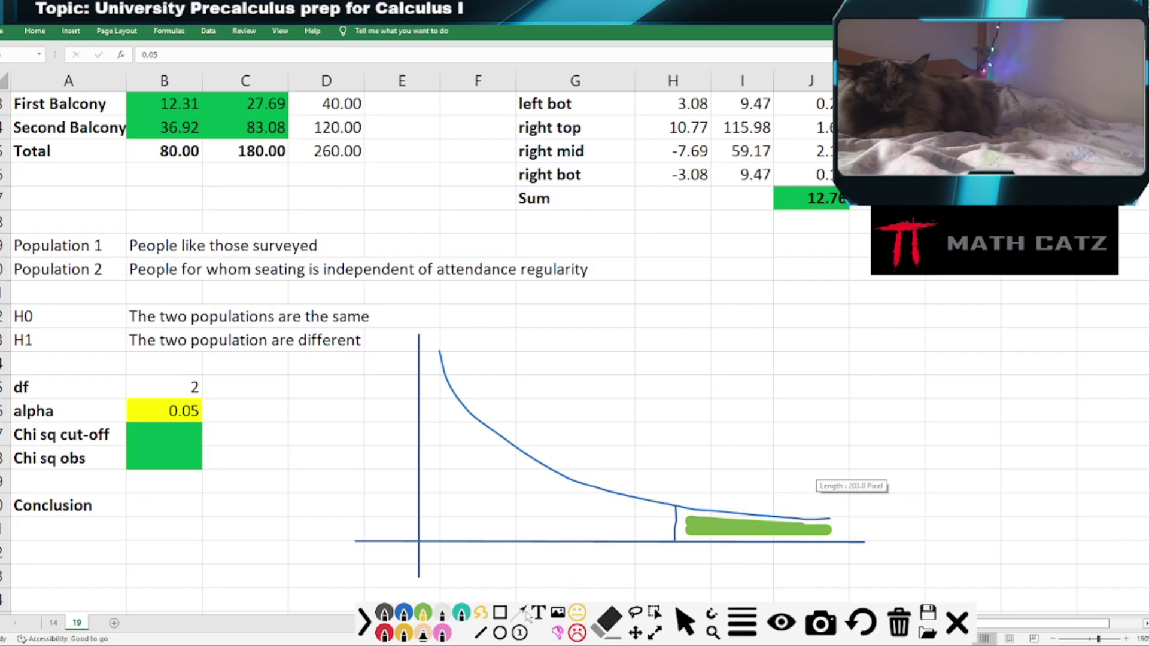
# Draw a thinner green arrow about 122 px long pointing up and outward from the shaded tail.
pyautogui.click(745, 622)
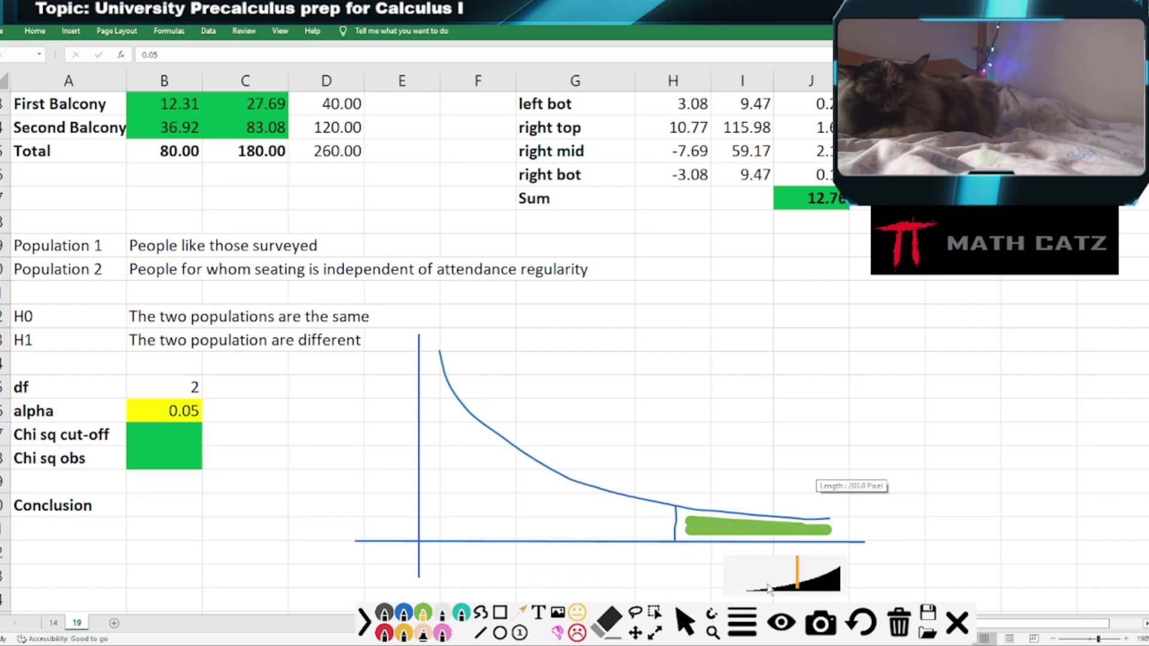
pyautogui.click(765, 591)
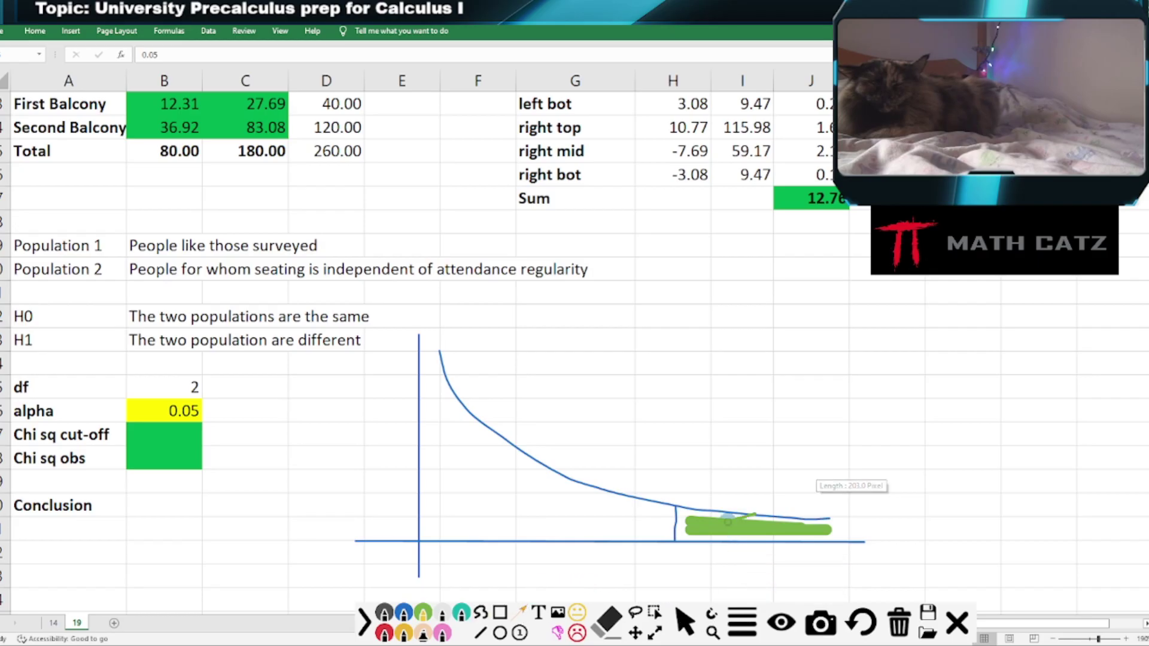
pyautogui.moveTo(730, 516); pyautogui.dragTo(765, 457)
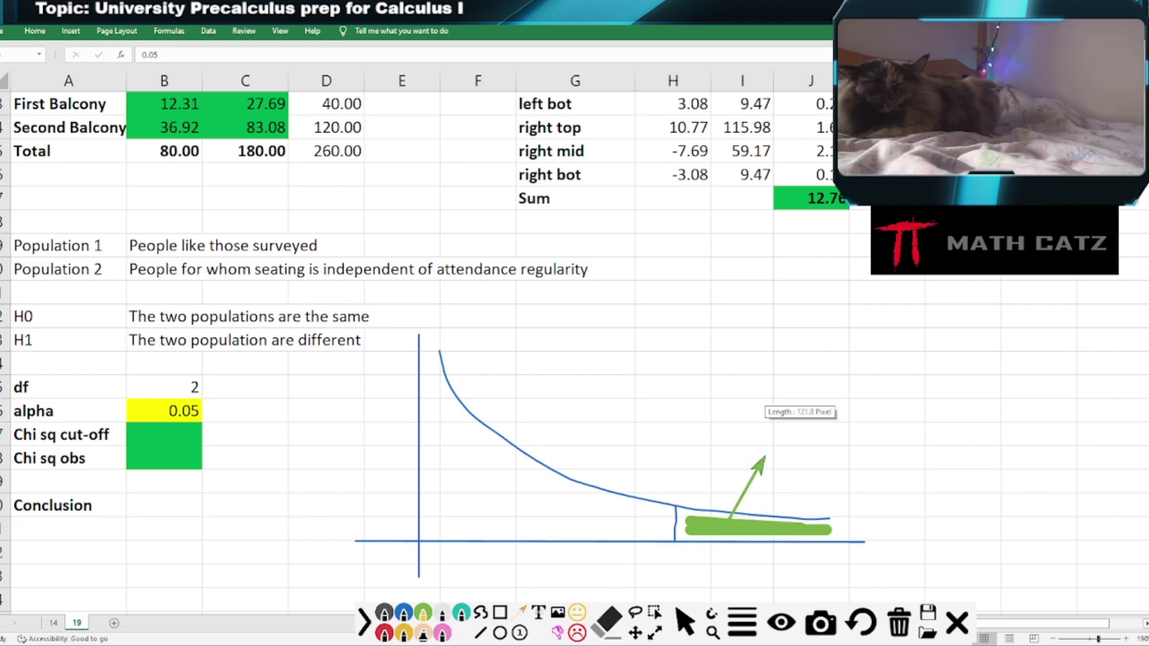
# Add a framed green "5%" text label beside the tip of the arrow and return to the spreadsheet.
pyautogui.click(539, 614)
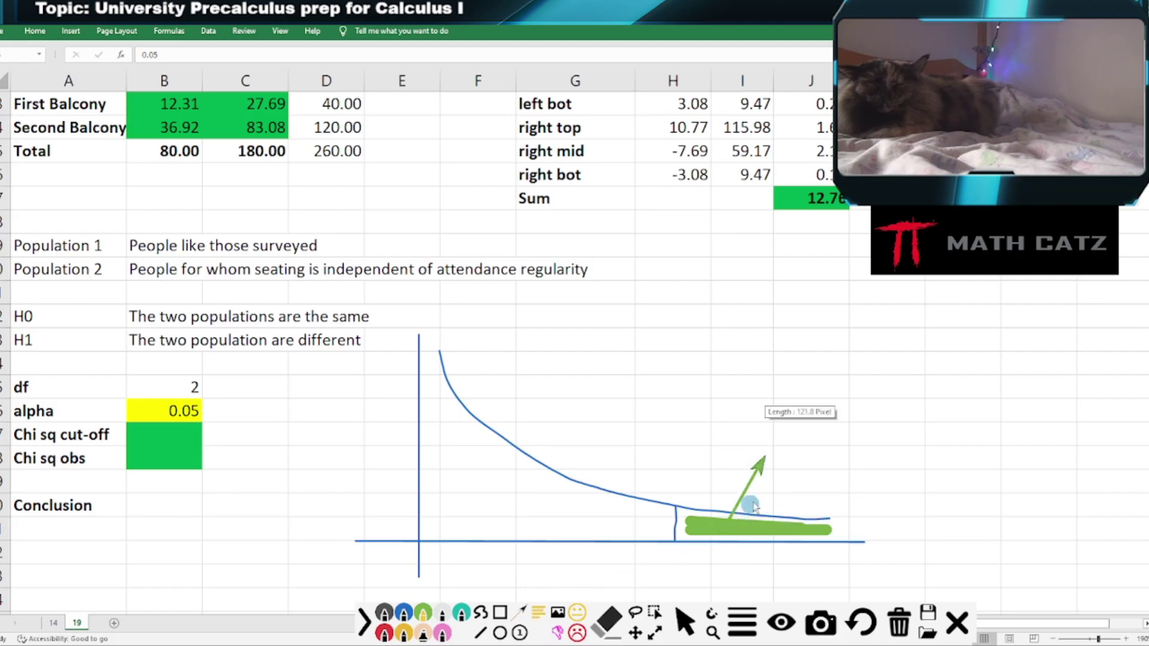
pyautogui.click(784, 445)
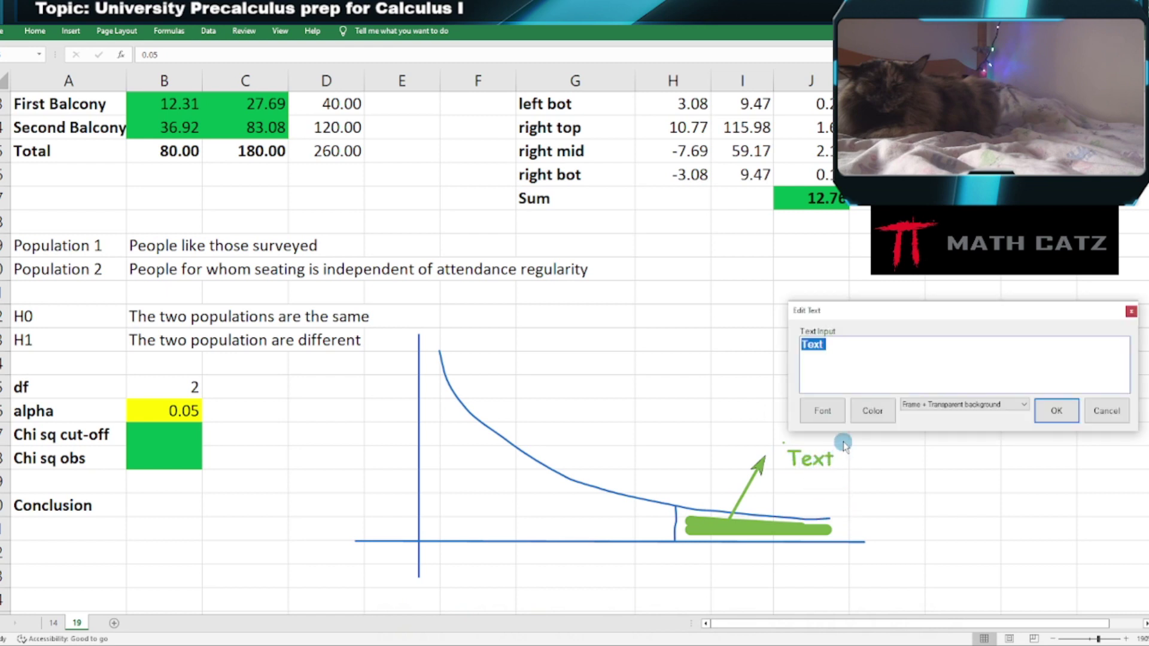
pyautogui.press('BackSpace')
pyautogui.write('5%')
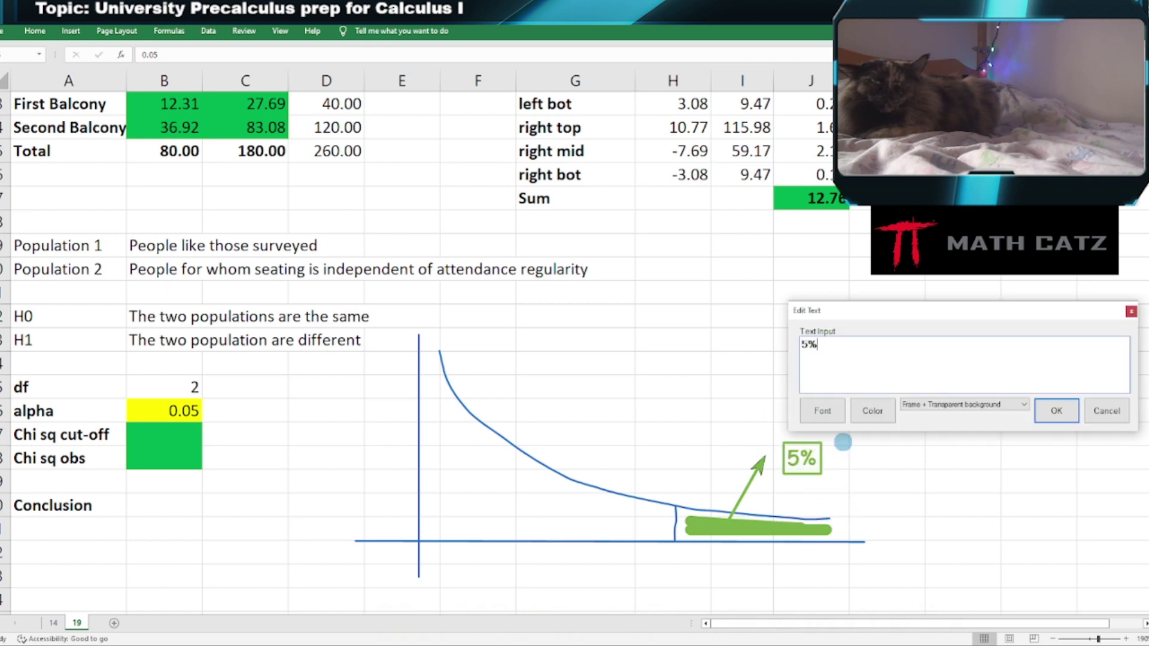
pyautogui.click(1056, 410)
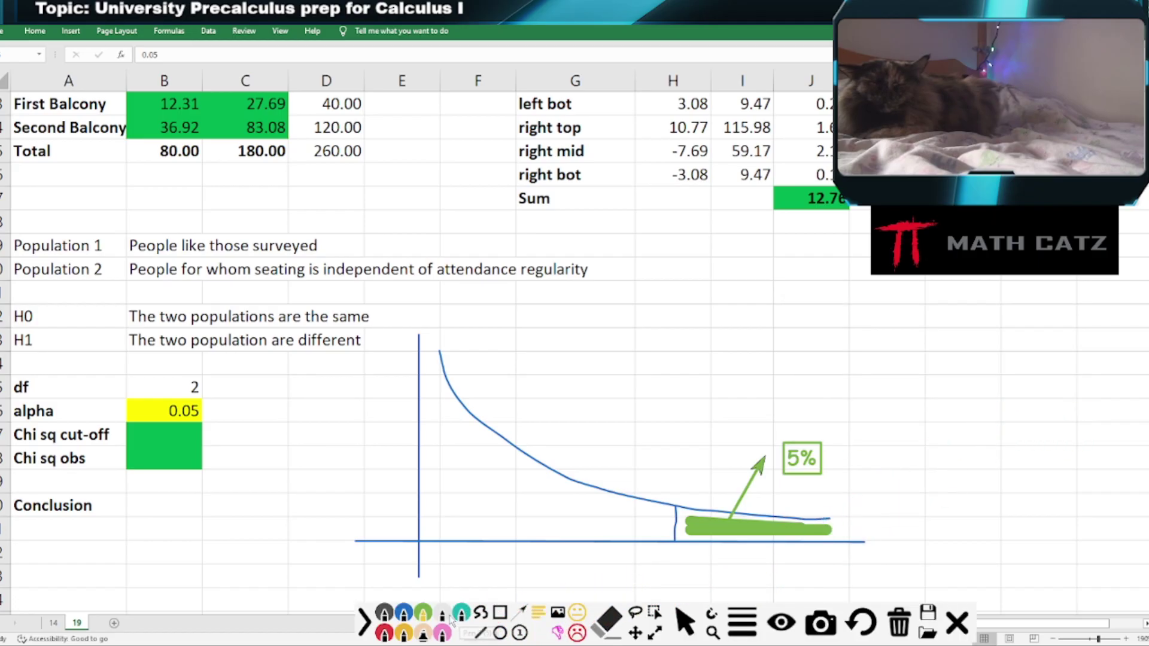
pyautogui.click(685, 622)
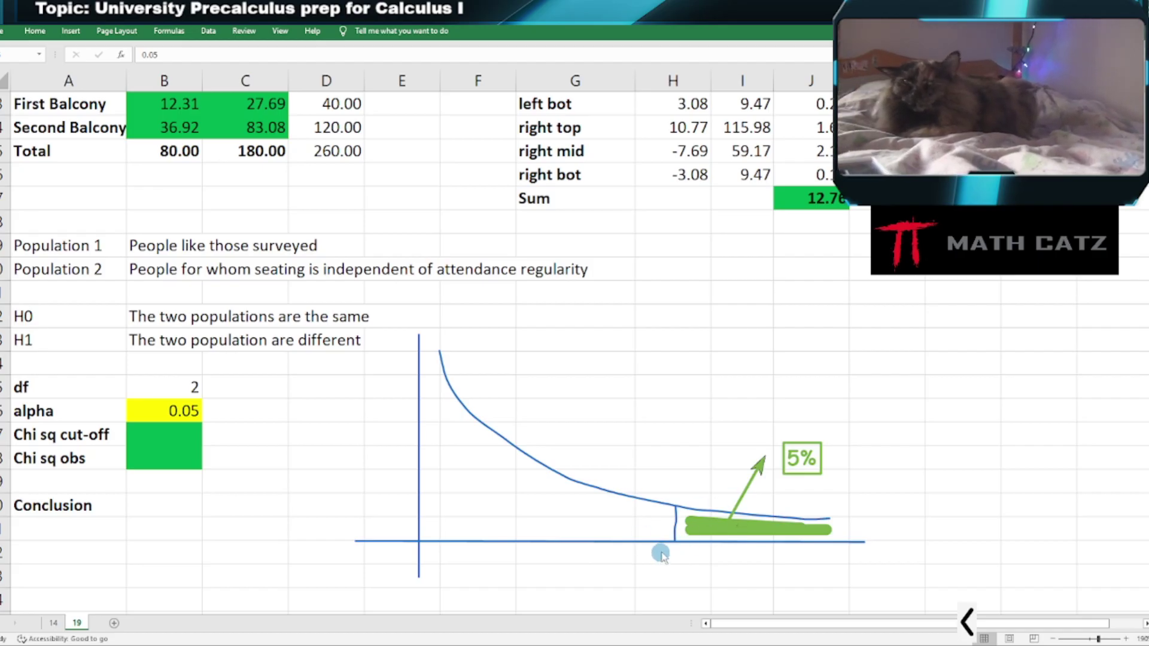
pyautogui.press('Escape')
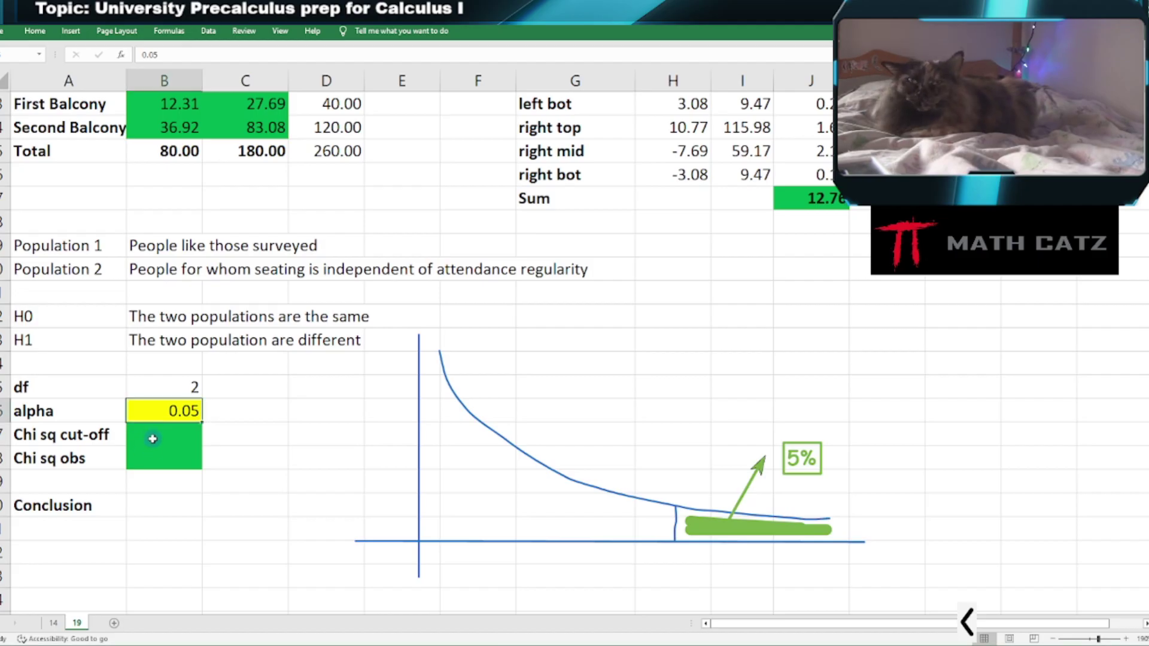
# Calculate the Chi sq cut-off with CHISQ.INV.RT, using alpha in B26 as the probability and df in B25 as the degrees of freedom.
pyautogui.click(160, 437)
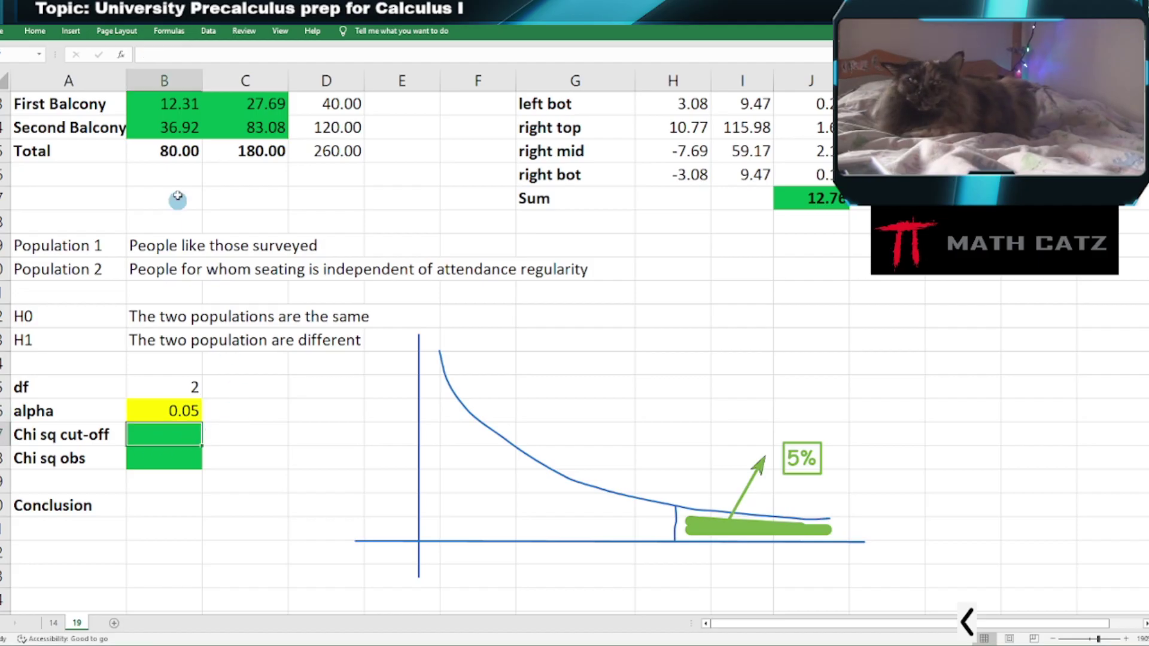
pyautogui.click(121, 56)
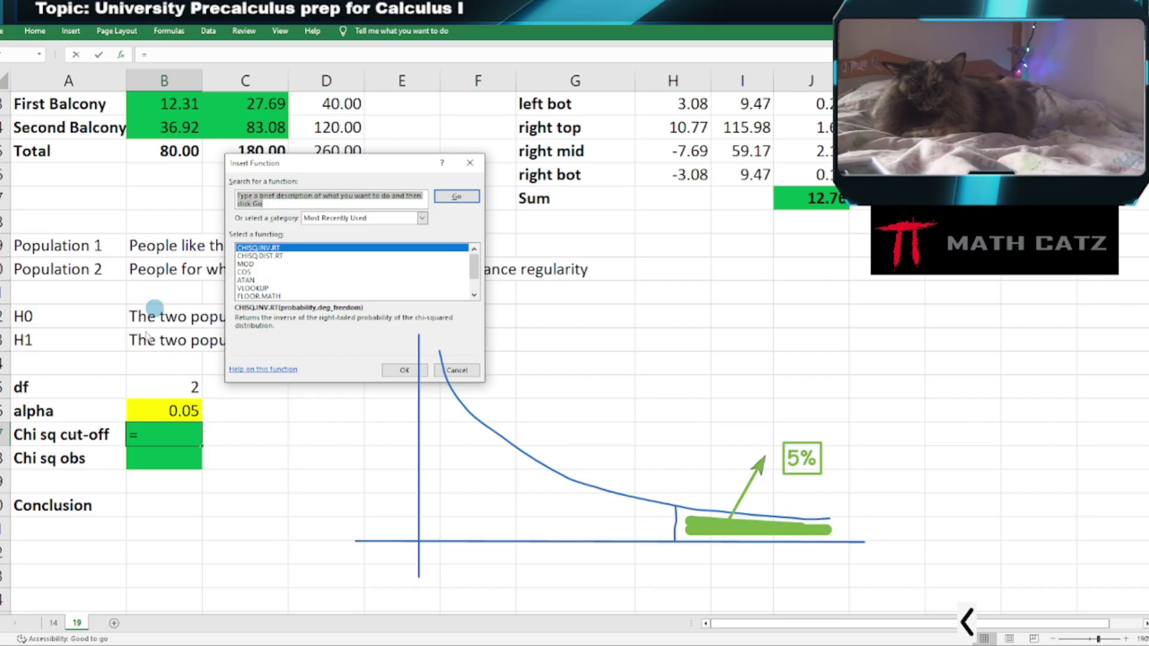
pyautogui.click(389, 371)
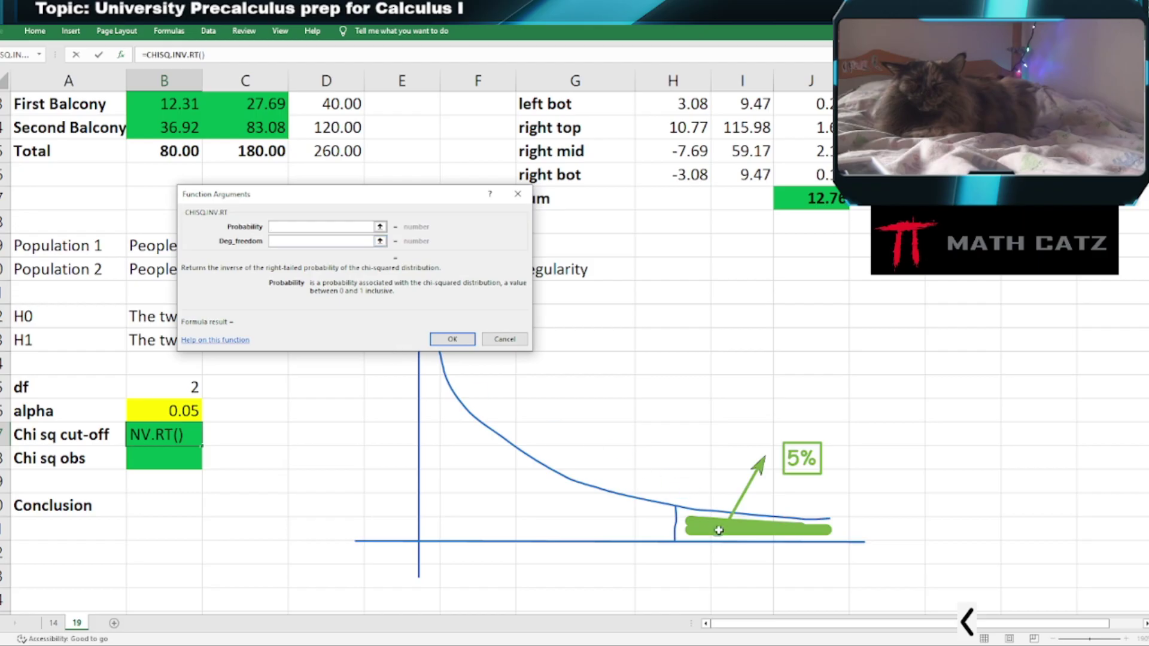
pyautogui.click(157, 412)
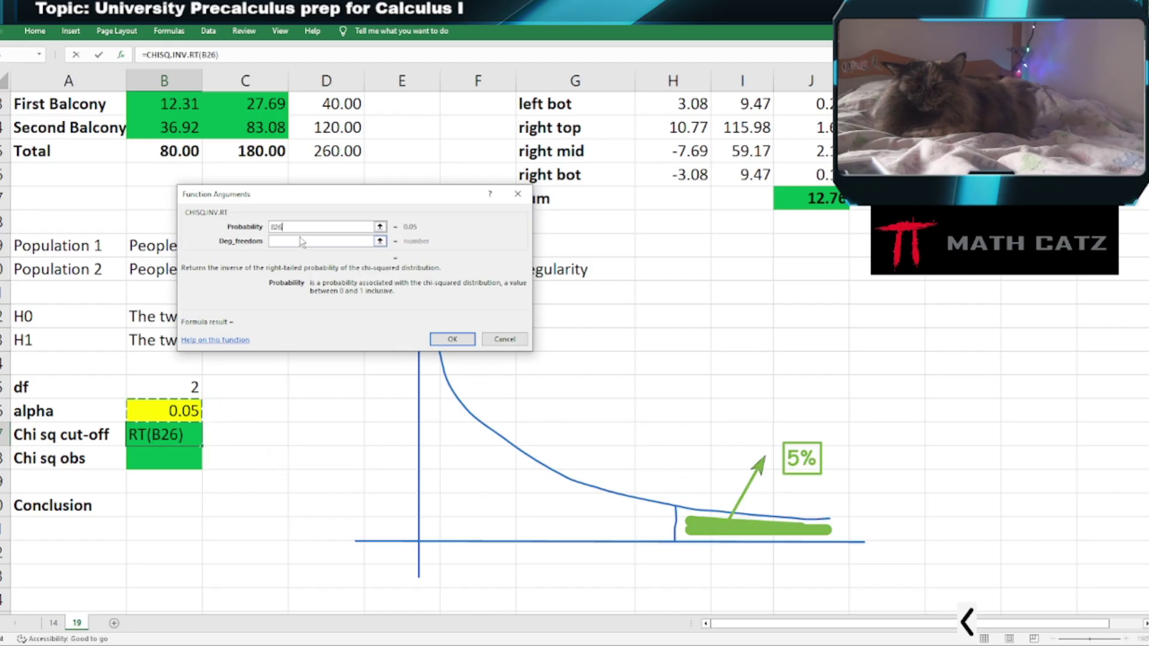
pyautogui.click(289, 242)
pyautogui.click(150, 389)
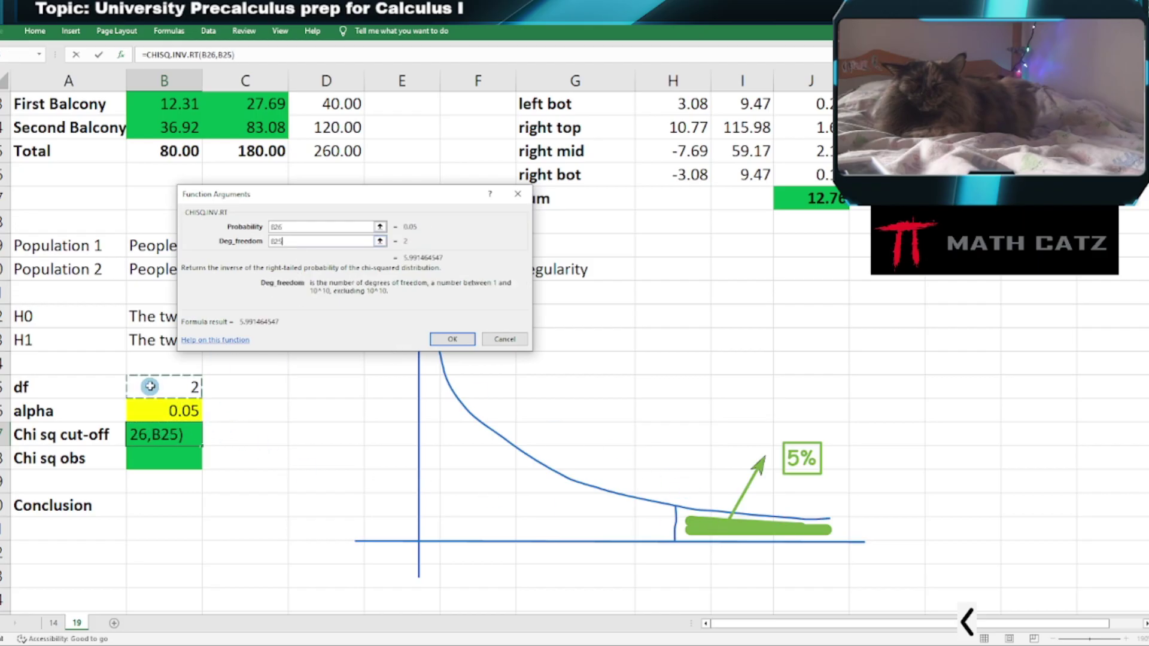
pyautogui.click(450, 338)
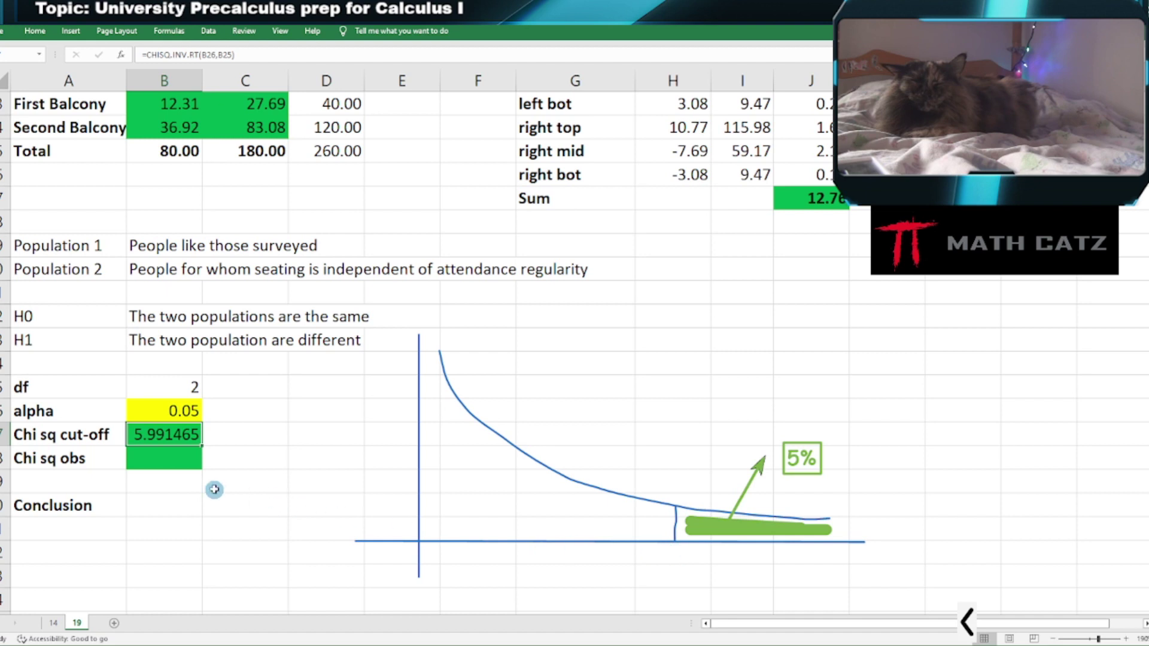
# Link the Chi sq obs cell to the (O-E)^2/E sum with the formula =J17.
pyautogui.click(157, 459)
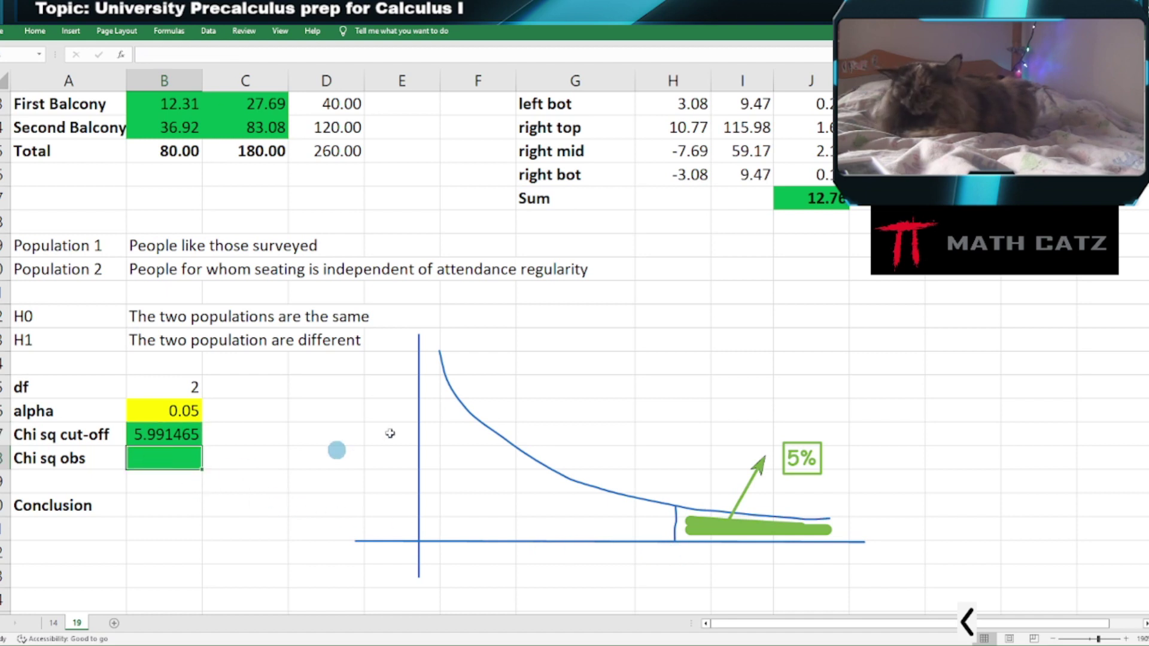
pyautogui.write('==')
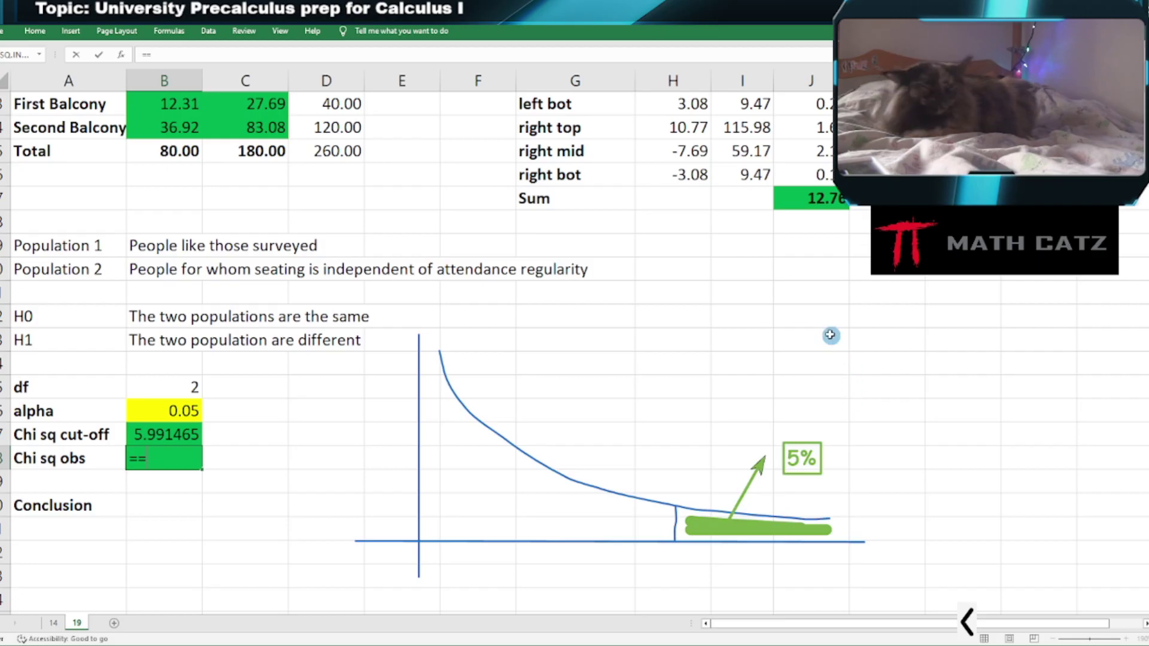
pyautogui.press('BackSpace')
pyautogui.click(810, 198)
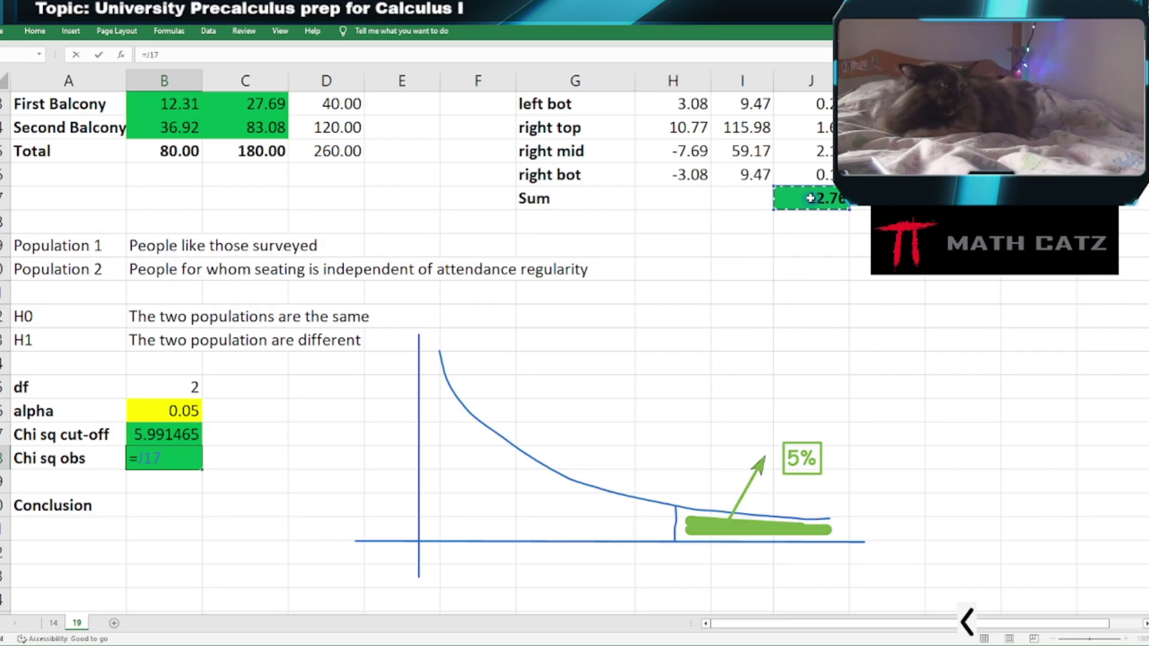
pyautogui.press('Return')
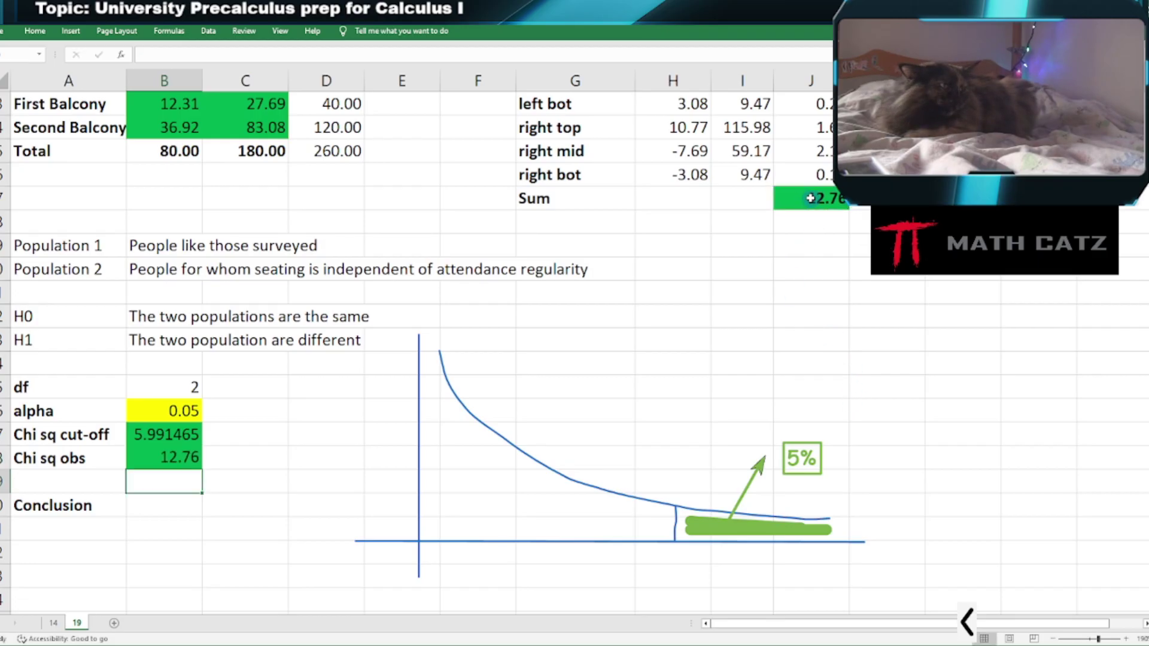
# Review the observed and expected tables, the (O-E)^2/E contributions, and the hypotheses against the chi-square cut-off and observed value.
pyautogui.click(808, 362)
pyautogui.scroll(3, 809, 362)
pyautogui.scroll(1, 809, 361)
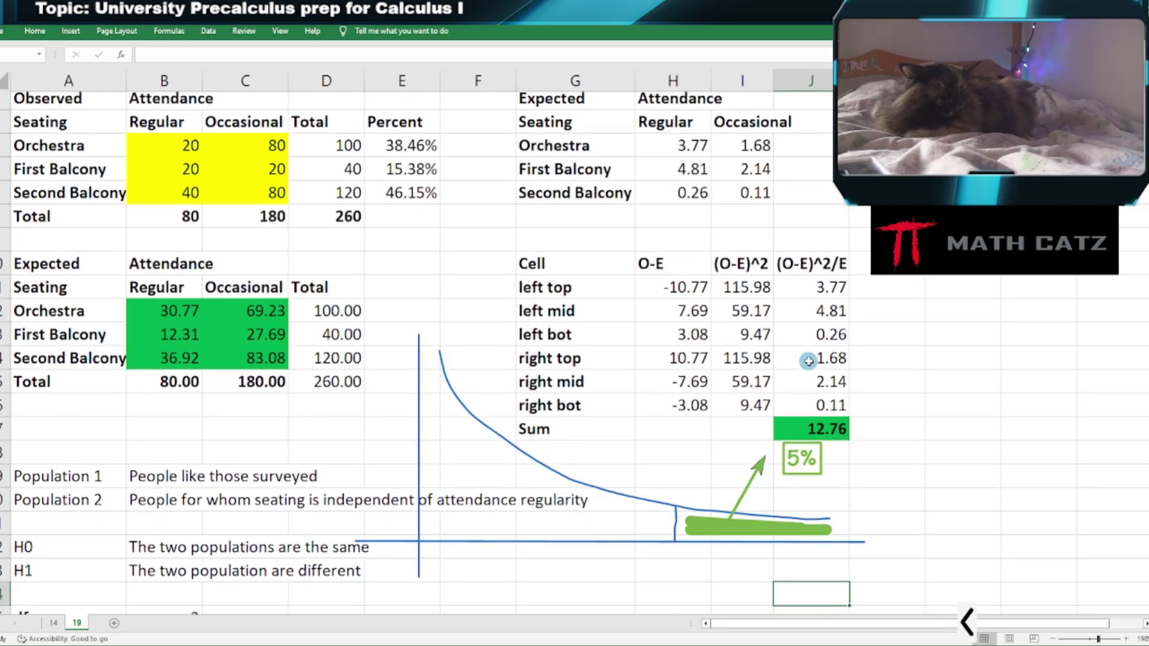
pyautogui.scroll(-1, 810, 362)
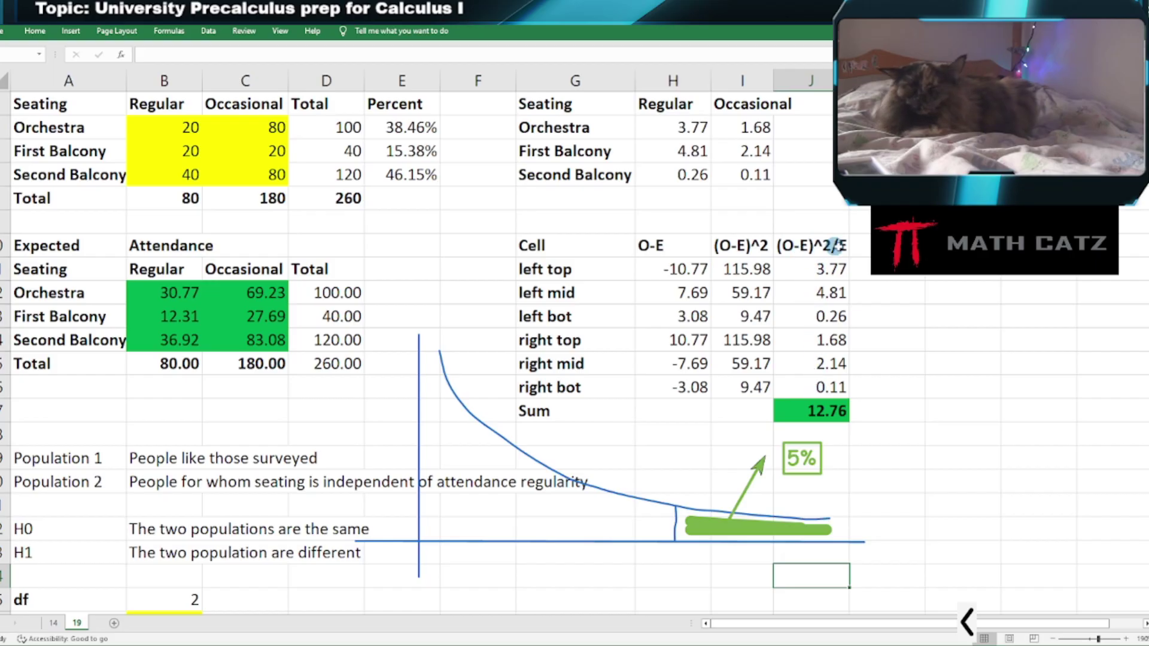
pyautogui.scroll(-4, 876, 377)
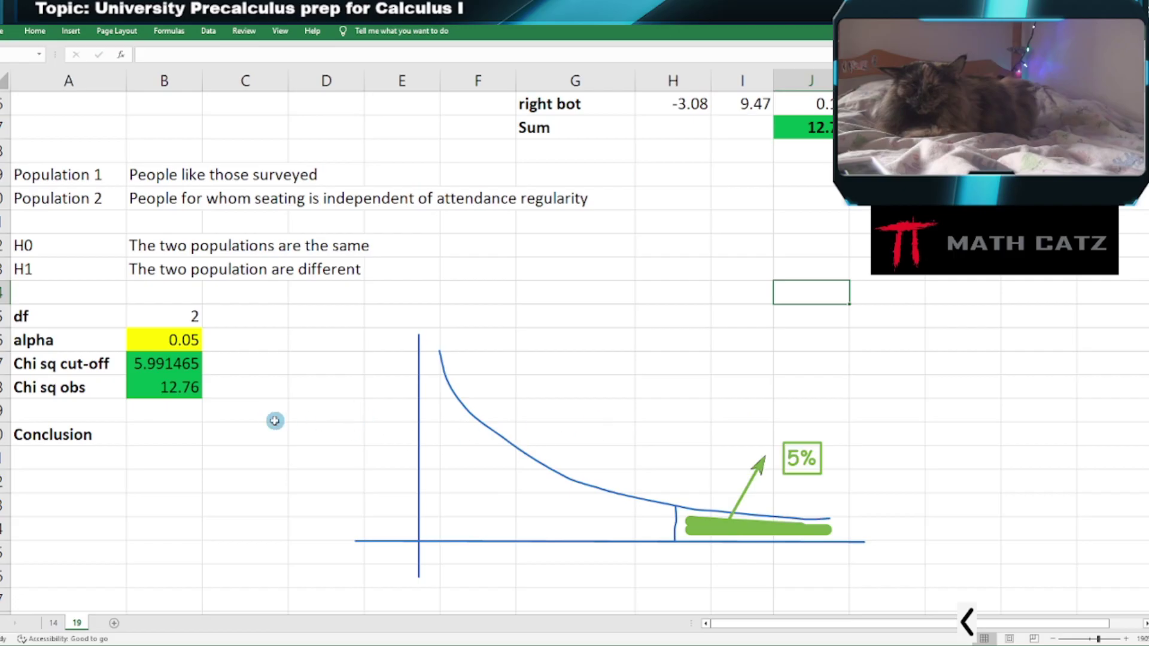
pyautogui.scroll(1, 272, 419)
pyautogui.scroll(1, 274, 421)
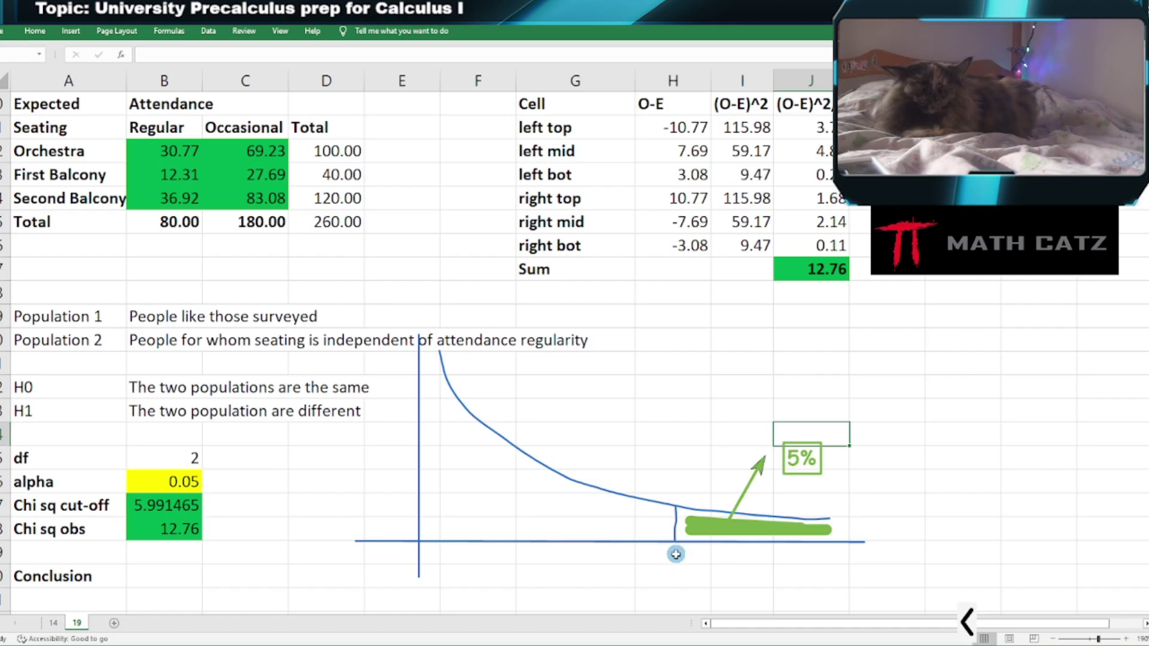
pyautogui.scroll(1, 280, 409)
pyautogui.scroll(2, 281, 410)
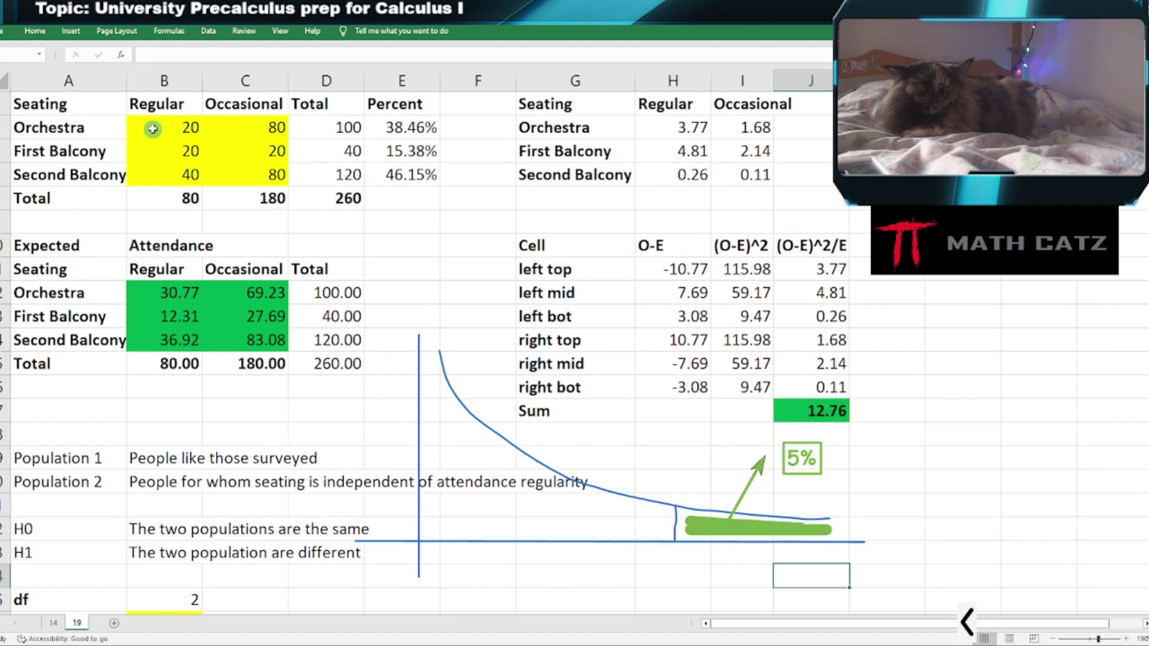
pyautogui.scroll(1, 149, 146)
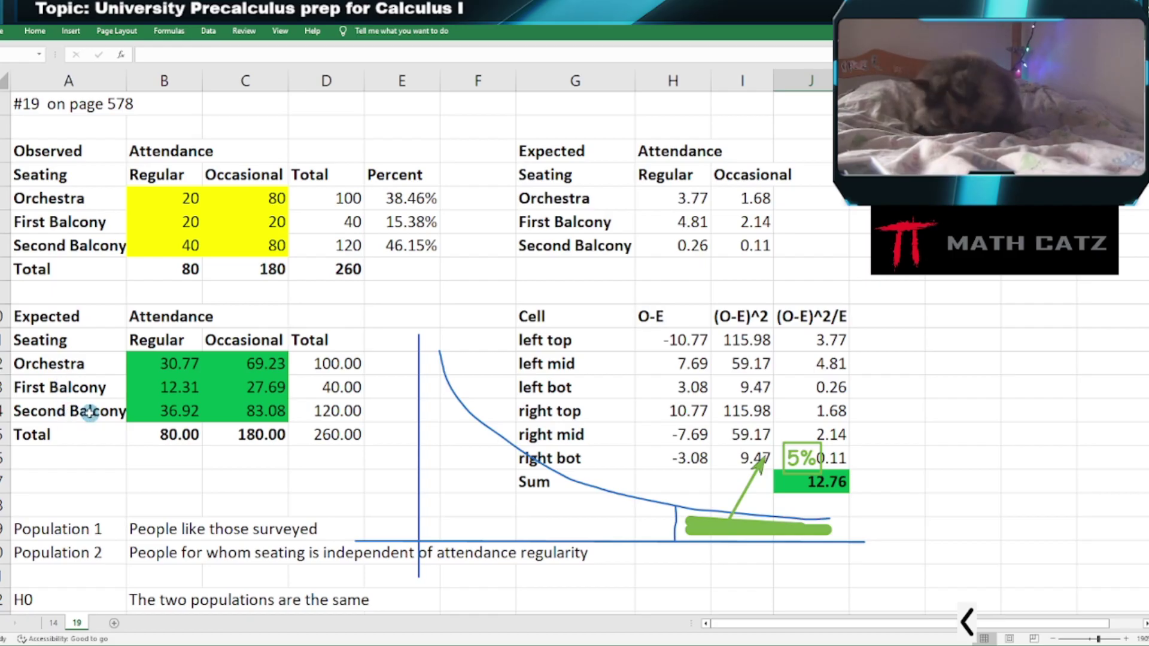
pyautogui.scroll(-3, 296, 435)
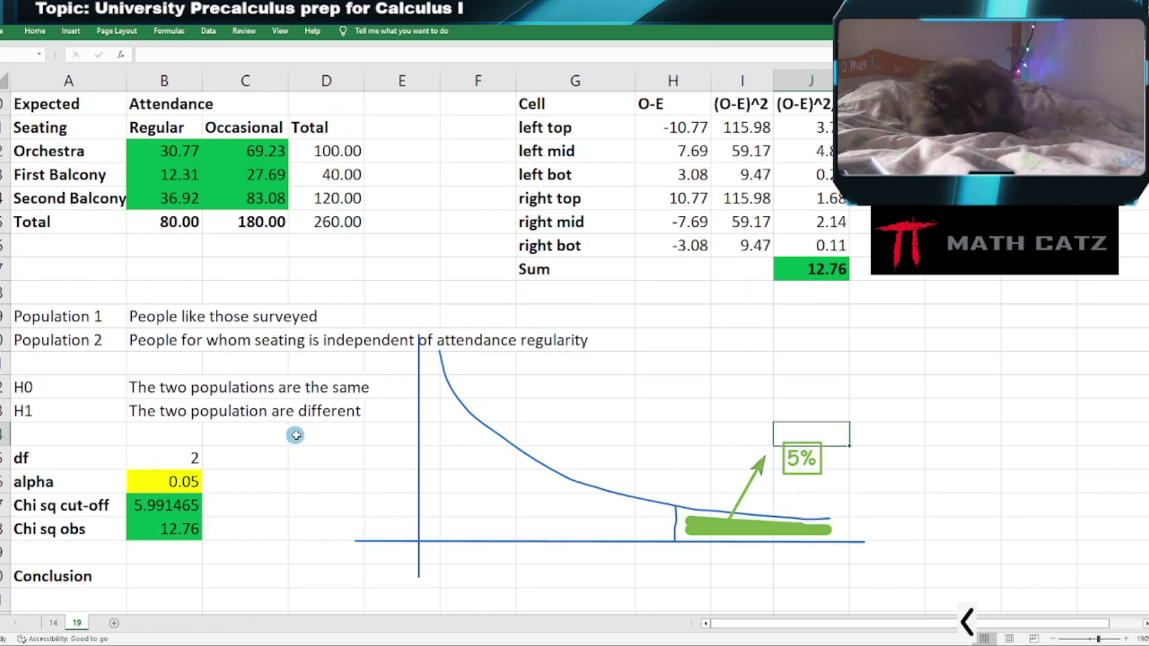
pyautogui.scroll(-1, 296, 435)
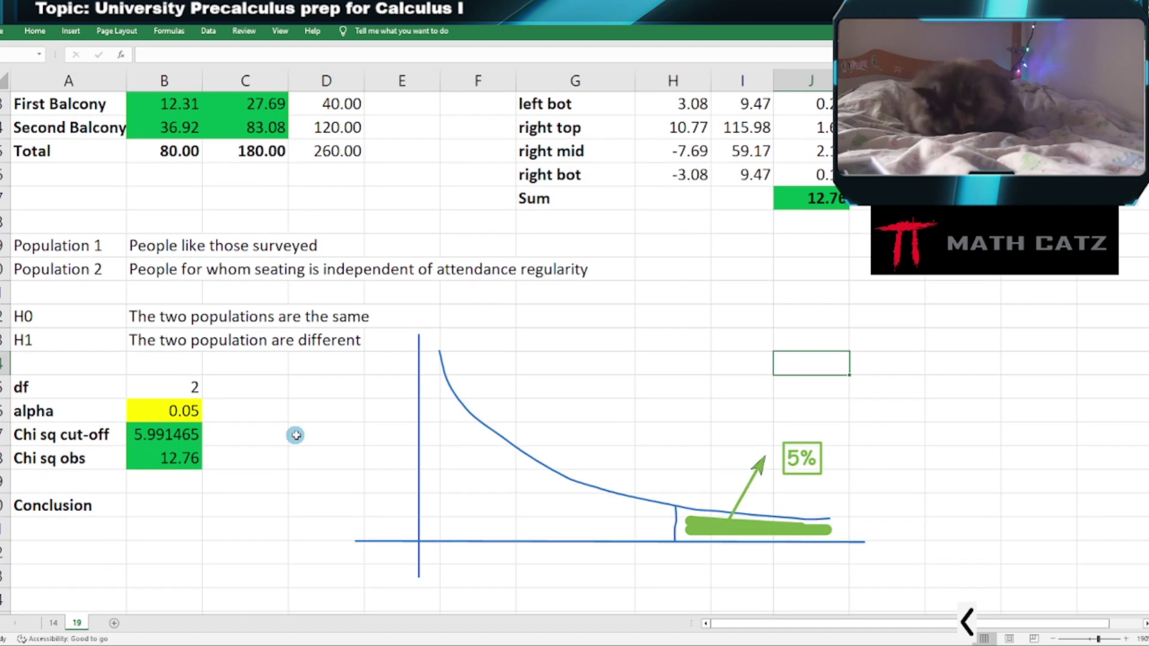
# Enter "Reject H0" as the Conclusion.
pyautogui.click(159, 504)
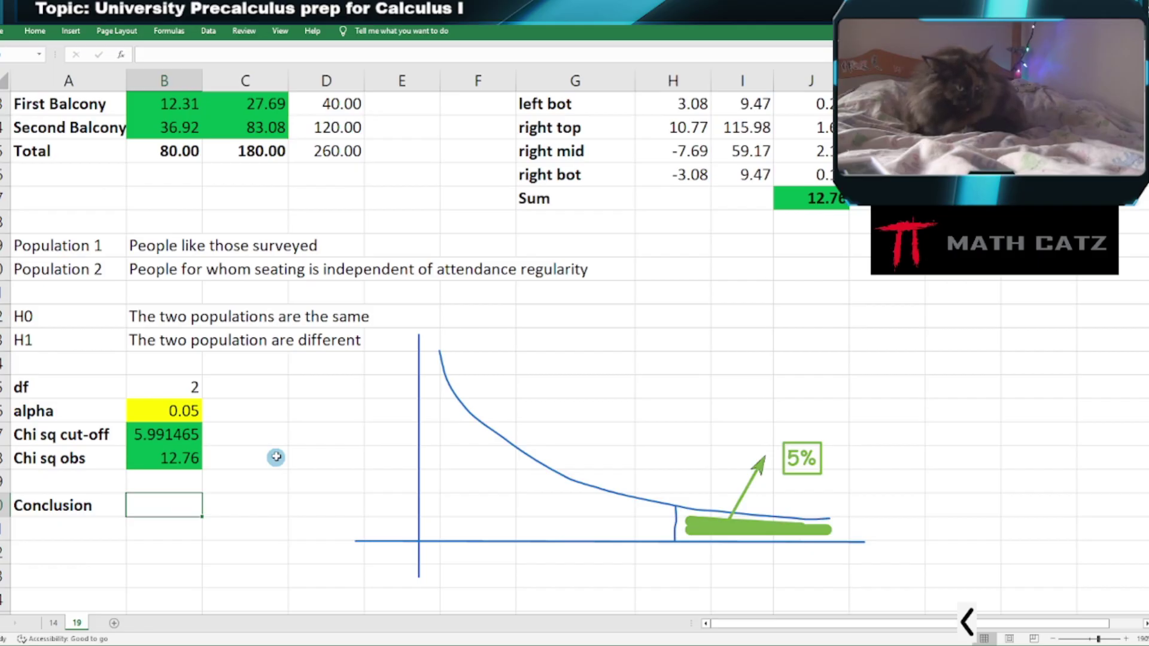
pyautogui.write('Rejec')
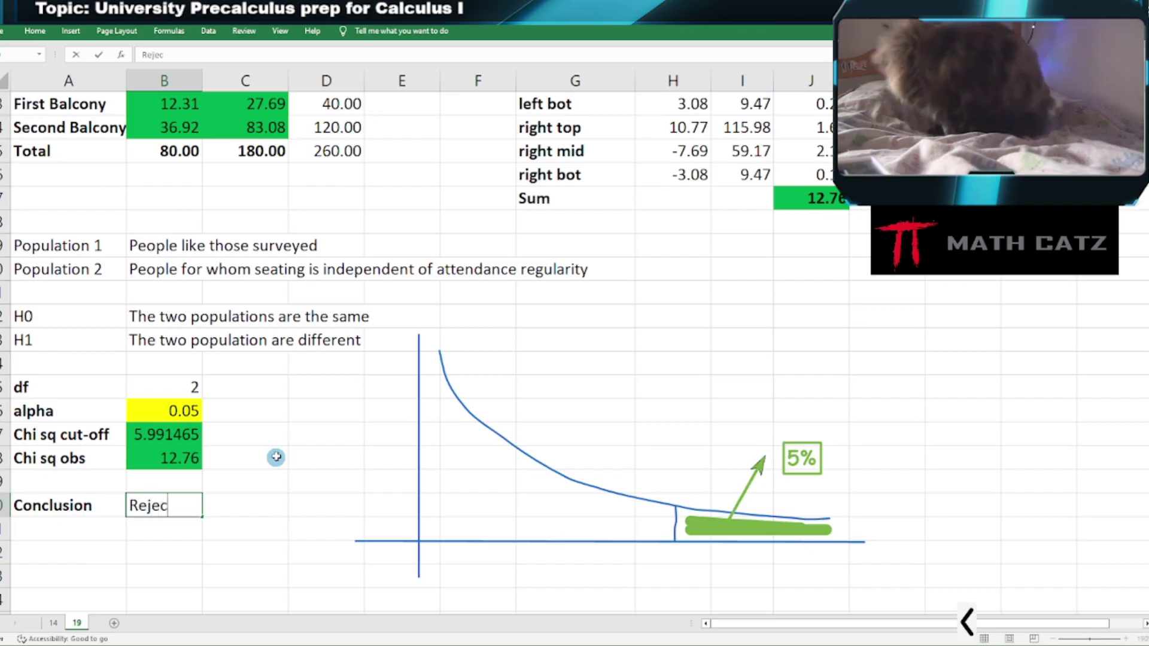
pyautogui.write('t H0')
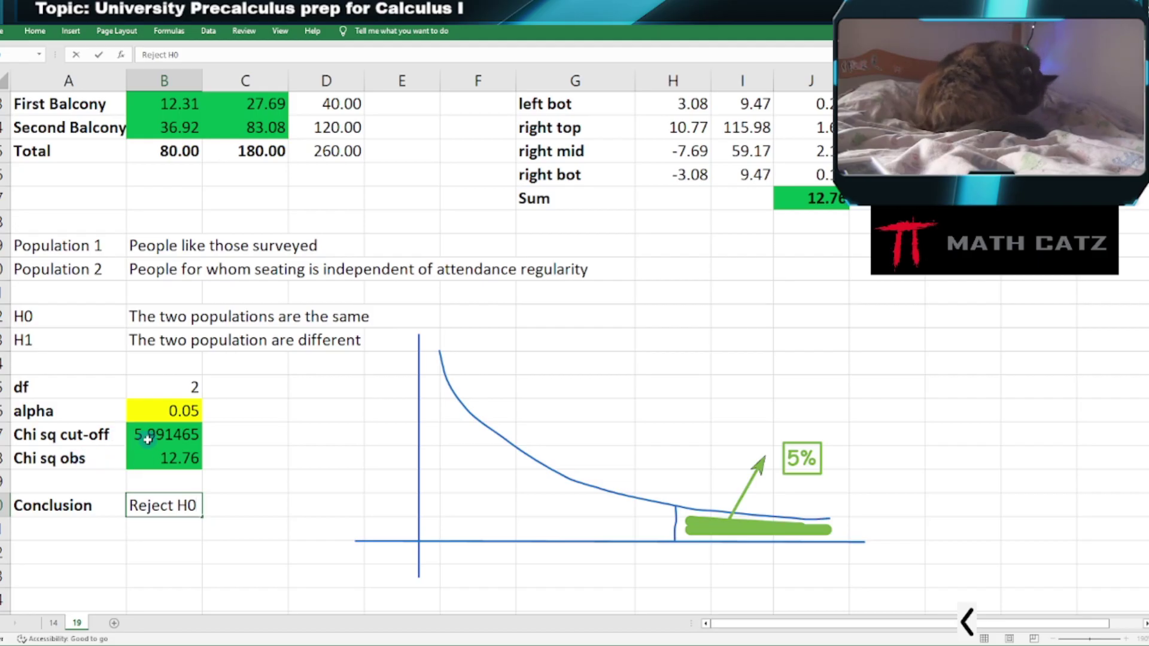
# Enter the explanation "The evidence is strong enough to suggest that" in the cell directly below "Reject H0".
pyautogui.click(156, 532)
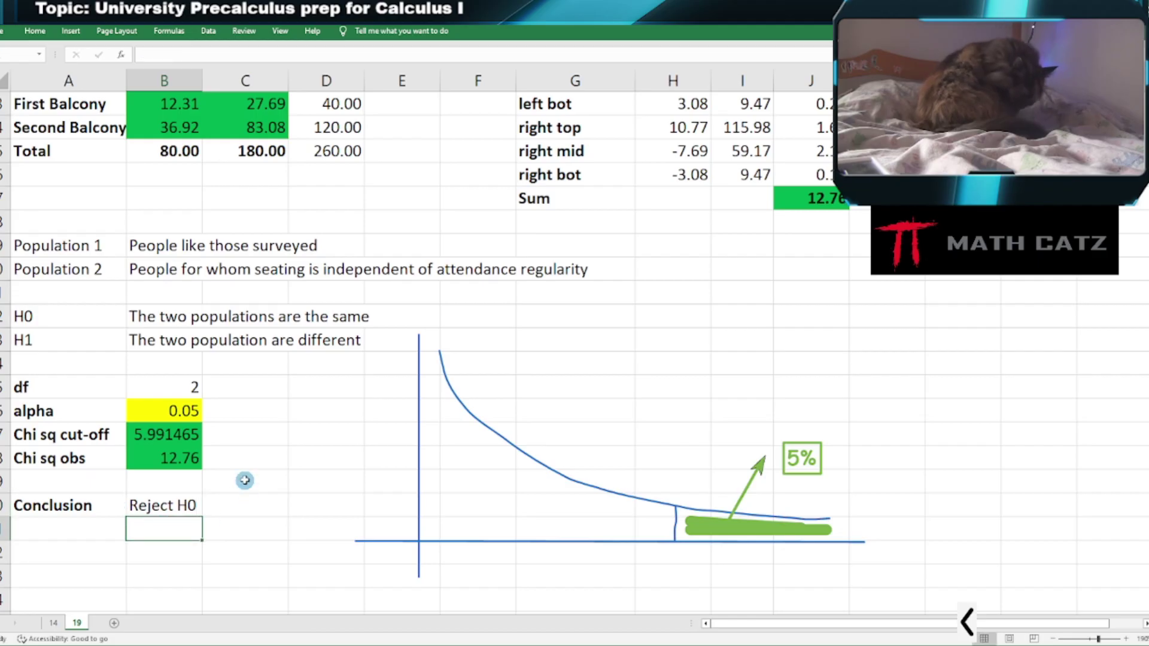
pyautogui.write('The ')
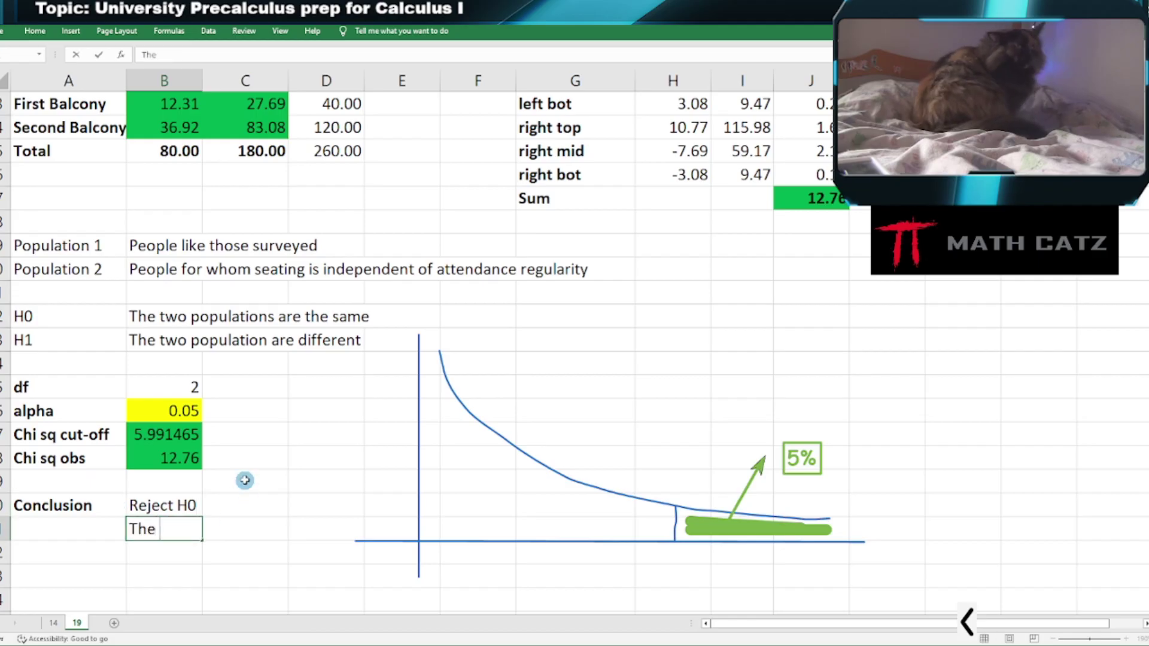
pyautogui.write('evidence su')
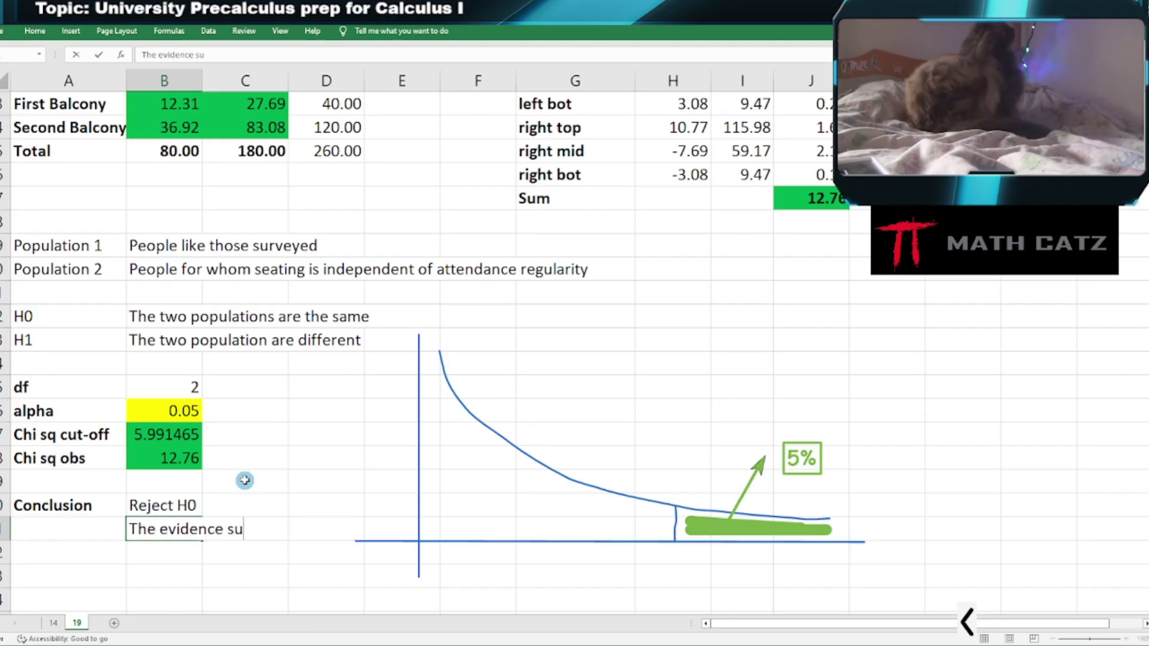
pyautogui.press('BackSpace')
pyautogui.press('BackSpace')
pyautogui.write('is strong en')
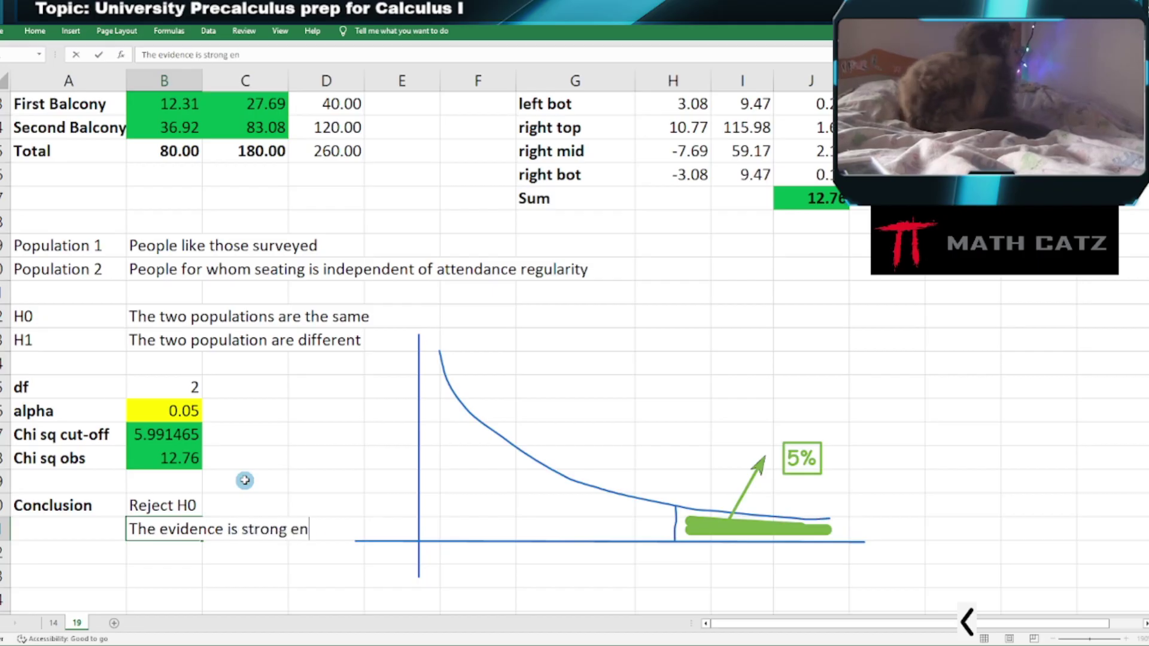
pyautogui.write('ough to')
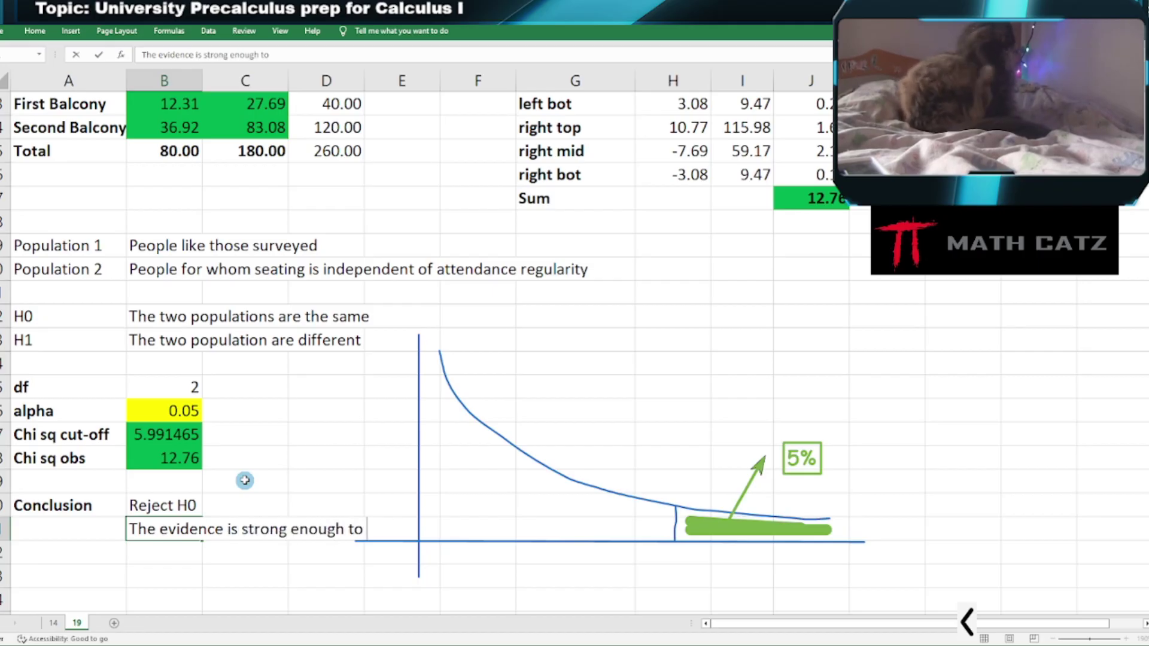
pyautogui.write('ugngest that')
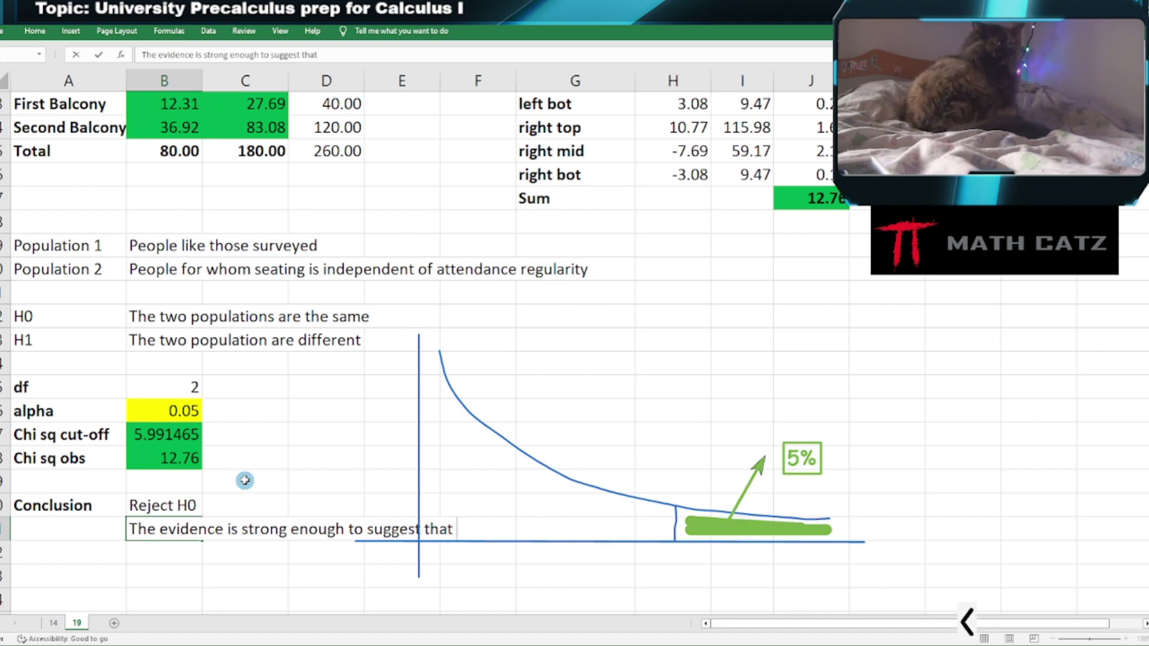
pyautogui.press('Return')
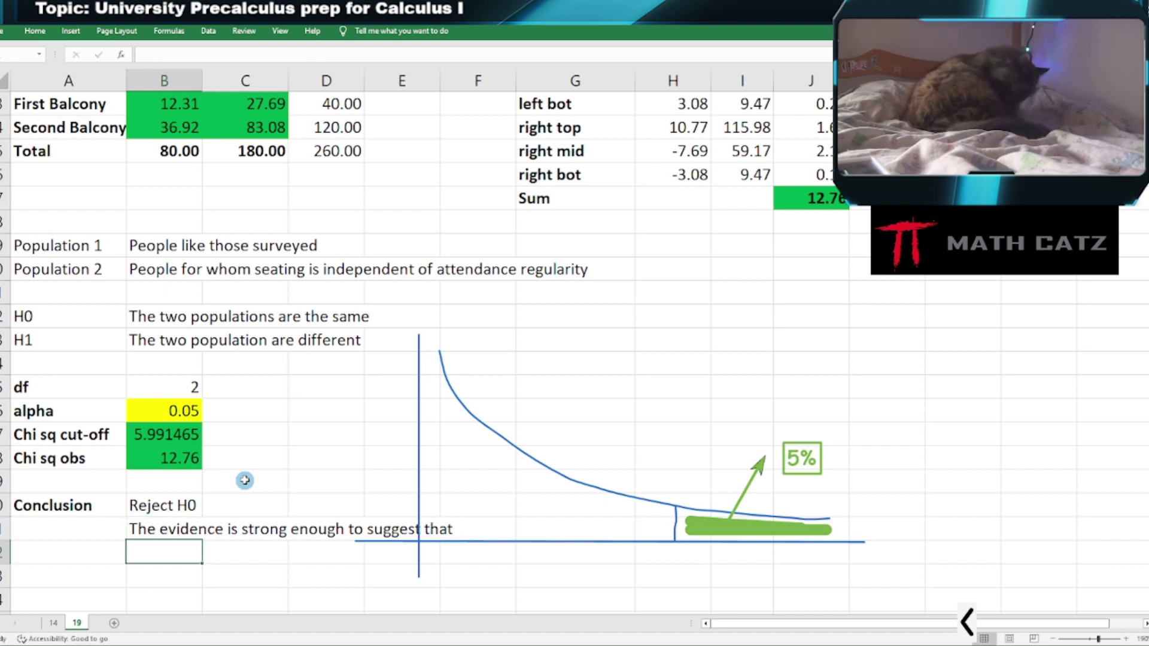
# Continue the conclusion in the next cell down with "seating type and attendance type are not independent".
pyautogui.write('S')
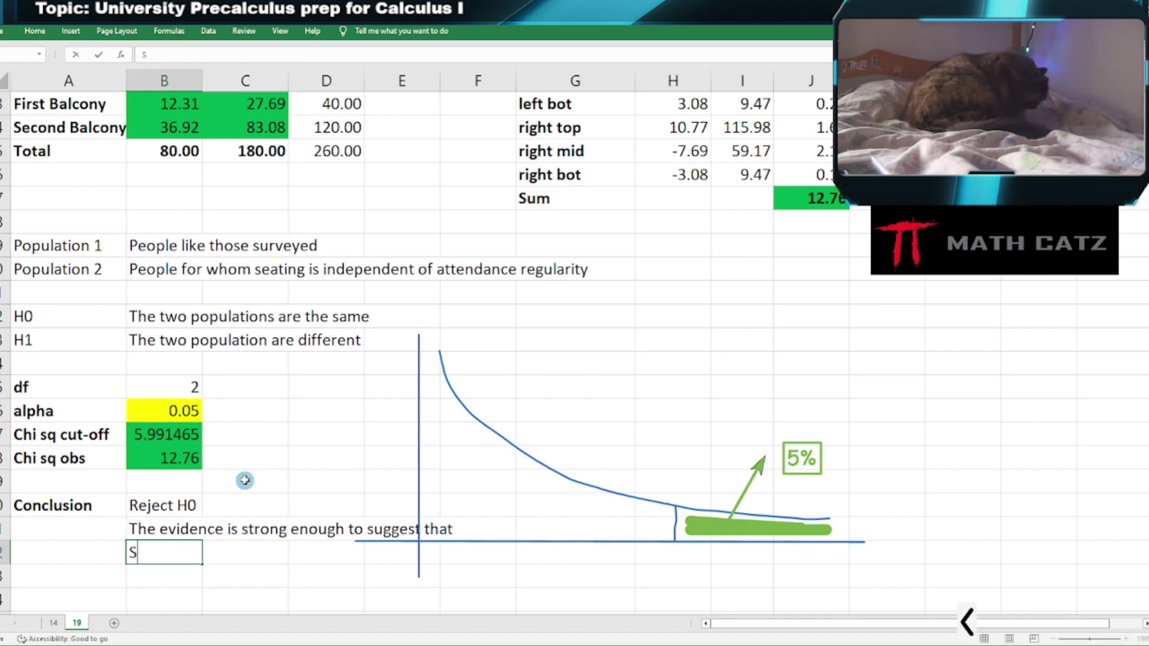
pyautogui.write('seat')
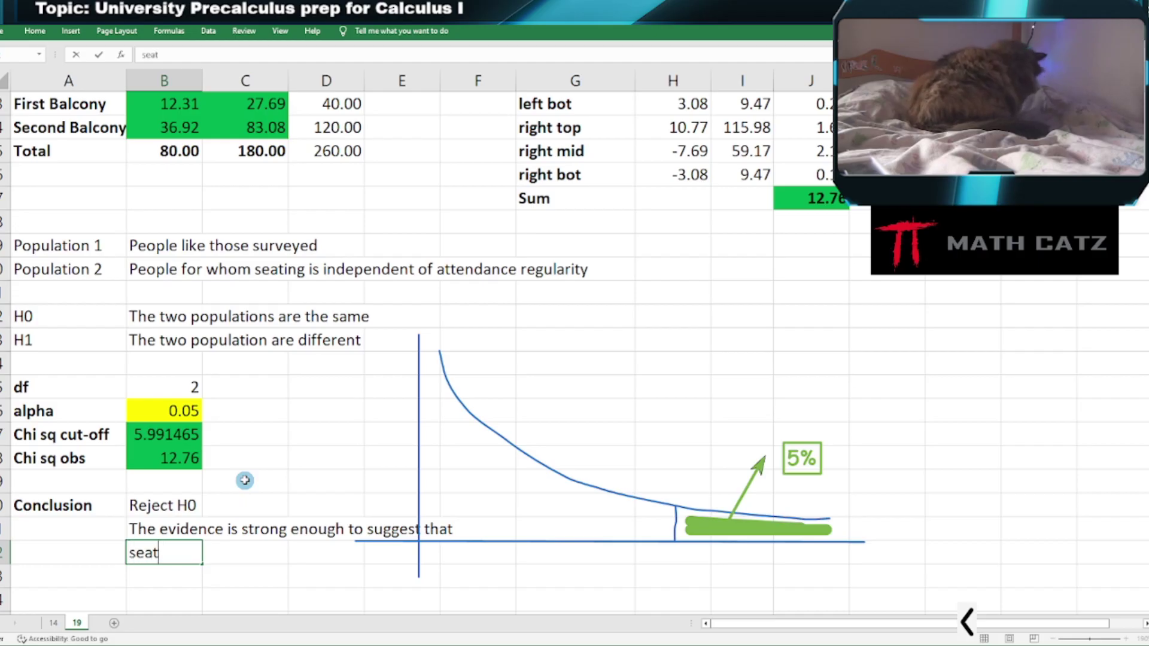
pyautogui.write('ing')
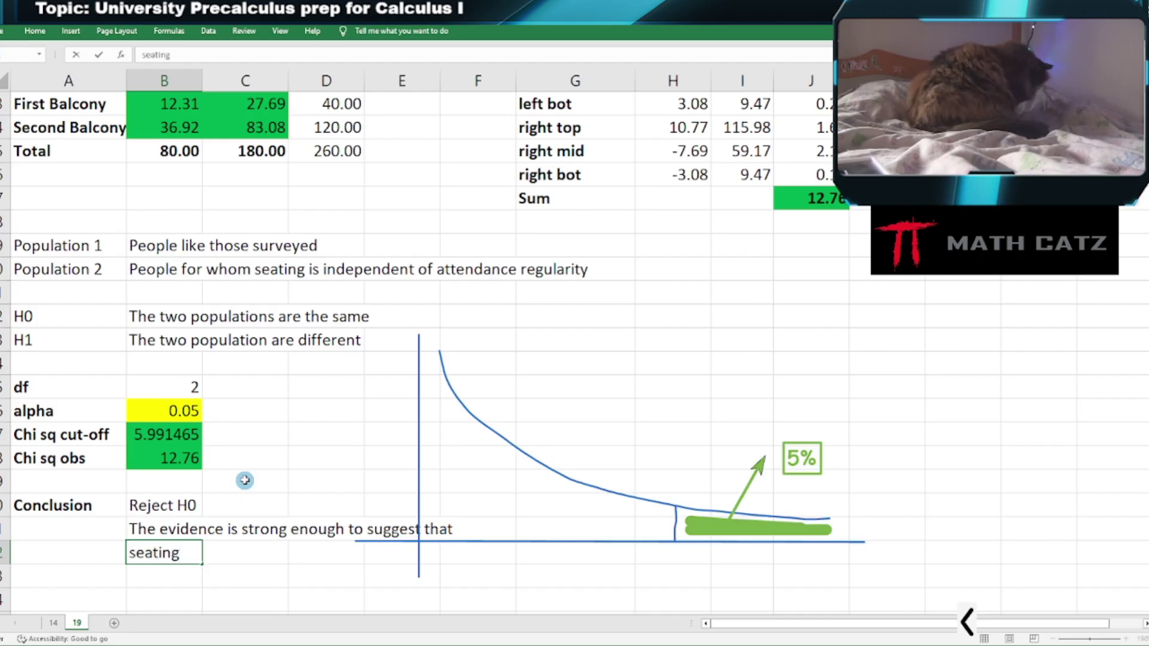
pyautogui.write(' type and attendance type are')
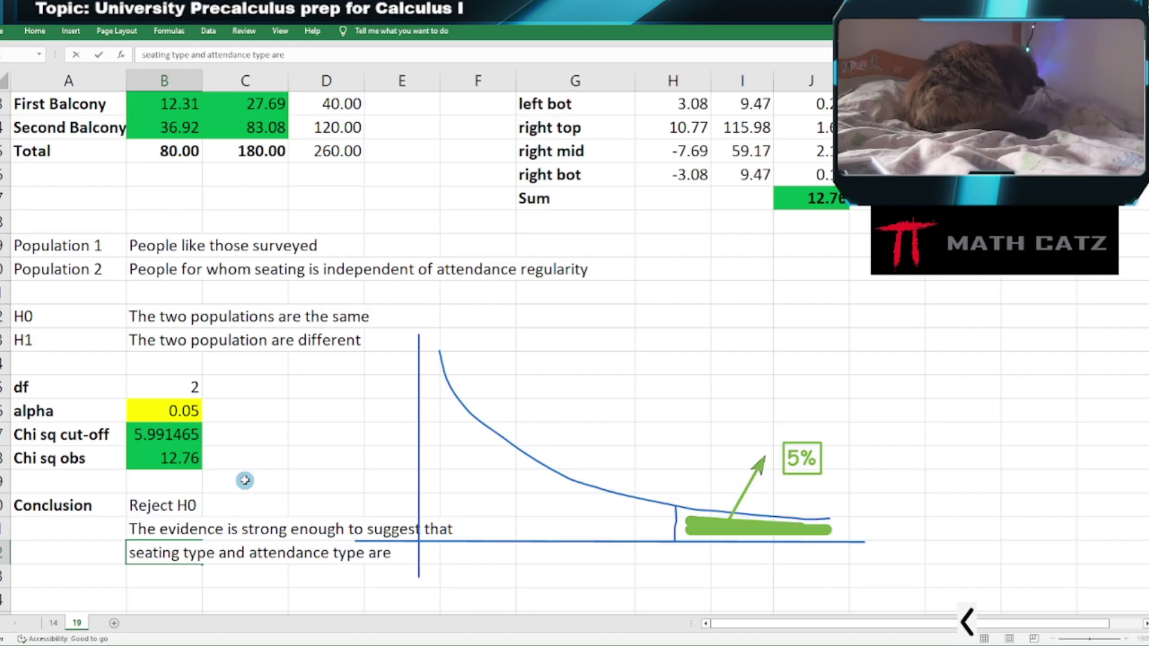
pyautogui.write('indepene')
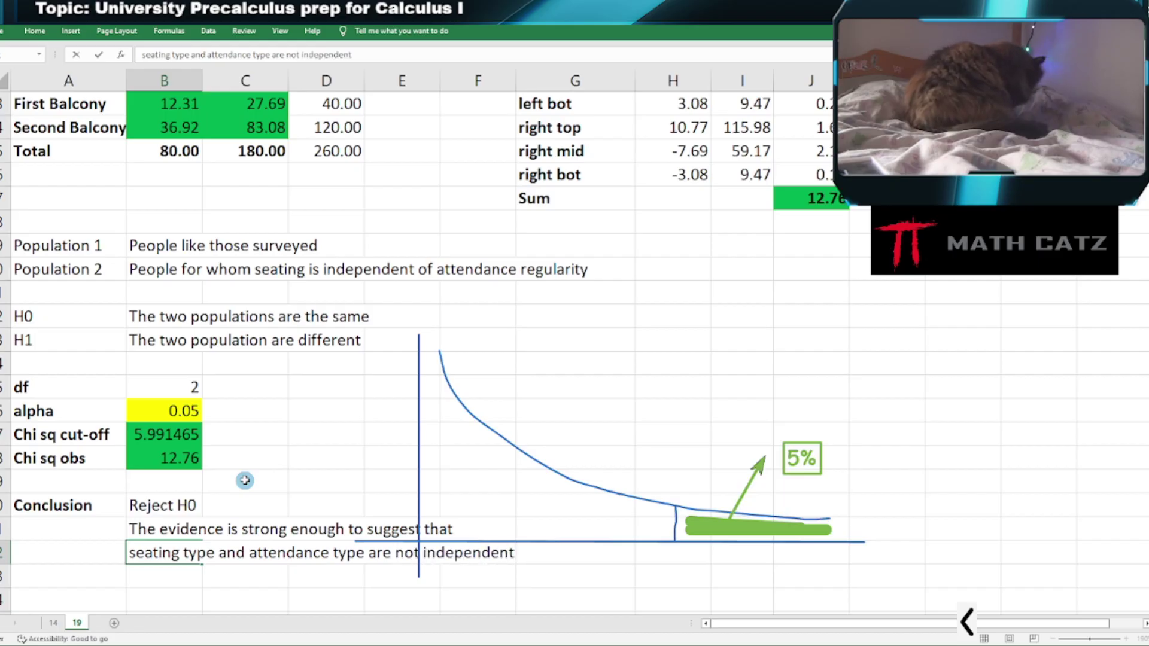
pyautogui.scroll(4, 303, 439)
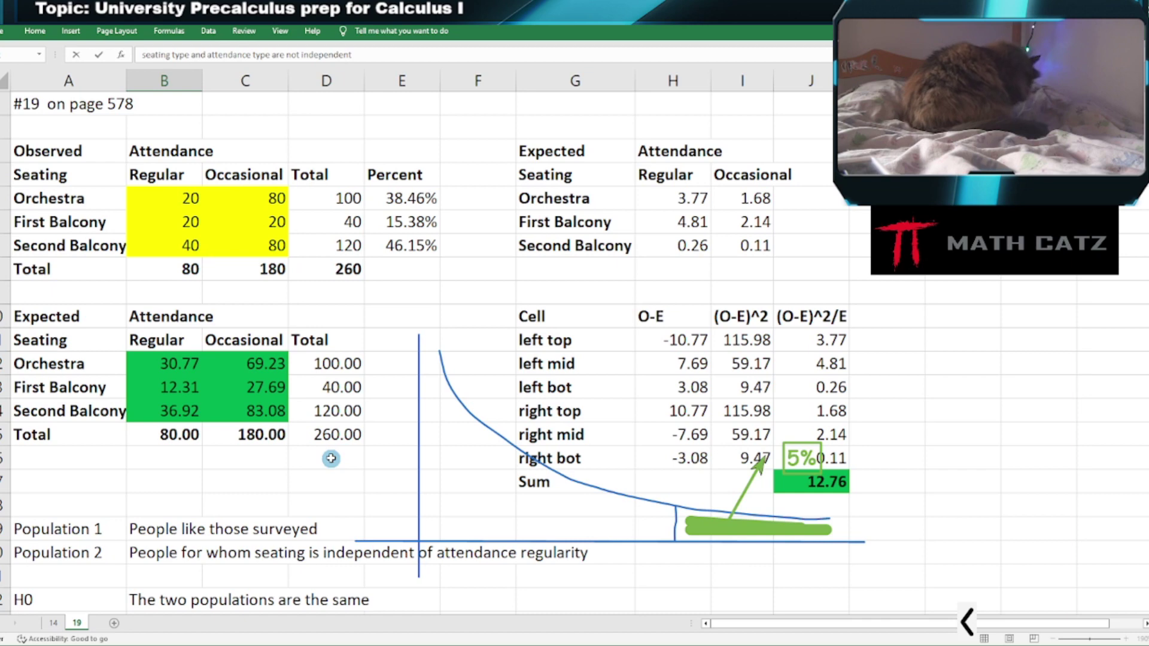
pyautogui.scroll(-4, 321, 456)
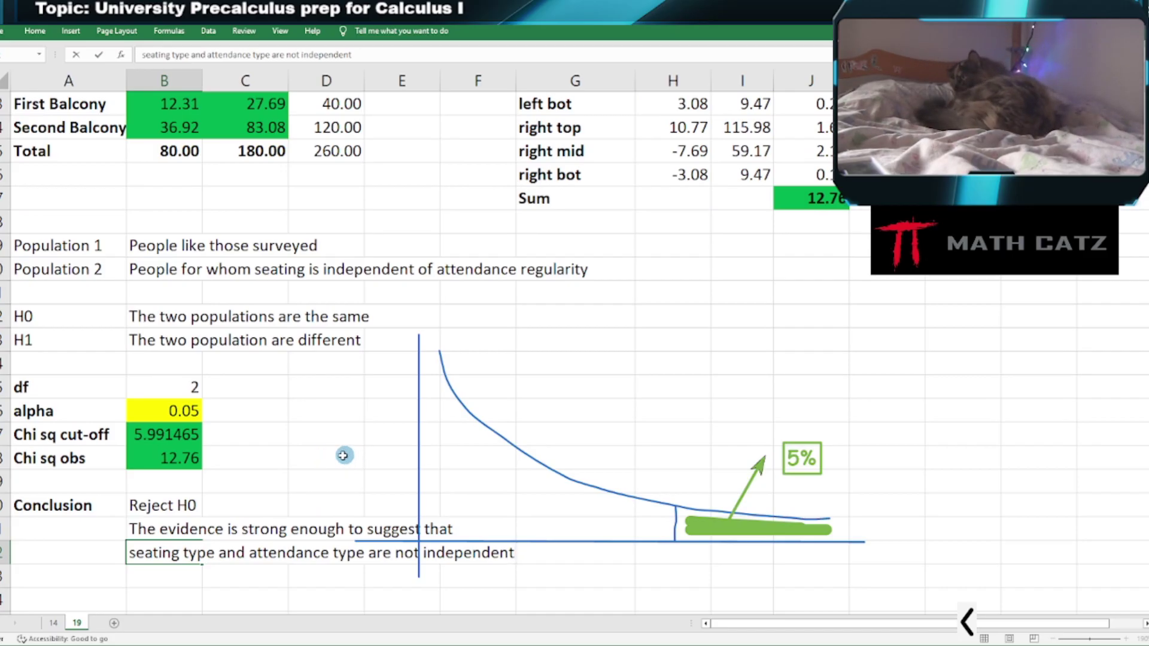
pyautogui.scroll(-1, 343, 456)
pyautogui.scroll(1, 334, 458)
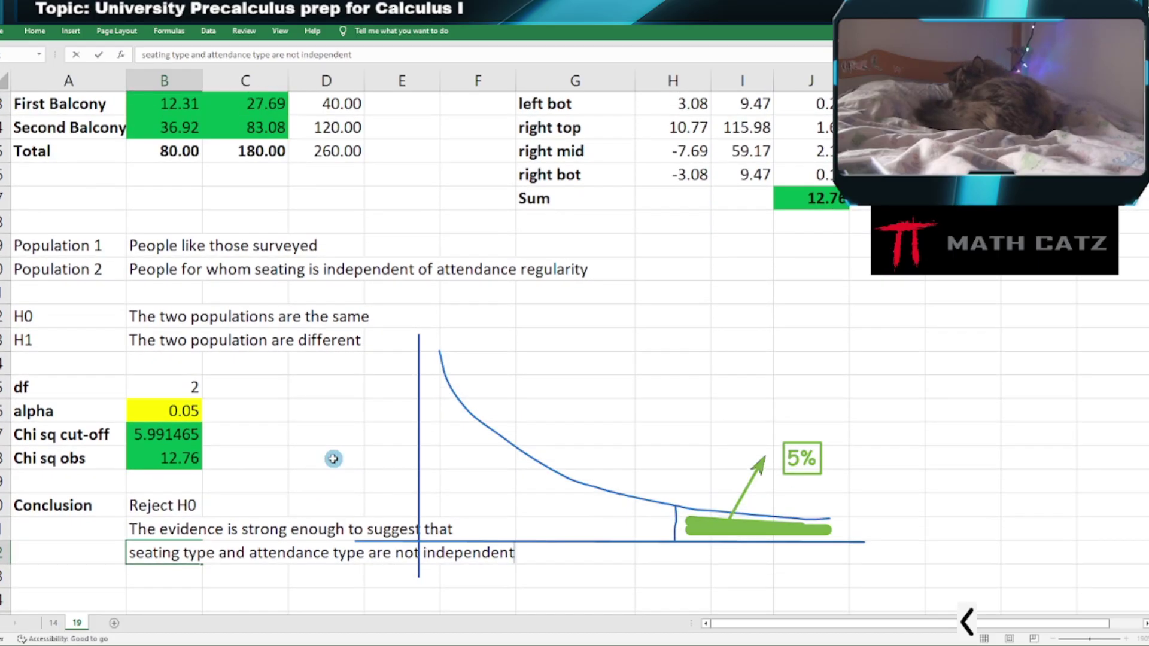